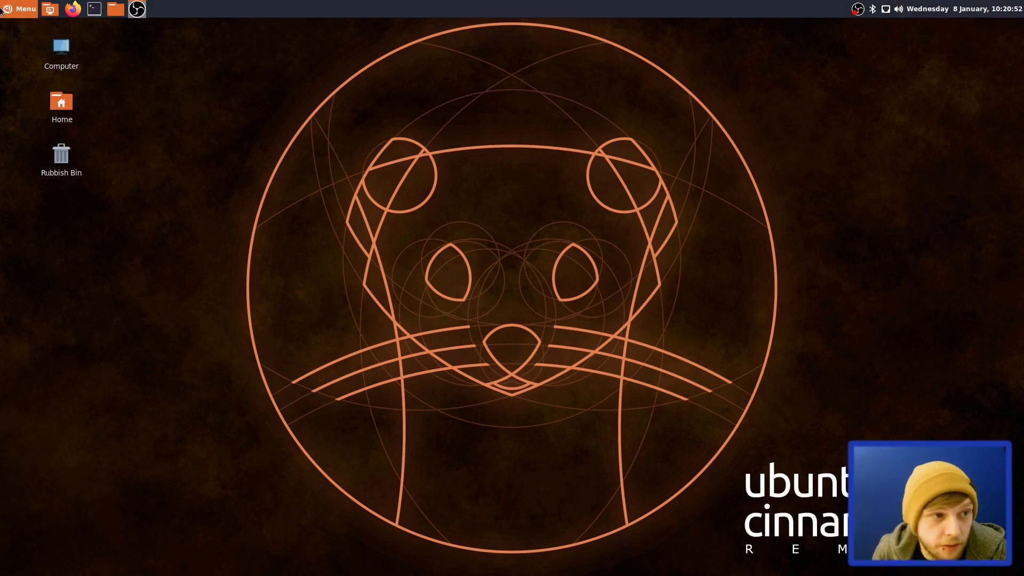
Launch the Files manager on the Home folder and the Pluma text editor from the menu.
left_click(32, 10)
left_click(469, 159)
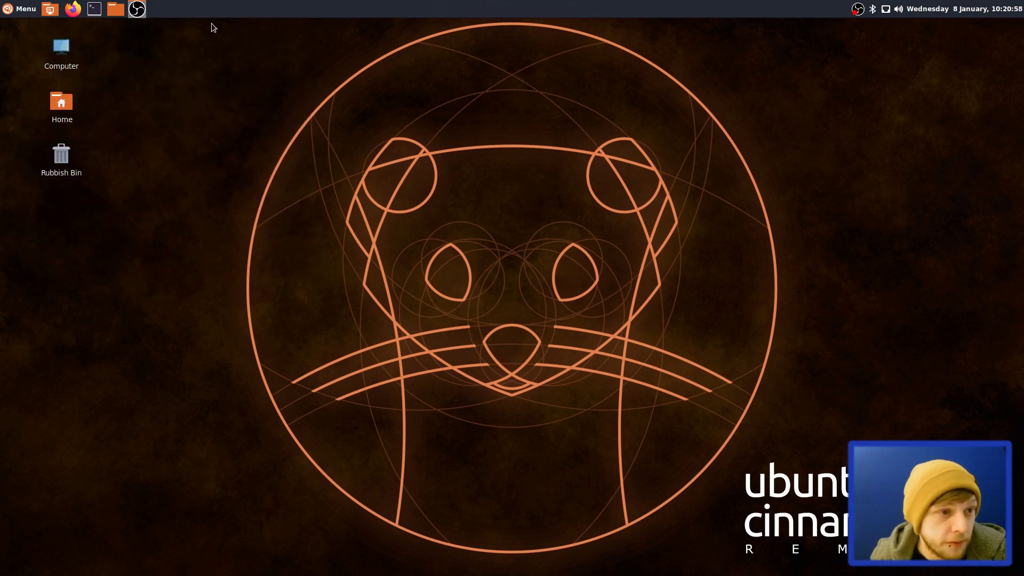
left_click(19, 8)
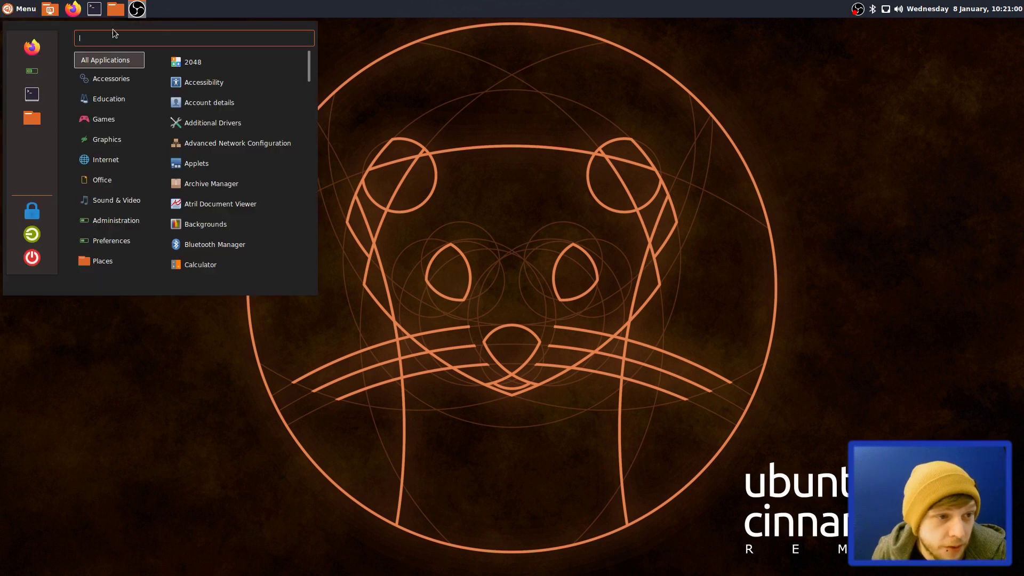
mouse_move(120, 75)
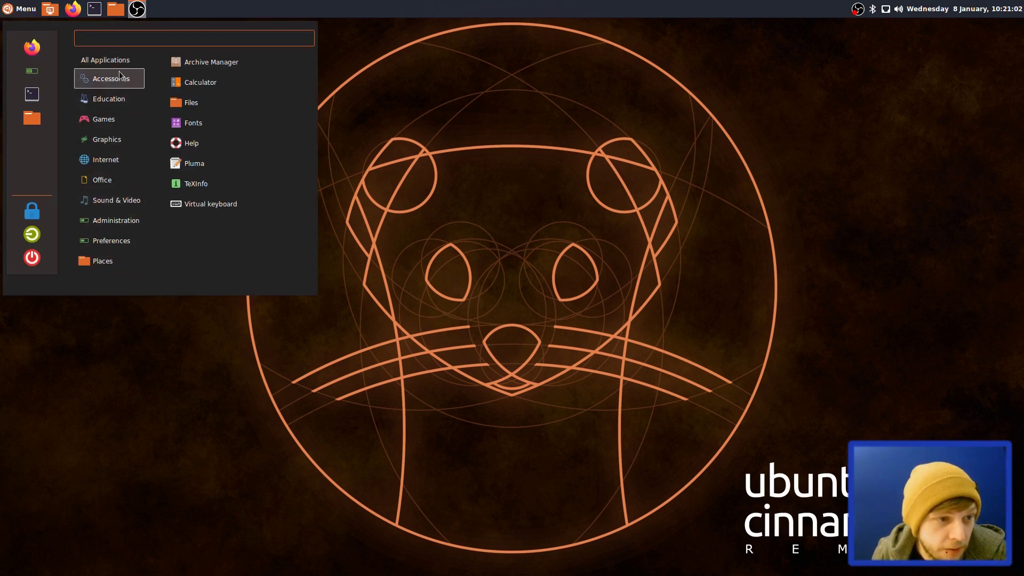
left_click(213, 101)
left_click(19, 8)
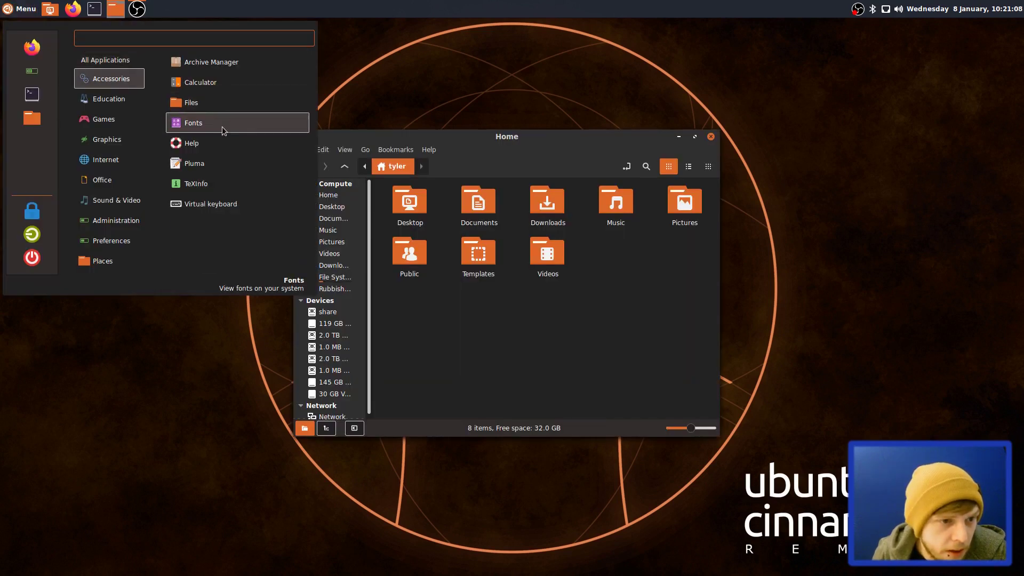
left_click(212, 165)
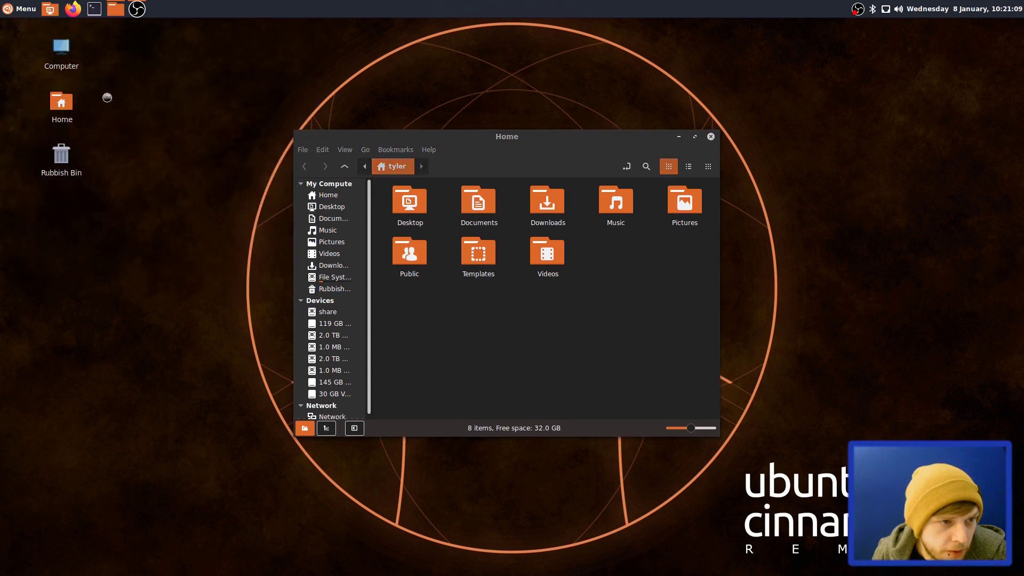
Browse the Education, Games, Graphics and Internet menu categories, then close the menu.
left_click(19, 8)
left_click(114, 102)
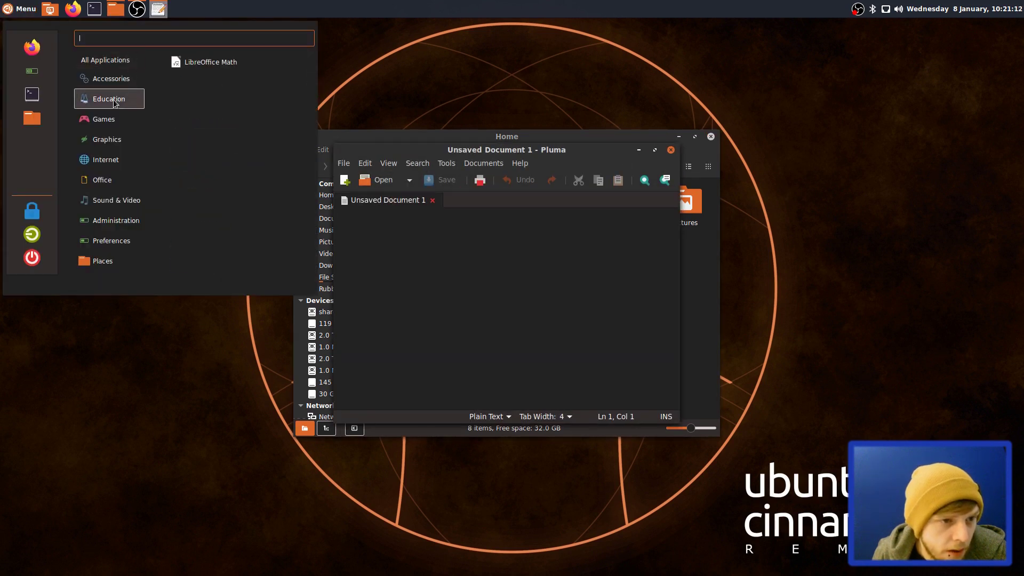
mouse_move(116, 122)
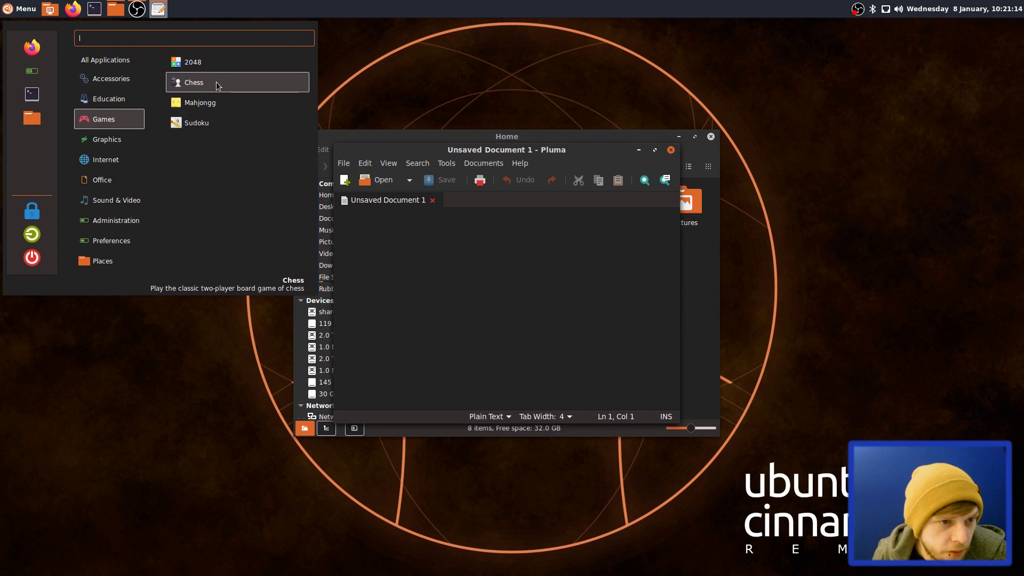
mouse_move(120, 145)
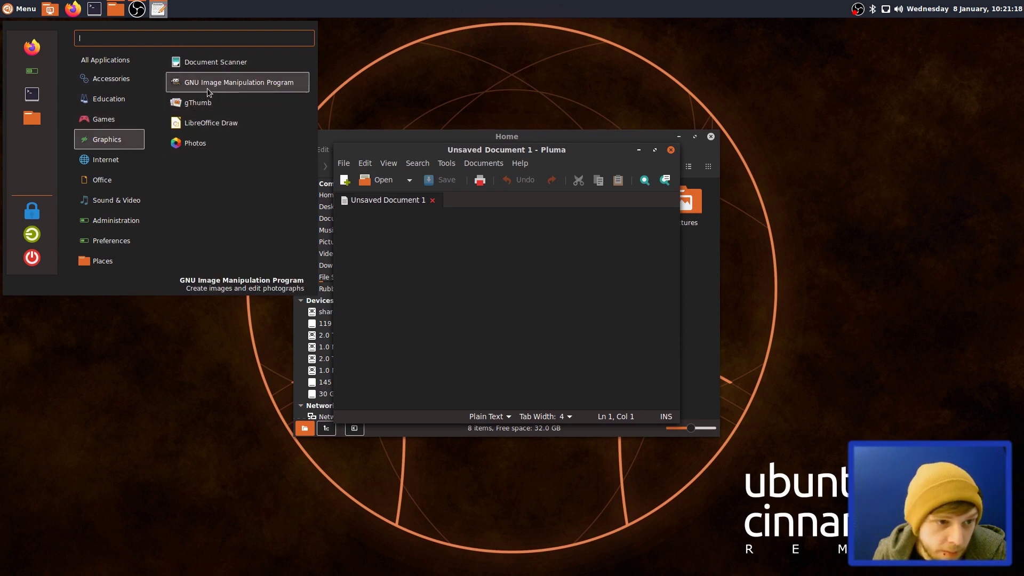
mouse_move(125, 164)
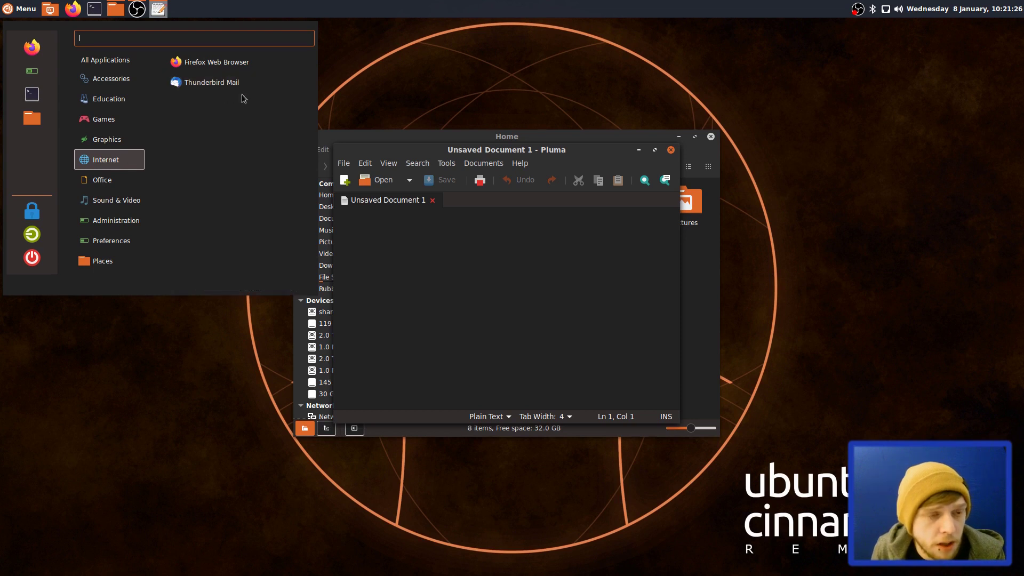
left_click(19, 9)
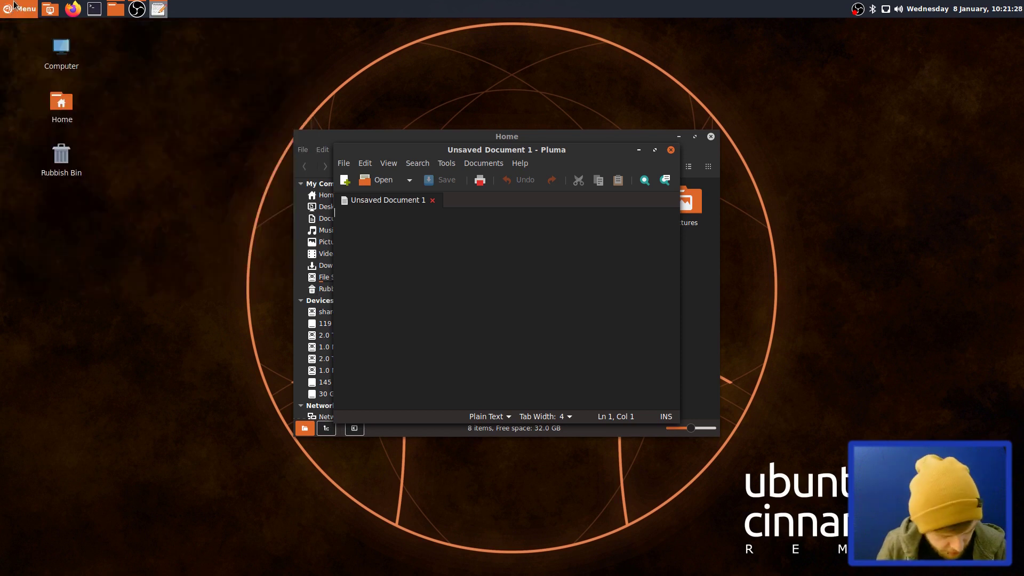
Find Online Accounts by searching 'onl', open it, then close it.
left_click(15, 3)
type("onli")
left_click(13, 2)
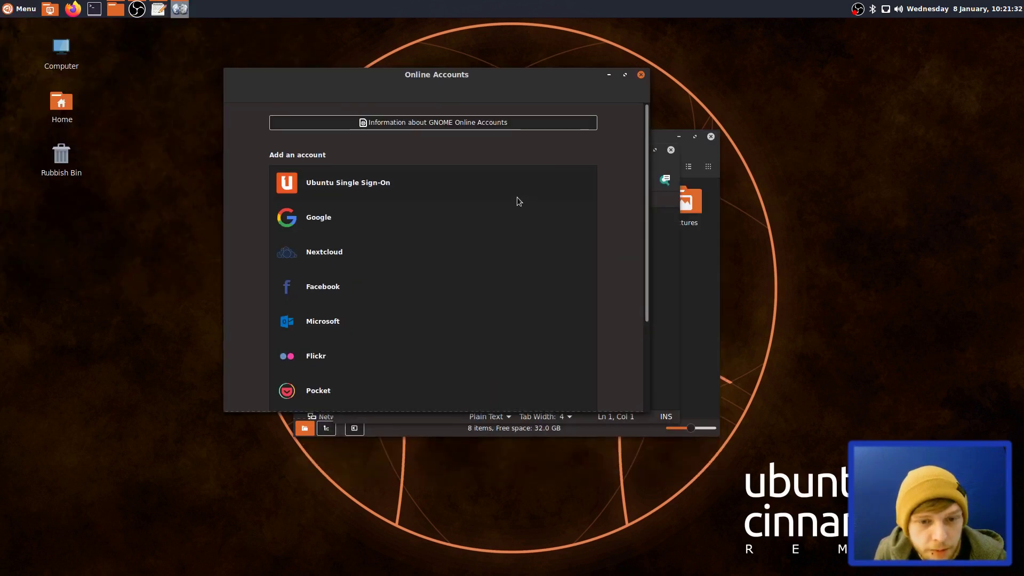
scroll(533, 212, "down", 3)
scroll(538, 204, "up", 3)
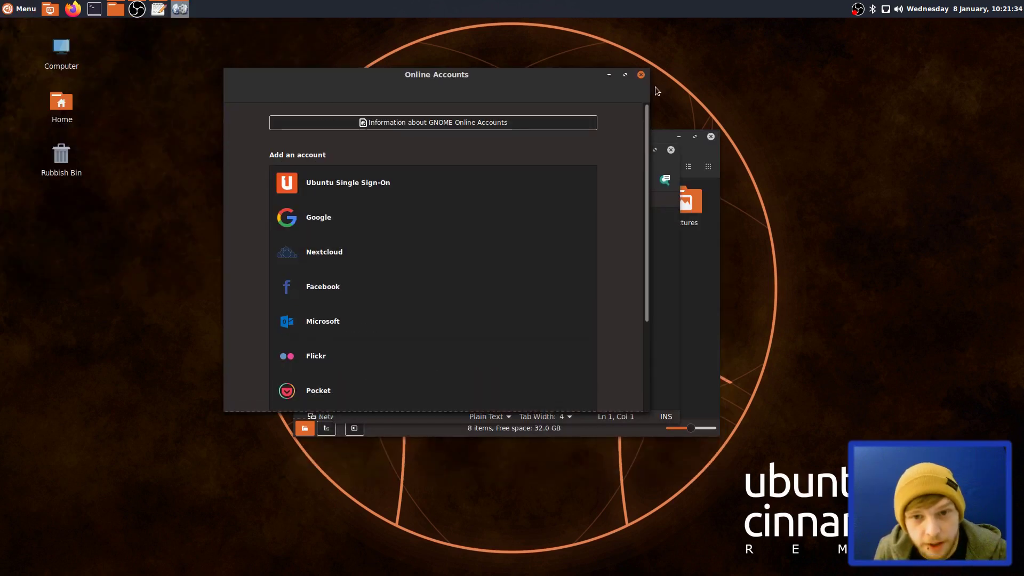
left_click(642, 76)
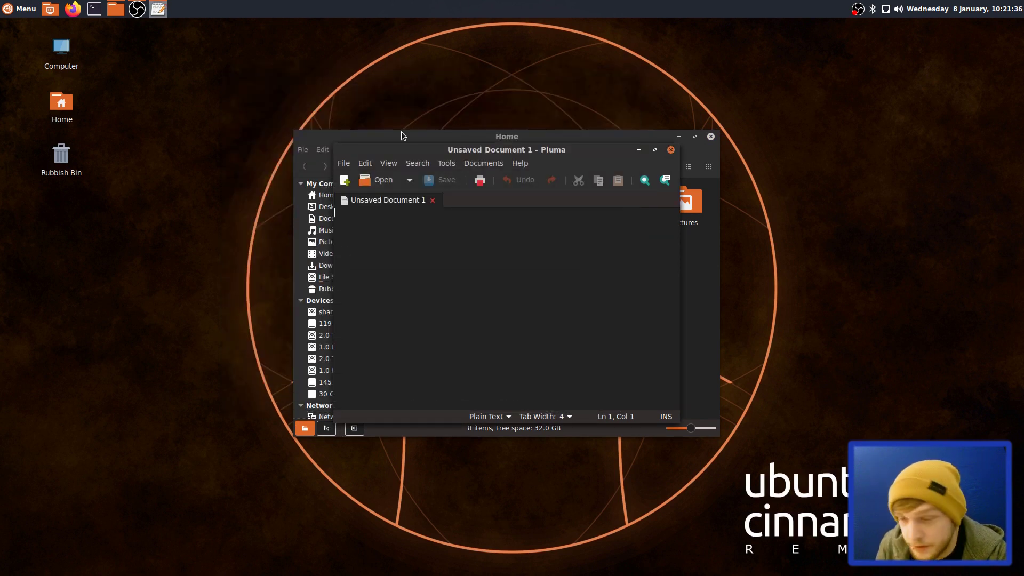
Reopen the menu and browse the Office and Sound & Video categories.
left_click(17, 8)
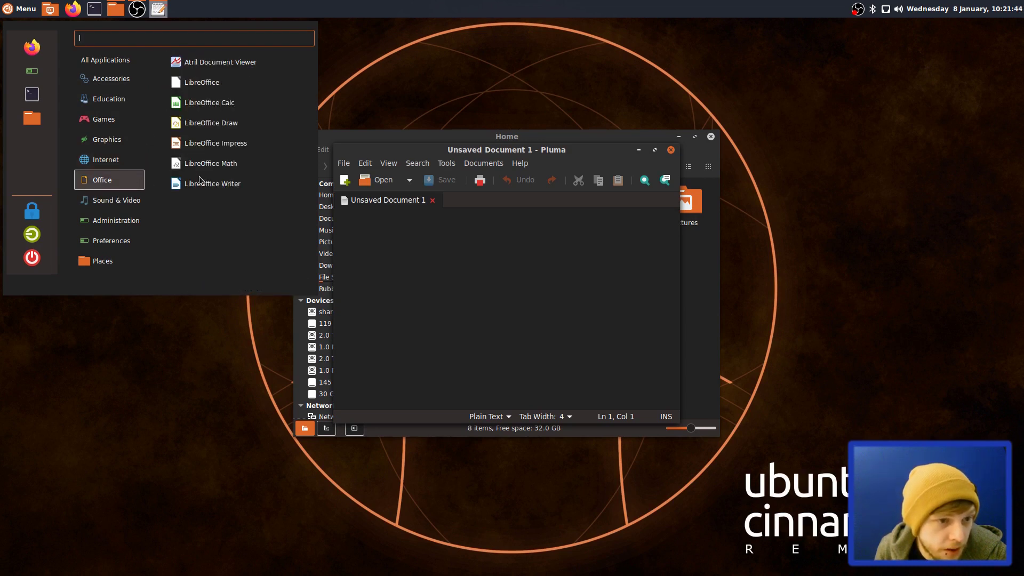
mouse_move(111, 201)
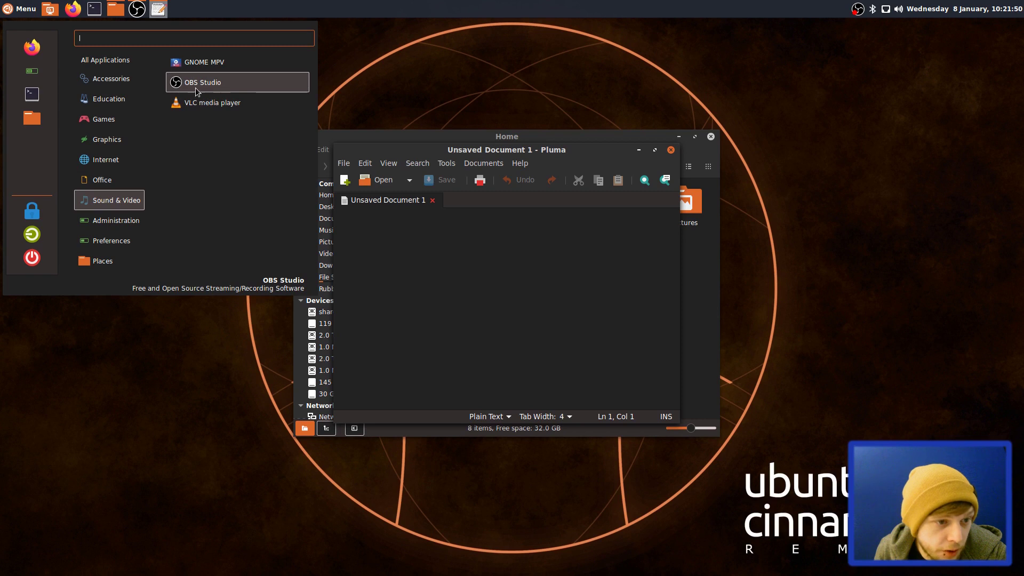
mouse_move(129, 220)
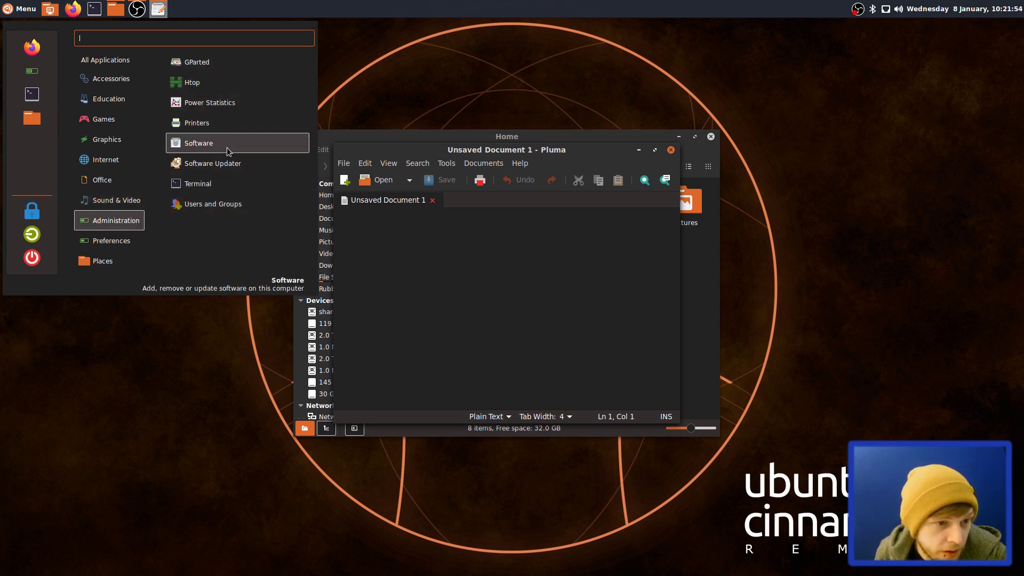
Launch GNOME Software, then browse more menu categories before closing the menu.
left_click(203, 145)
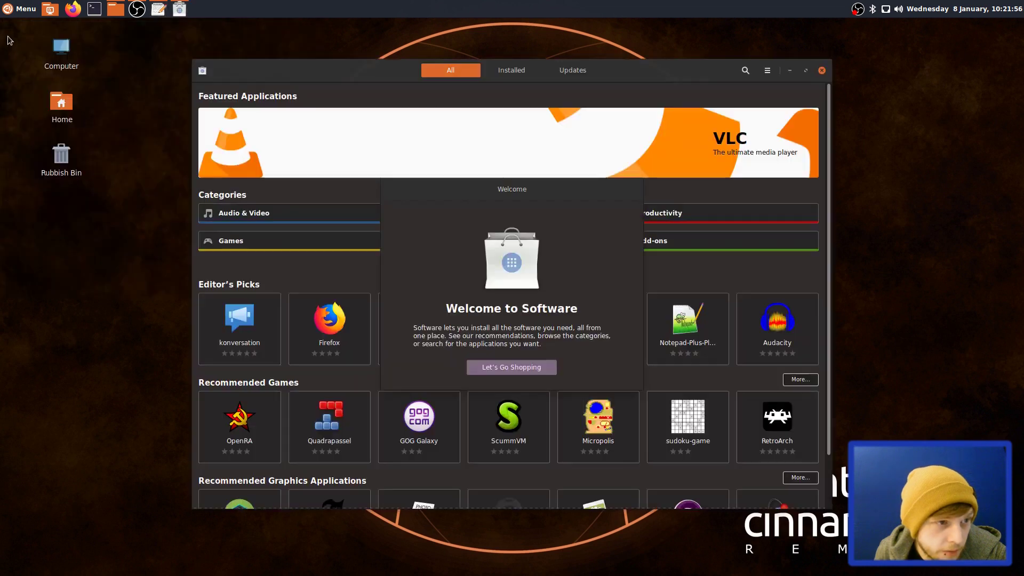
key("super")
mouse_move(118, 224)
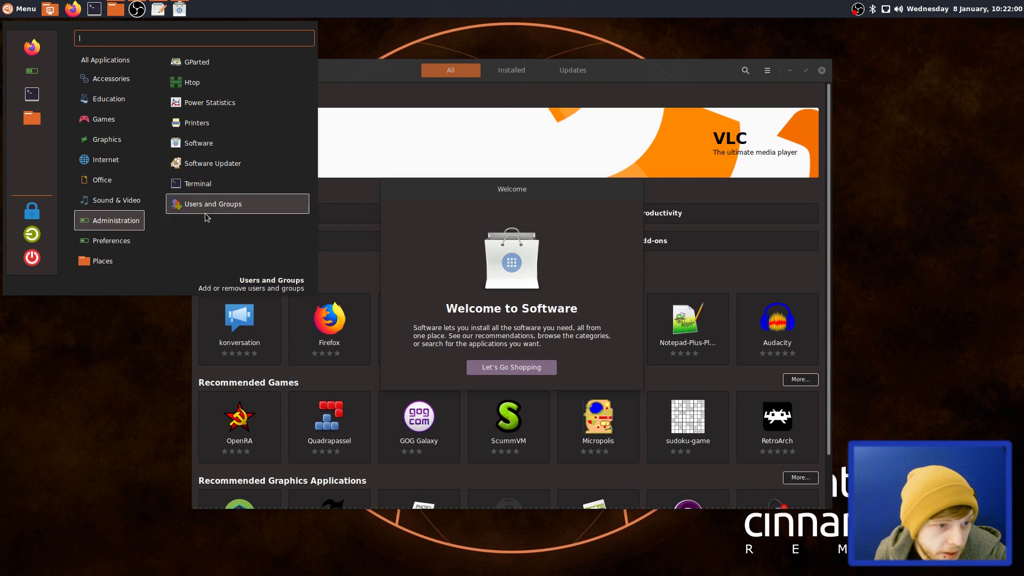
mouse_move(131, 243)
scroll(229, 199, "down", 5)
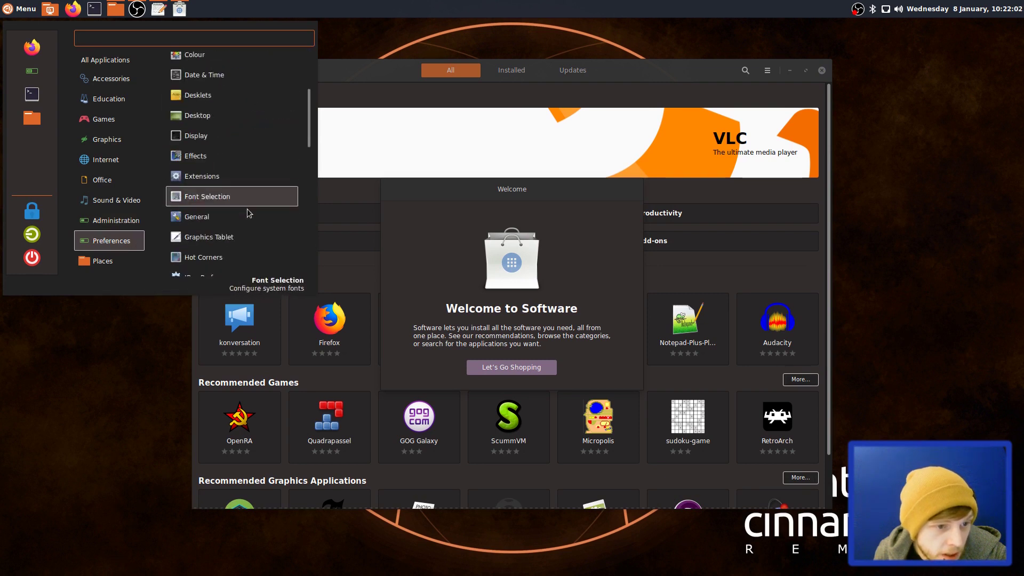
scroll(235, 266, "up", 5)
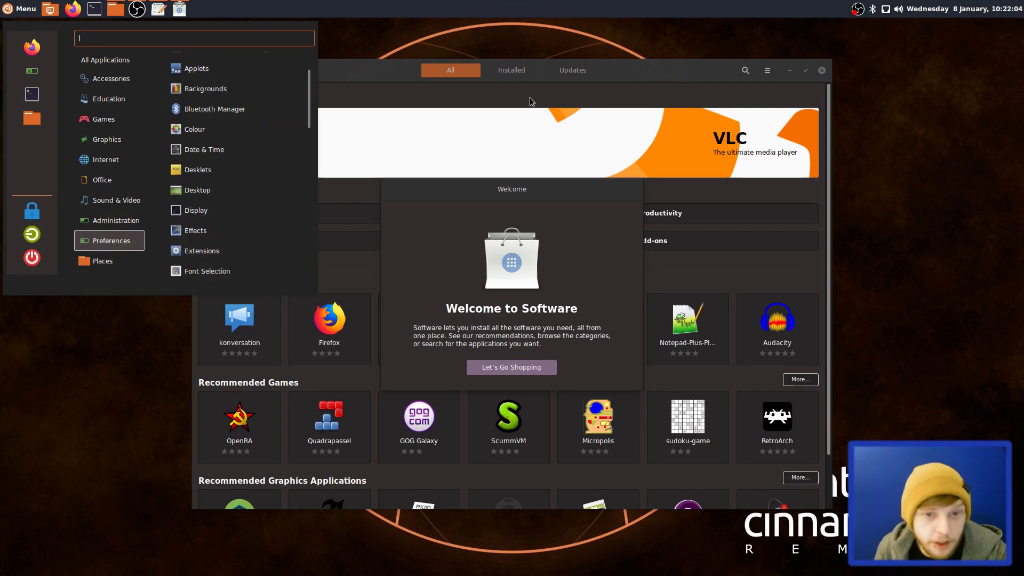
left_click(635, 74)
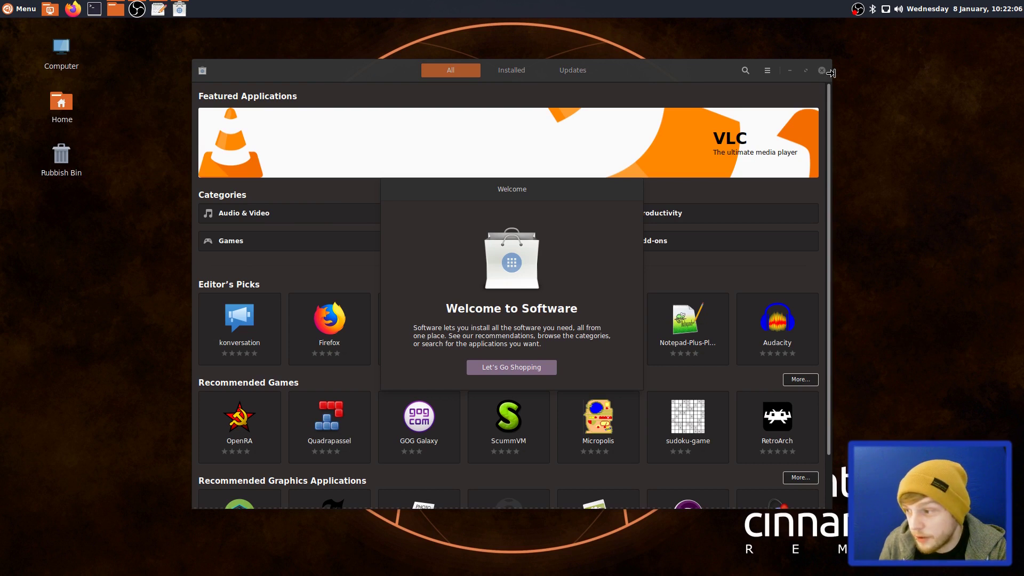
Dismiss the Welcome to Software dialog, close Software, then close the Home and Pluma windows.
left_click(501, 367)
left_click(821, 71)
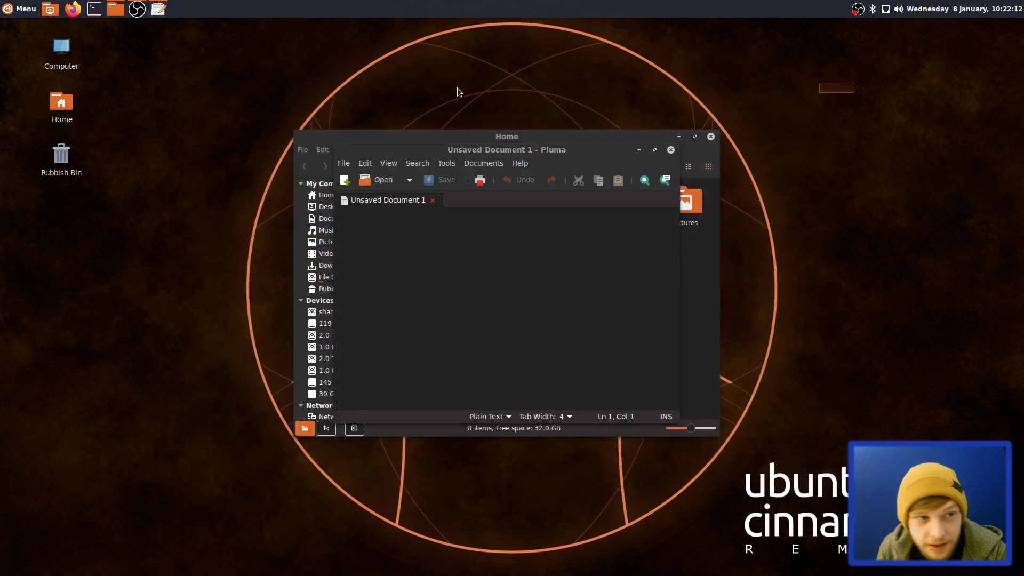
left_click_drag(620, 153, 535, 132)
left_click(553, 122)
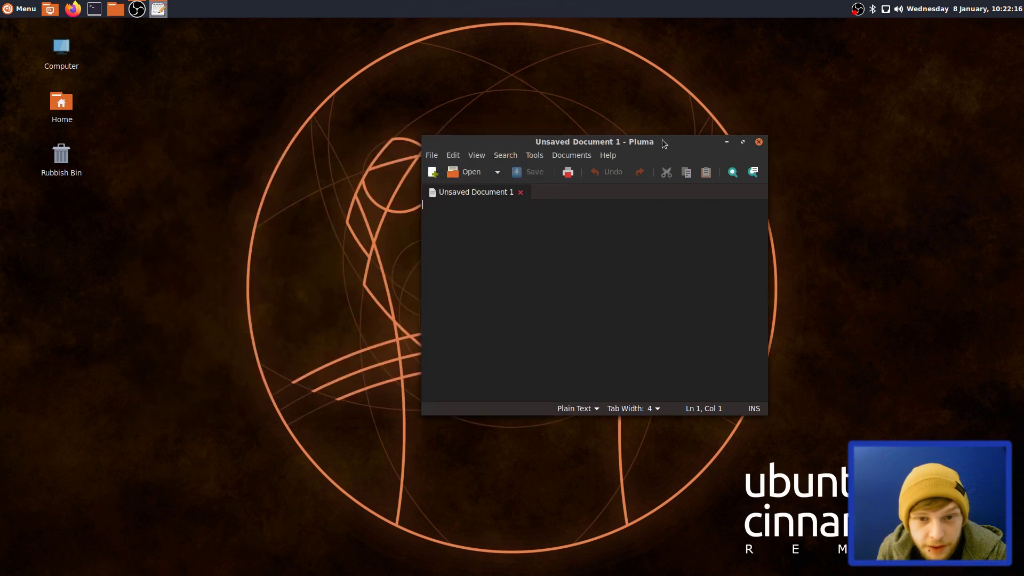
left_click(760, 143)
Search 'loo' in the menu to open the Themes settings.
left_click(18, 10)
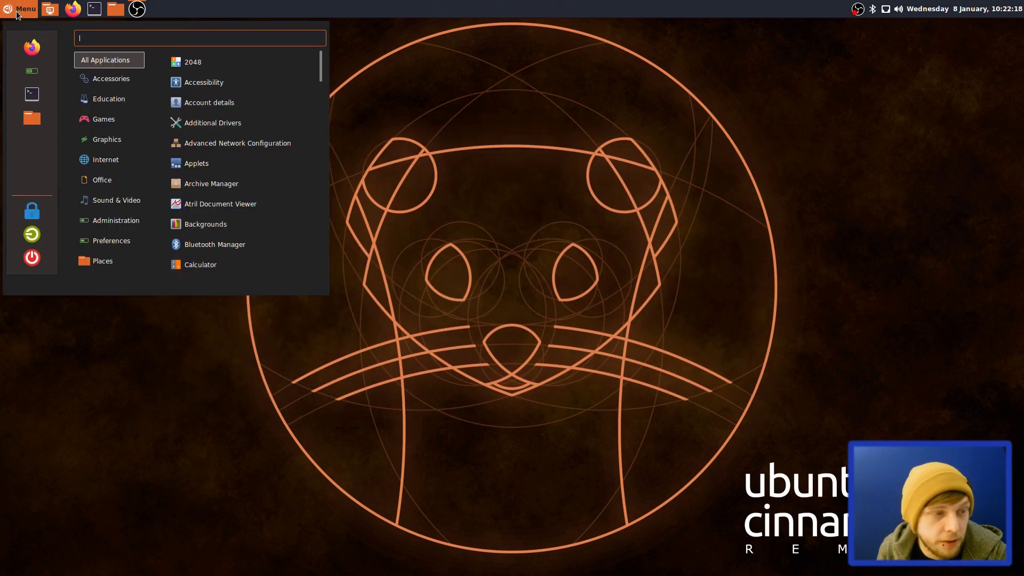
type("loo")
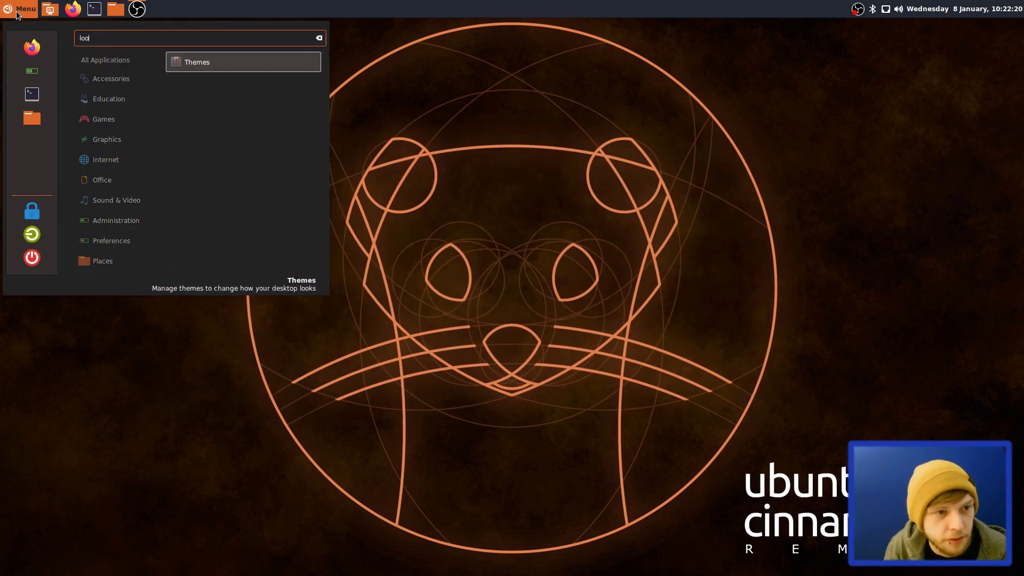
key("Return")
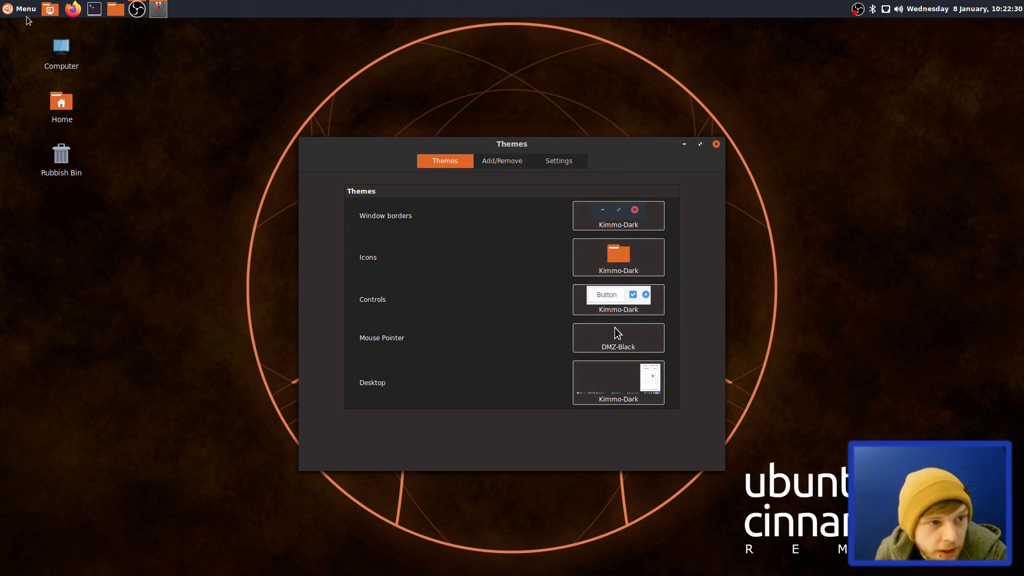
Bring the Home file manager forward and show, then dismiss, its folder context menu.
left_click(118, 7)
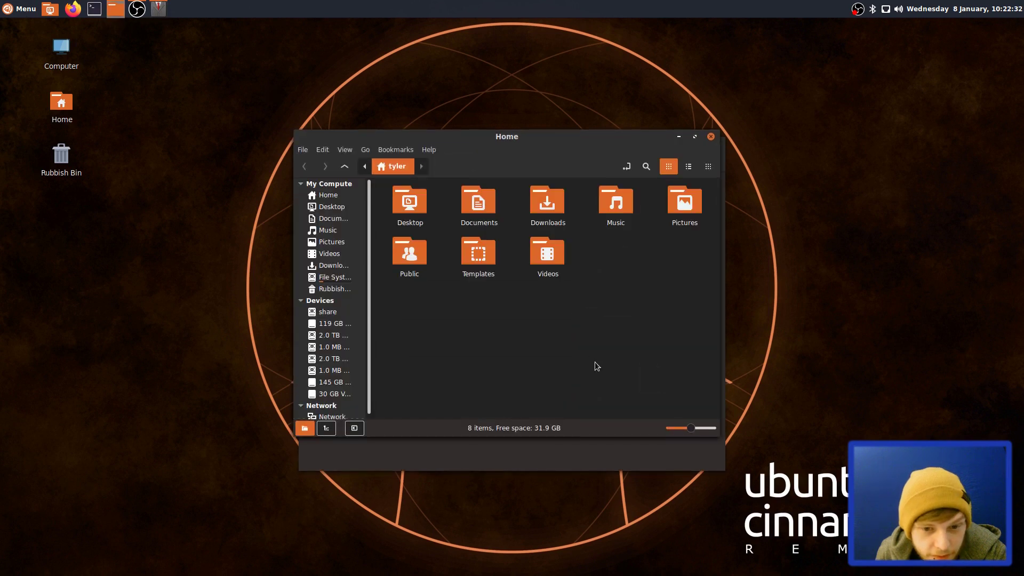
right_click(632, 268)
left_click(528, 345)
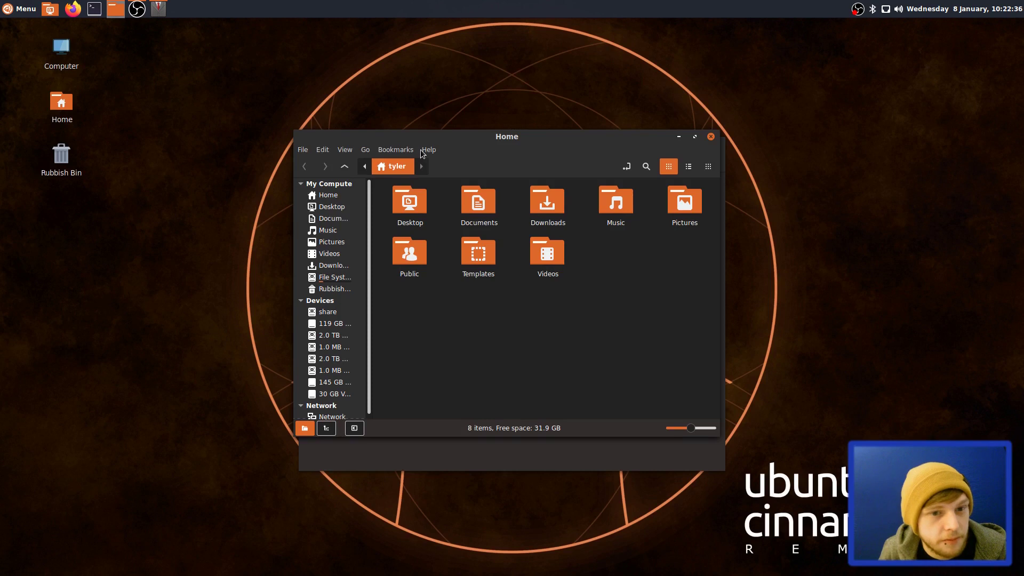
Search 'shortcut' to open Keyboard settings on its Shortcuts page.
left_click(22, 8)
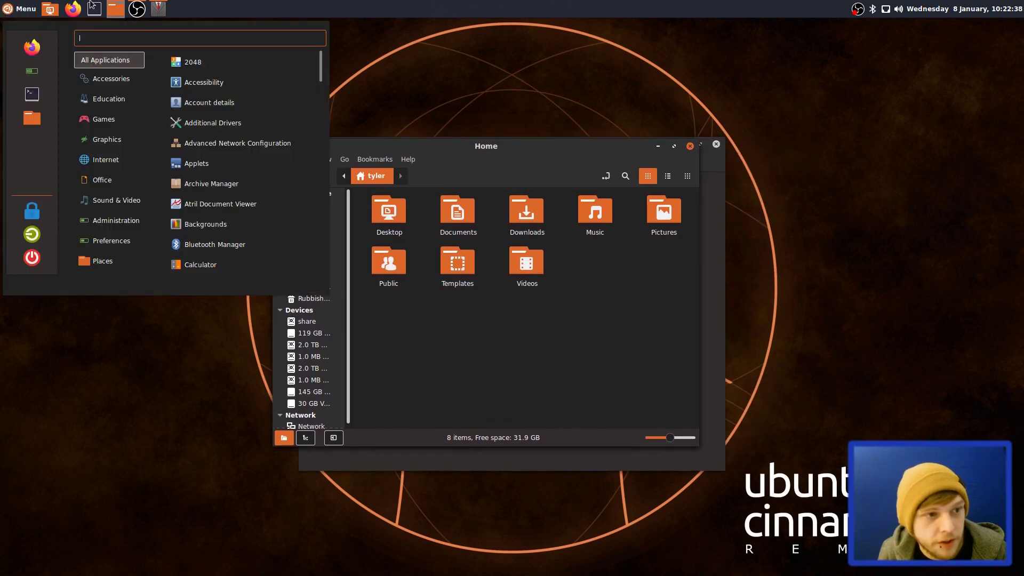
type("shortu")
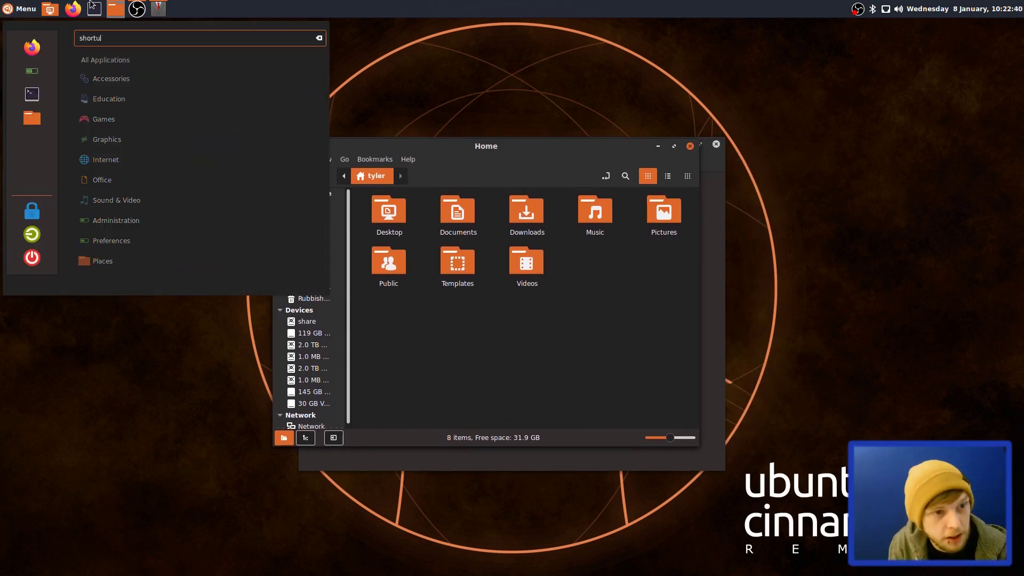
key("BackSpace")
type("cut")
key("Return")
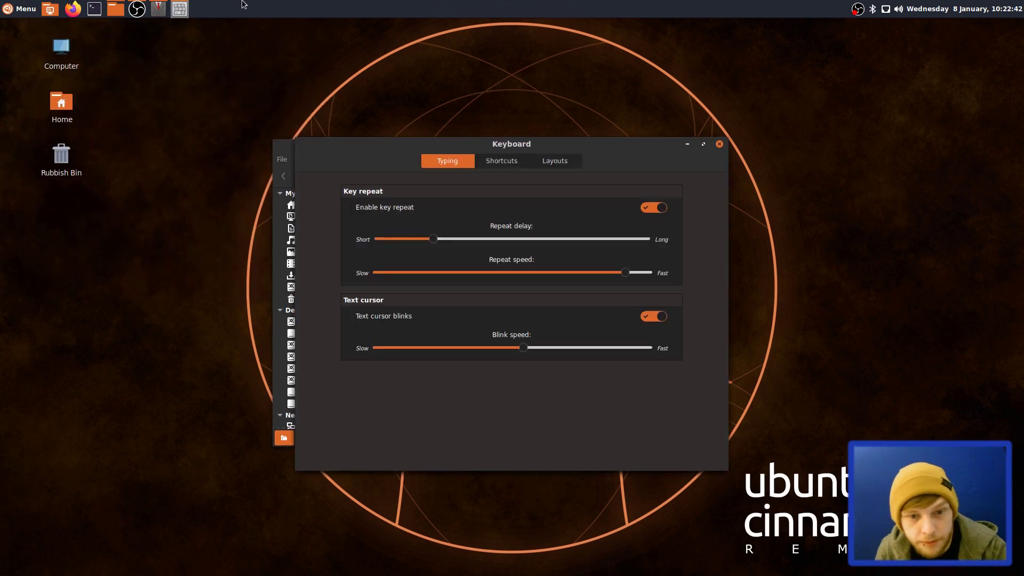
left_click(504, 161)
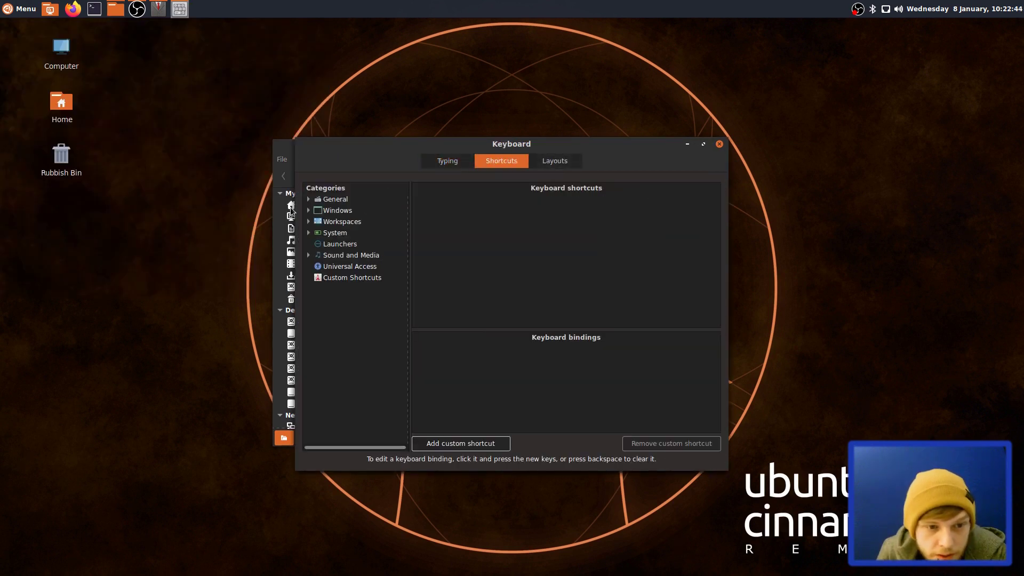
Open a terminal, view its version information, then close it.
left_click(94, 9)
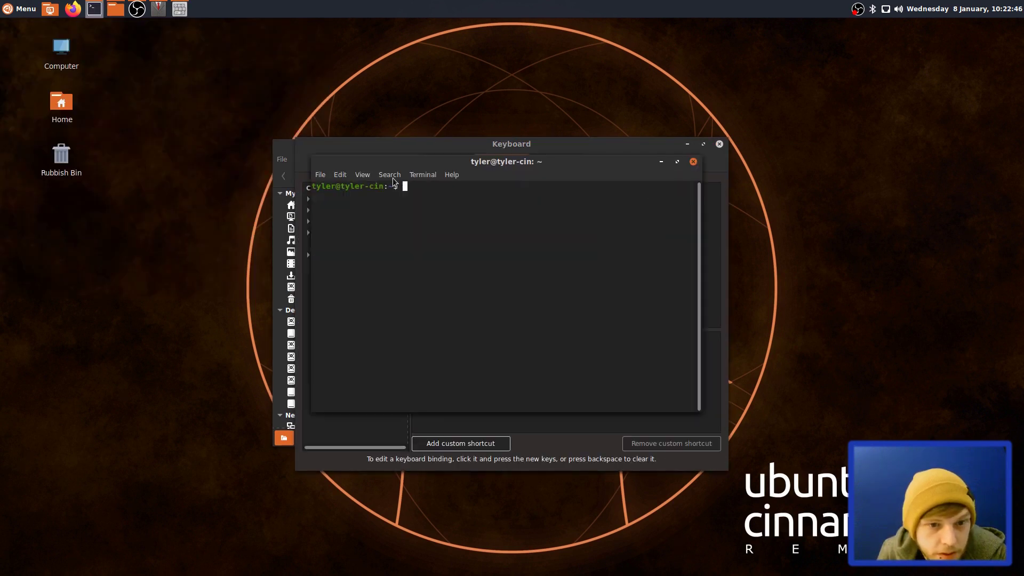
left_click(452, 174)
left_click(459, 197)
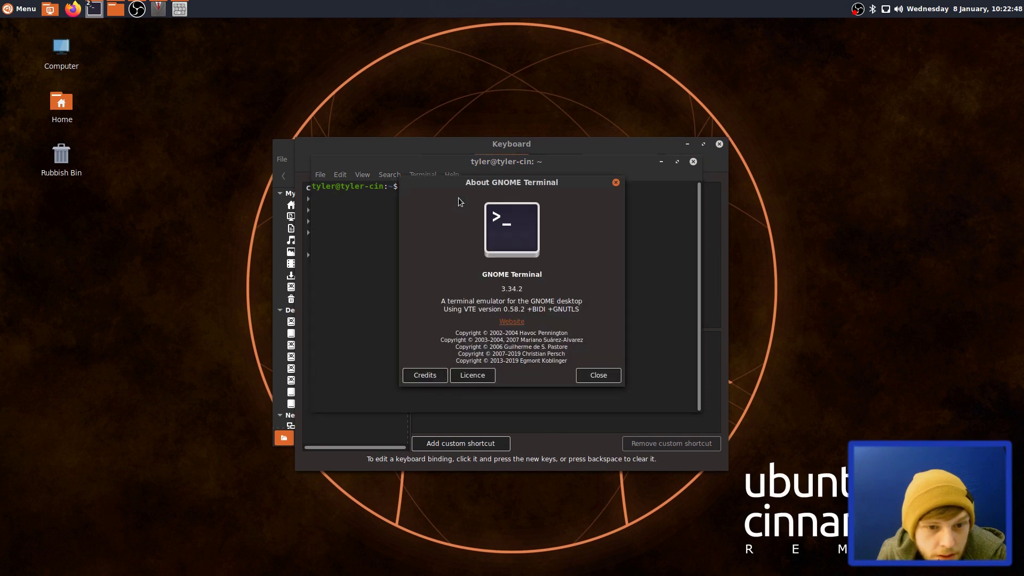
left_click(598, 375)
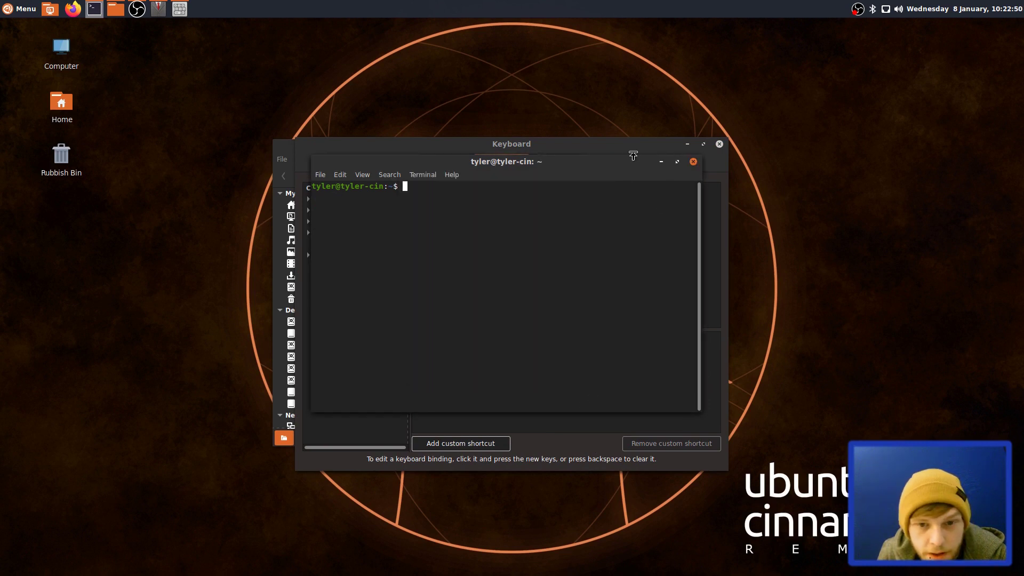
left_click(693, 161)
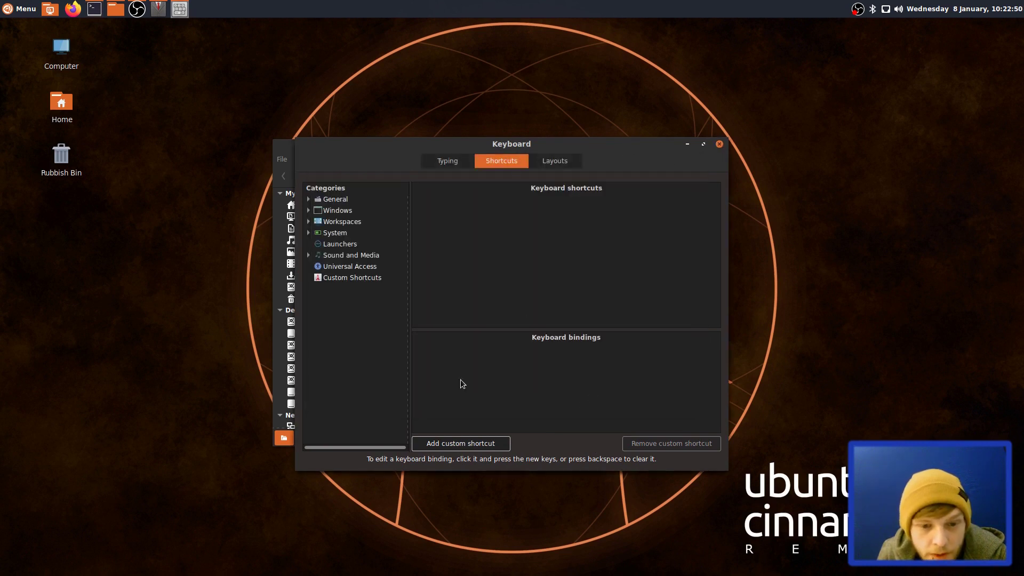
Add a custom shortcut named 'gnome-terminal' with the command gnome-terminal.
left_click(461, 443)
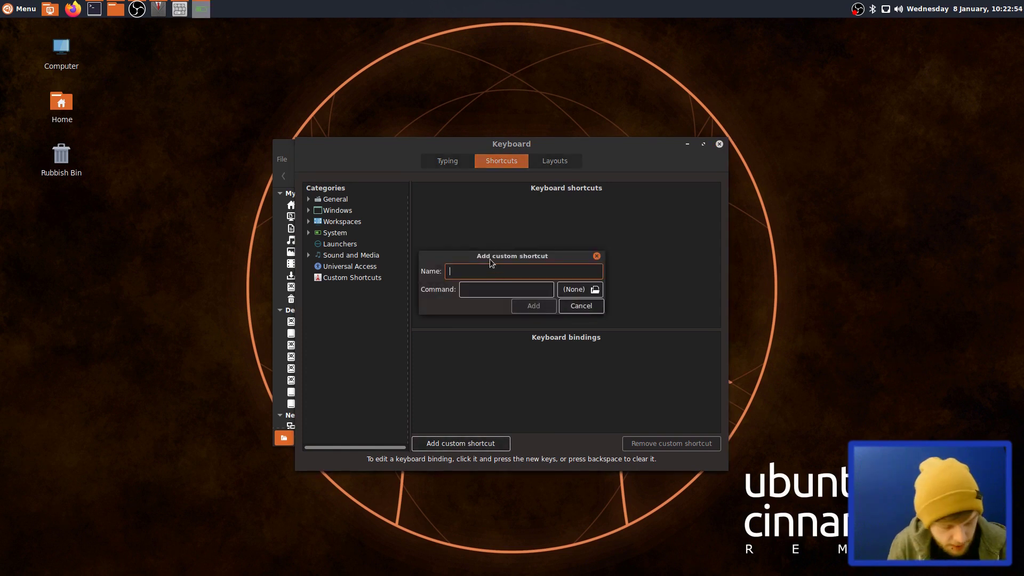
type("gnom")
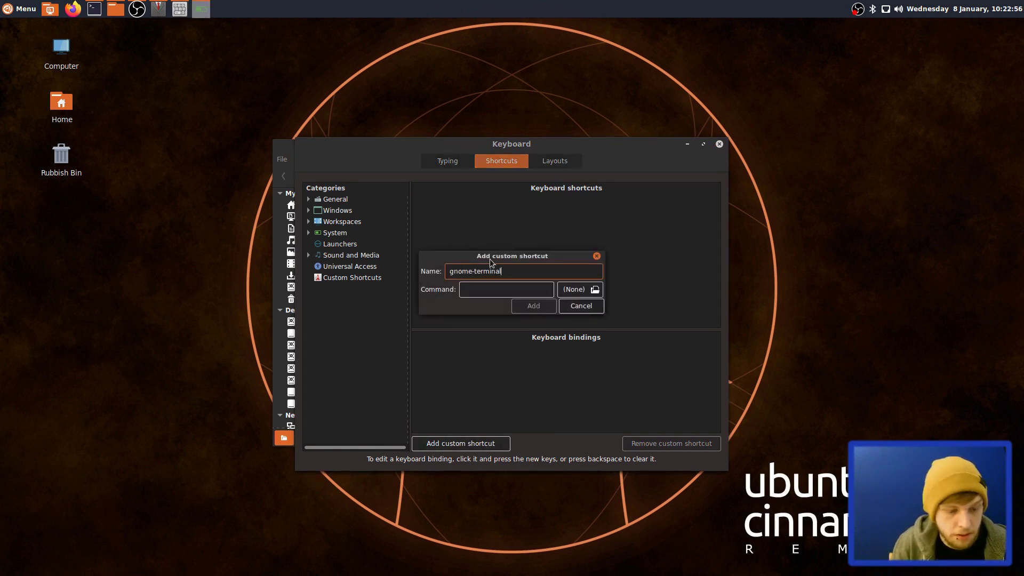
type("e-terminal")
key("ctrl+a")
key("ctrl+c")
key("Tab")
key("ctrl+v")
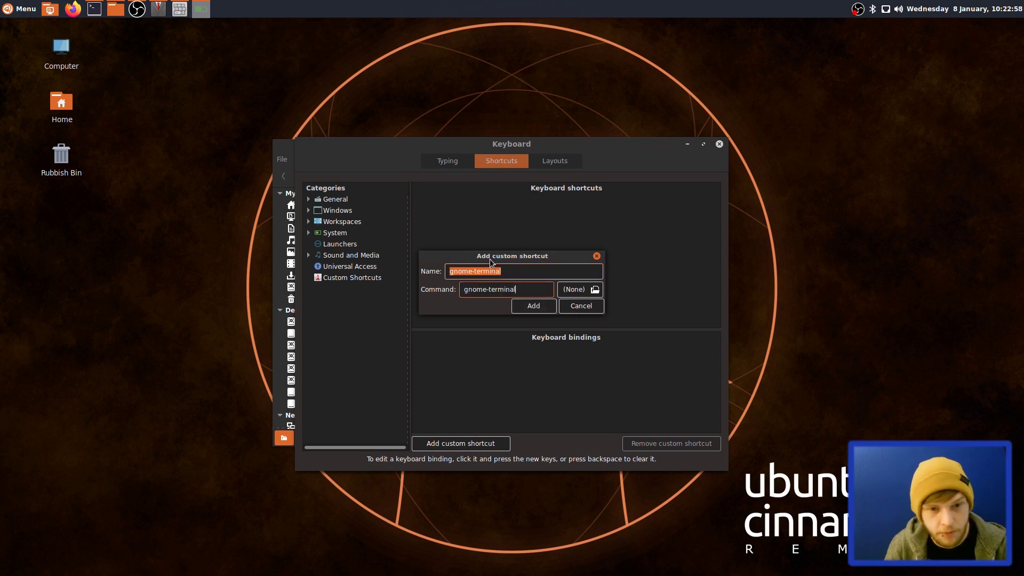
left_click(536, 308)
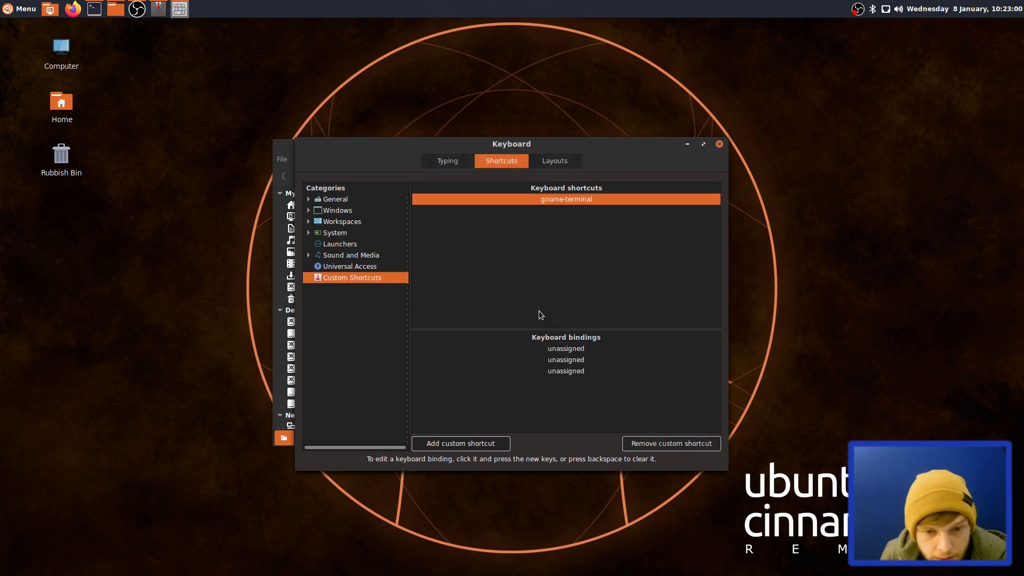
Try binding Ctrl+Alt+T to it and decline reassigning the conflicting combination.
left_click(558, 348)
left_click(558, 348)
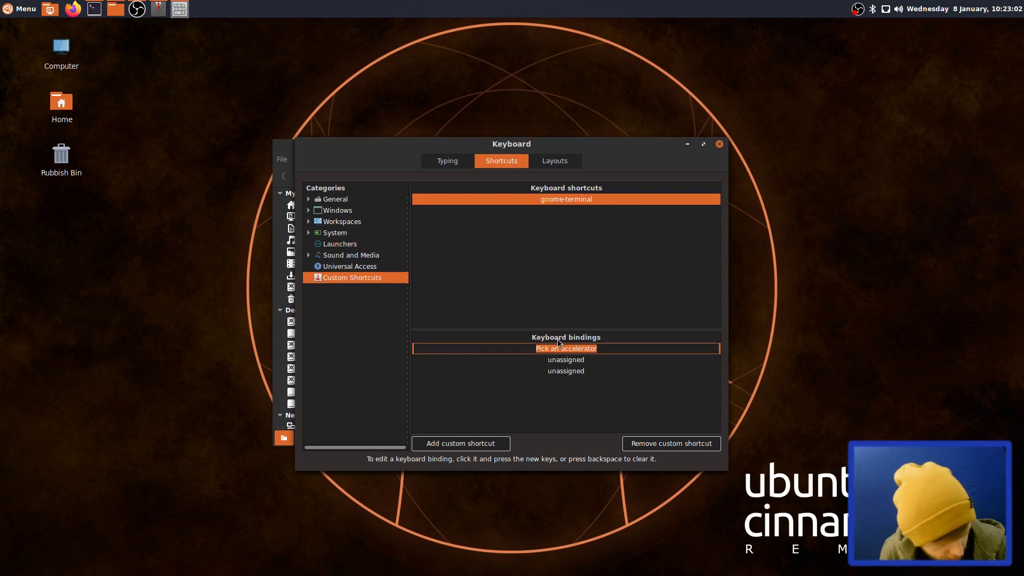
key("ctrl+alt+t")
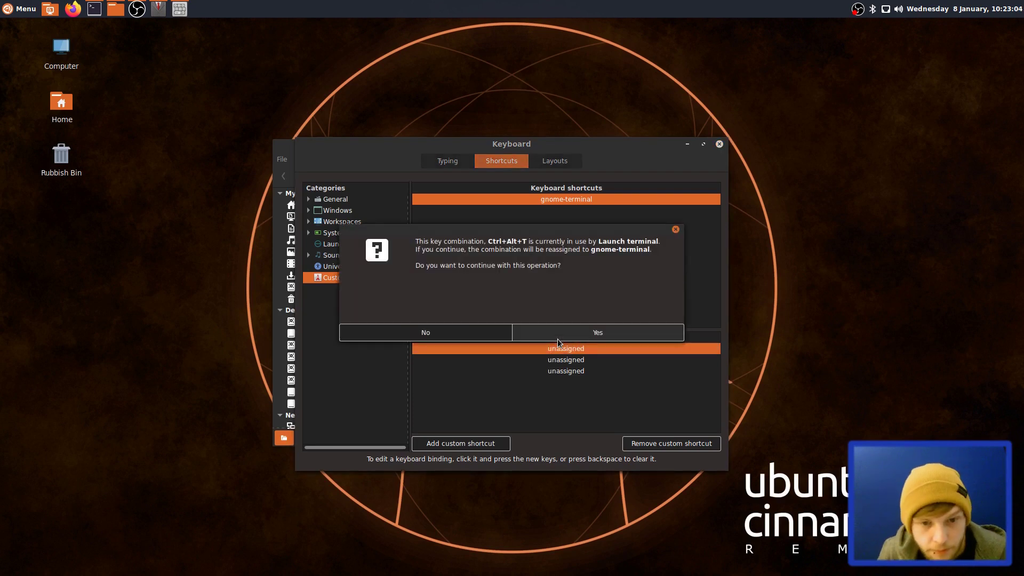
left_click(381, 337)
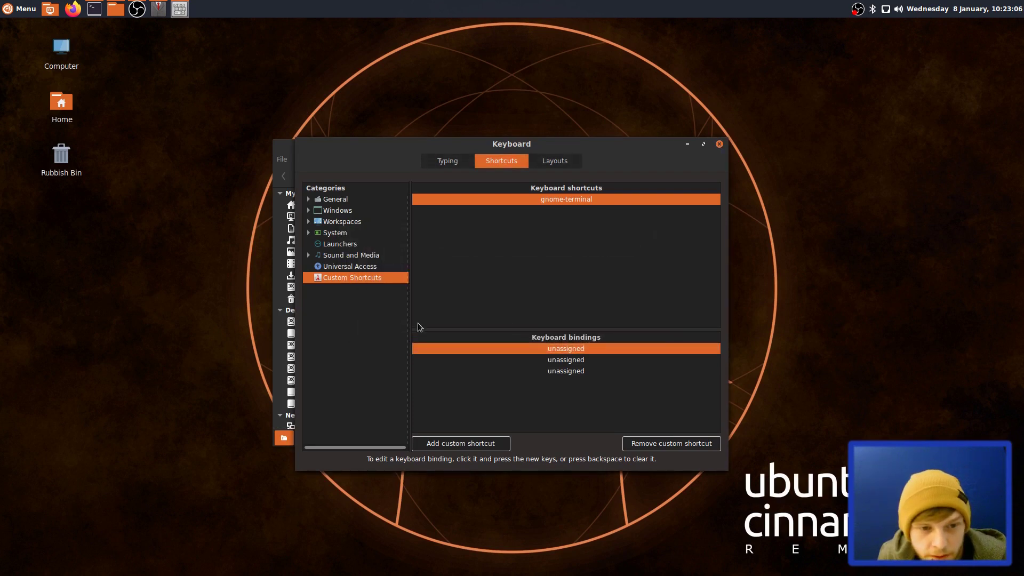
Test the existing Ctrl+Alt+T shortcut by opening a terminal and moving it lower.
left_click(193, 81)
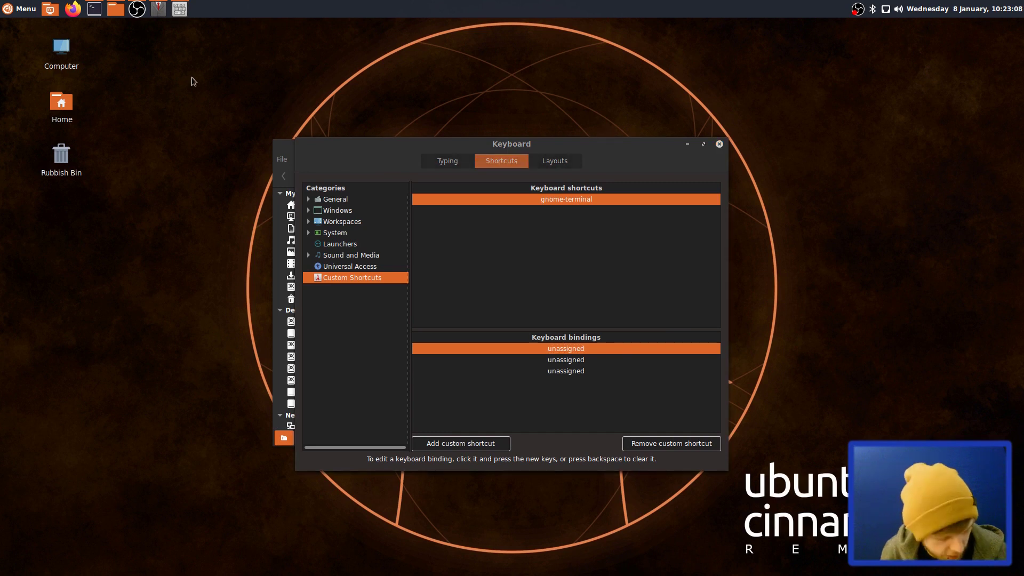
key("ctrl+alt+t")
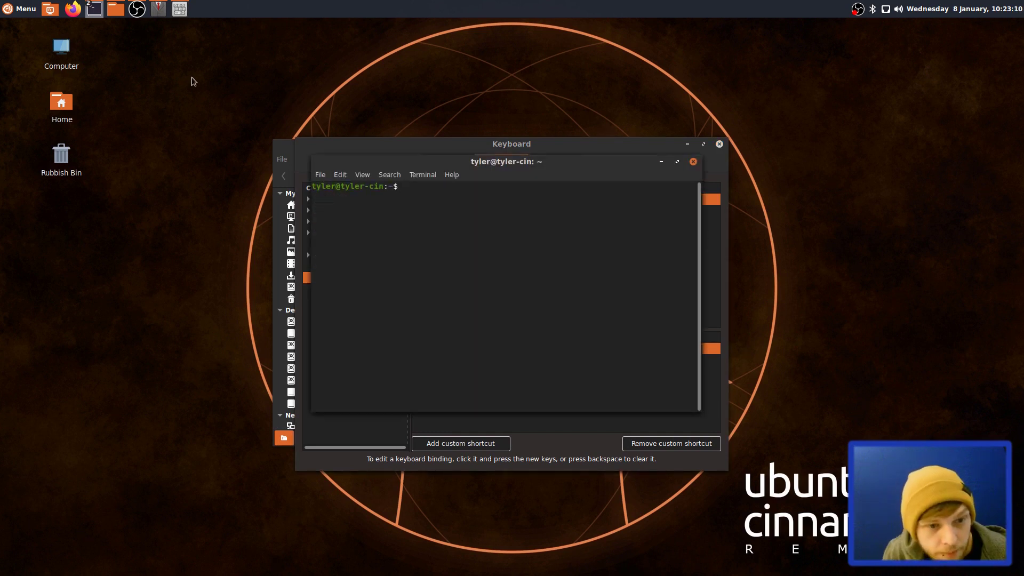
left_click(422, 175)
left_click(555, 171)
left_click_drag(560, 169, 578, 277)
Remove the gnome-terminal custom shortcut in Keyboard settings.
left_click(594, 147)
left_click(575, 201)
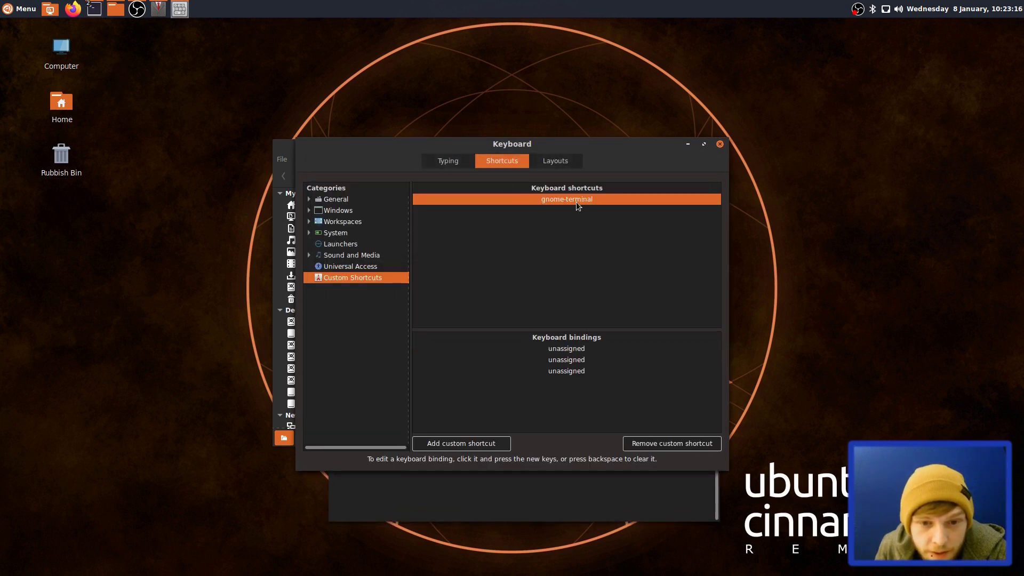
left_click(676, 442)
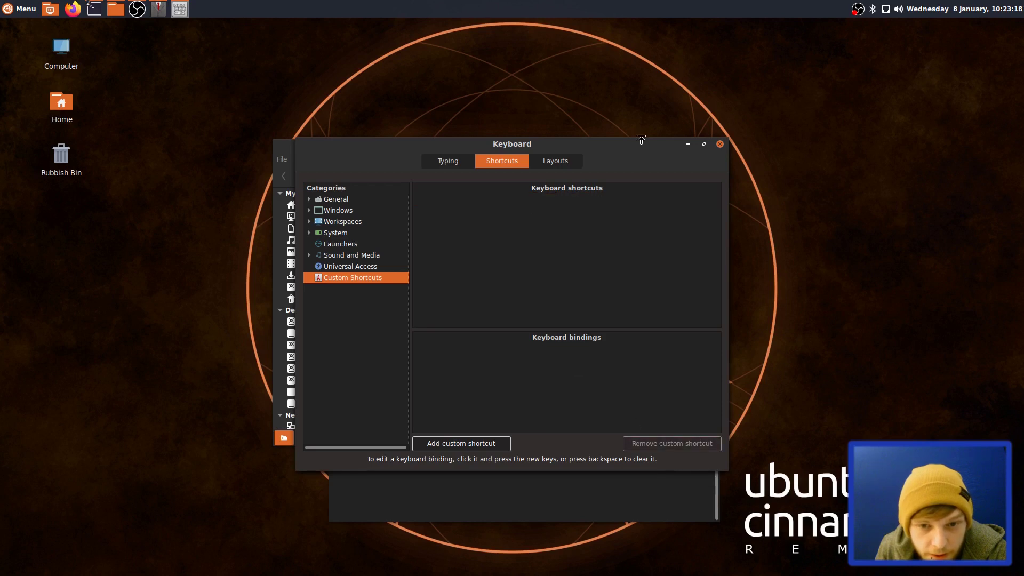
Close Keyboard settings and run mkdir ~/.icons ~/.themes in the terminal.
left_click(718, 144)
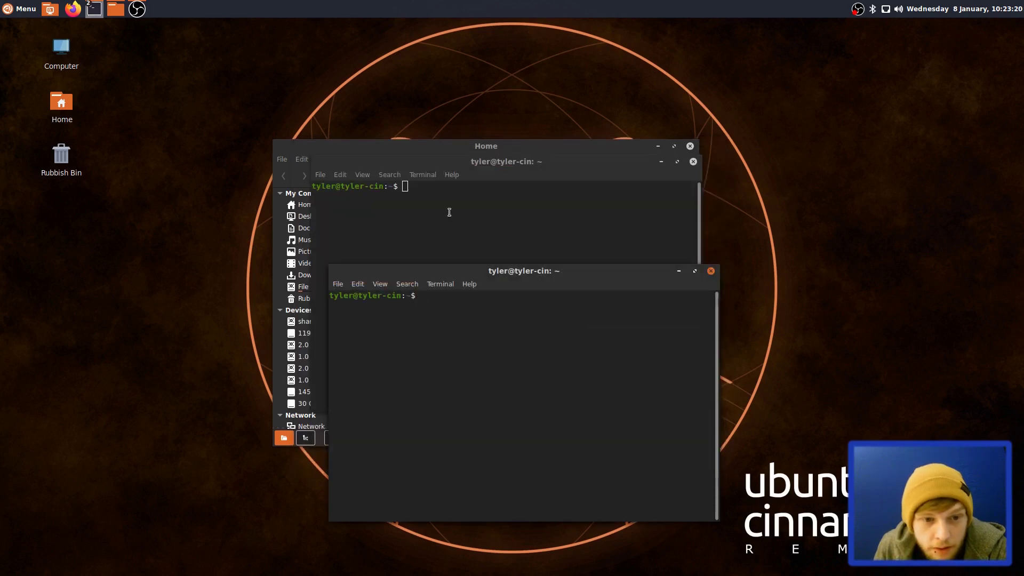
left_click(523, 354)
type("mkd")
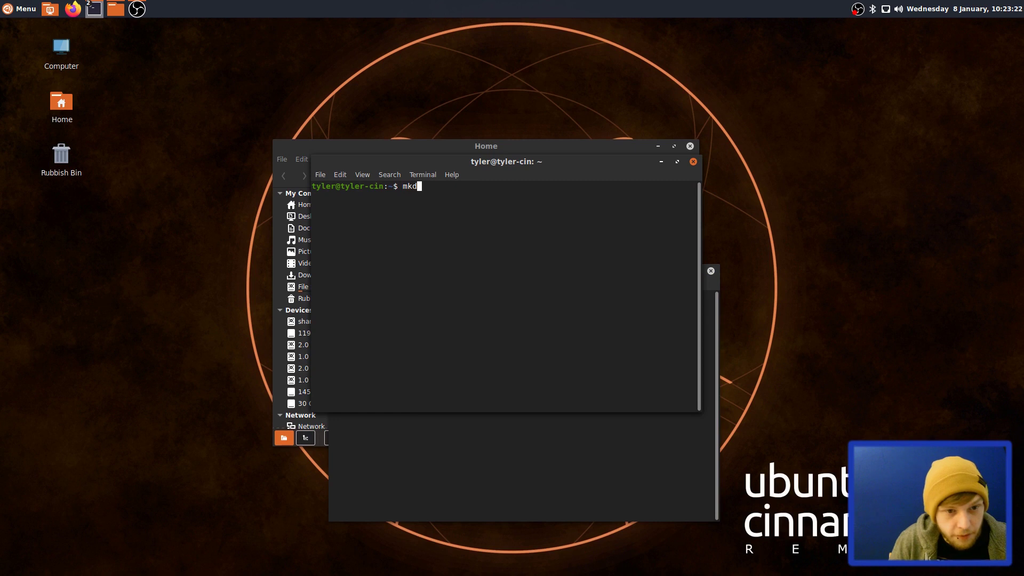
type("ir ~/,conf")
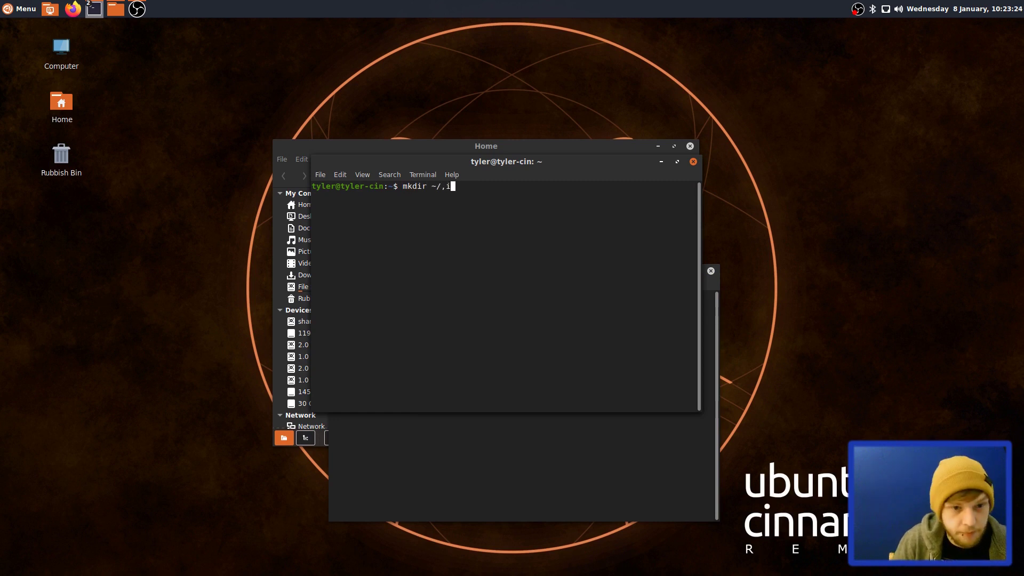
key("BackSpace")
key("BackSpace")
key("BackSpace")
key("BackSpace")
key("BackSpace")
type(".icons @")
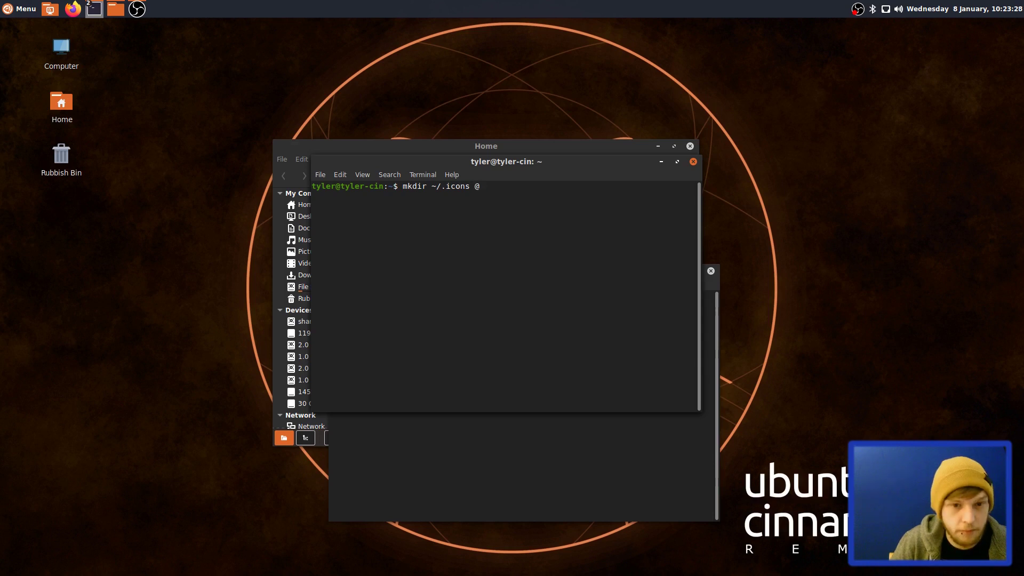
key("BackSpace")
type("~/.tgh")
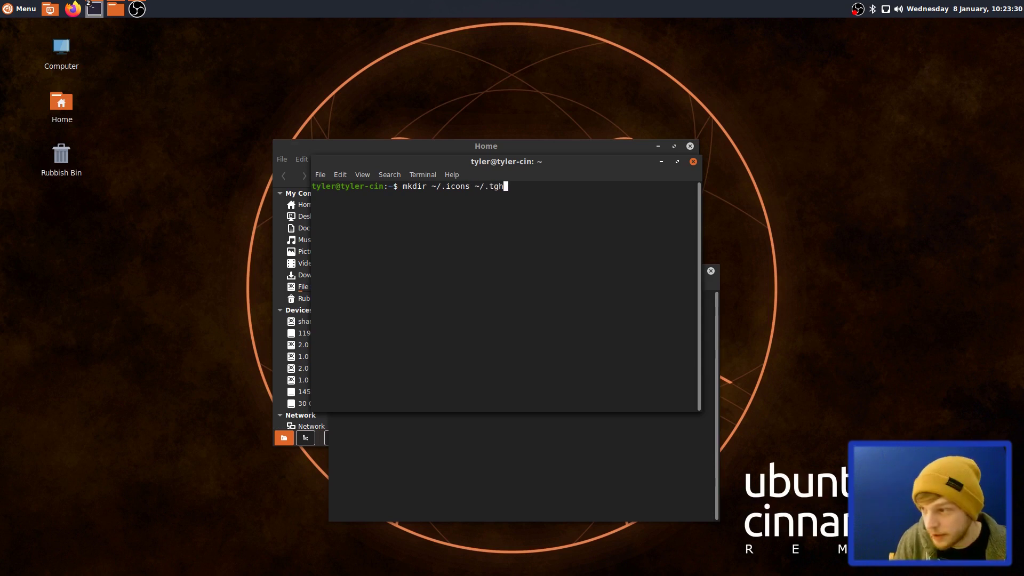
key("BackSpace")
key("BackSpace")
type("hemes")
key("Return")
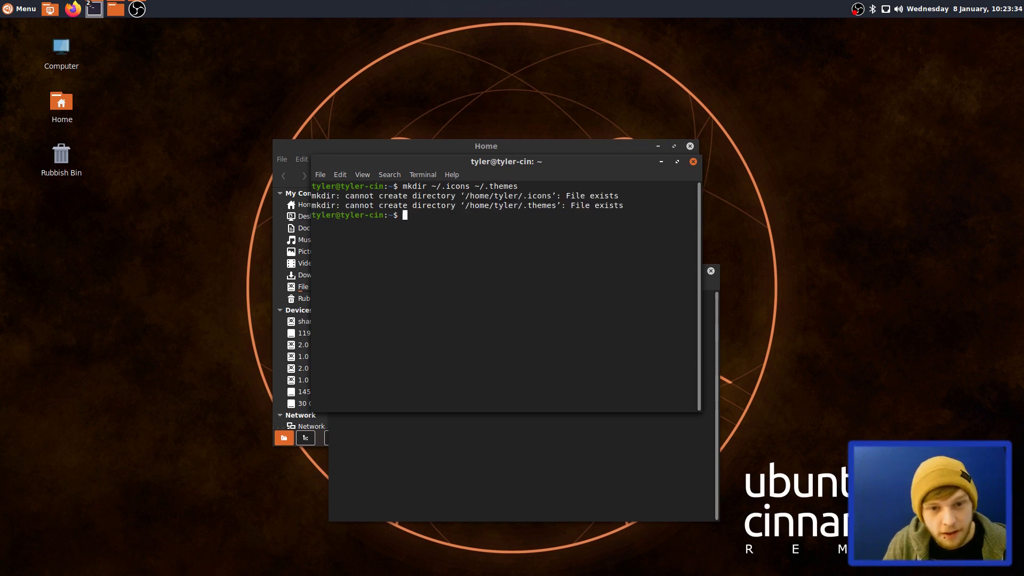
Show hidden files in Home with Ctrl+H and check the empty .icons and .themes folders.
left_click(115, 9)
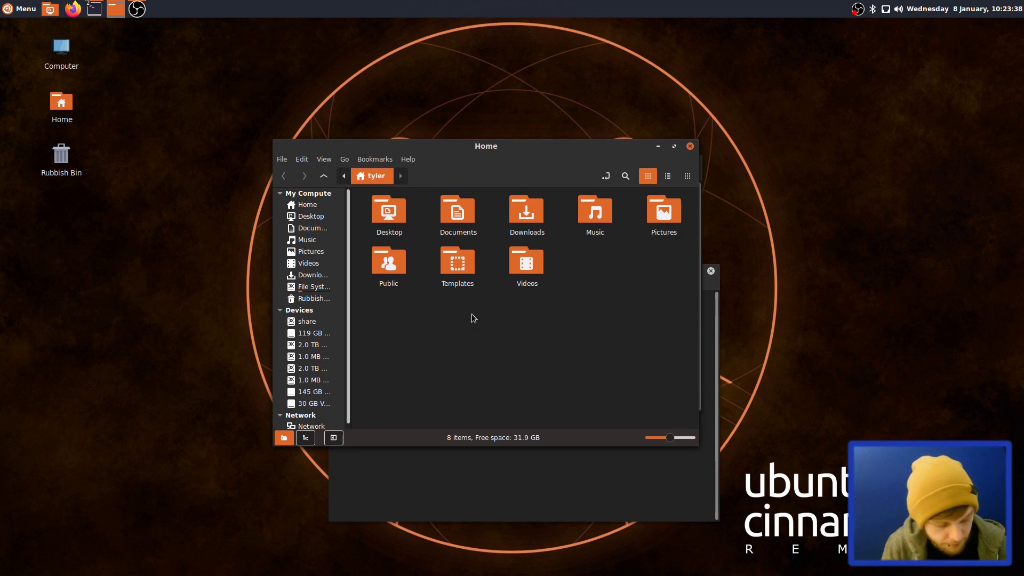
key("ctrl+h")
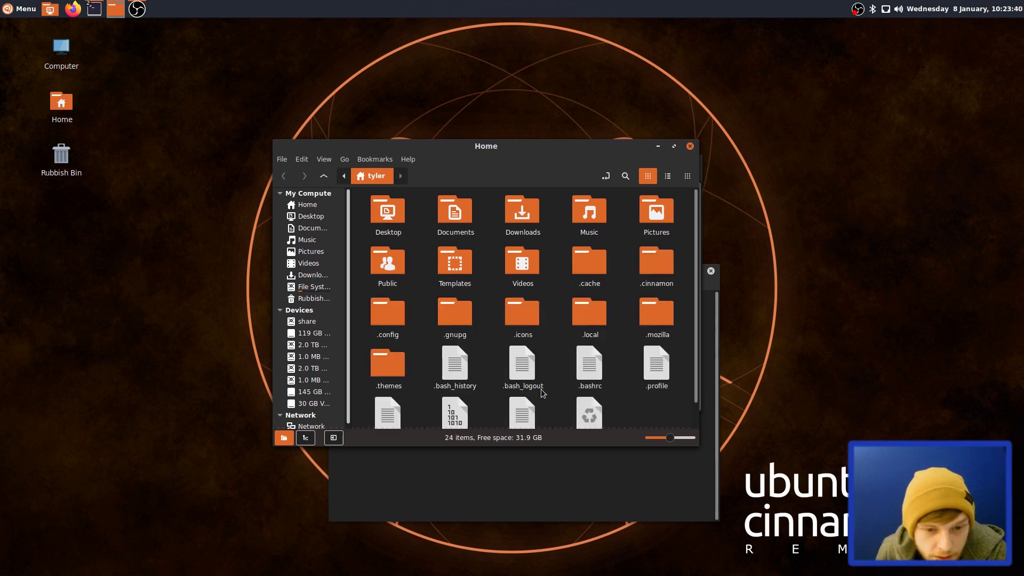
double_click(511, 316)
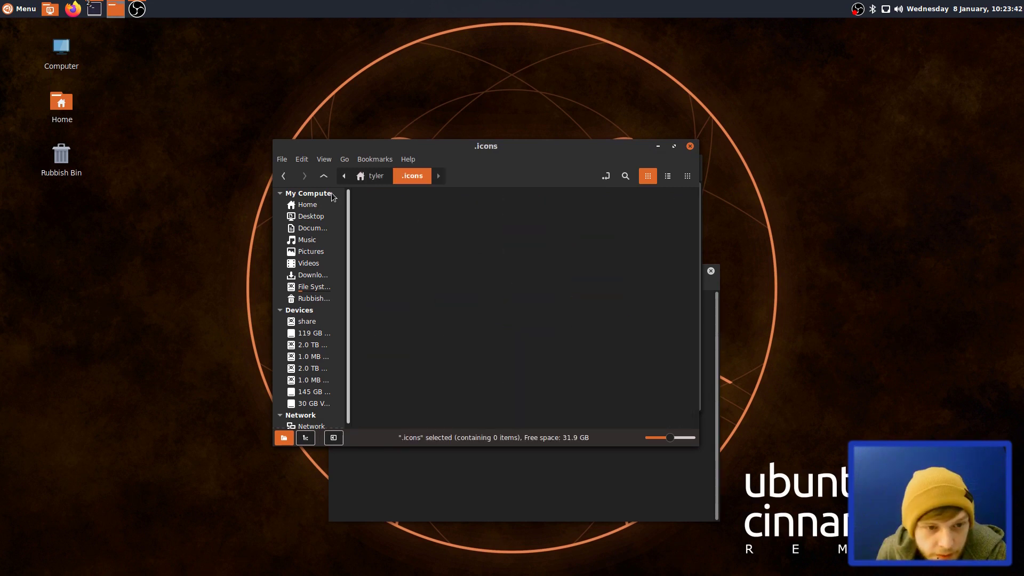
key("alt+Left")
double_click(388, 367)
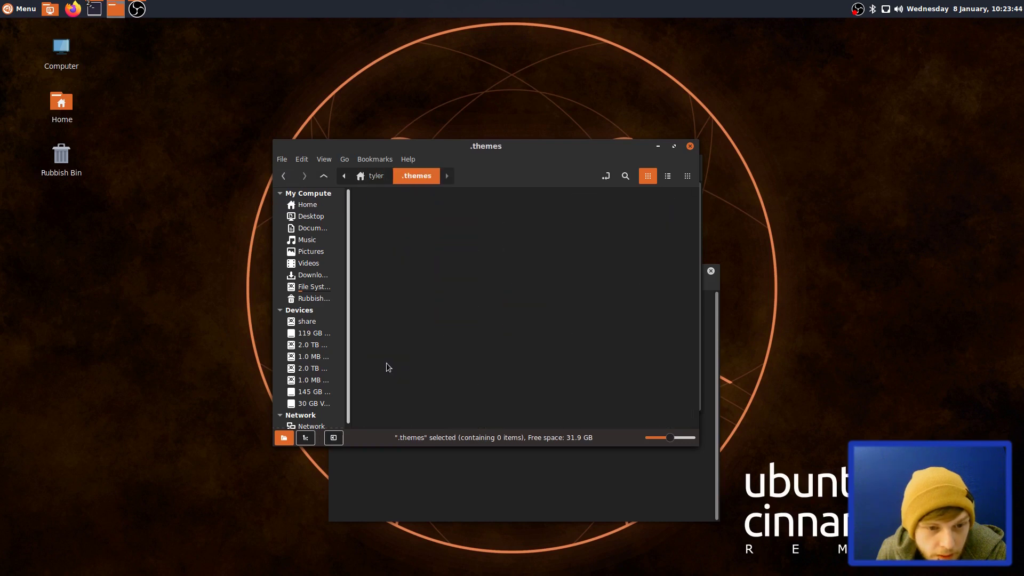
left_click(444, 463)
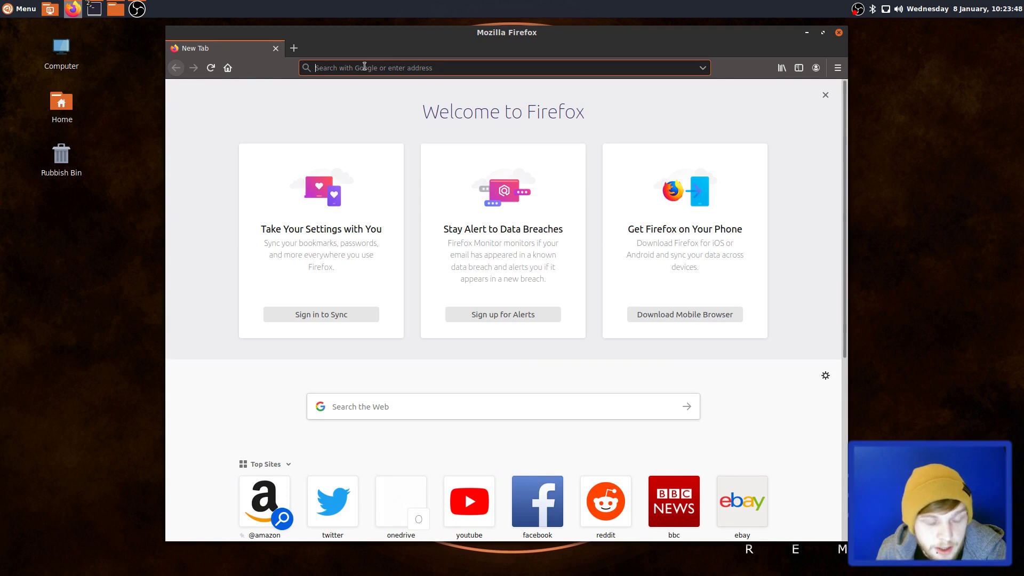
Search the web for arc-icons, then install arc-theme with sudo apt install -y arc-theme.
type("arc")
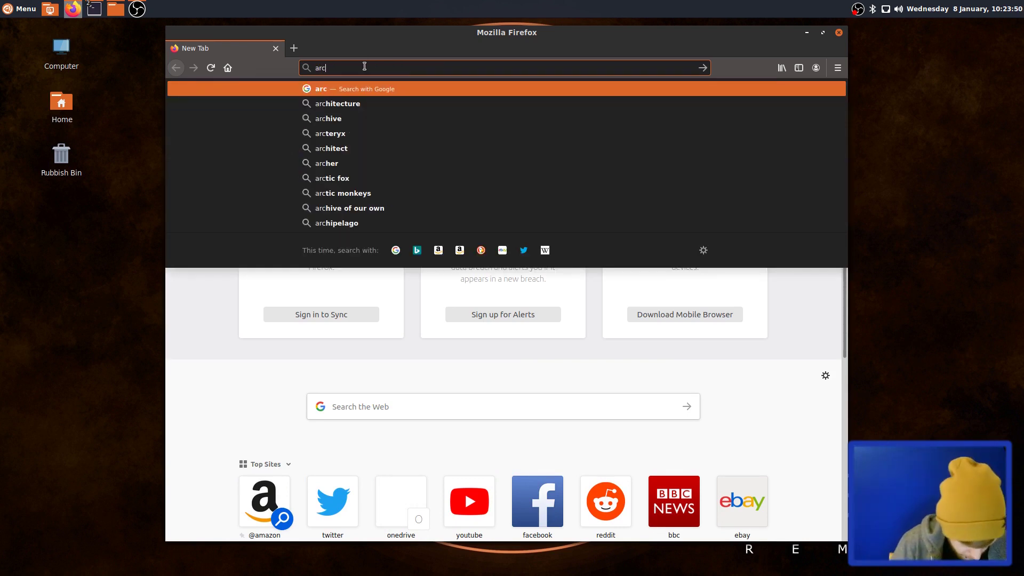
type("-icons")
key("Return")
key("ctrl+alt+t")
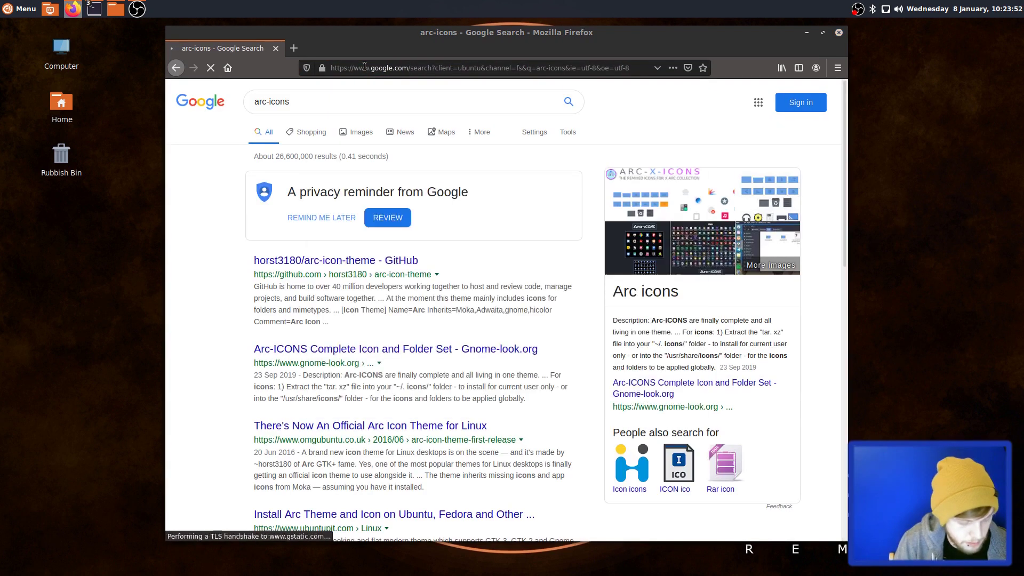
type("sudo apt install ")
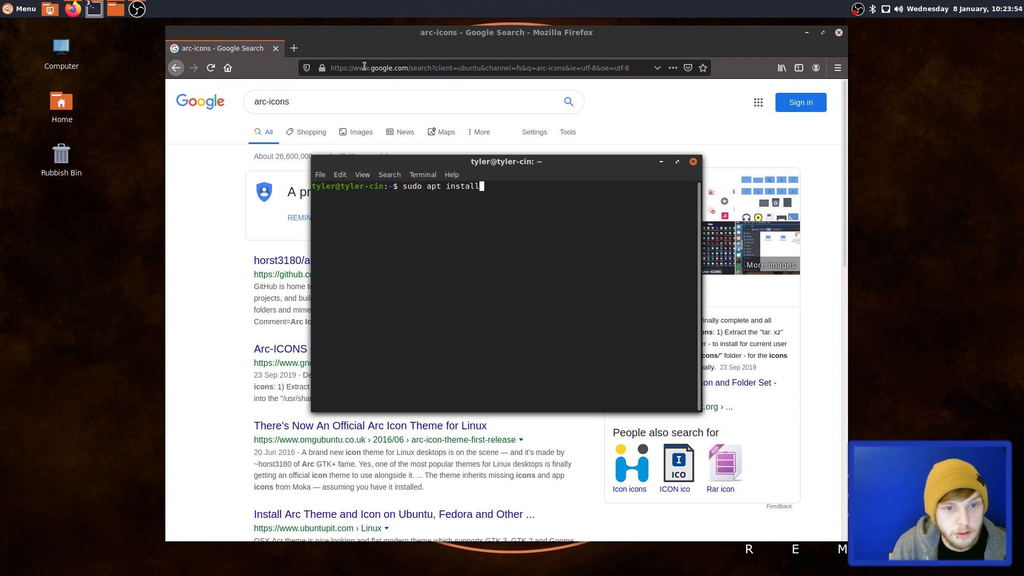
type("-y arc0")
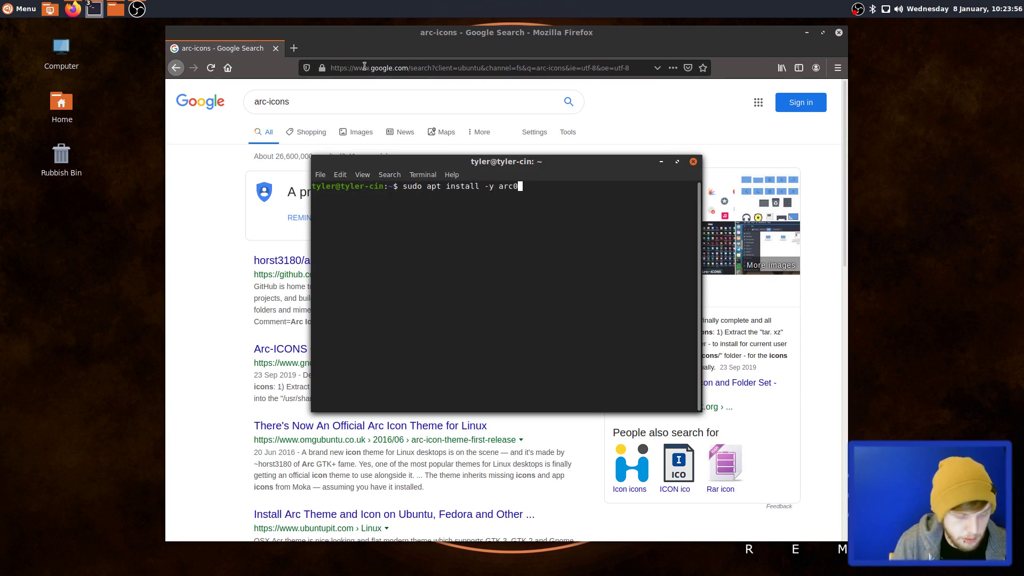
type("ico")
key("BackSpace")
key("BackSpace")
key("BackSpace")
key("BackSpace")
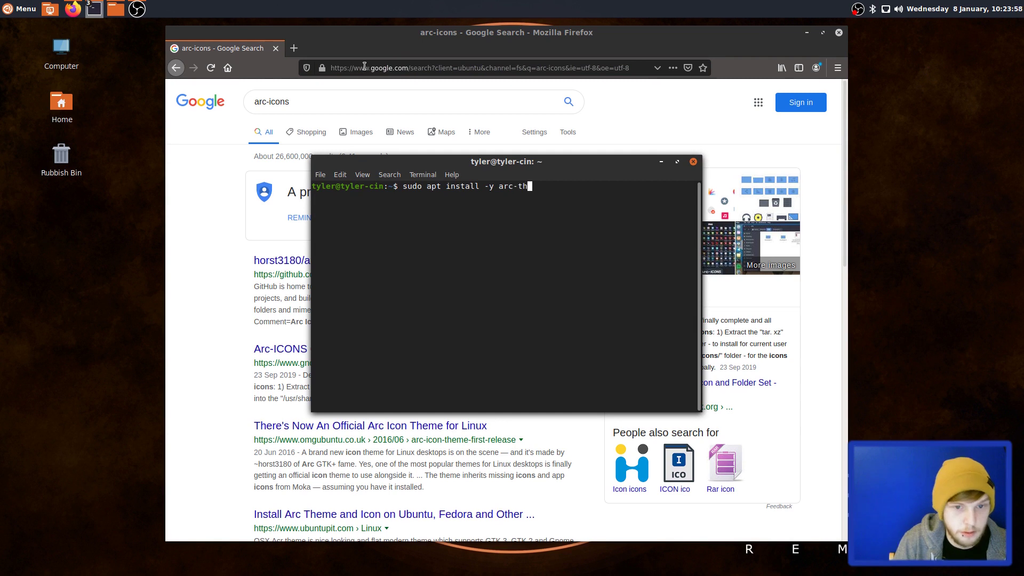
type("eme")
key("Return")
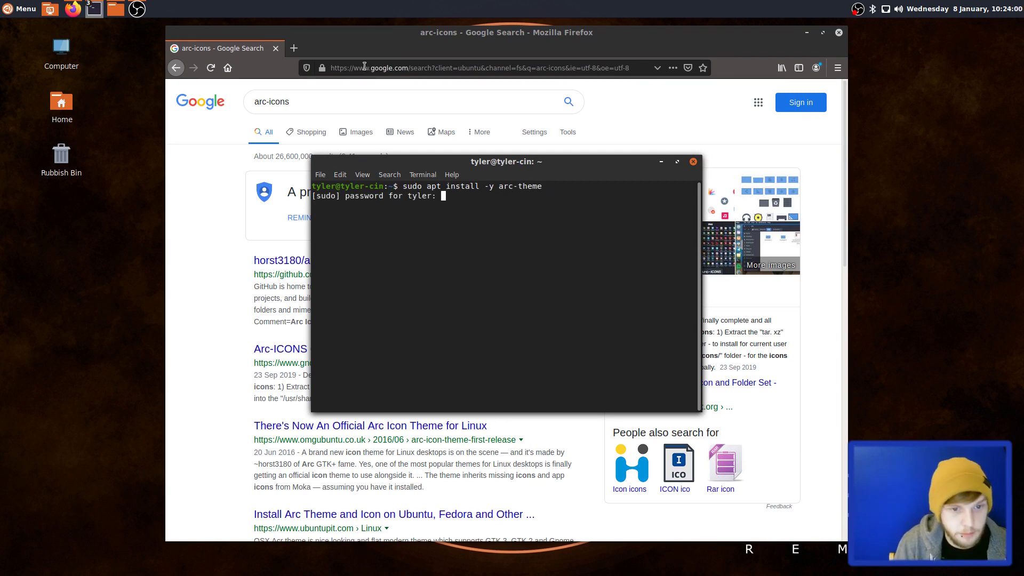
key("Return")
Open the gnome-look.org Arc-ICONS page and save Arc-ICONS_1.5.8.zip.
left_click(199, 212)
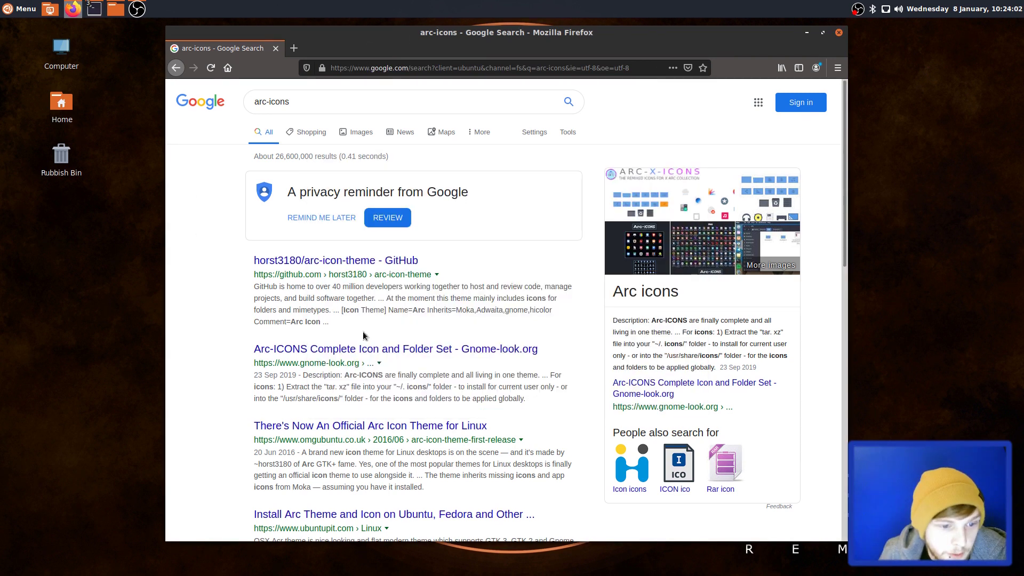
left_click(362, 350)
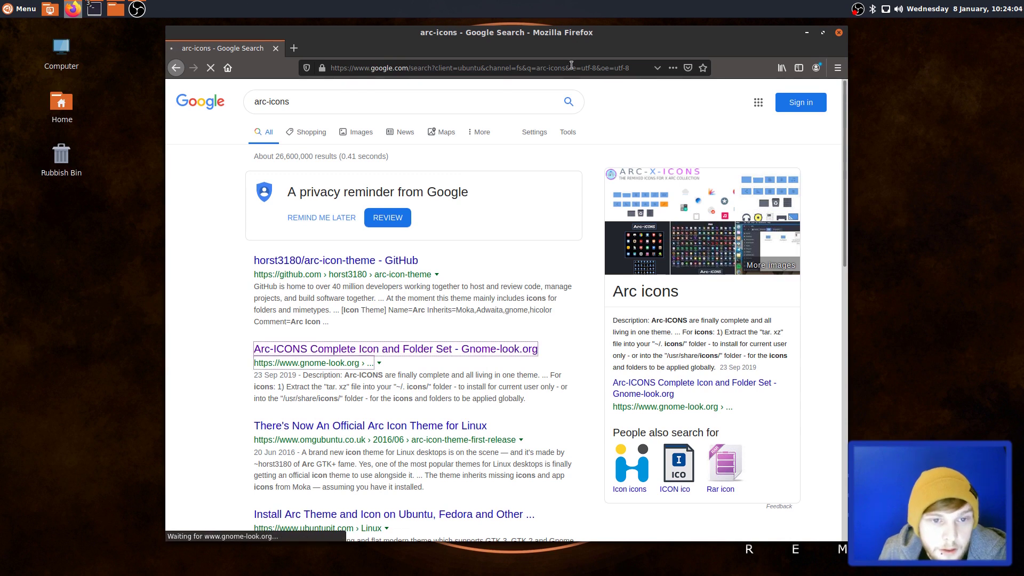
left_click_drag(486, 42, 510, 51)
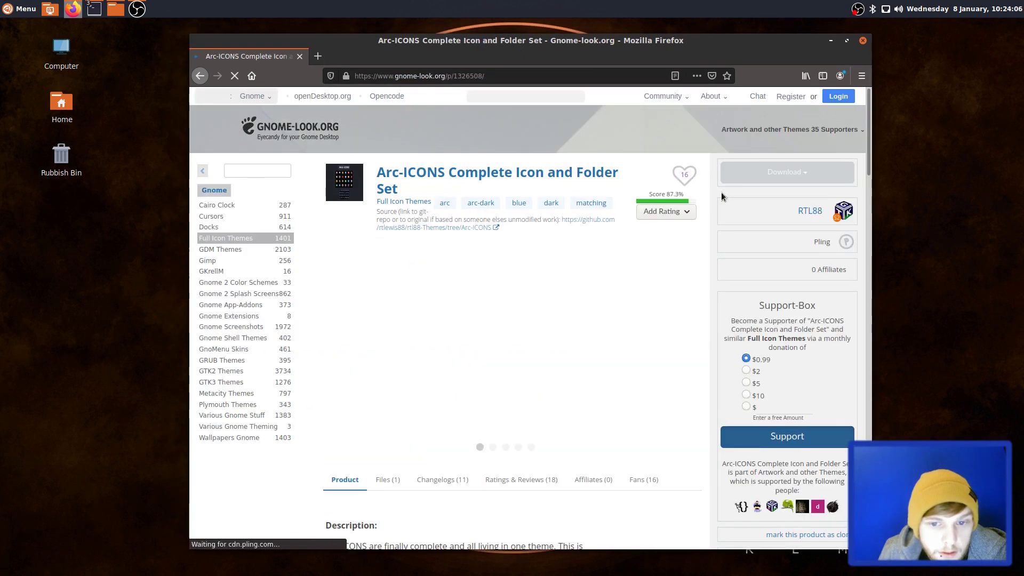
left_click(774, 177)
left_click(773, 193)
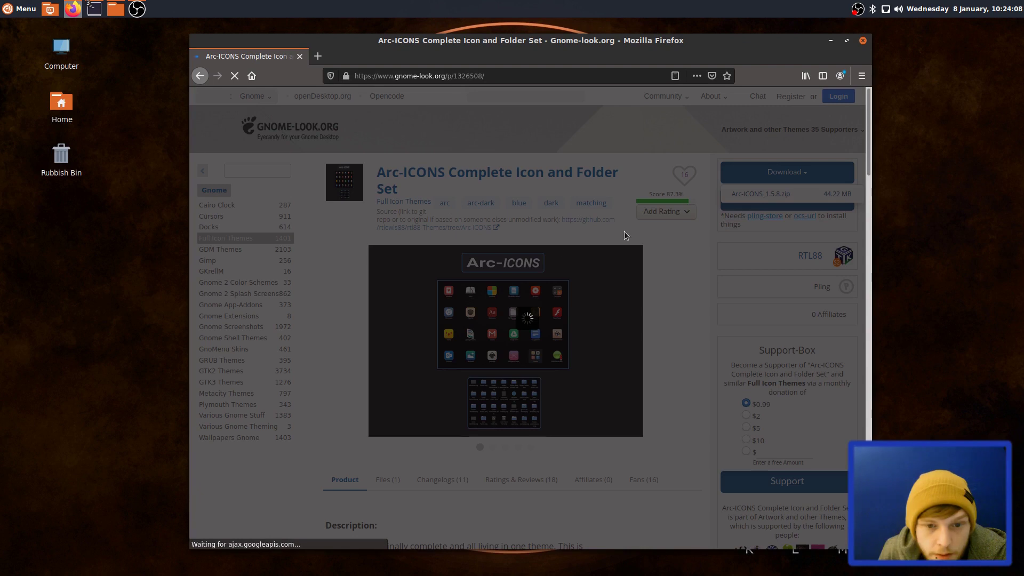
left_click(544, 335)
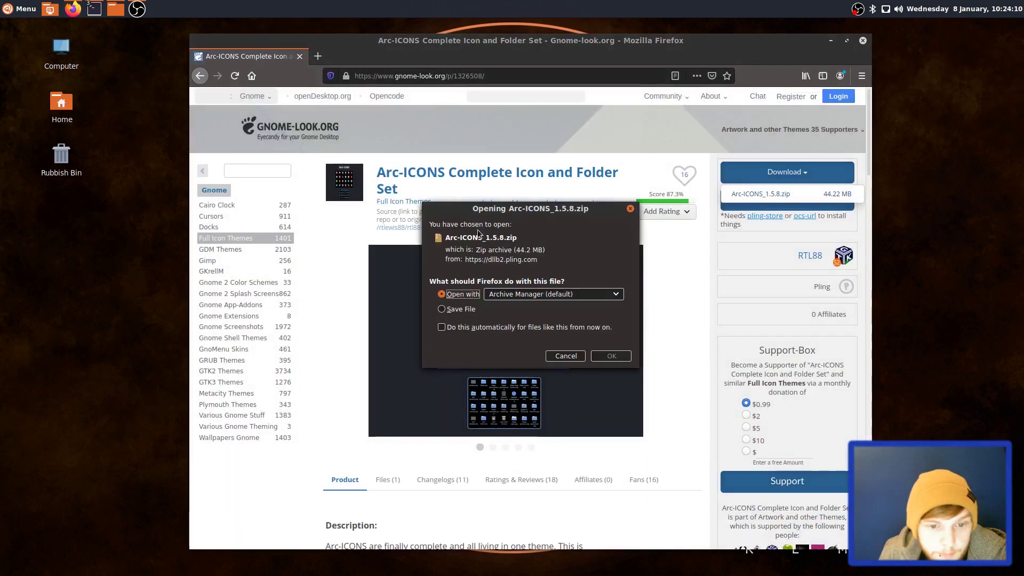
left_click(459, 309)
key("Return")
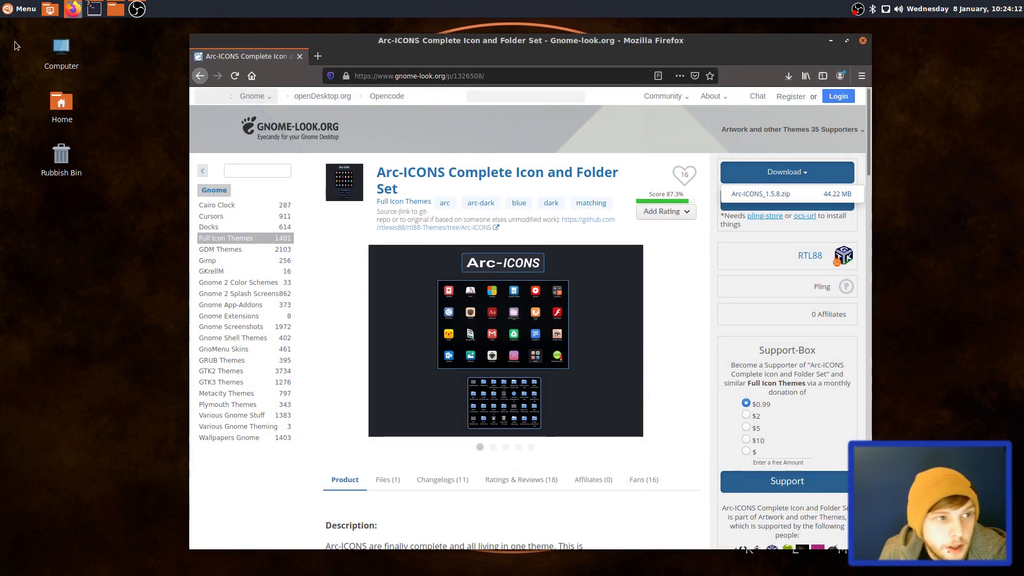
Minimize Firefox, rearrange the windows and open a fresh terminal with Ctrl+Alt+T.
left_click(830, 41)
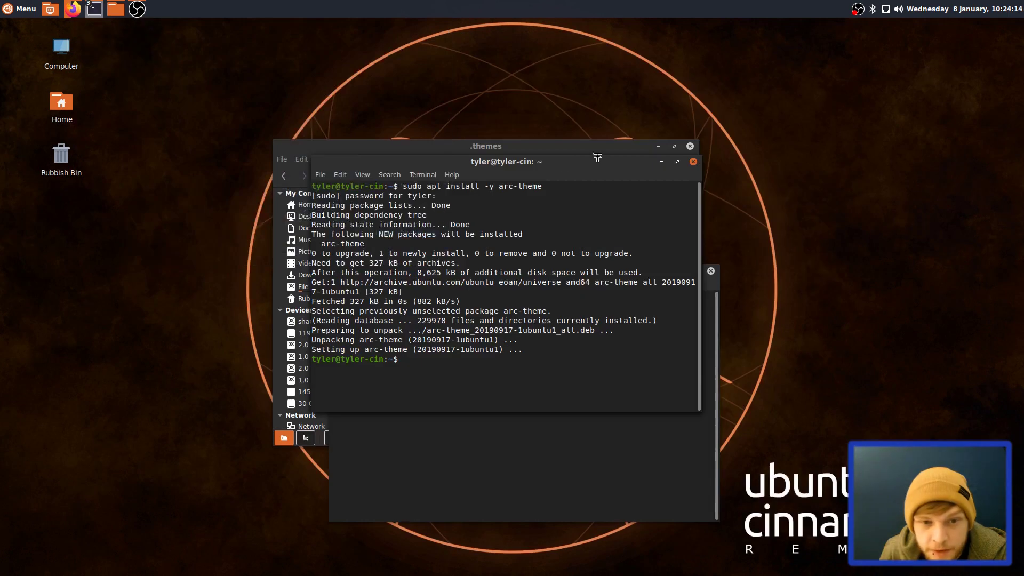
left_click_drag(583, 157, 786, 149)
left_click(466, 154)
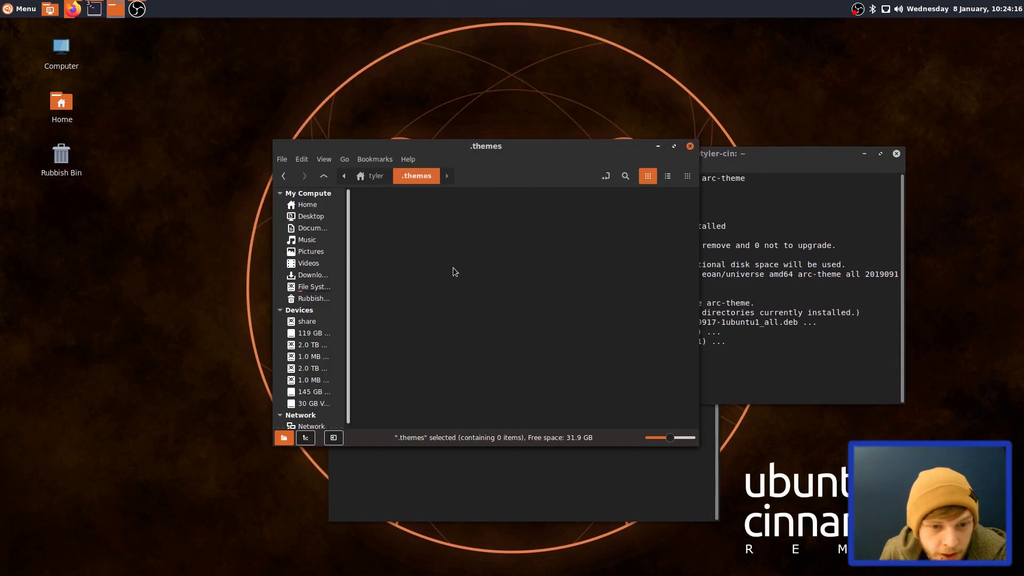
key("ctrl+alt+t")
left_click_drag(528, 266, 489, 251)
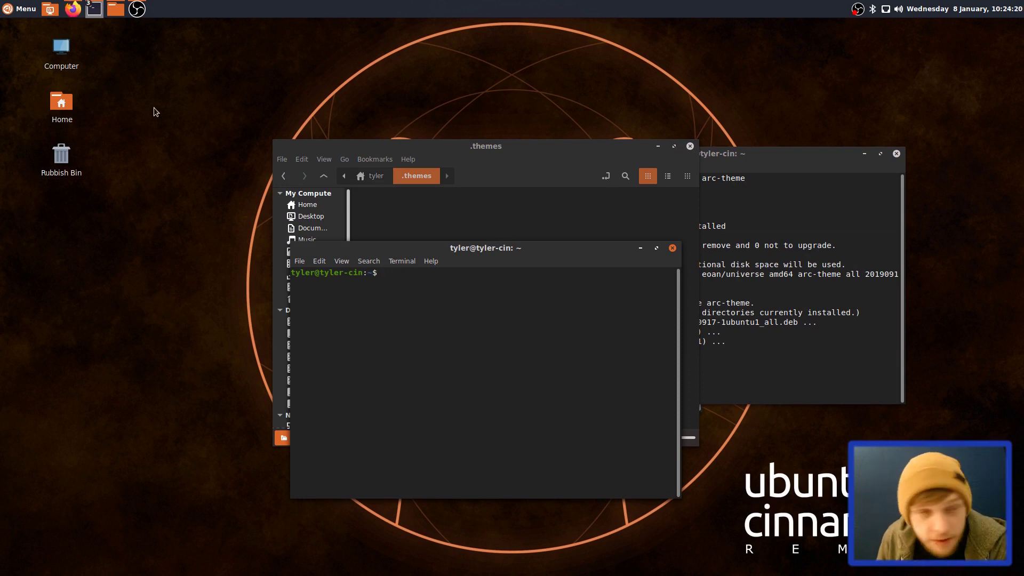
Search 'exten' in the menu and launch the Extensions manager.
left_click(14, 7)
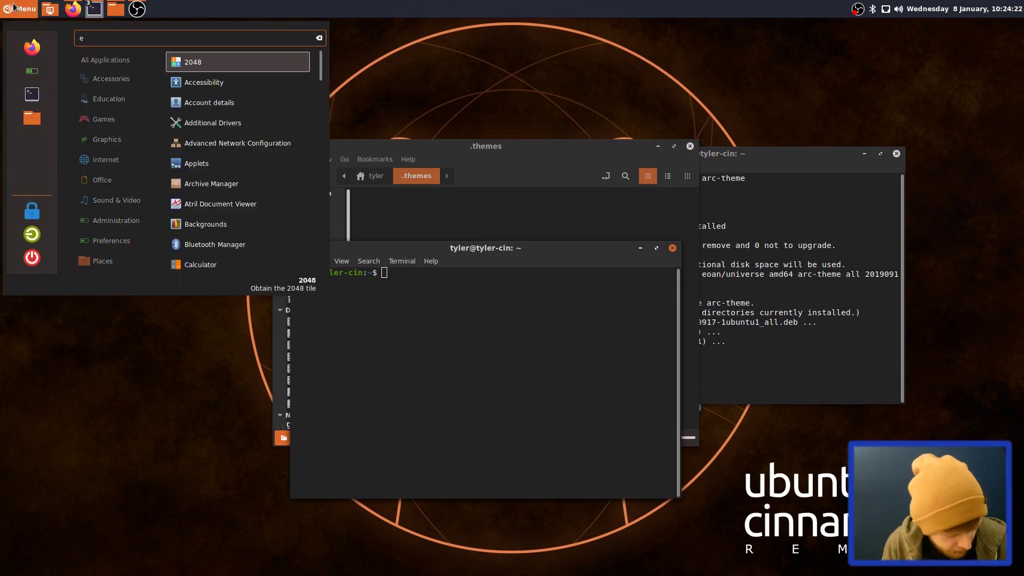
type("exten")
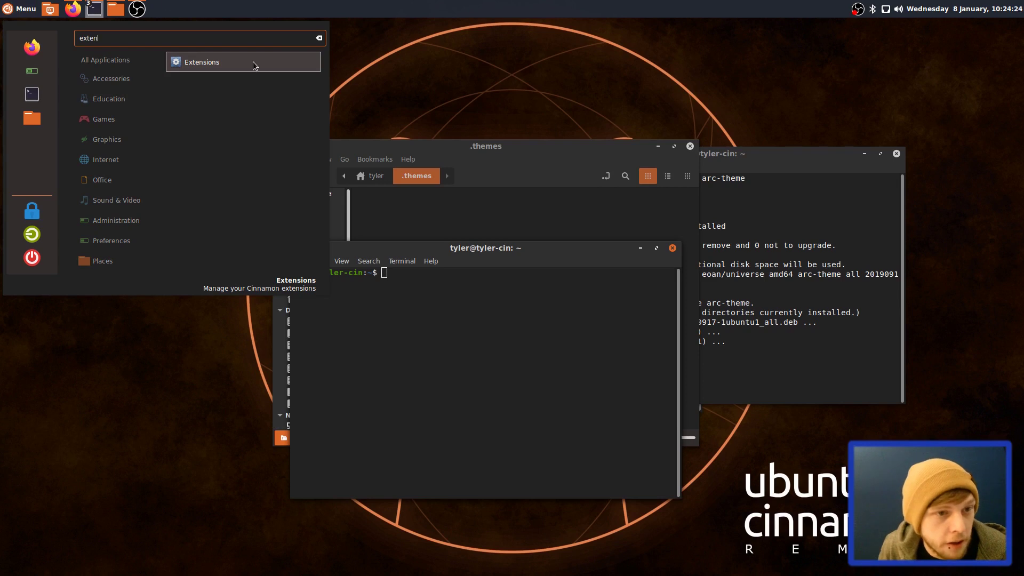
left_click(255, 59)
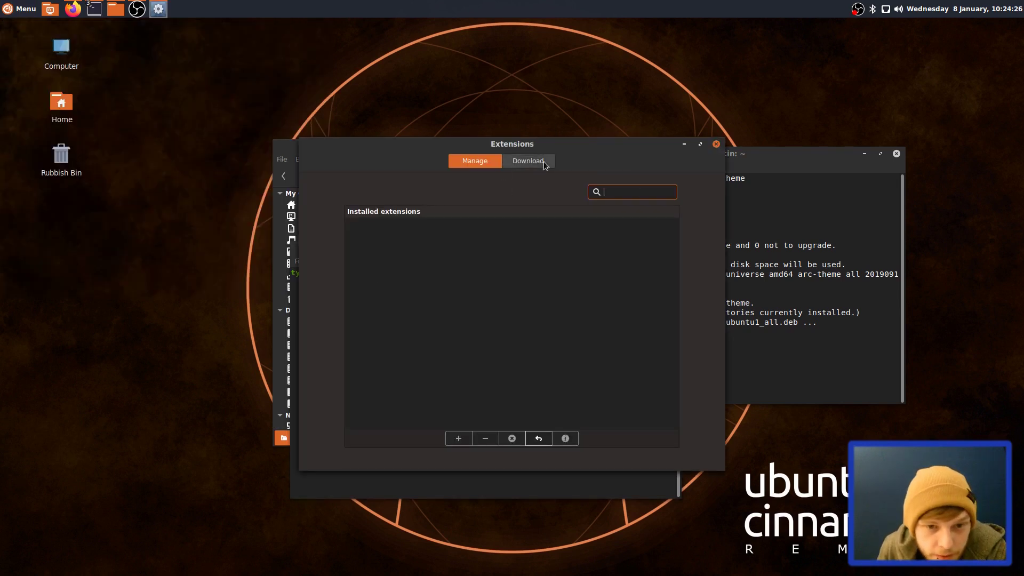
Refresh the extension cache on the Download tab and install Transparent panels.
left_click(505, 161)
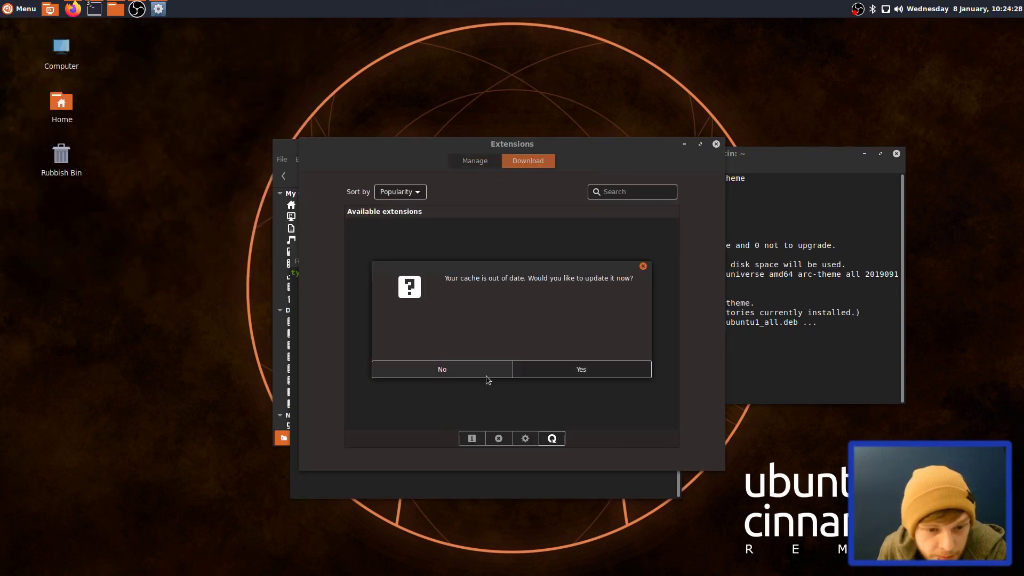
left_click(599, 372)
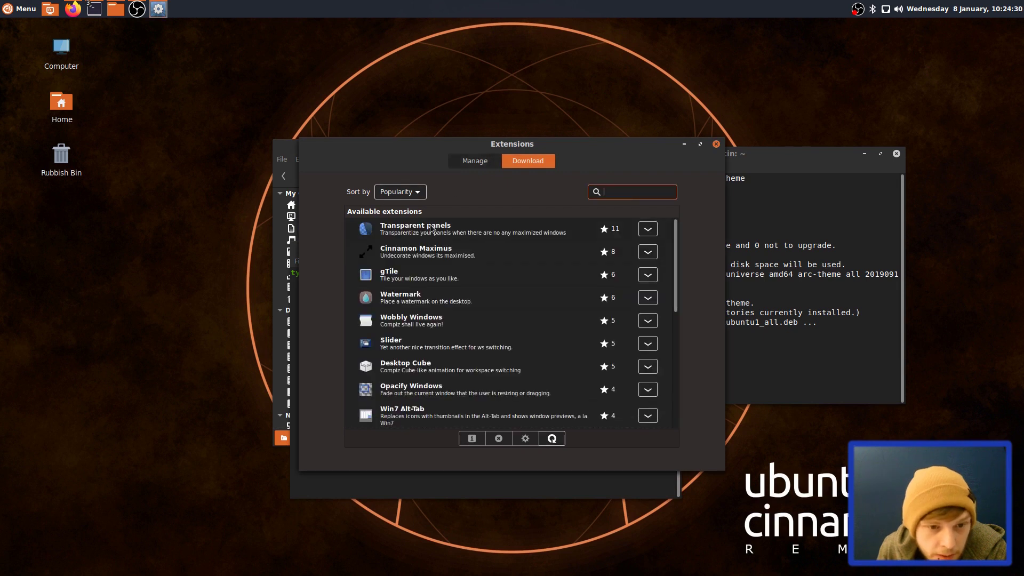
left_click(551, 233)
left_click(647, 229)
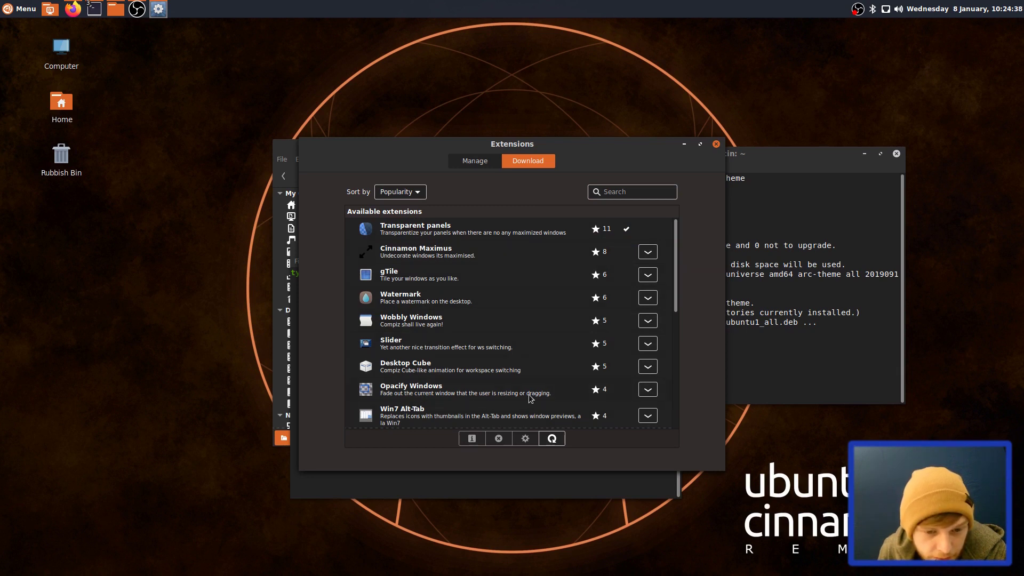
Install the Opacify Windows and Win7 Alt-Tab extensions.
left_click(646, 389)
left_click_drag(677, 295, 678, 342)
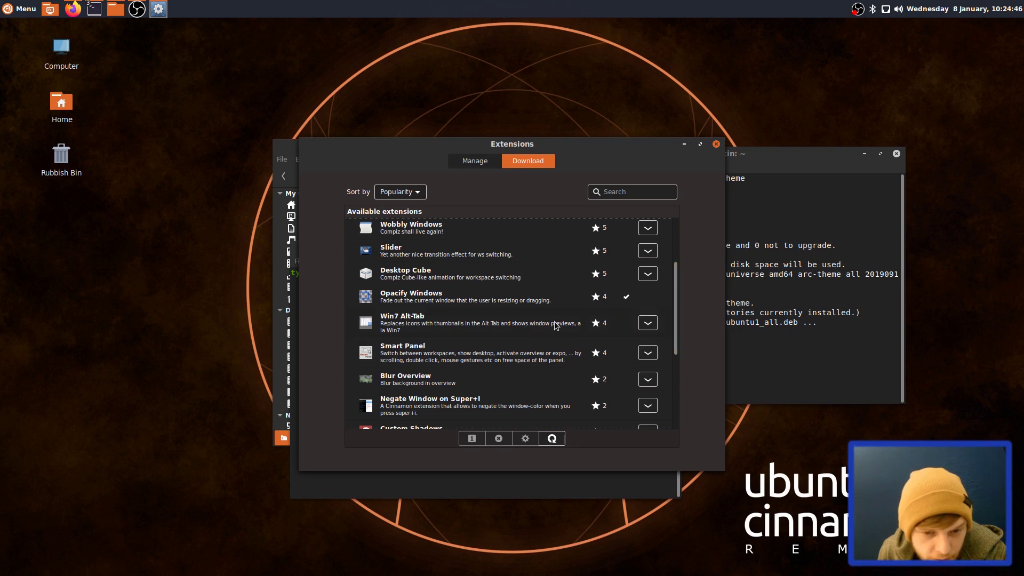
left_click(645, 325)
left_click_drag(676, 324, 666, 416)
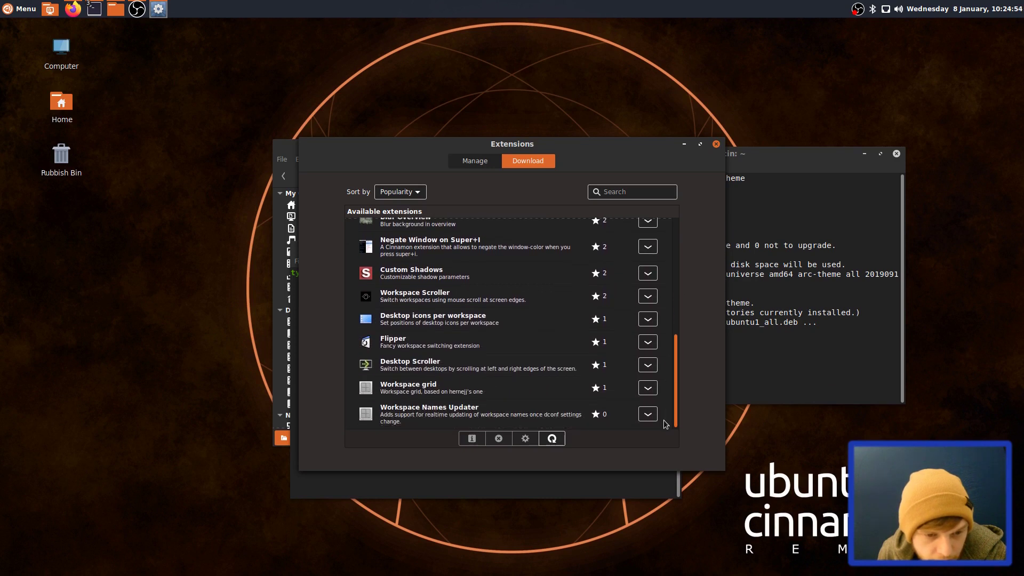
On the Manage tab, try Opacify Windows (version warning), then enable Transparent panels.
left_click(483, 166)
left_click(465, 231)
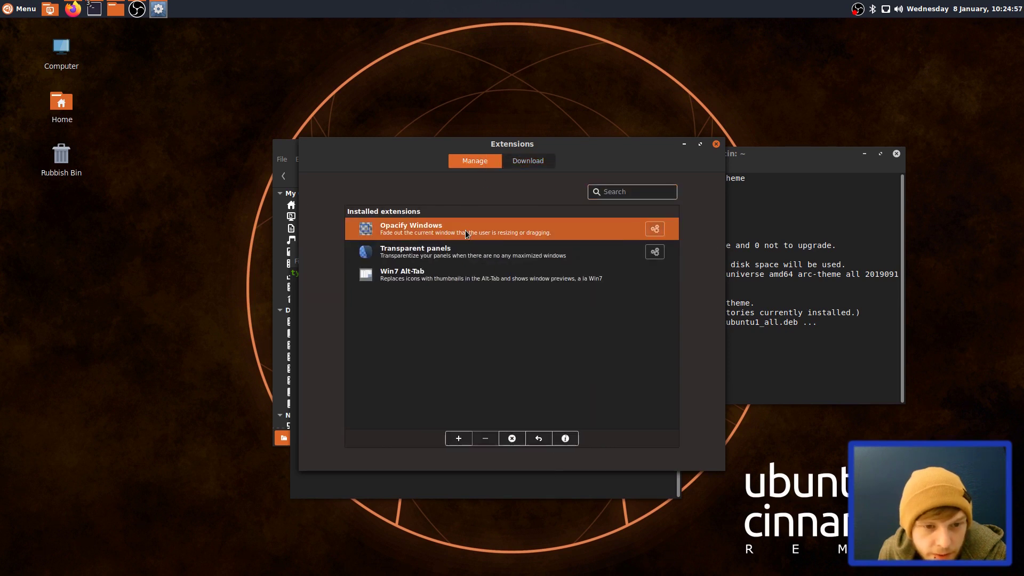
left_click(466, 442)
left_click(603, 371)
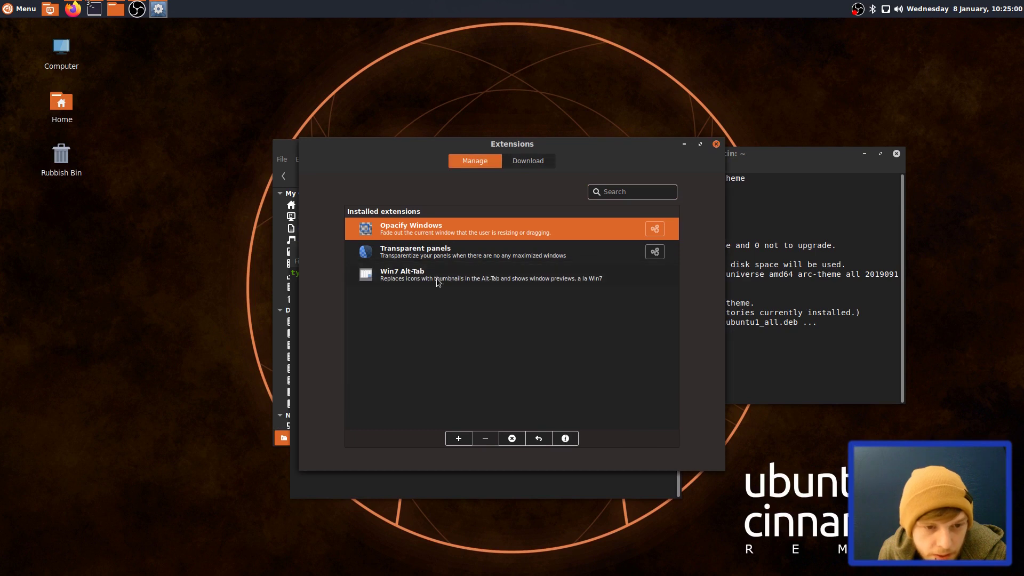
left_click(462, 259)
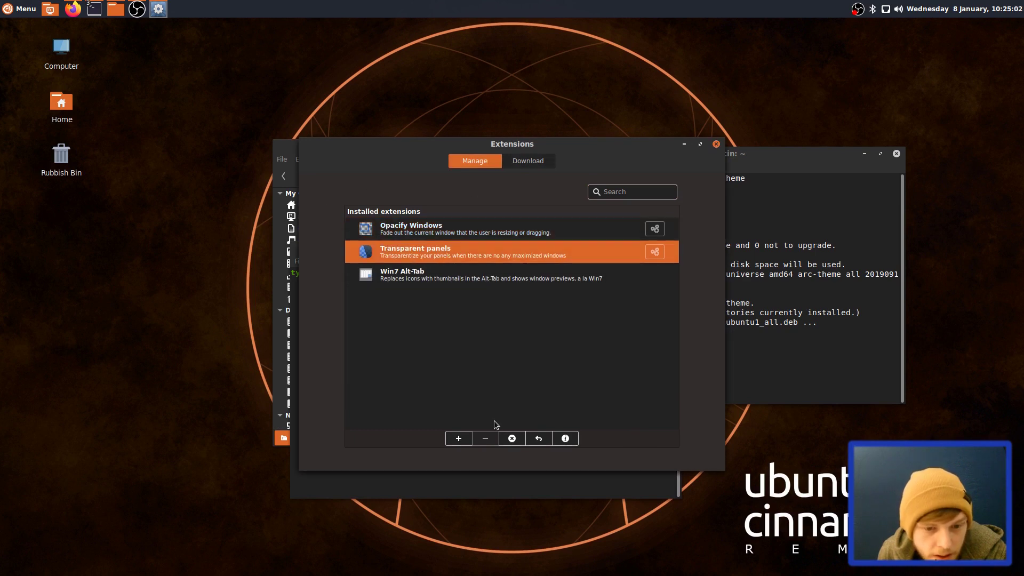
left_click(450, 444)
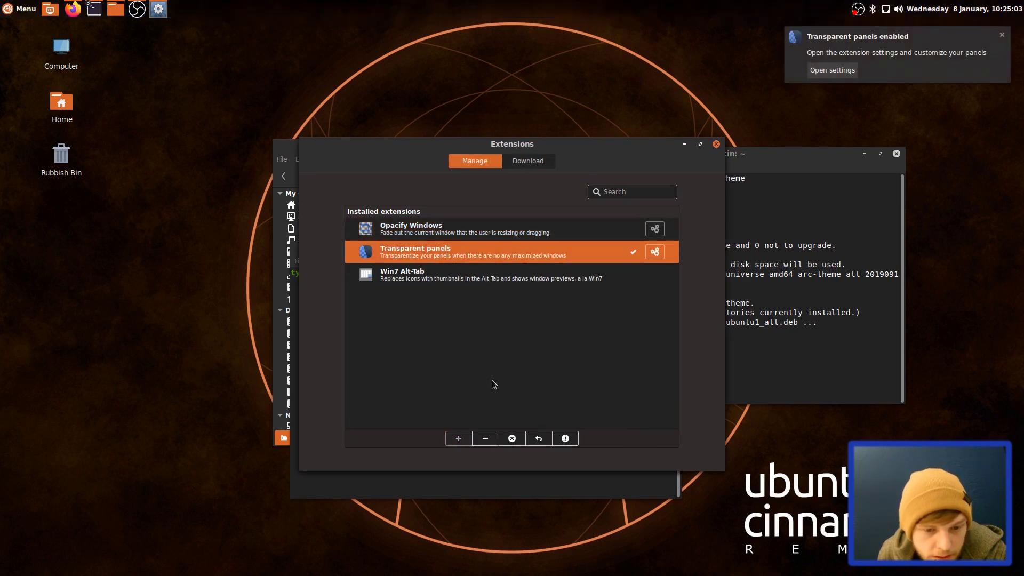
Enable Win7 Alt-Tab and set Transparent panels' transparency type to Semi-transparent.
left_click(481, 277)
left_click(459, 438)
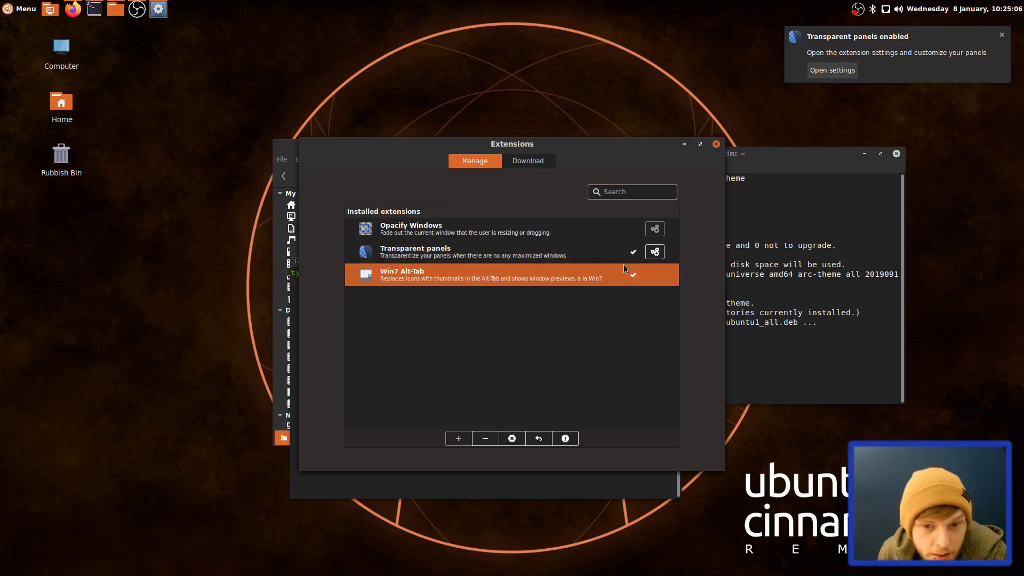
left_click(659, 255)
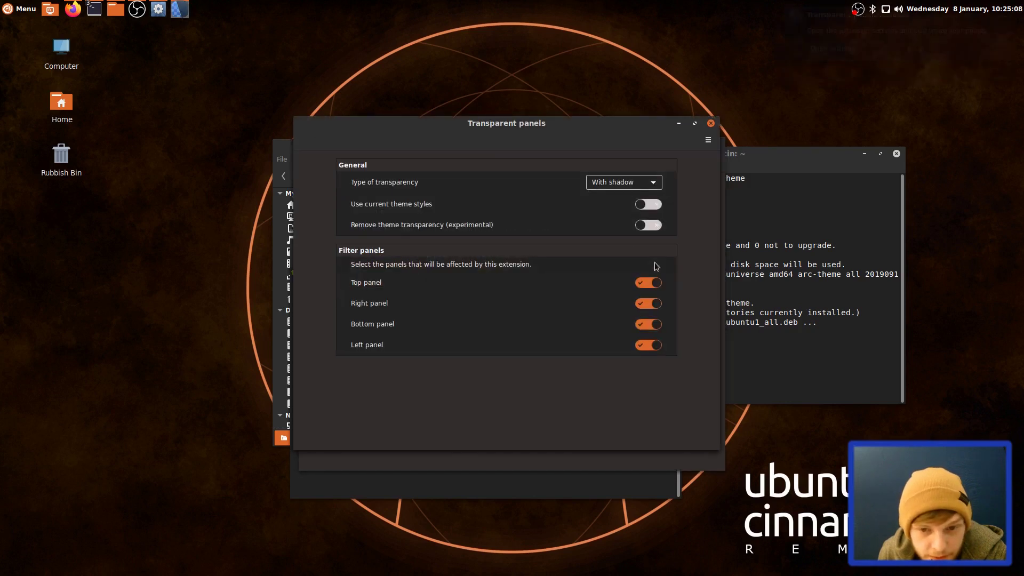
left_click(651, 183)
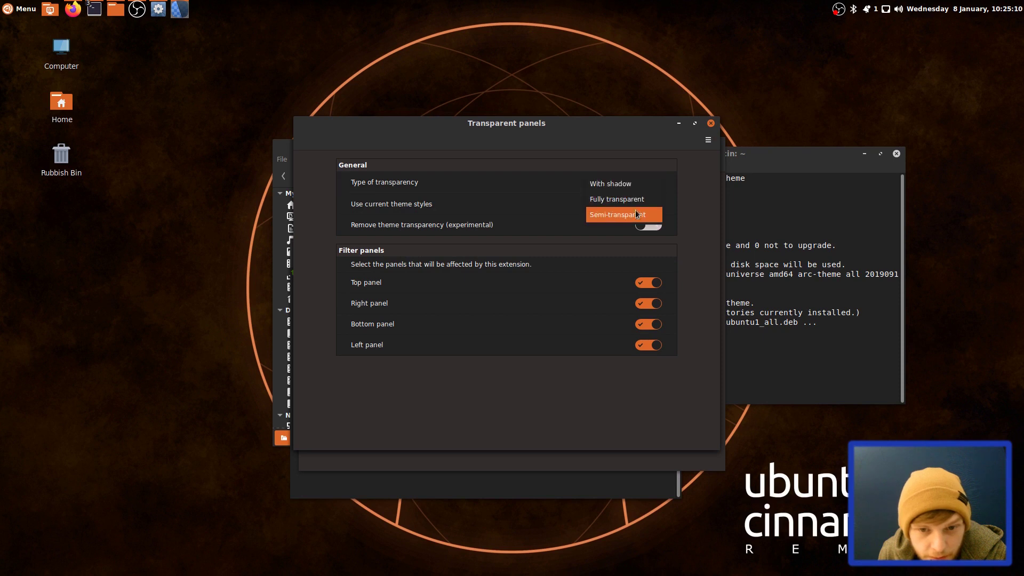
left_click(616, 215)
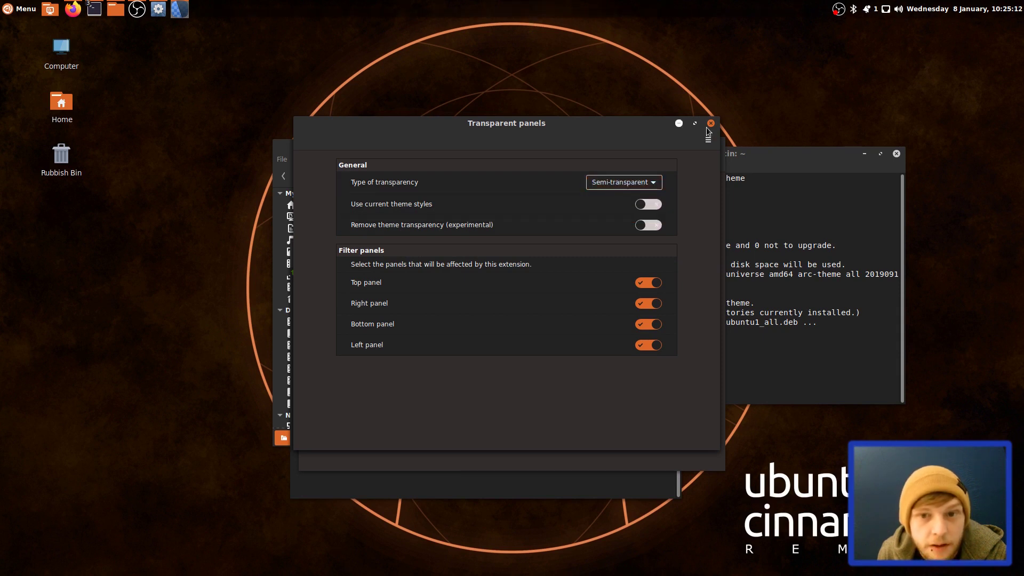
Maximise and restore the settings window, then bring the terminal and Extensions windows forward.
double_click(575, 139)
double_click(564, 24)
double_click(566, 126)
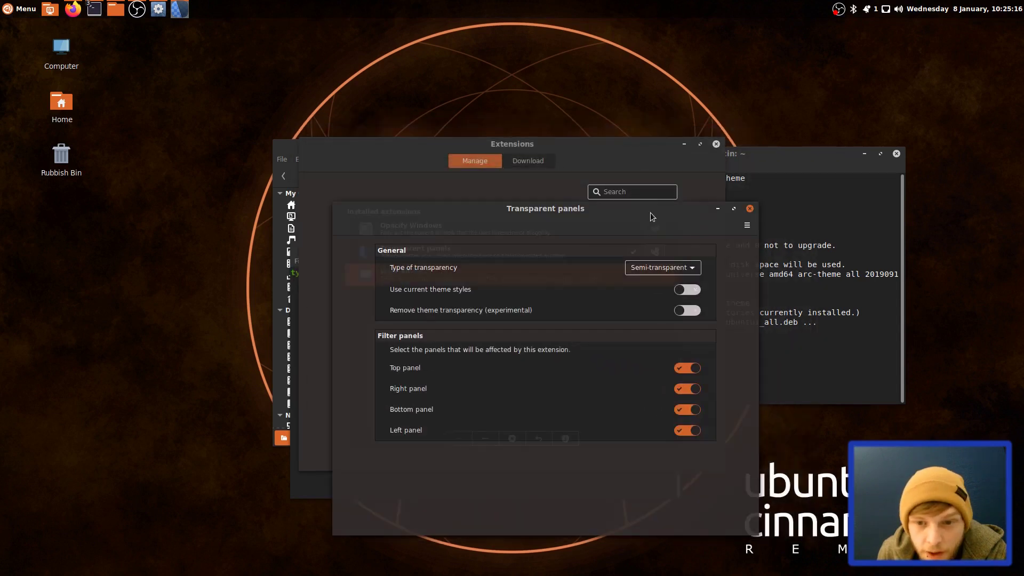
left_click(798, 168)
left_click(412, 149)
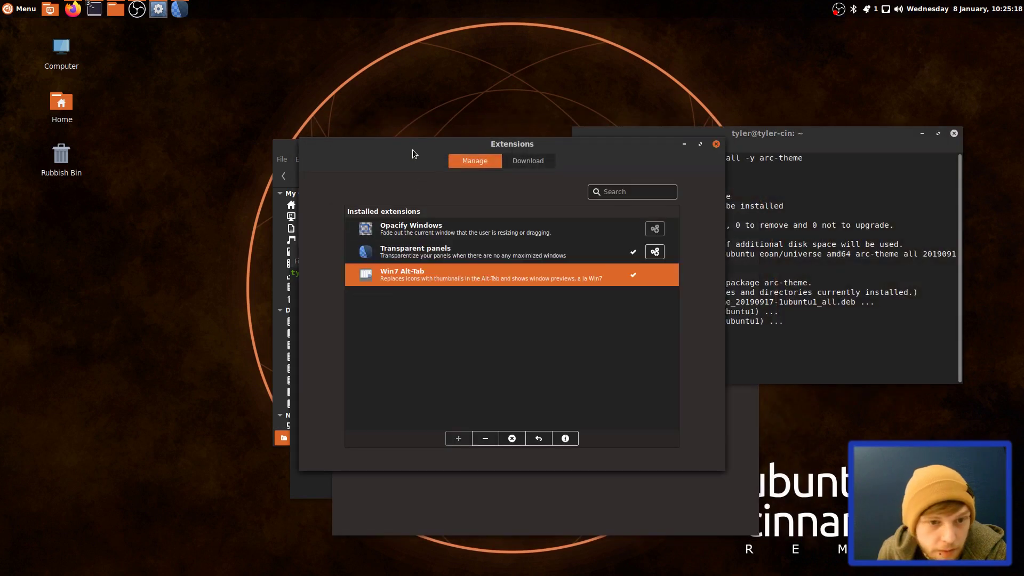
Confirm in Firefox that the 44.2 MB Arc-ICONS_1.5.8.zip download finished, then minimise Firefox.
right_click(277, 144)
left_click(535, 513)
left_click(71, 9)
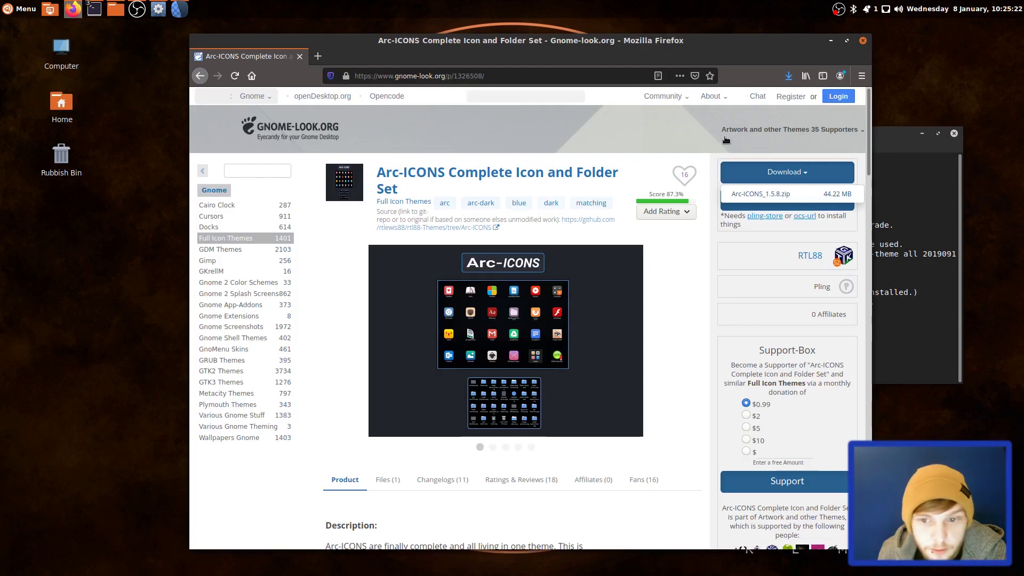
left_click(787, 77)
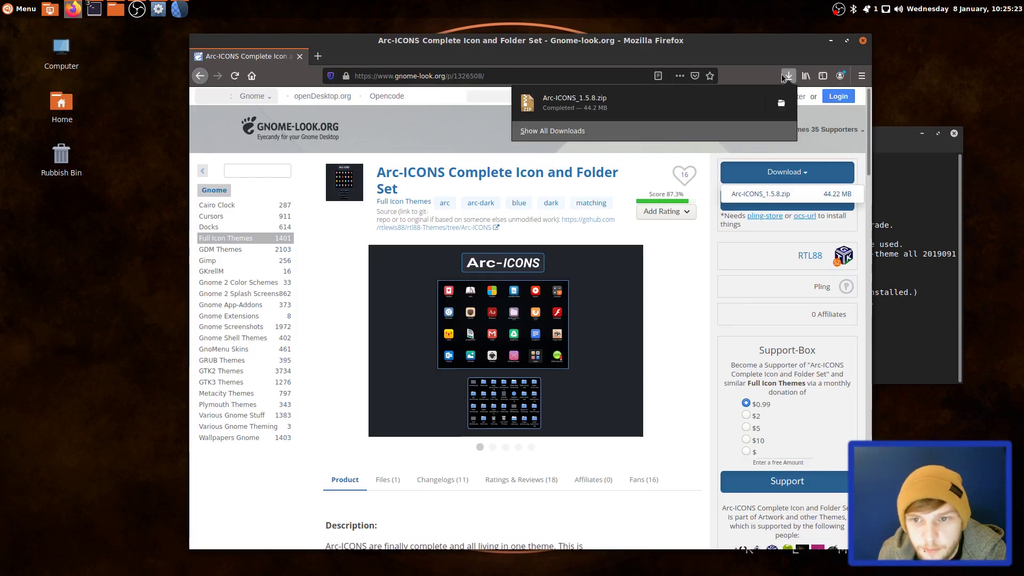
left_click(830, 43)
left_click(830, 42)
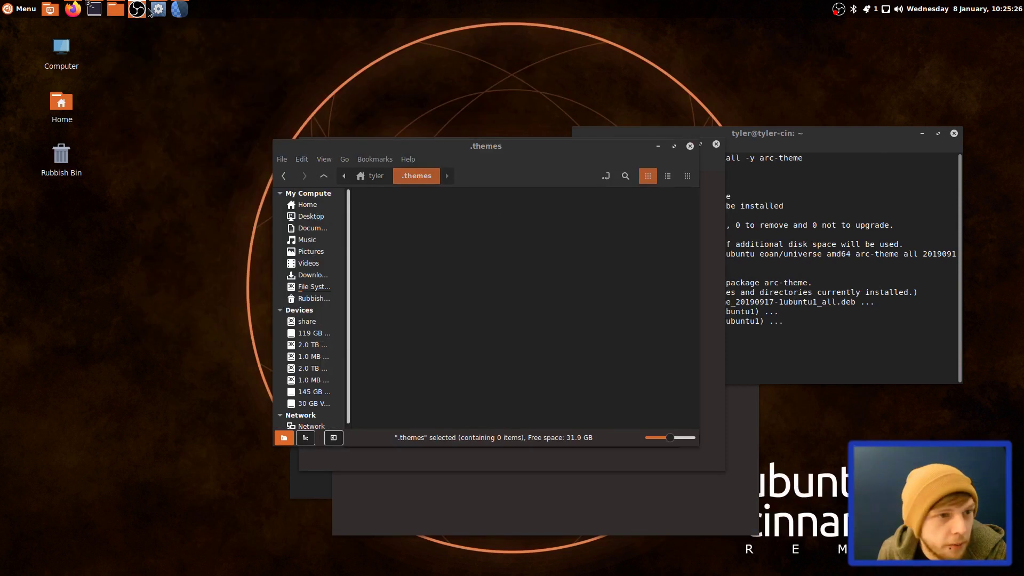
Launch Themes from the Menu search and switch Desktop and Window borders to Arc-Dark.
left_click(13, 12)
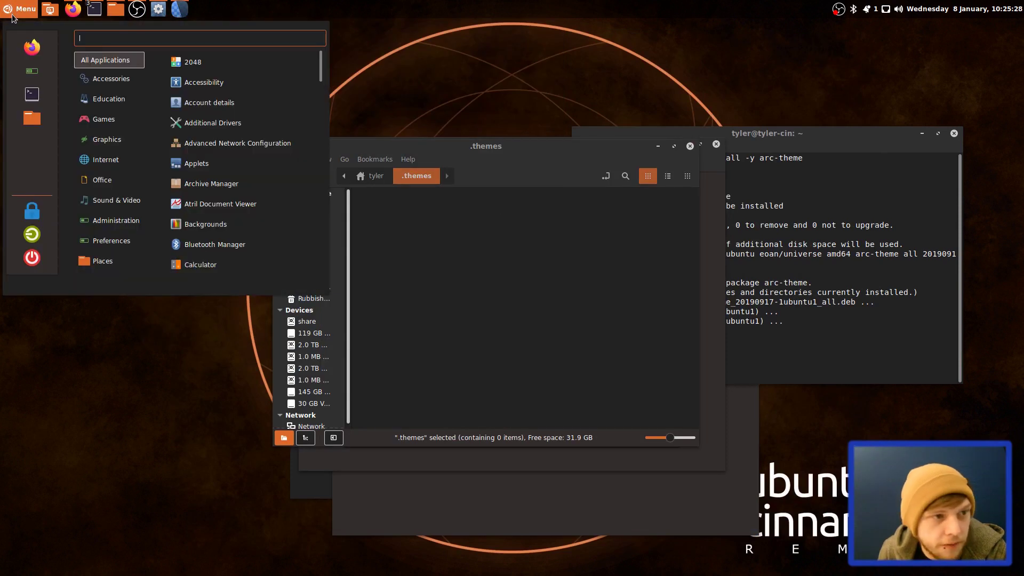
type("themes")
key("Return")
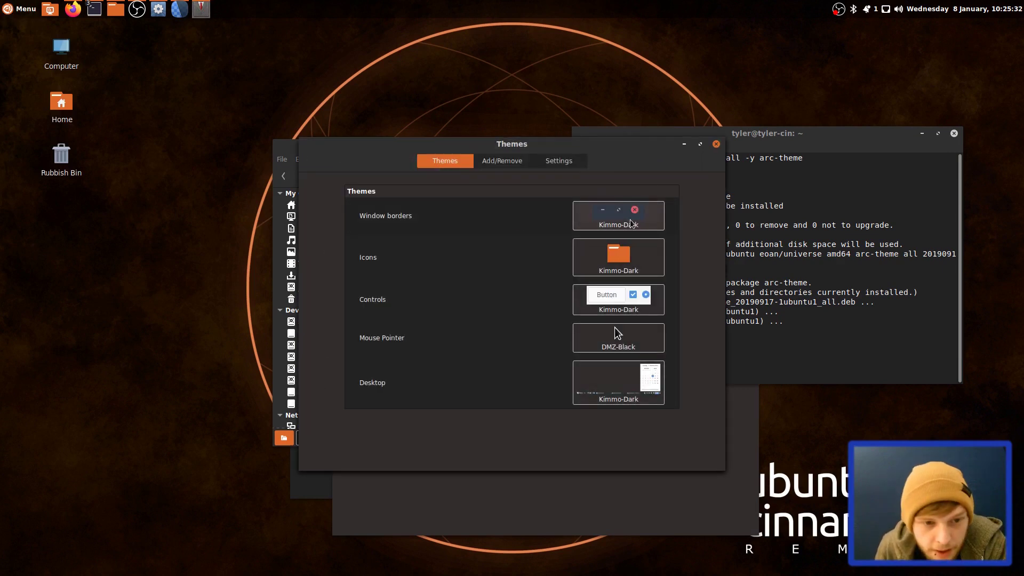
left_click(634, 396)
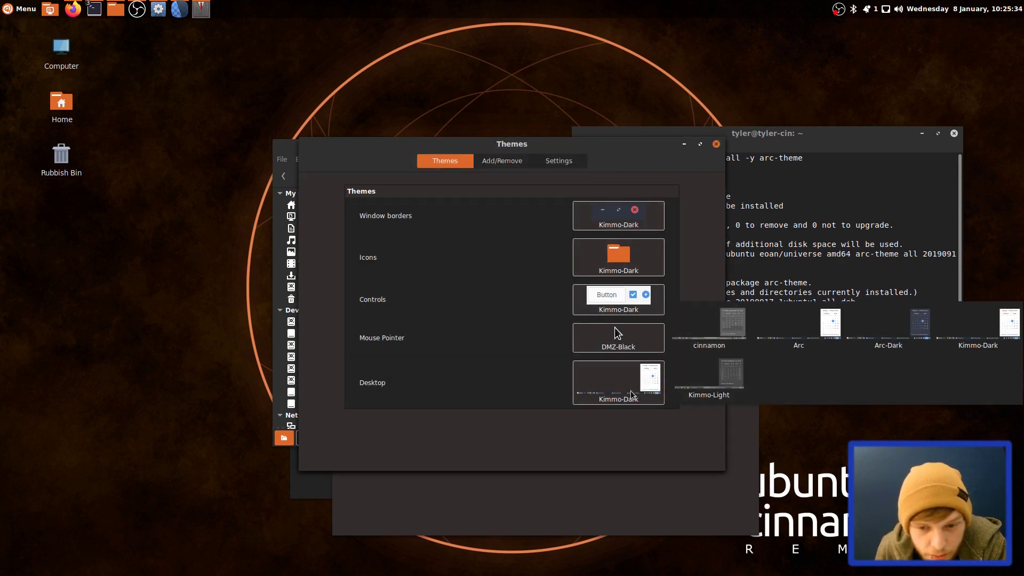
left_click(893, 345)
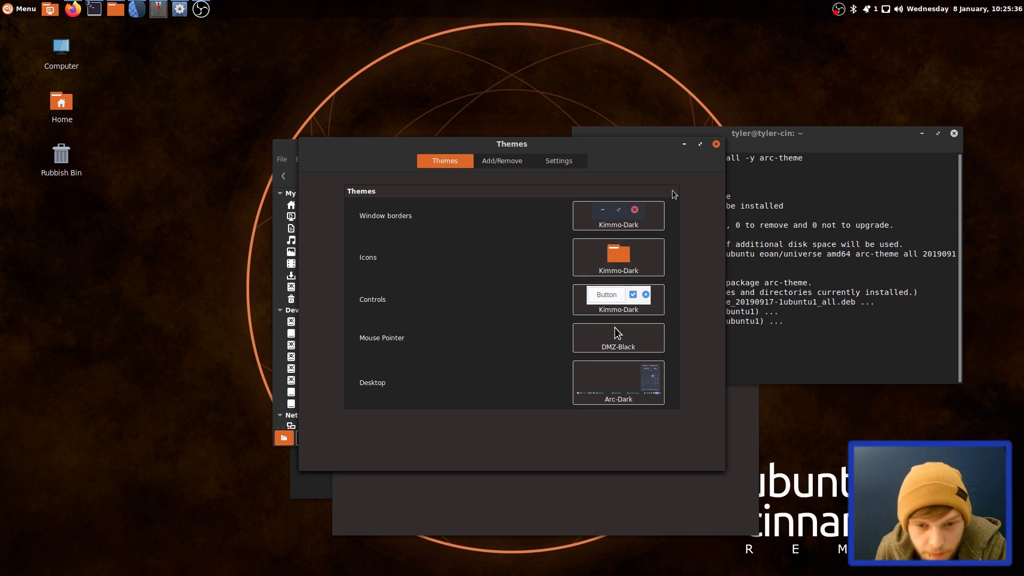
left_click(639, 225)
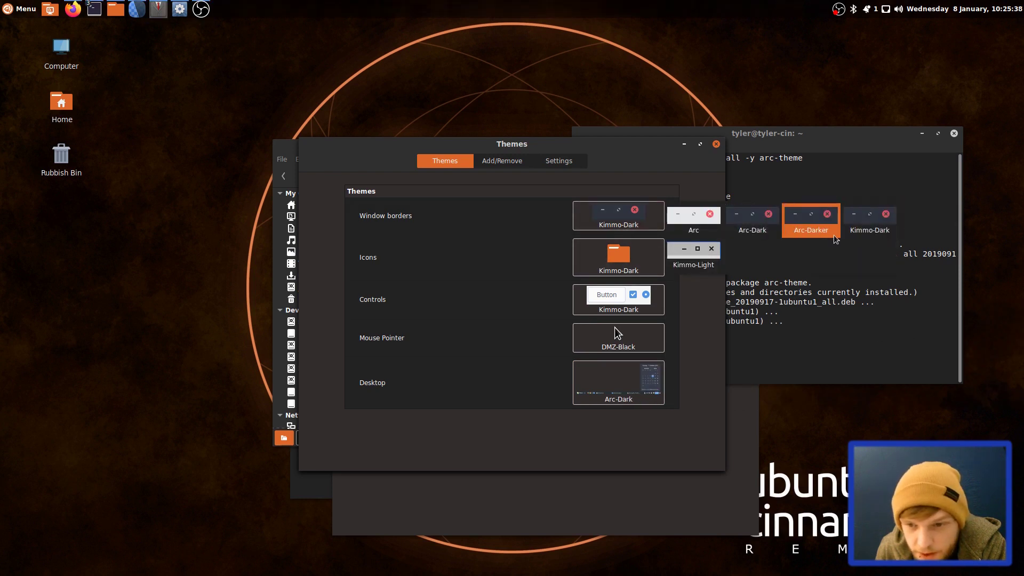
left_click(752, 223)
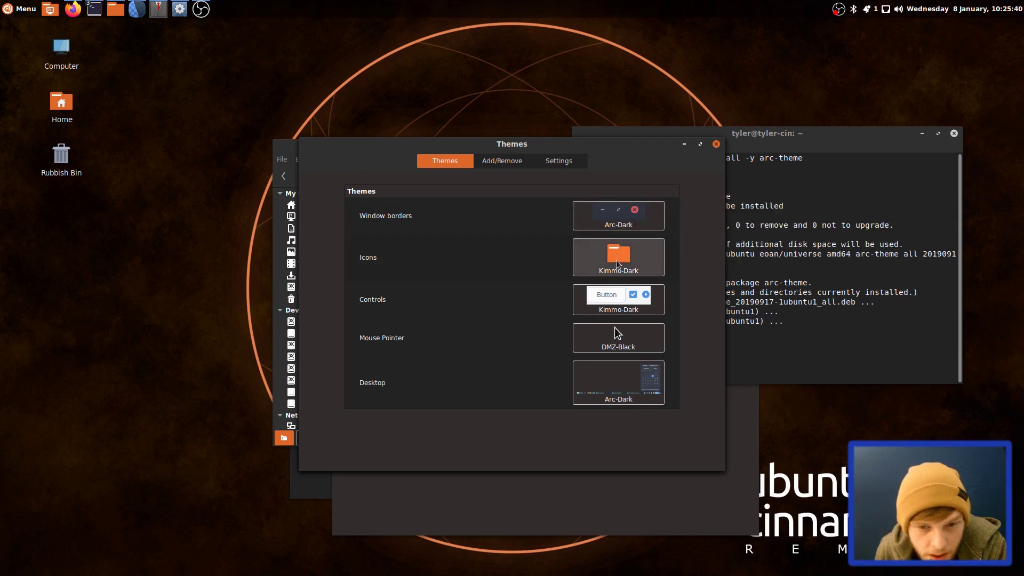
Restore the file manager and open the Downloads folder in the home directory.
left_click(50, 9)
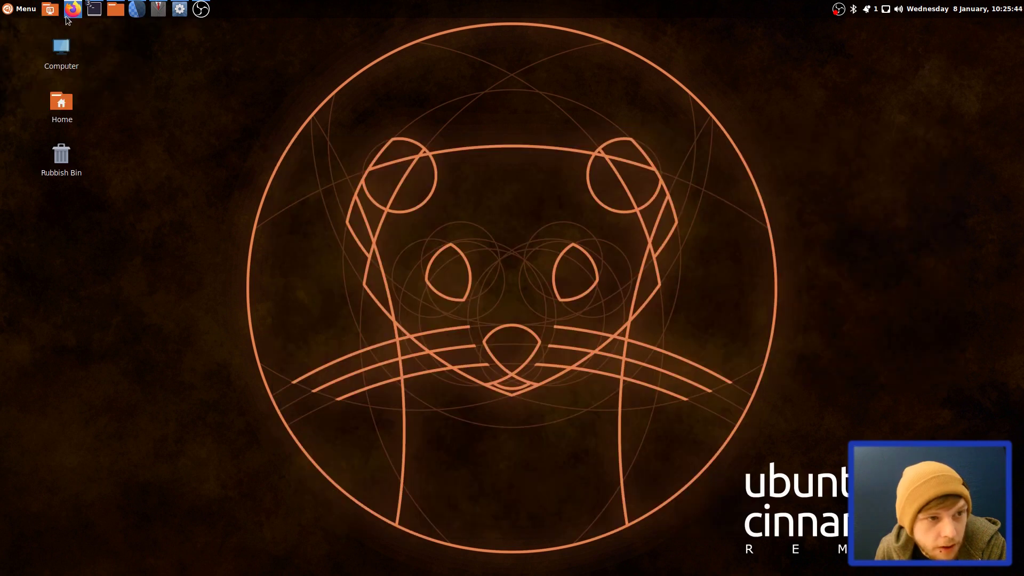
left_click(113, 12)
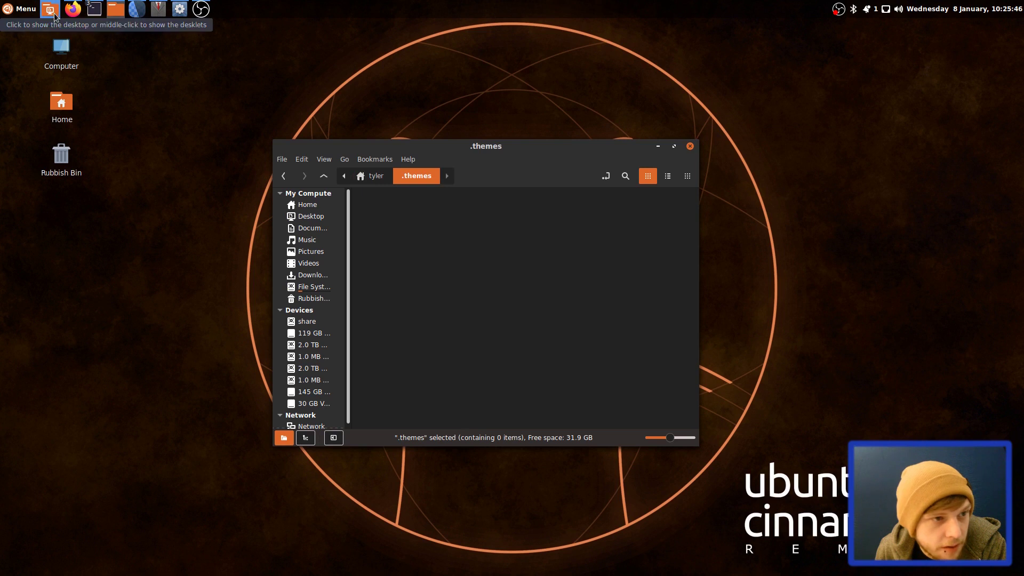
left_click(50, 9)
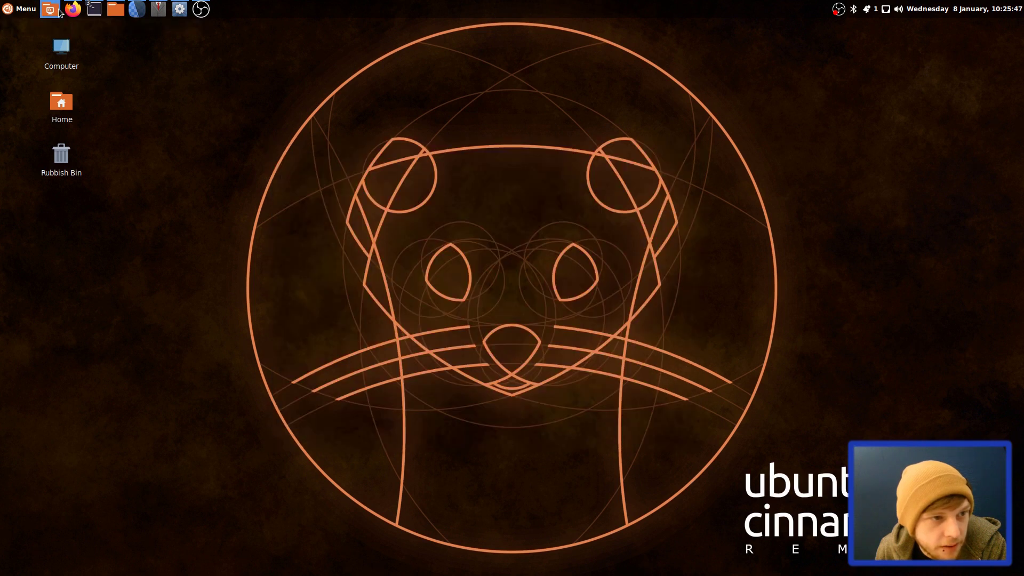
left_click(116, 9)
left_click(308, 206)
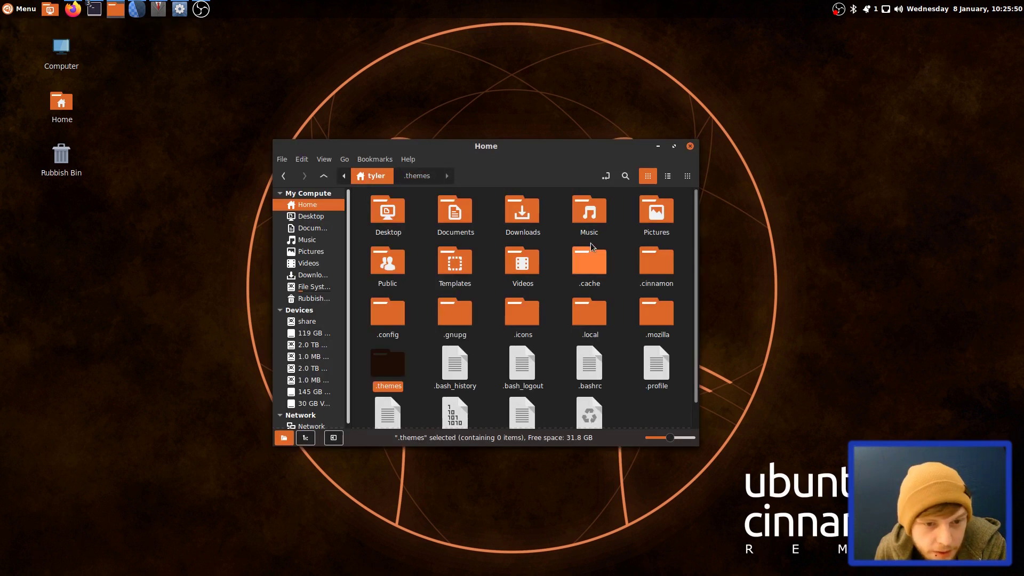
double_click(521, 211)
Extract the Arc-ICONS folder from Arc-ICONS_1.5.8.zip into the hidden ~/.icons folder.
double_click(389, 213)
left_click(381, 207)
left_click(375, 156)
left_click(286, 113)
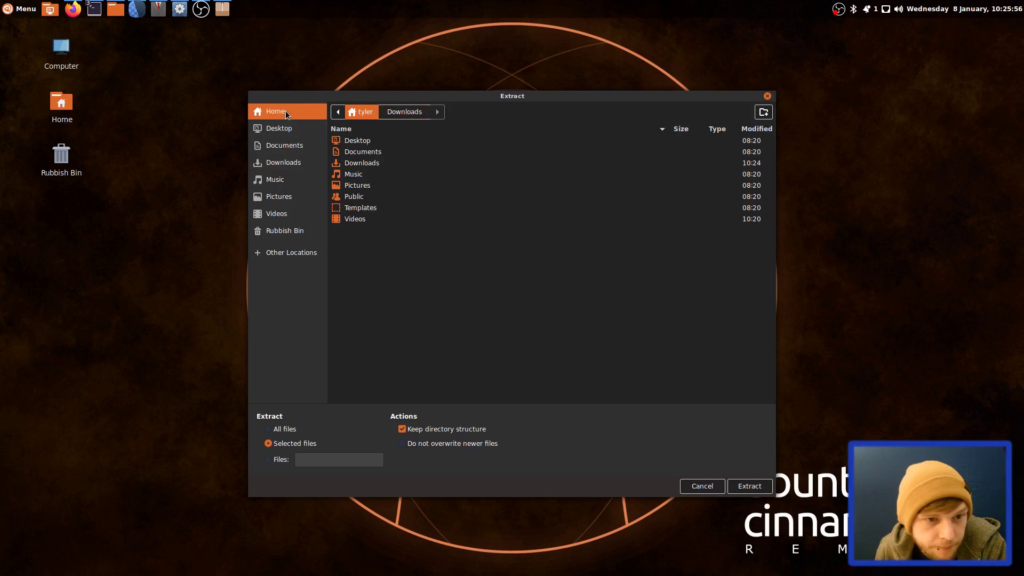
key("ctrl+h")
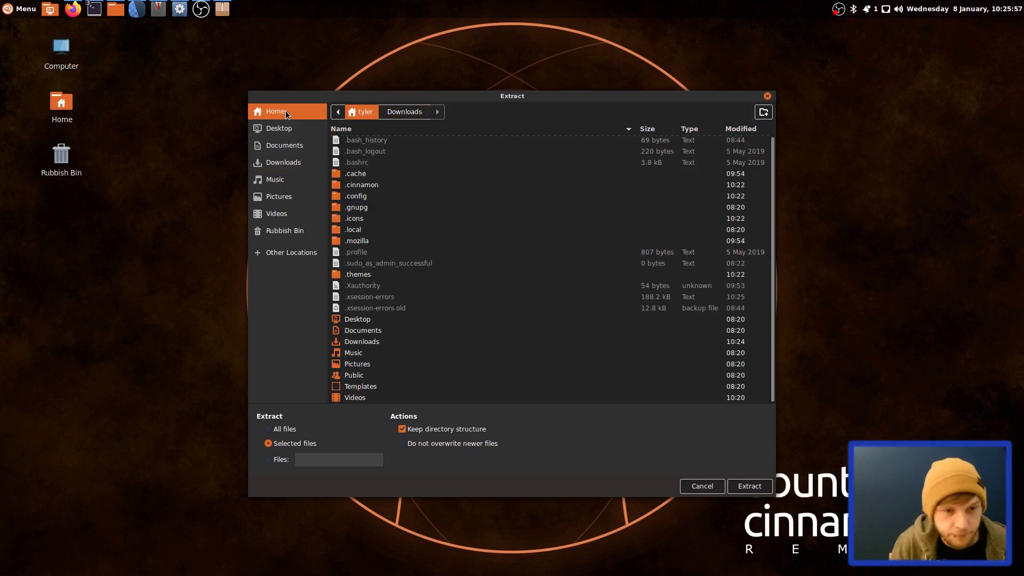
double_click(379, 215)
left_click(749, 486)
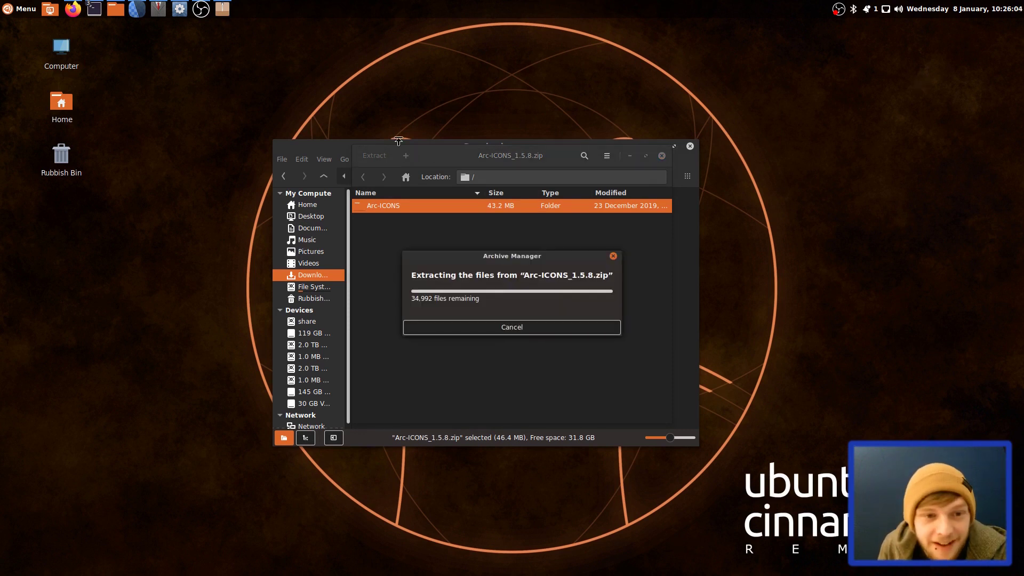
Close the extraction notice and the archive window, and reposition the Downloads window.
right_click(152, 113)
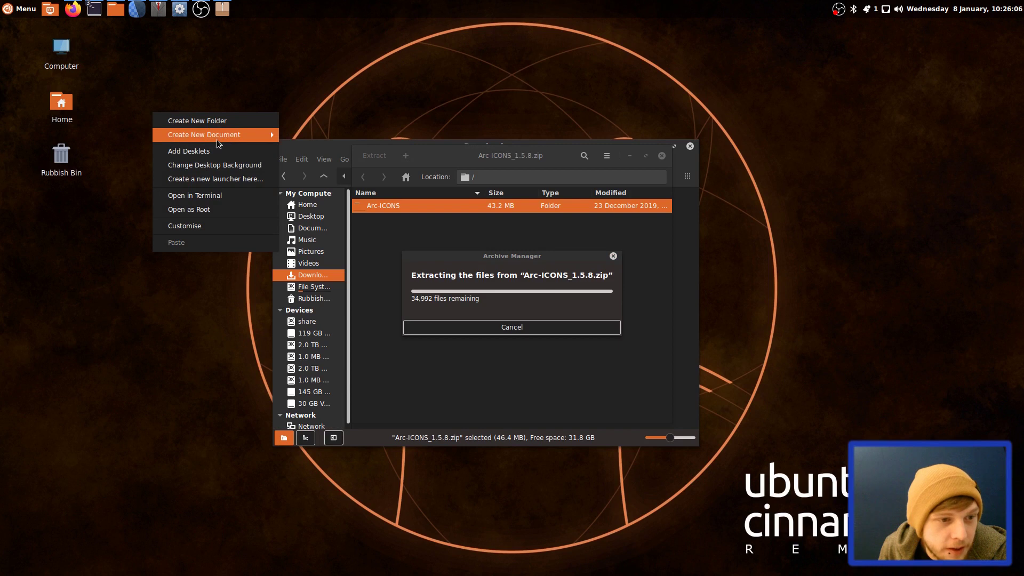
left_click(301, 66)
left_click(475, 310)
left_click_drag(506, 155, 780, 155)
left_click(748, 158)
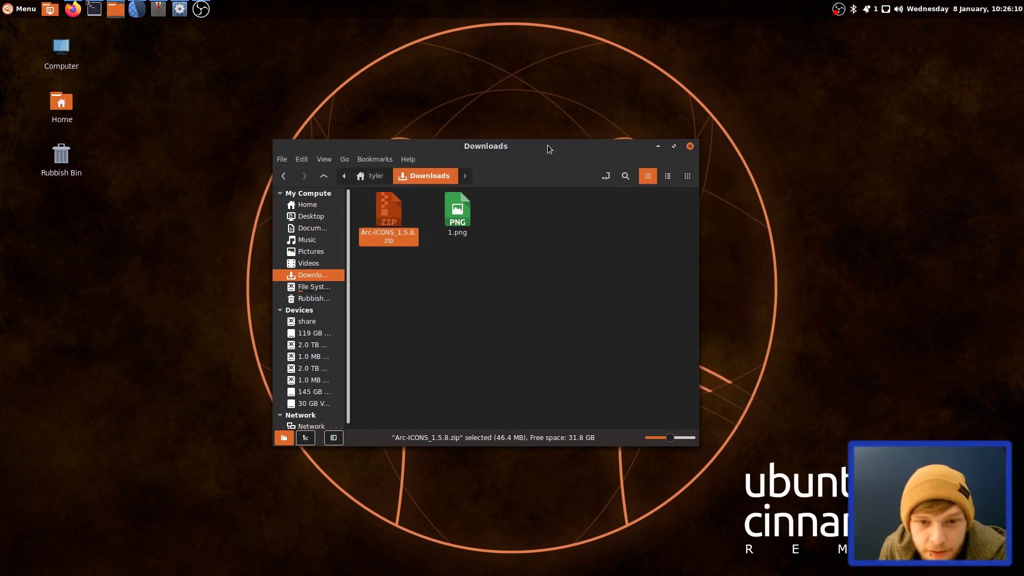
left_click_drag(520, 145, 480, 120)
left_click(204, 15)
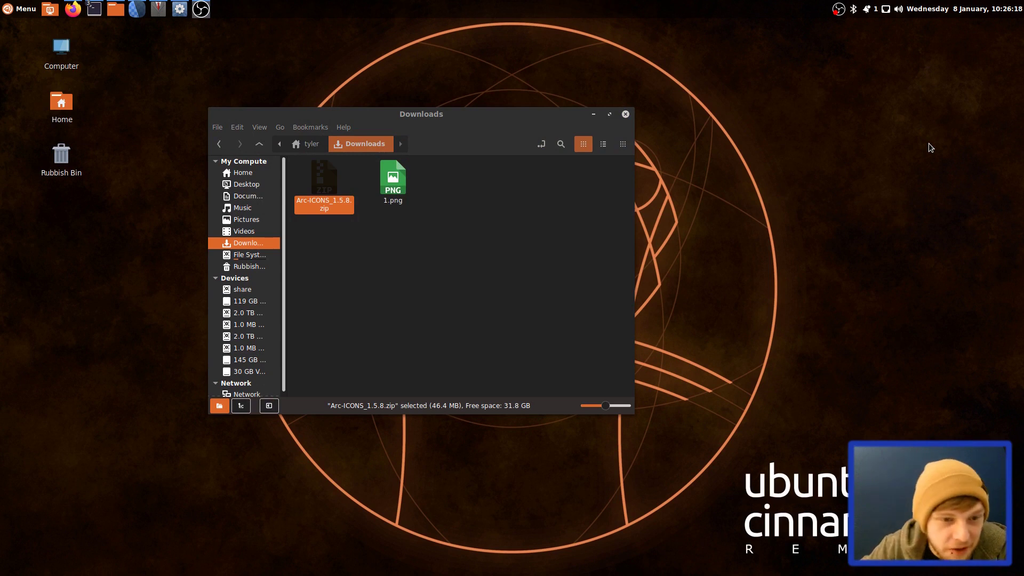
Close the Downloads window, open the desktop background settings, and close the old Themes window.
left_click(625, 114)
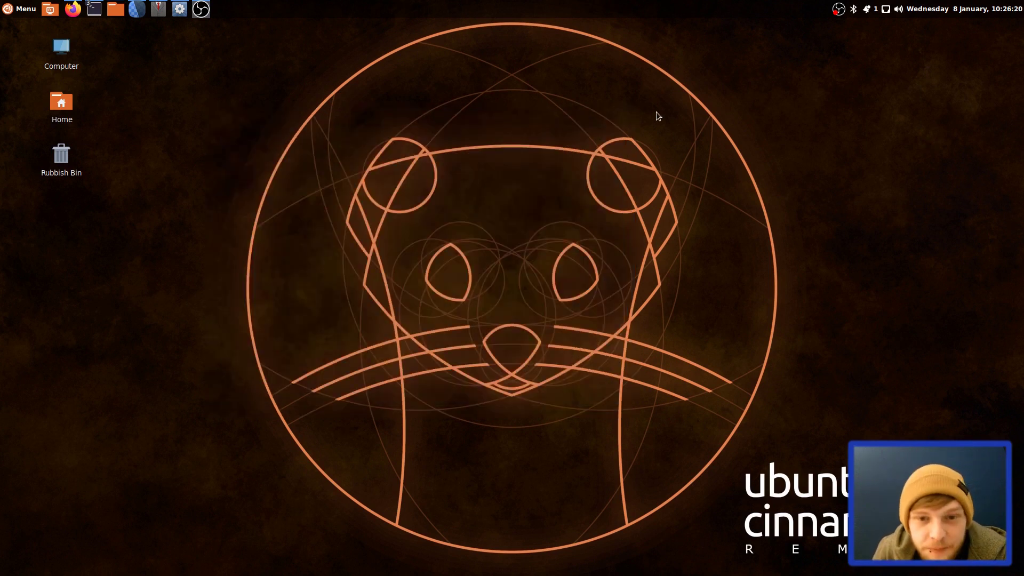
right_click(504, 122)
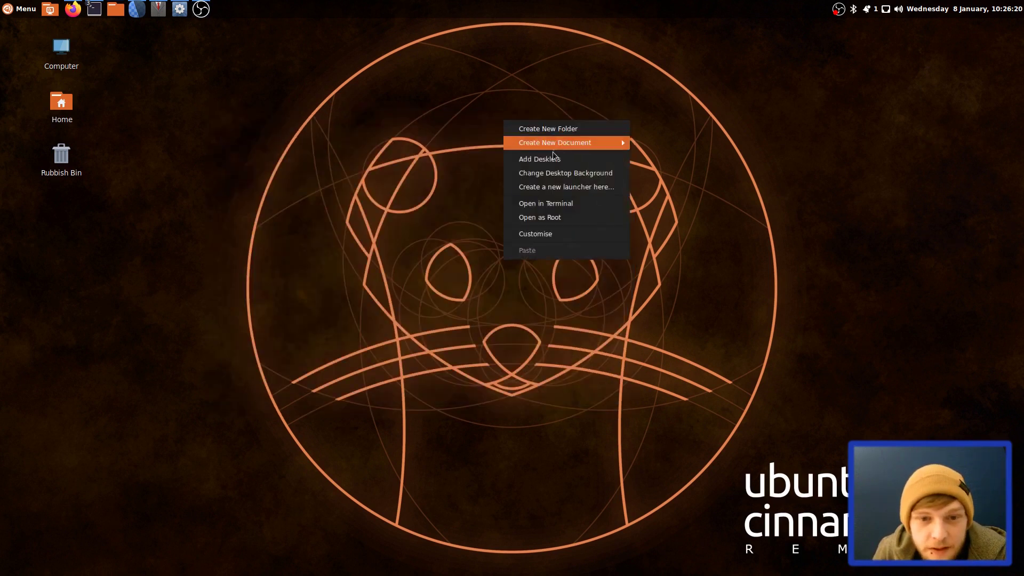
left_click(583, 174)
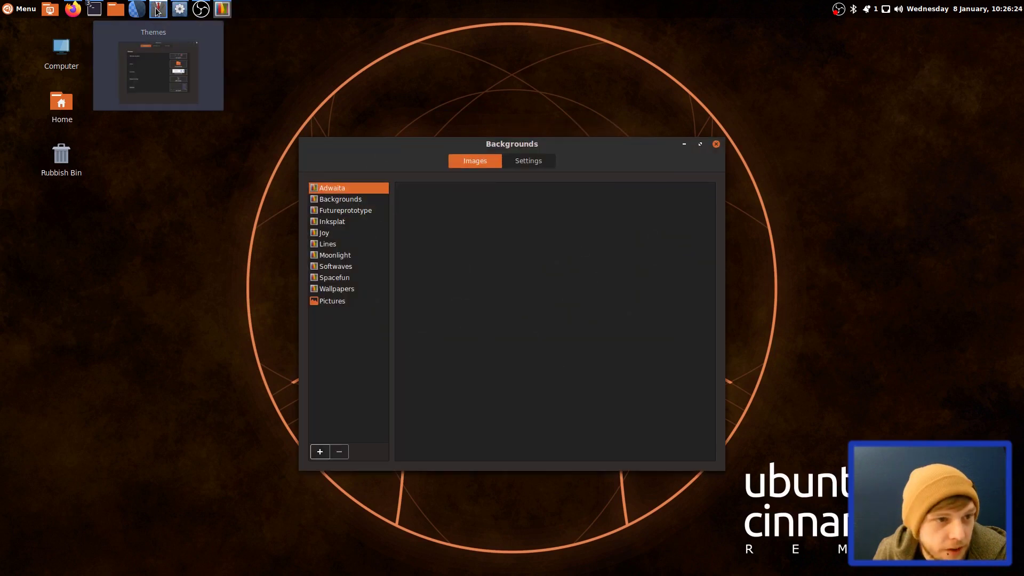
left_click(157, 10)
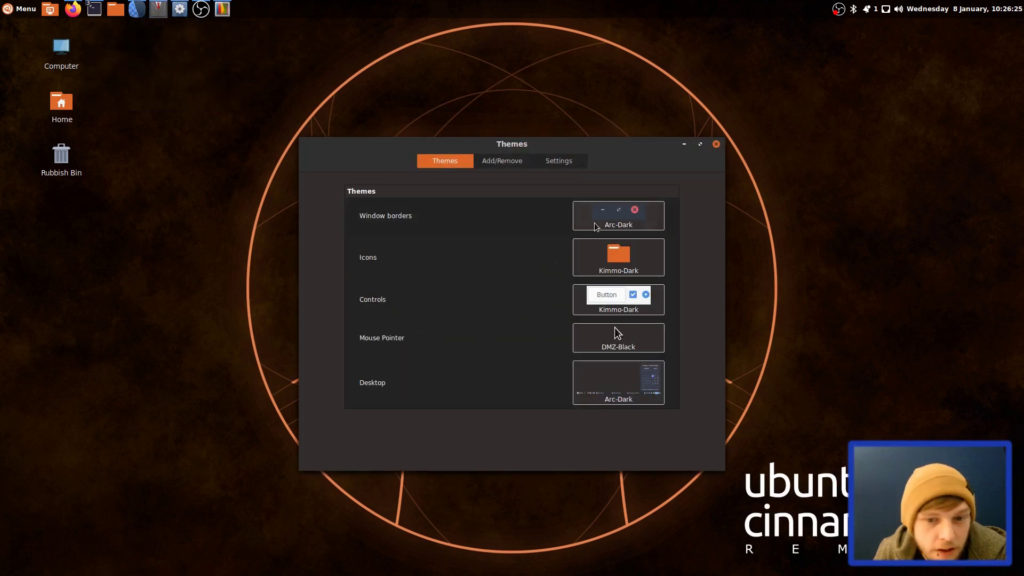
left_click(716, 143)
Relaunch Themes via a 'theme' menu search and set the icon theme to Arc-ICONS.
key("super")
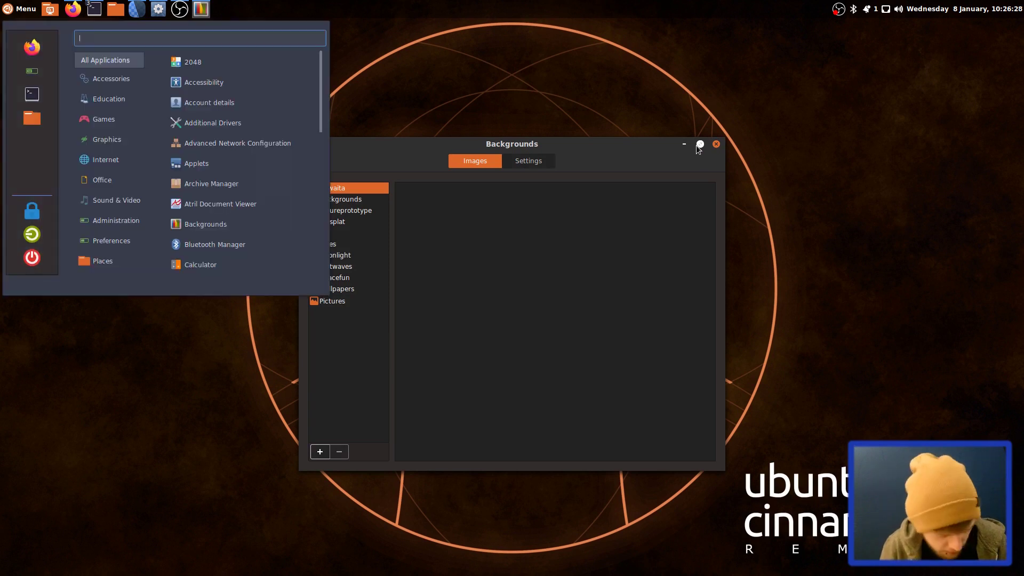
type("theme")
key("Return")
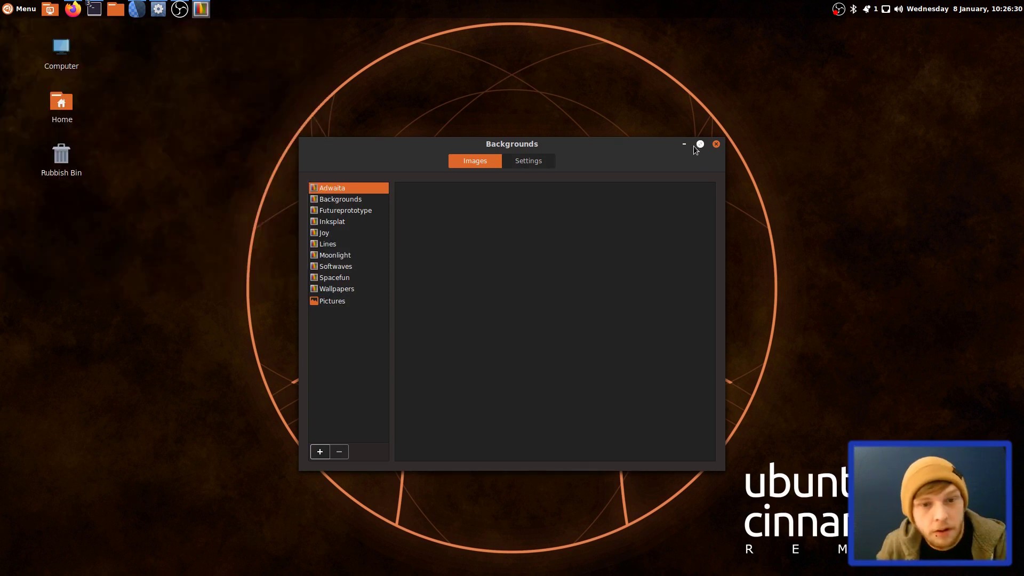
left_click(609, 258)
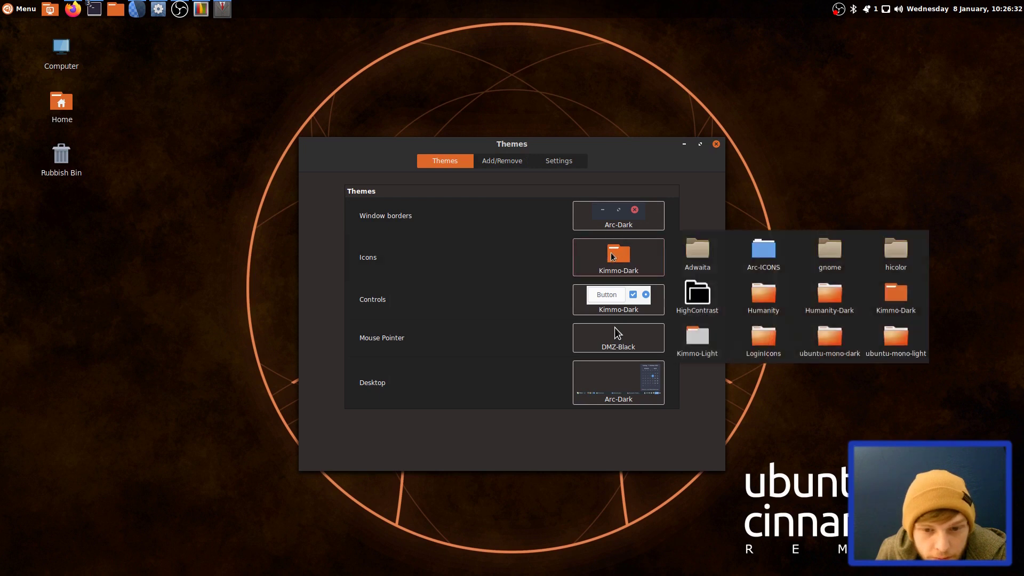
left_click(766, 269)
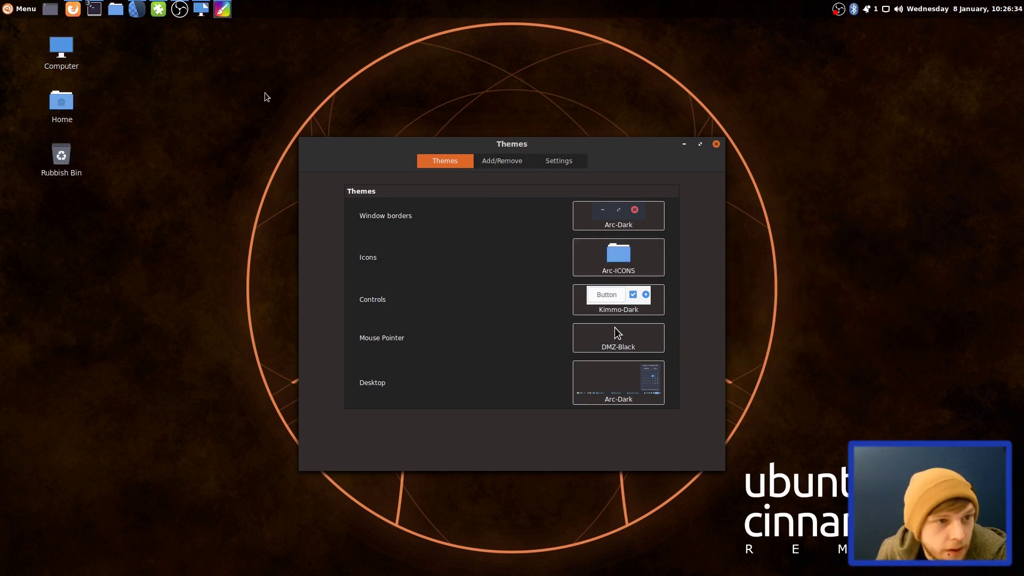
Close Themes and browse the Wallpapers, Spacefun, Softwaves and Moonlight collections in Backgrounds.
left_click(716, 144)
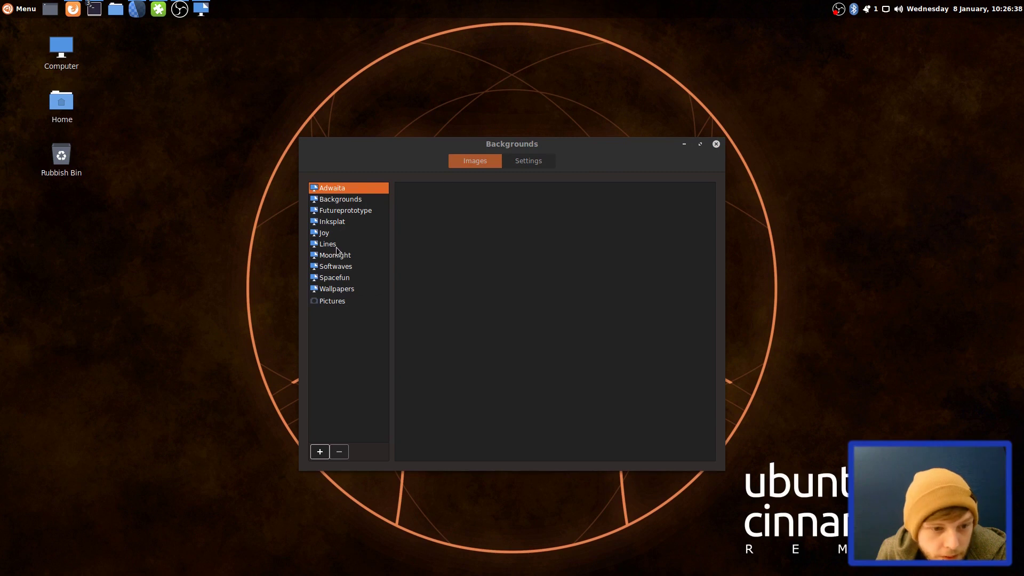
left_click(331, 290)
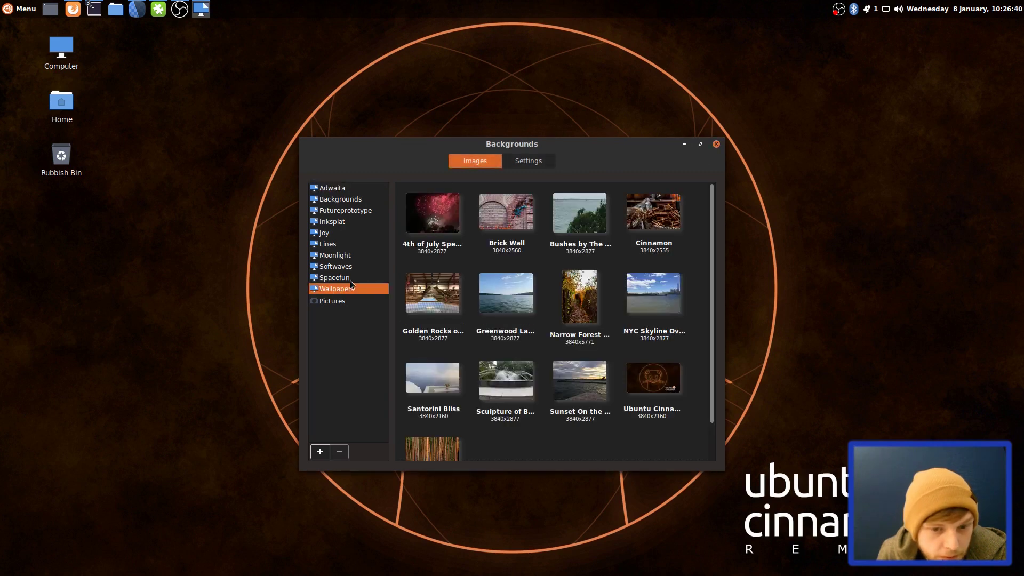
scroll(646, 290, "down", 1)
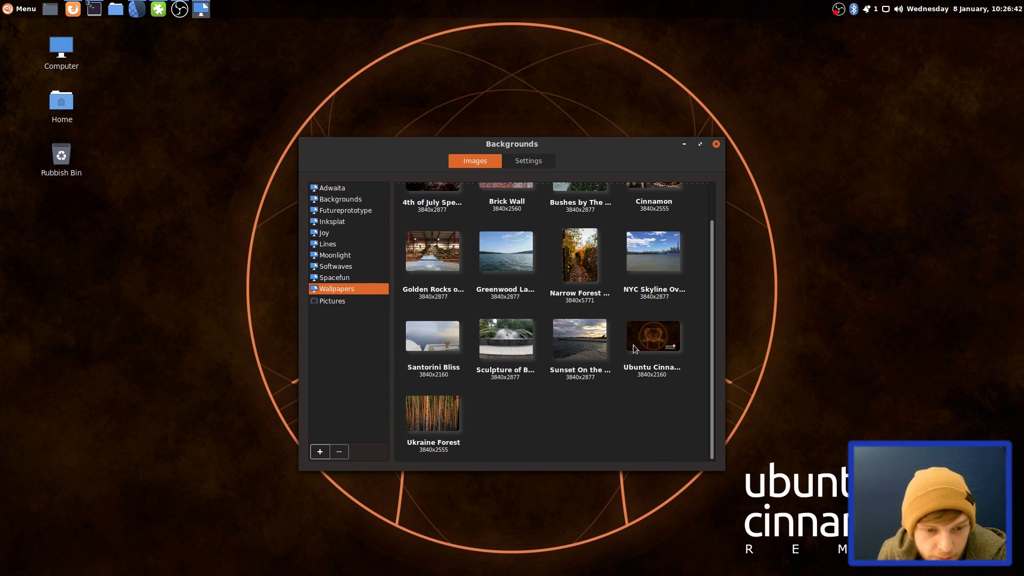
left_click(353, 279)
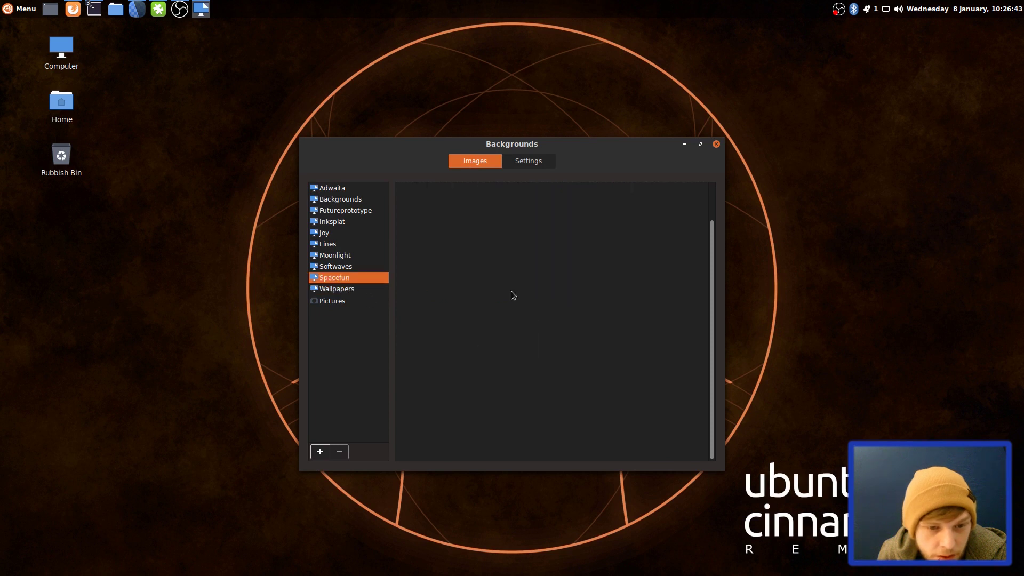
left_click(343, 268)
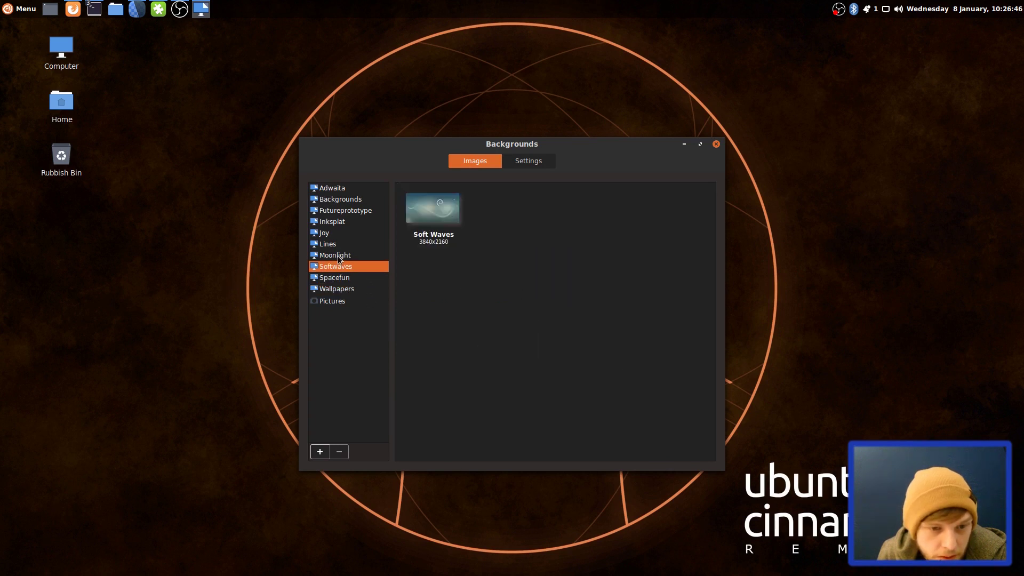
left_click(338, 257)
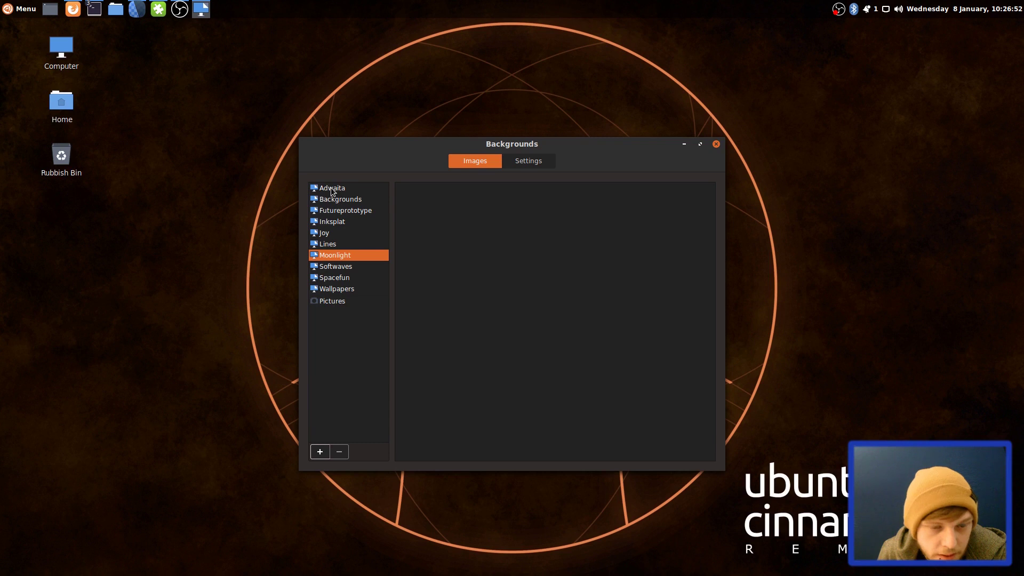
left_click(192, 80)
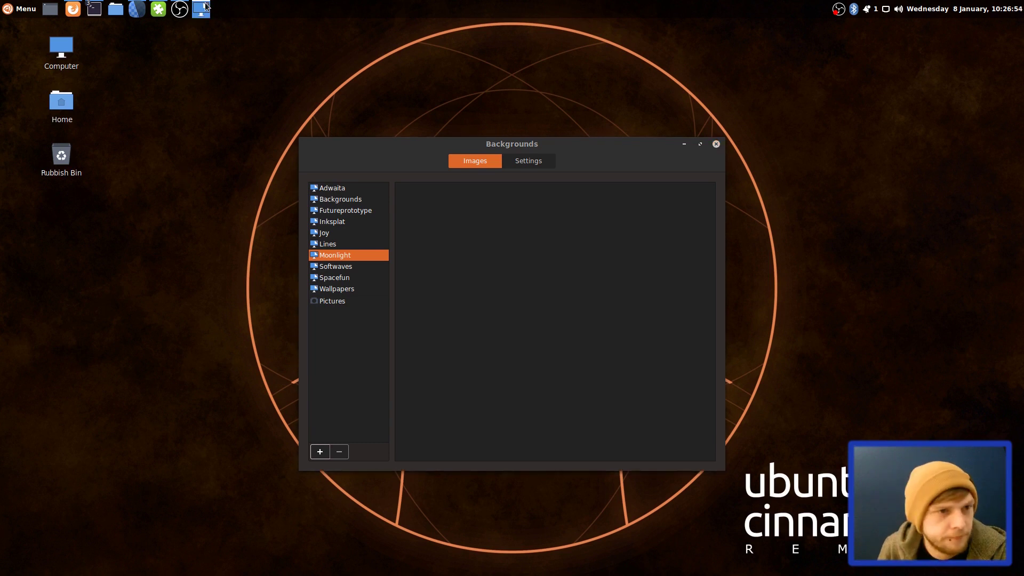
left_click(327, 245)
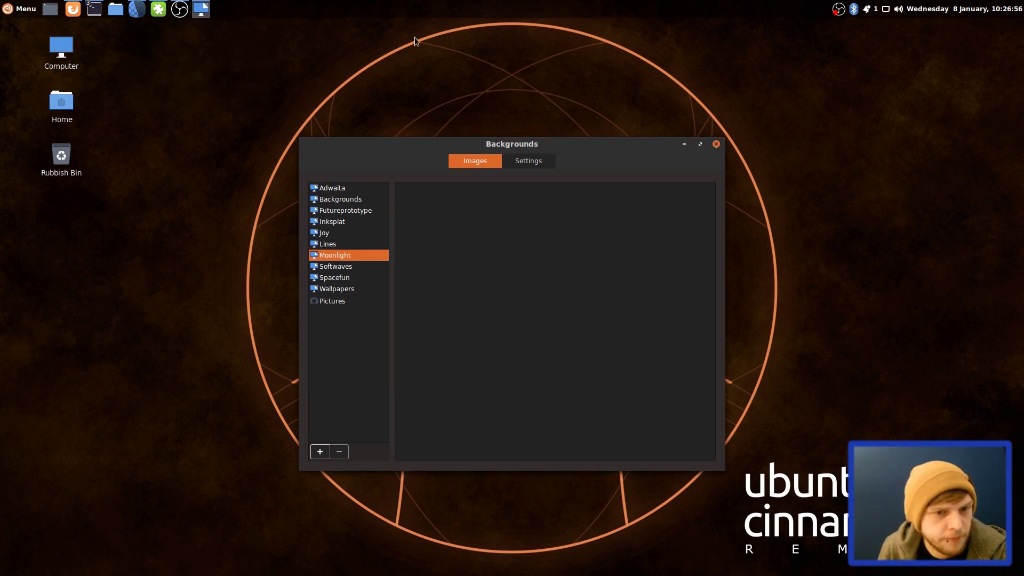
Run htop in a new Ctrl+Alt+T terminal and move it to the right side.
key("ctrl+alt+t")
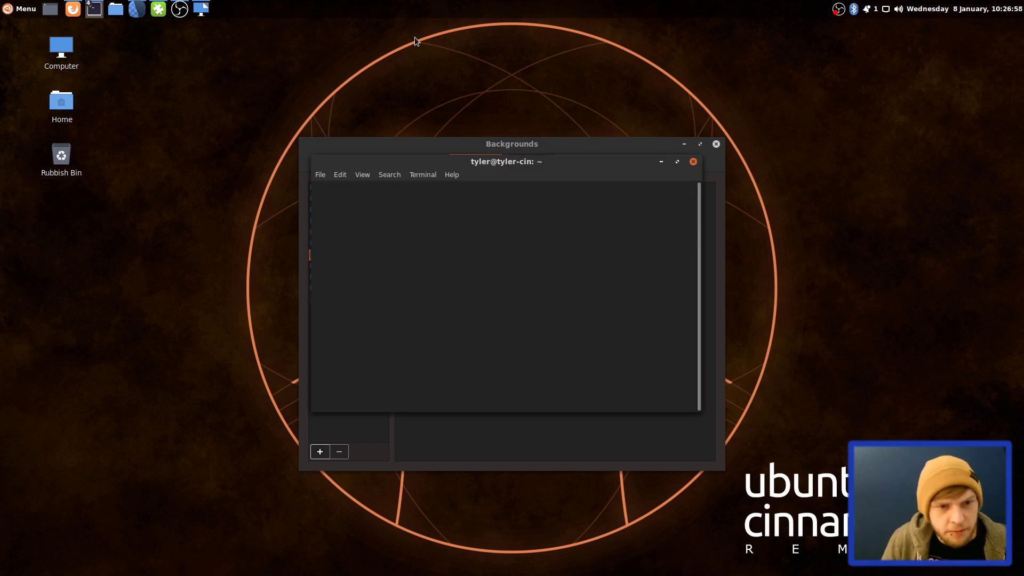
type("htop")
key("Return")
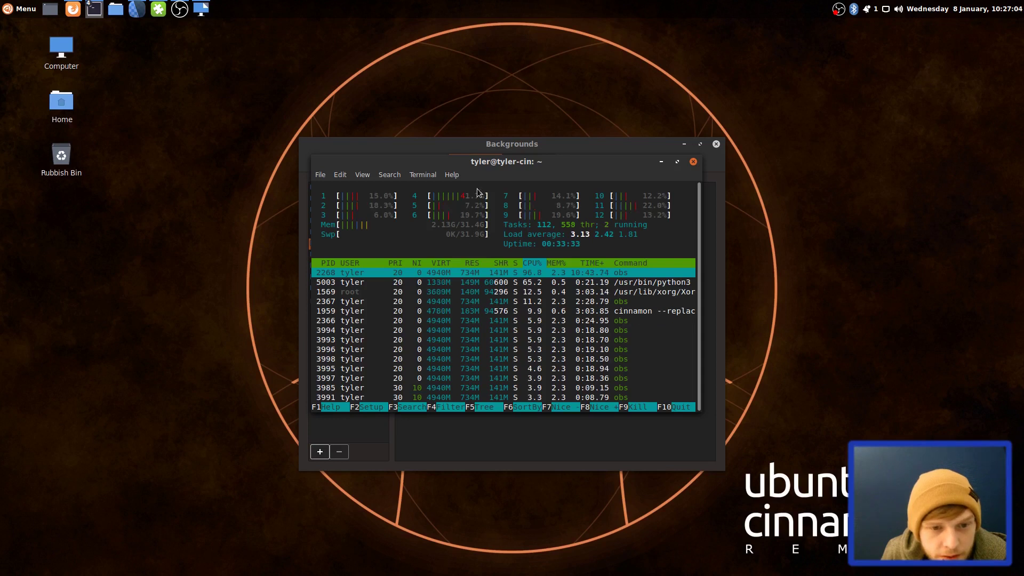
left_click_drag(489, 161, 705, 136)
Set the teal Lines image as the desktop wallpaper and close Backgrounds.
left_click_drag(375, 144, 247, 137)
left_click(309, 214)
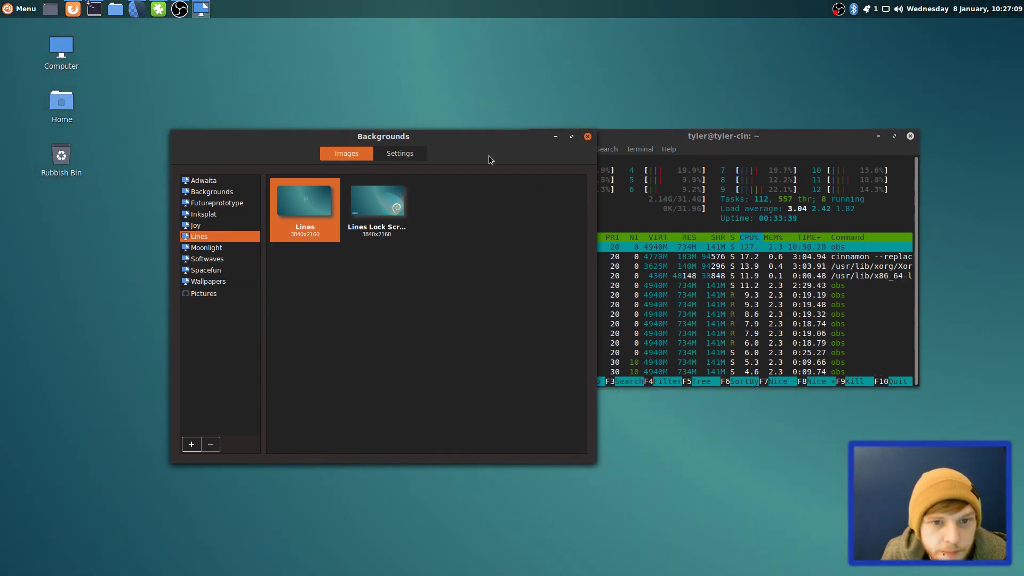
left_click_drag(495, 140, 397, 107)
left_click(491, 105)
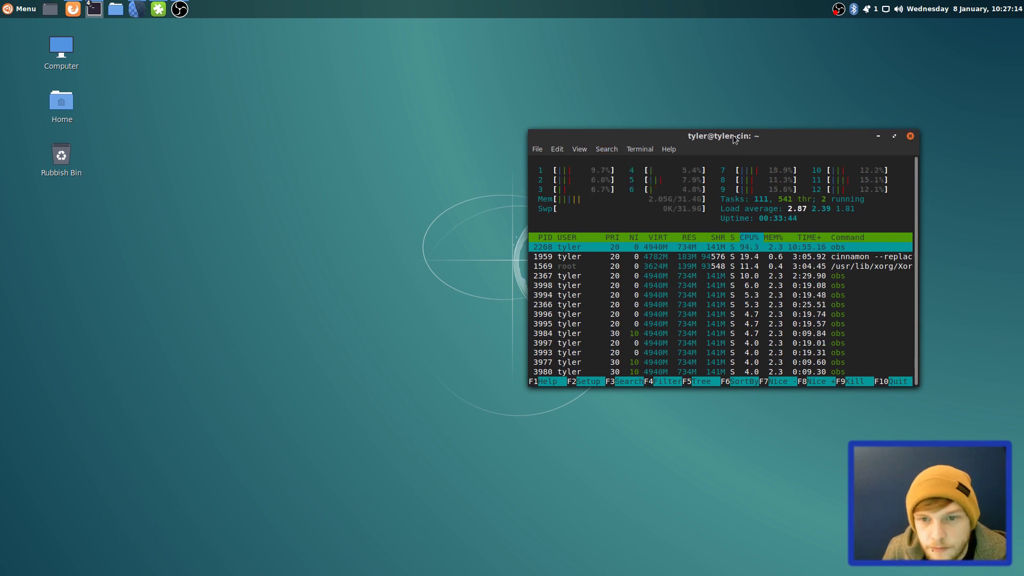
Close the htop terminal, confirming termination of its running process.
left_click_drag(733, 139, 732, 86)
left_click(903, 88)
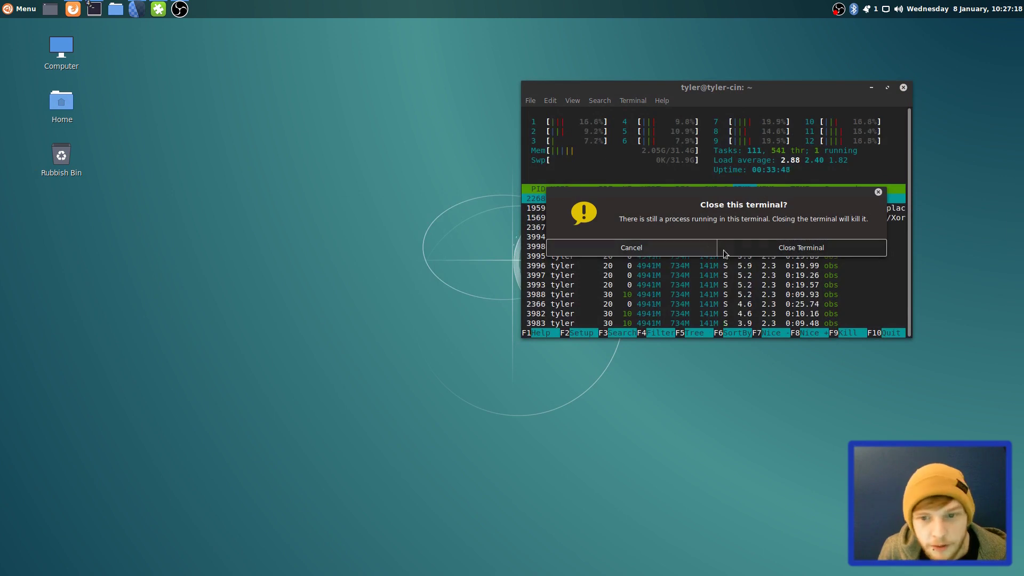
left_click(744, 252)
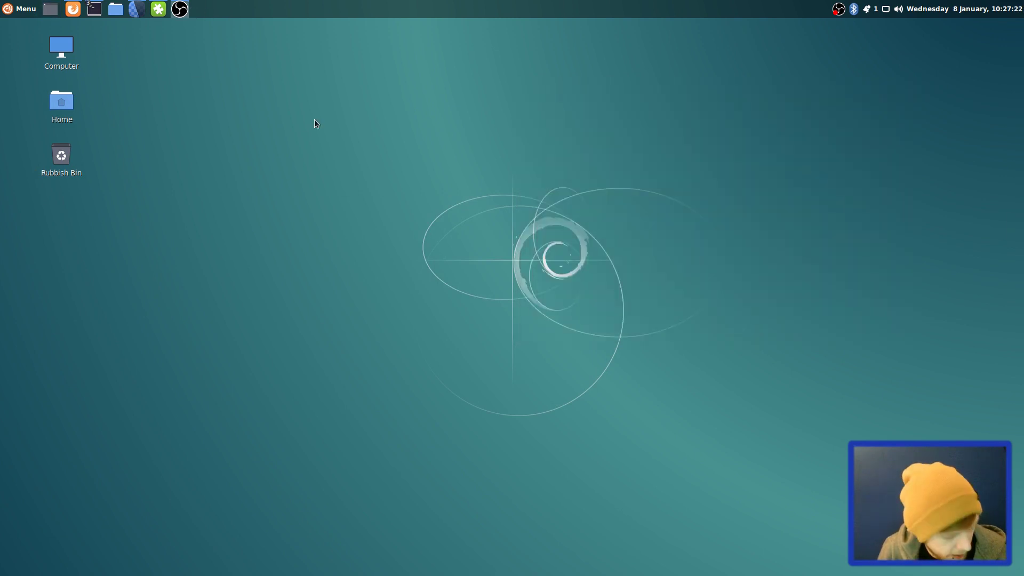
Run 'sudo apt install plank -y' in a new terminal and enter the administrator password.
key("ctrl+alt+t")
type("sudo apy i")
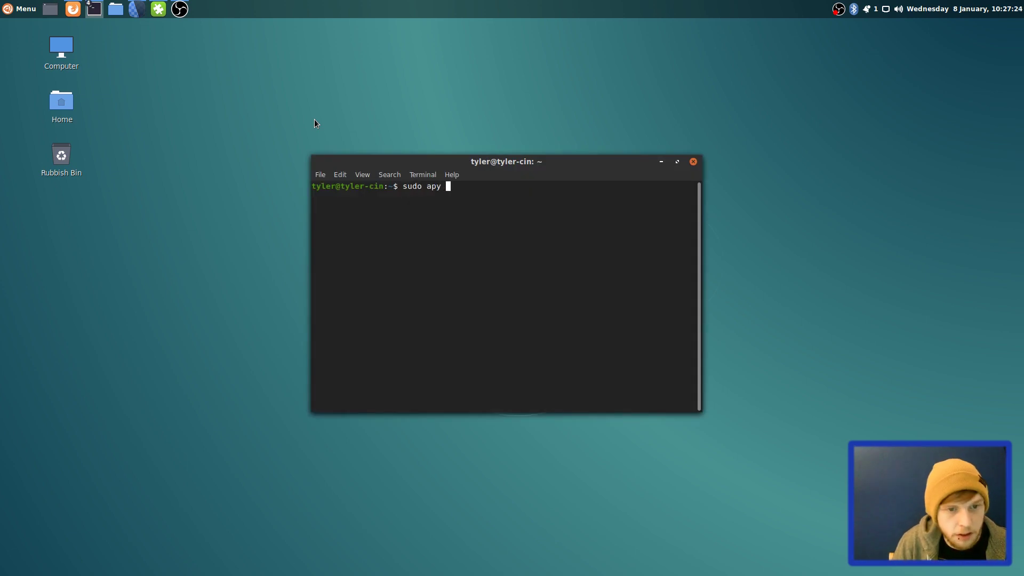
key("BackSpace")
key("BackSpace")
key("BackSpace")
type("t install plank -")
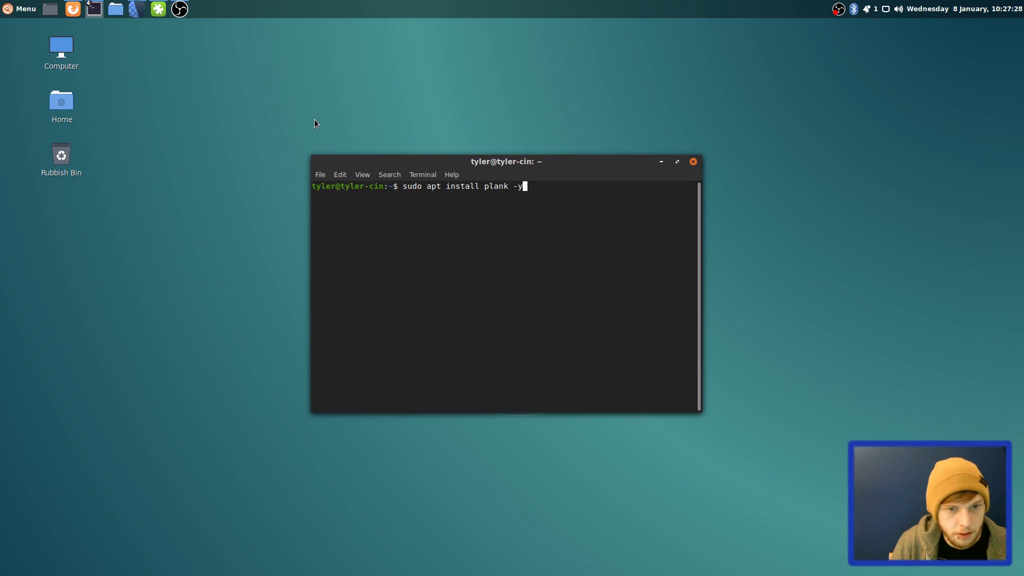
key("Return")
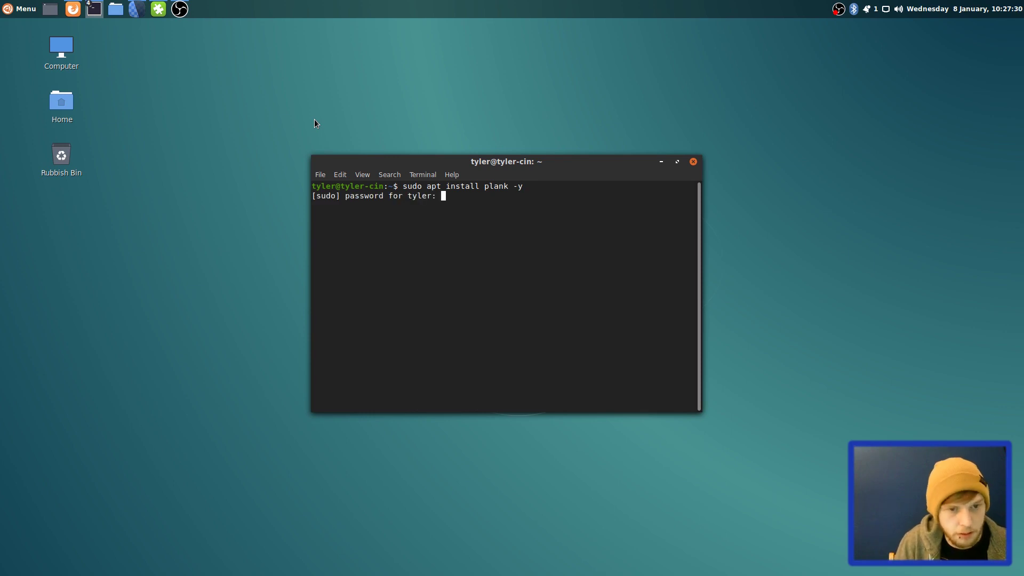
key("Return")
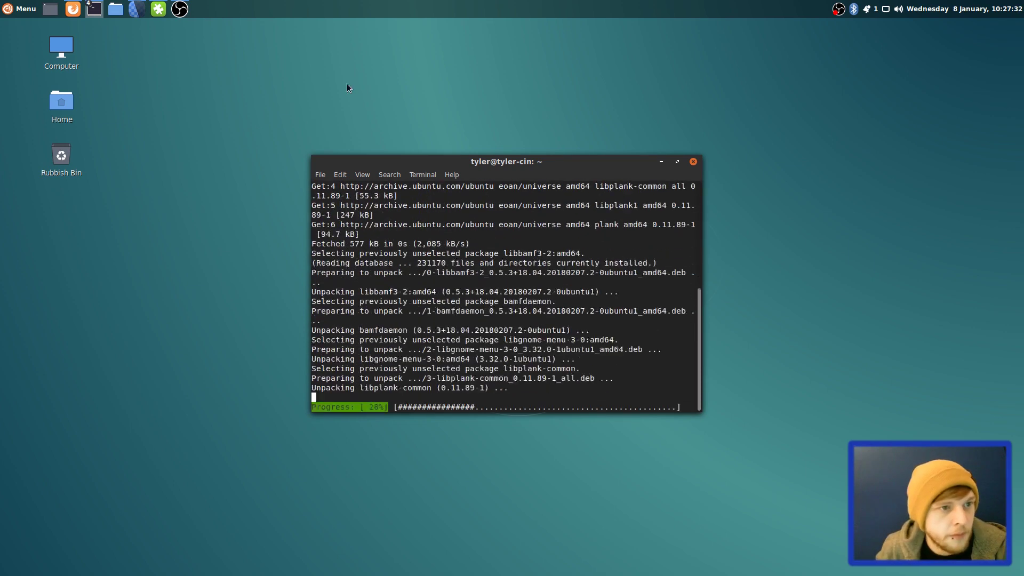
Turn on panel edit mode from the top panel's context menu.
right_click(327, 7)
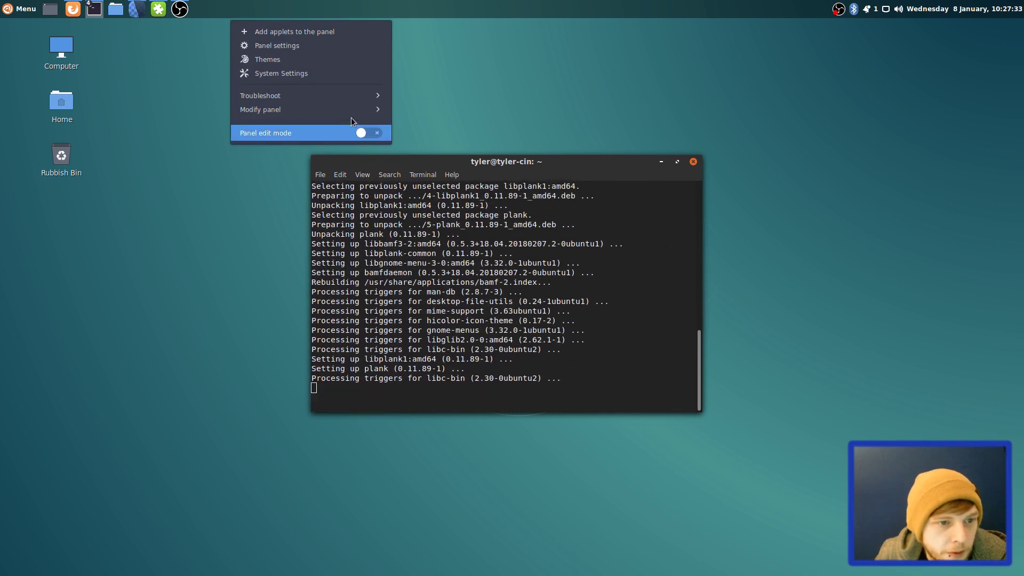
left_click(363, 109)
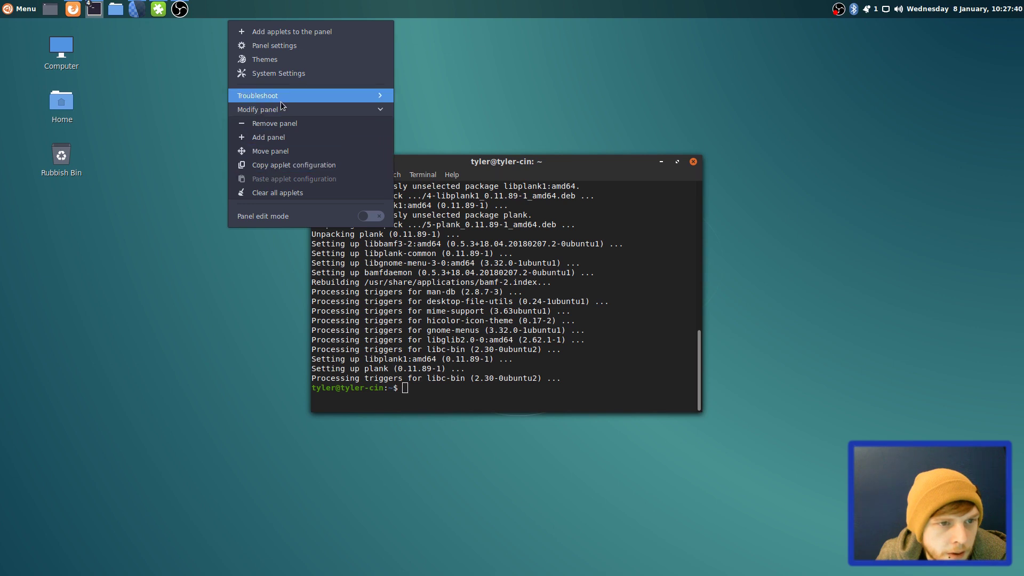
right_click(168, 14)
right_click(195, 7)
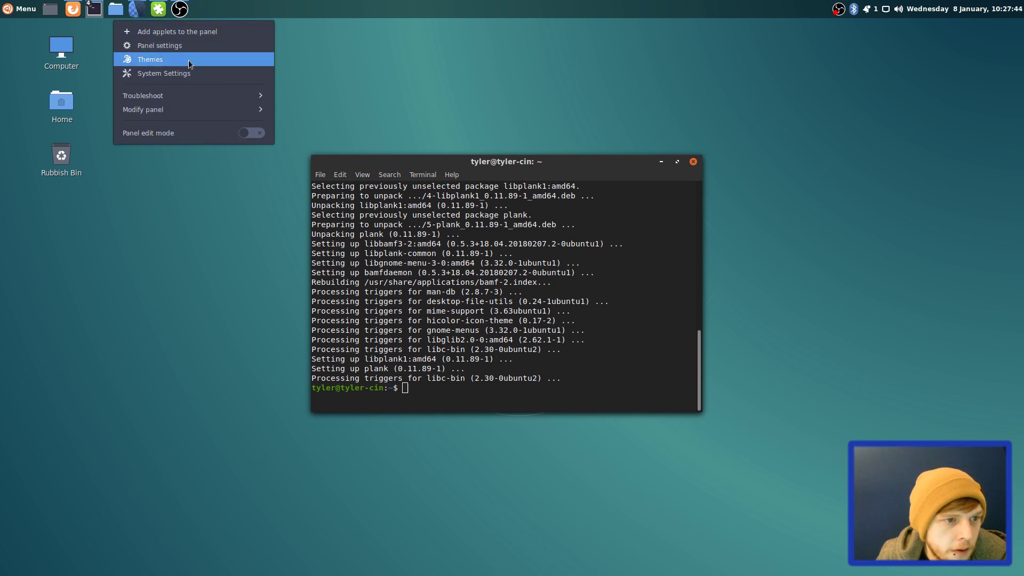
left_click(260, 133)
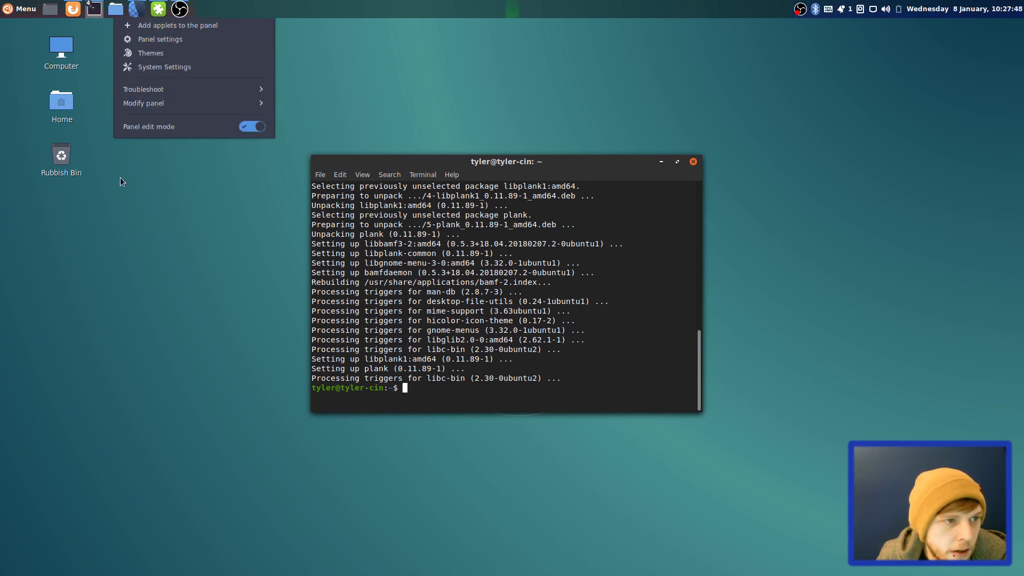
Remove the Show desktop and Grouped window list applets from the panel.
right_click(52, 11)
left_click(56, 83)
right_click(38, 17)
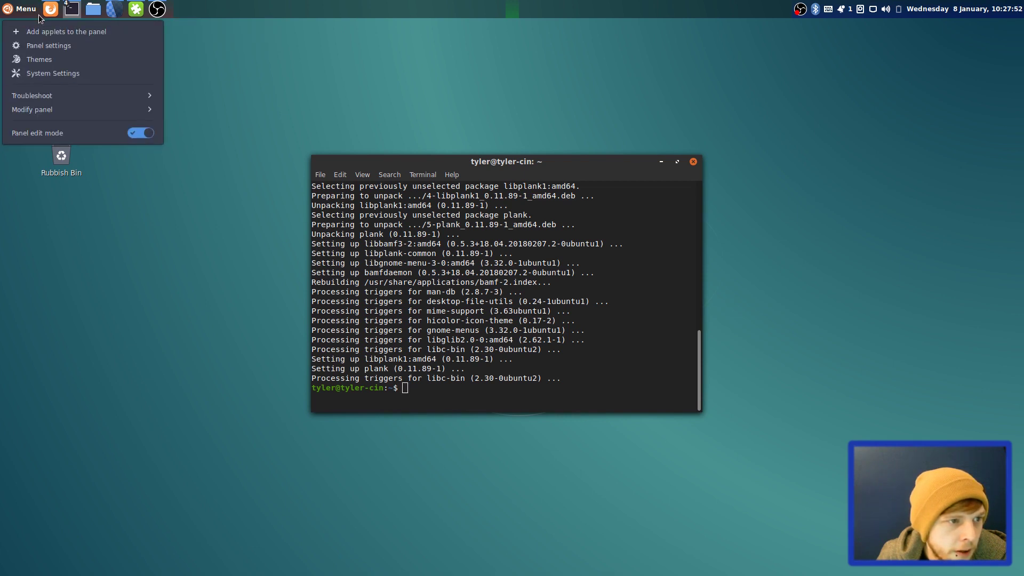
right_click(167, 15)
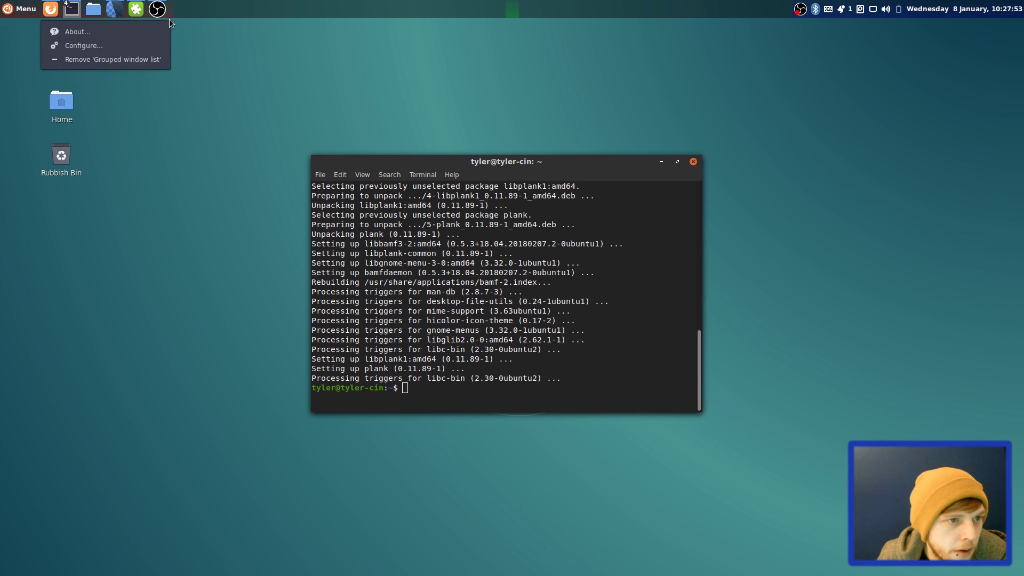
left_click(145, 59)
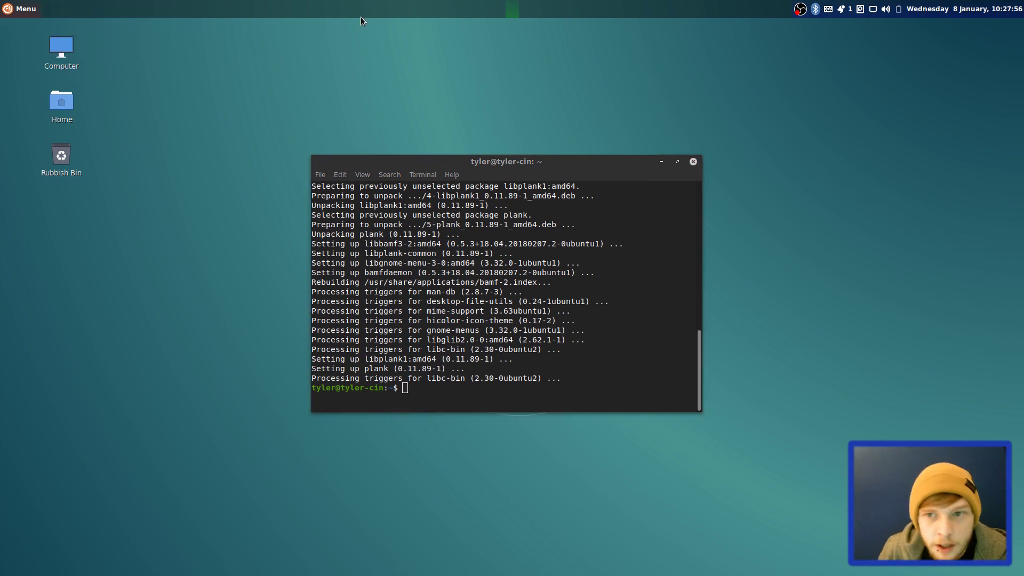
Launch the Plank dock from the Menu search 'plan'.
right_click(323, 5)
left_click(23, 10)
type("plan")
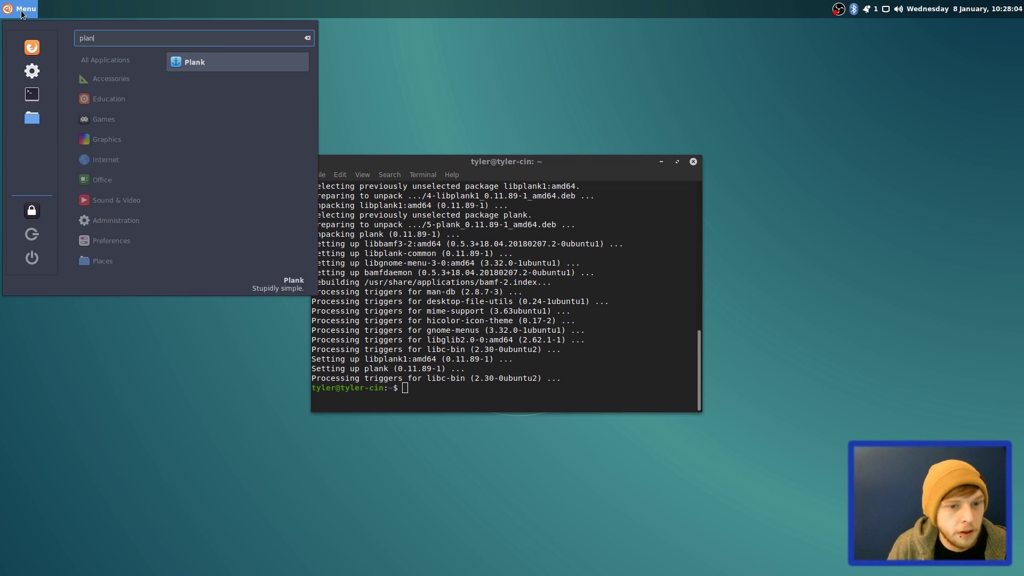
left_click(279, 63)
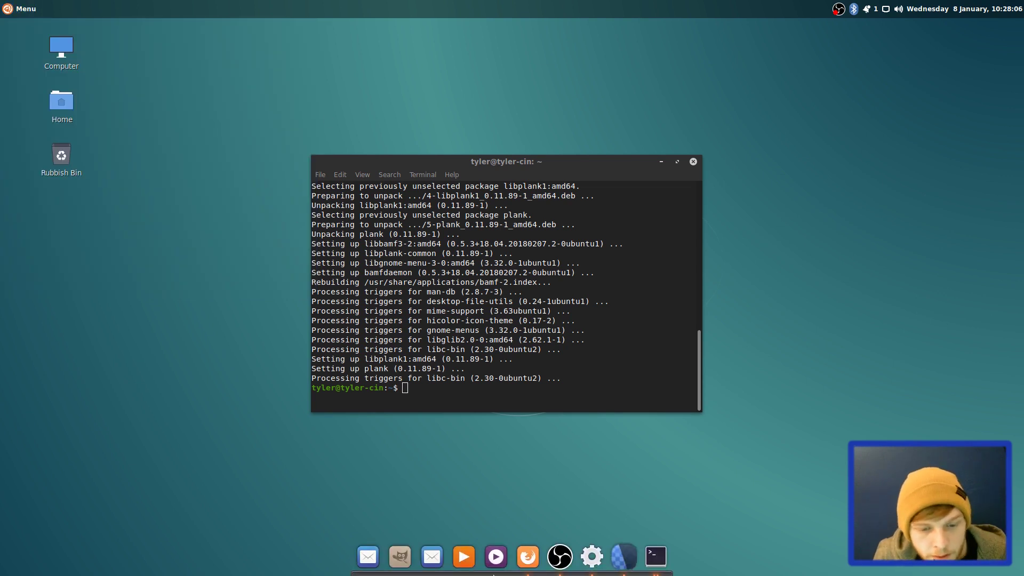
In Plank Preferences, set the dock position to Left and icon size 36.
right_click(496, 557, "ctrl")
left_click(512, 535)
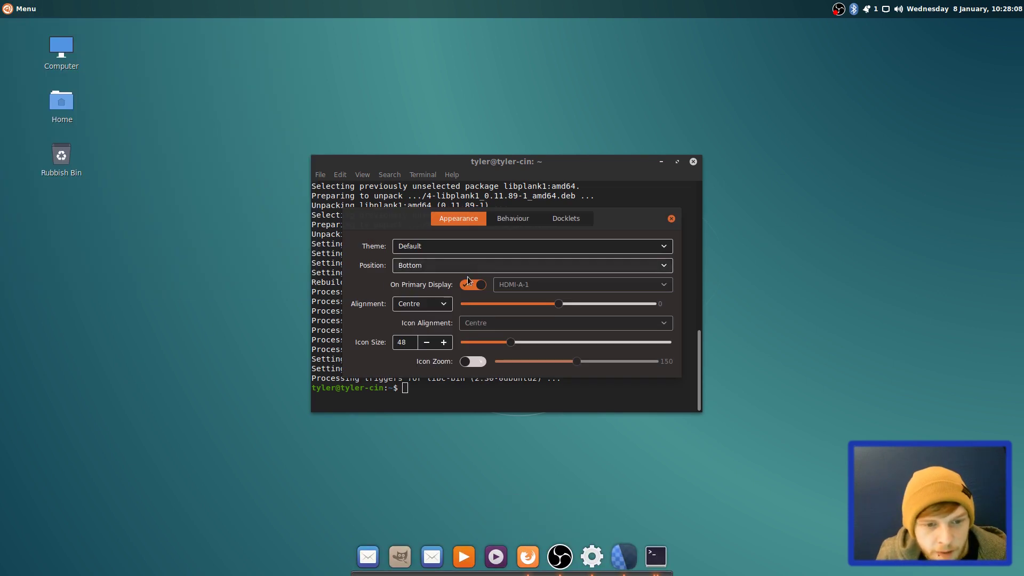
left_click(440, 268)
left_click(426, 220)
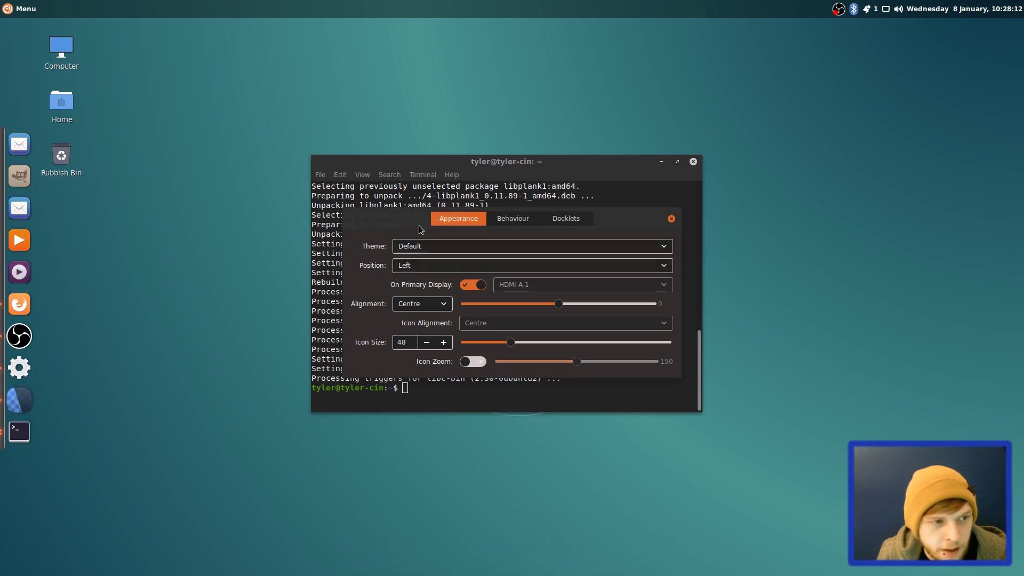
left_click(427, 342)
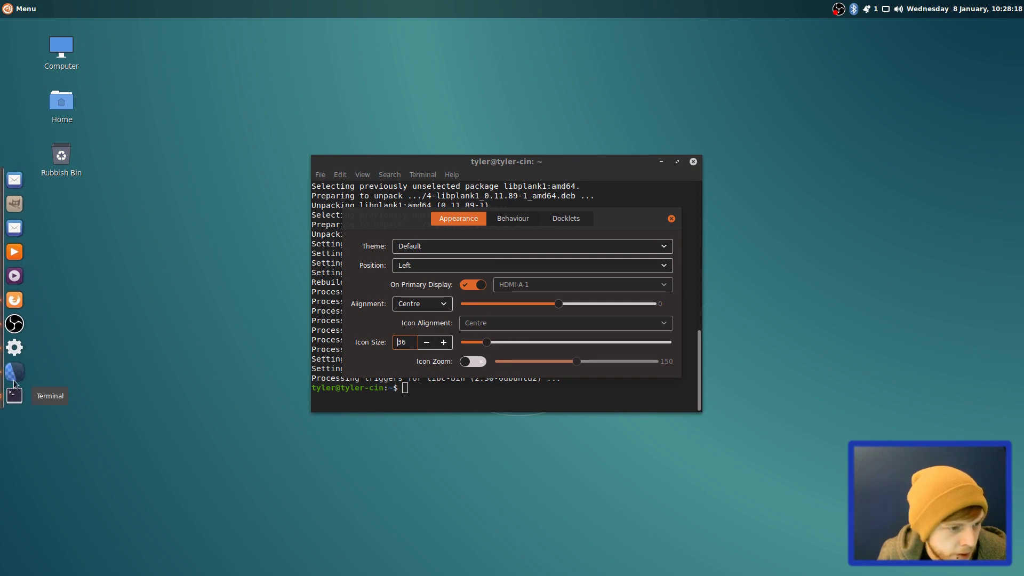
Remove both mail launchers from the dock.
right_click(15, 185)
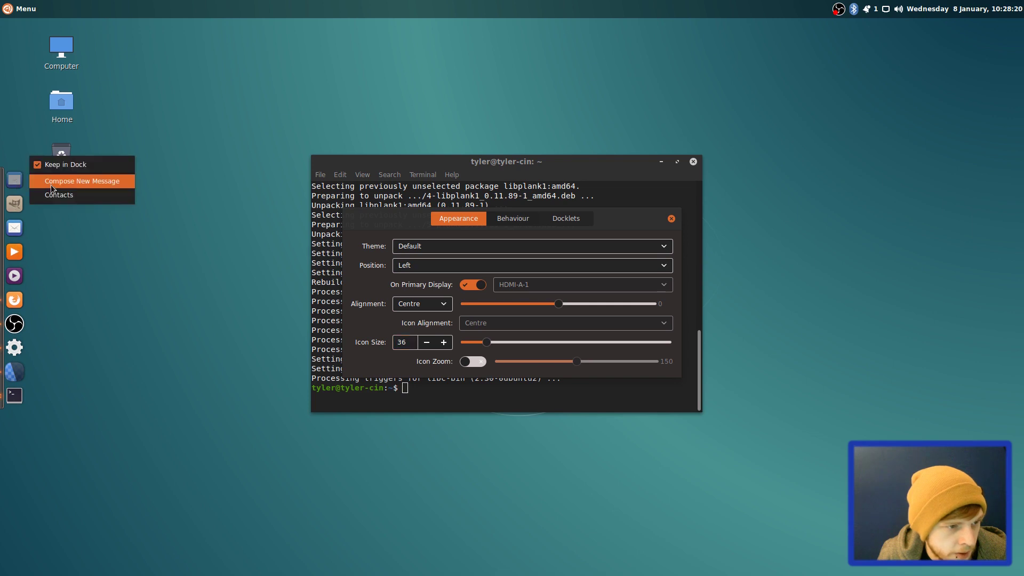
left_click(63, 164)
right_click(11, 212)
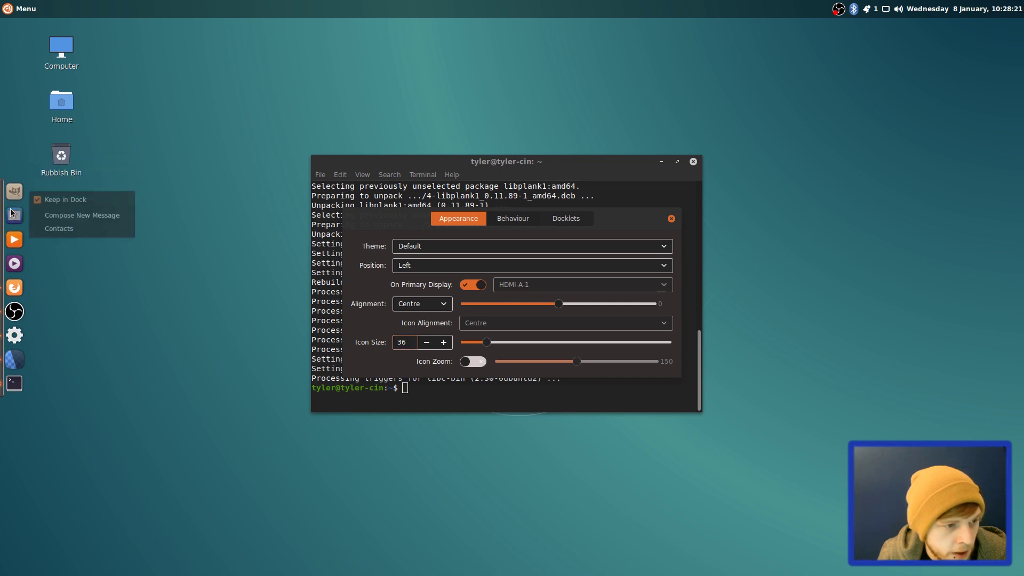
left_click(64, 199)
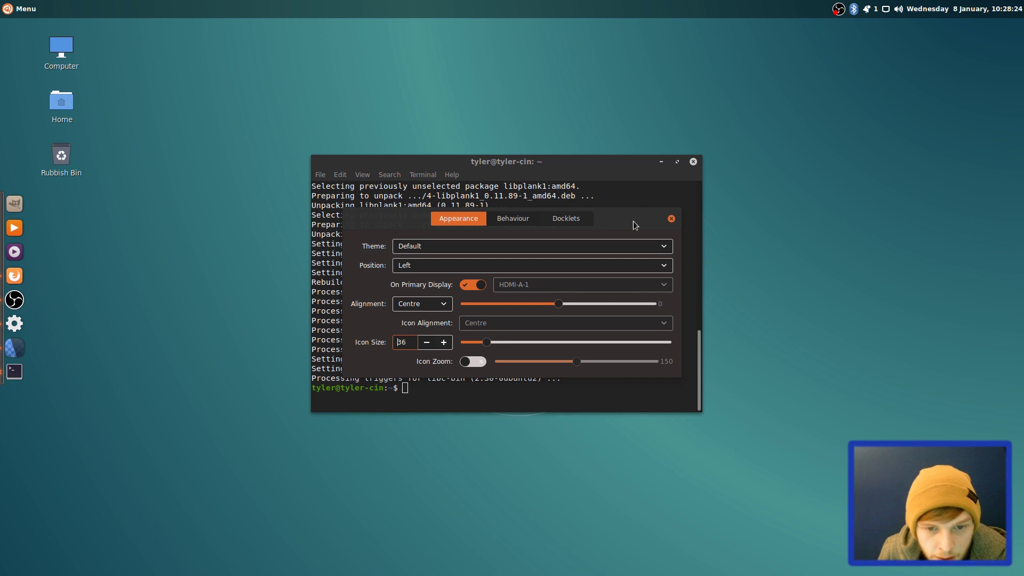
Close the Plank preferences and terminal, and launch Firefox.
left_click(741, 148)
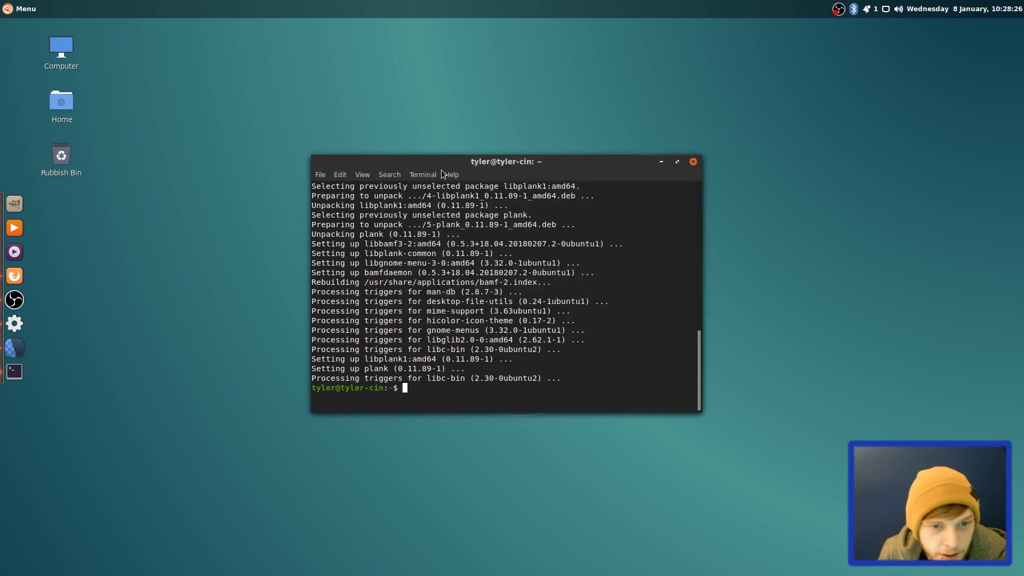
left_click(693, 163)
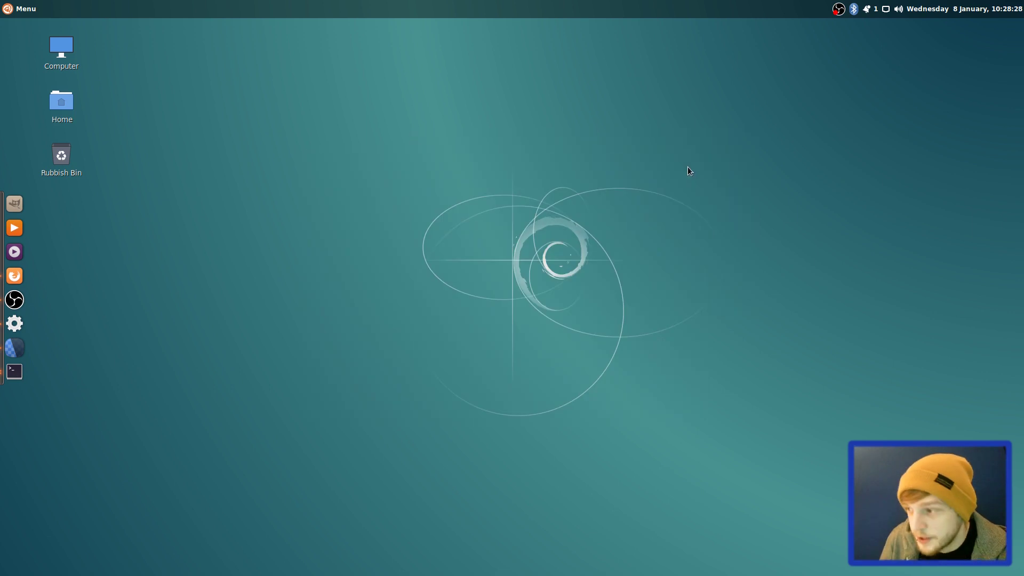
left_click(20, 9)
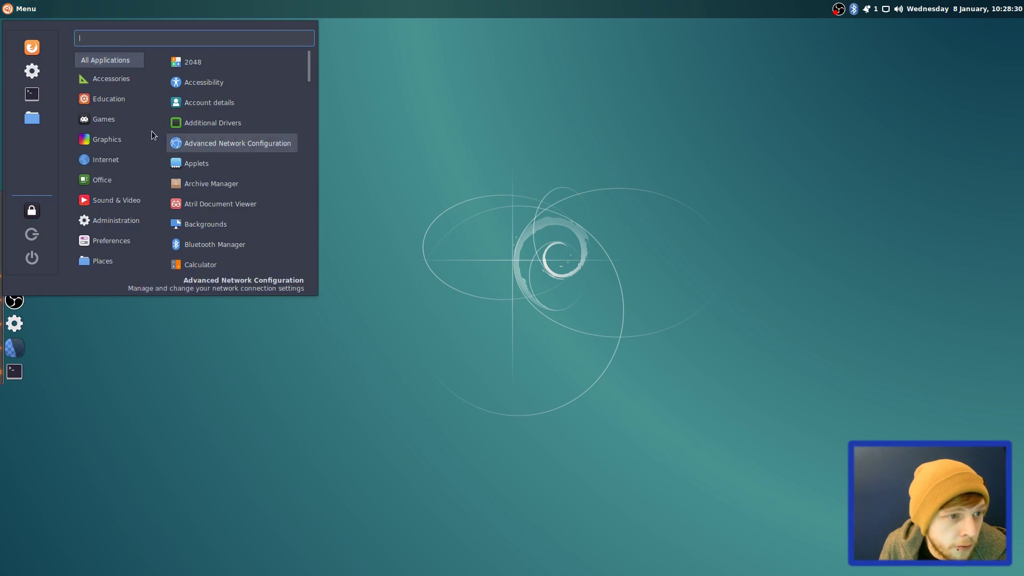
left_click(30, 56)
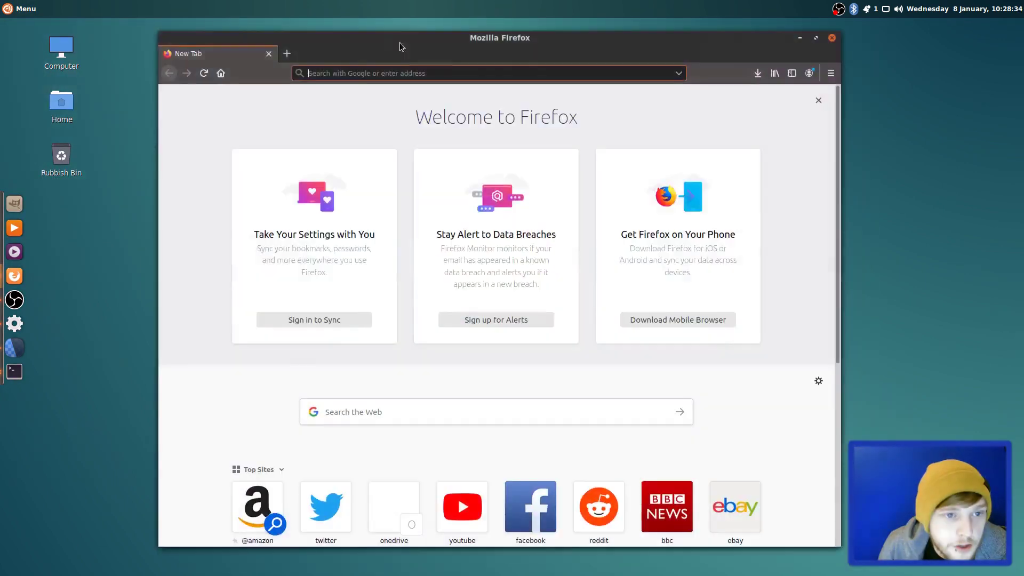
Search 'shade plank theme' and open the OMG! Ubuntu Plank themes article.
type("shade plan")
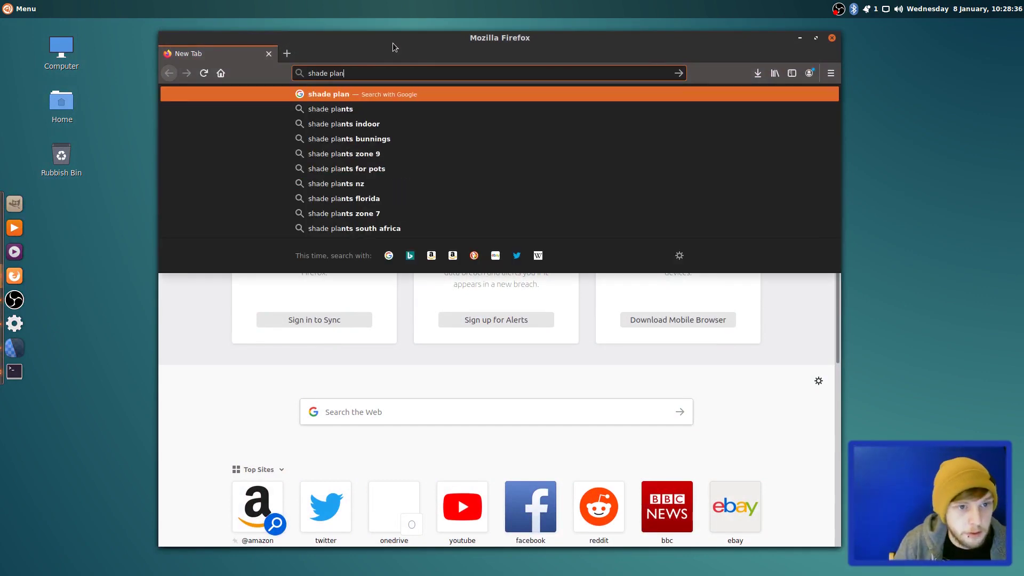
type("k theme")
key("Return")
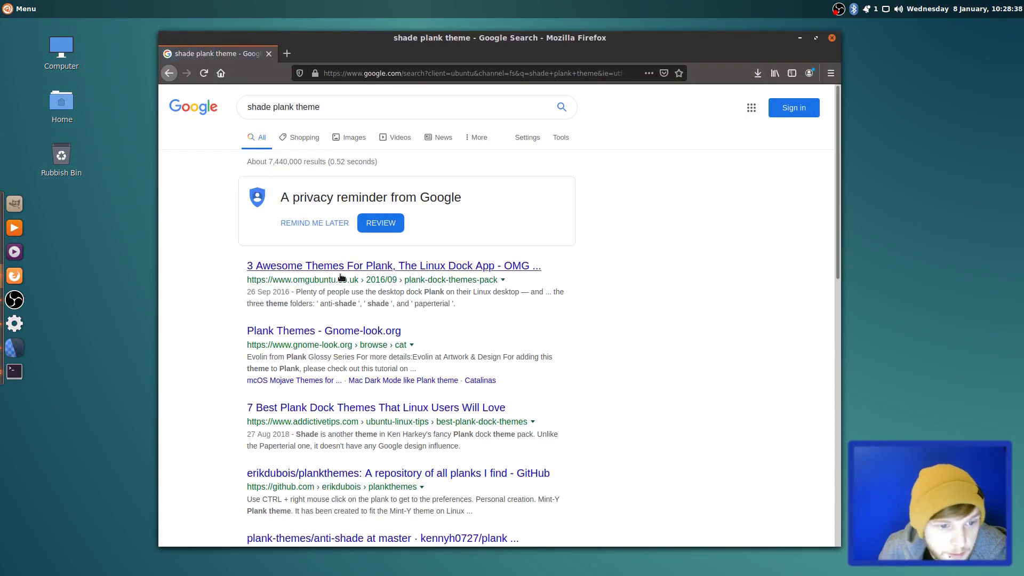
key("Return")
scroll(314, 292, "down", 5)
scroll(314, 292, "down", 2)
Download Ken Harkey's Plank themes zip and open it with Archive Manager.
left_click(381, 368)
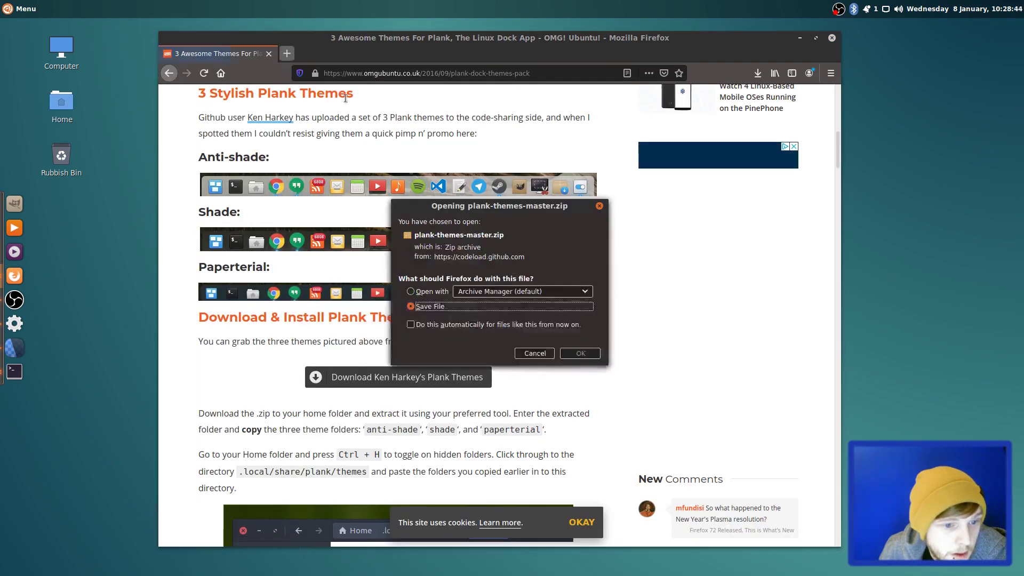
left_click(431, 306)
left_click(433, 292)
key("Return")
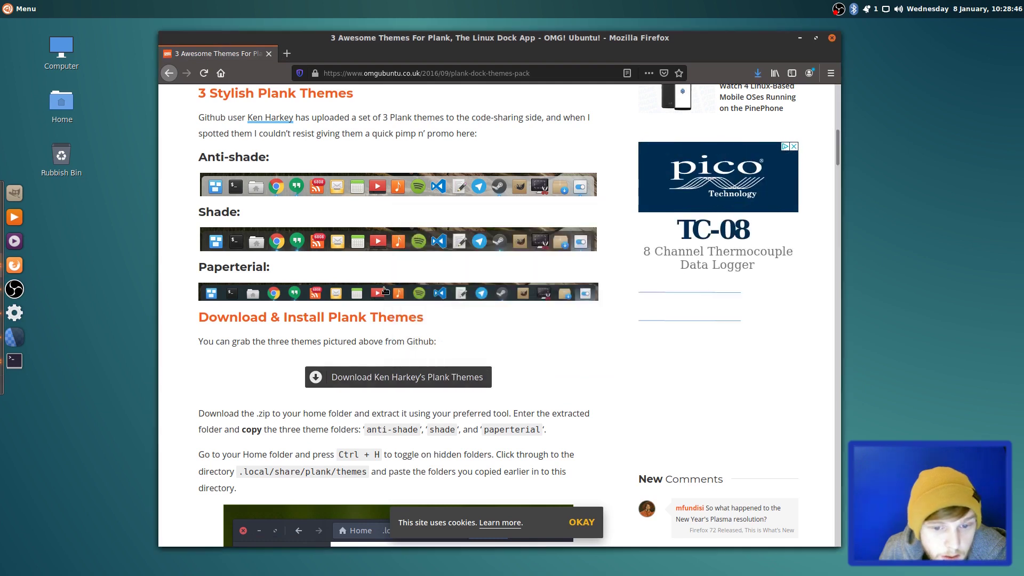
Extract the plank-themes-master archive into ~/.local/share/plank/themes.
left_click(375, 155)
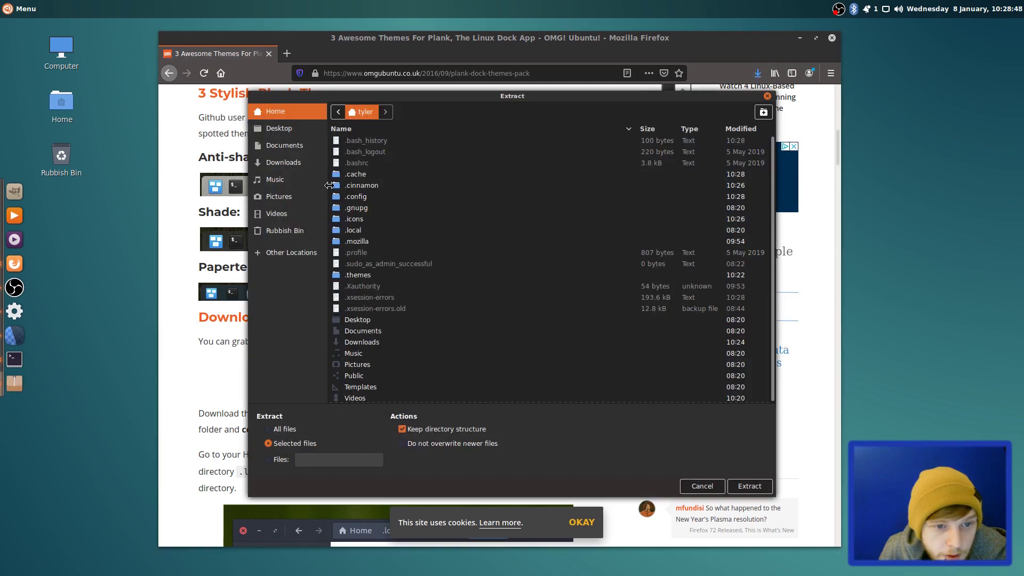
double_click(359, 229)
double_click(362, 140)
double_click(354, 208)
left_click(365, 143)
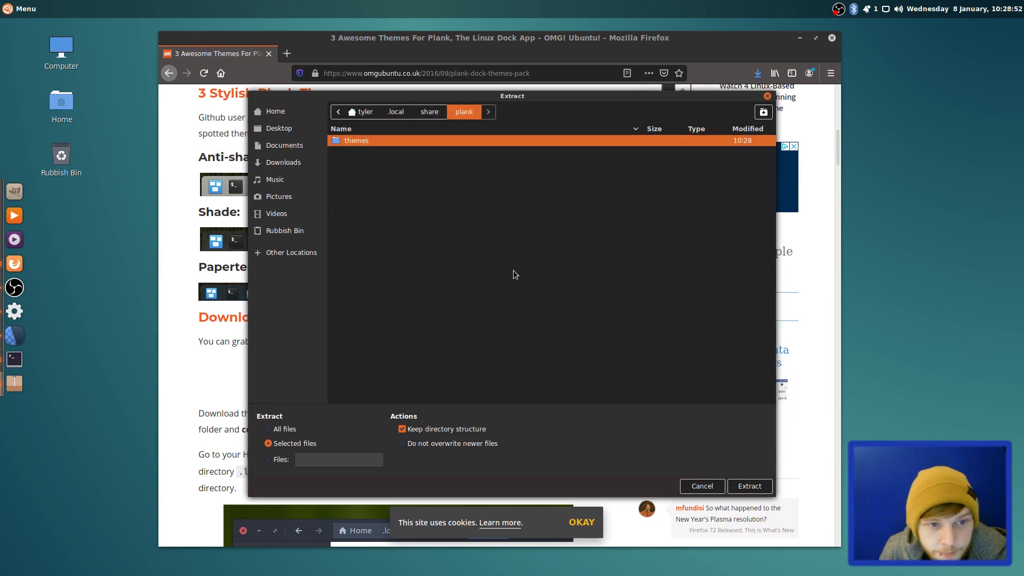
double_click(362, 143)
left_click(747, 486)
left_click(494, 315)
Check the theme list in Plank Preferences, leaving the theme on Default.
right_click(14, 249, "ctrl")
left_click(36, 289)
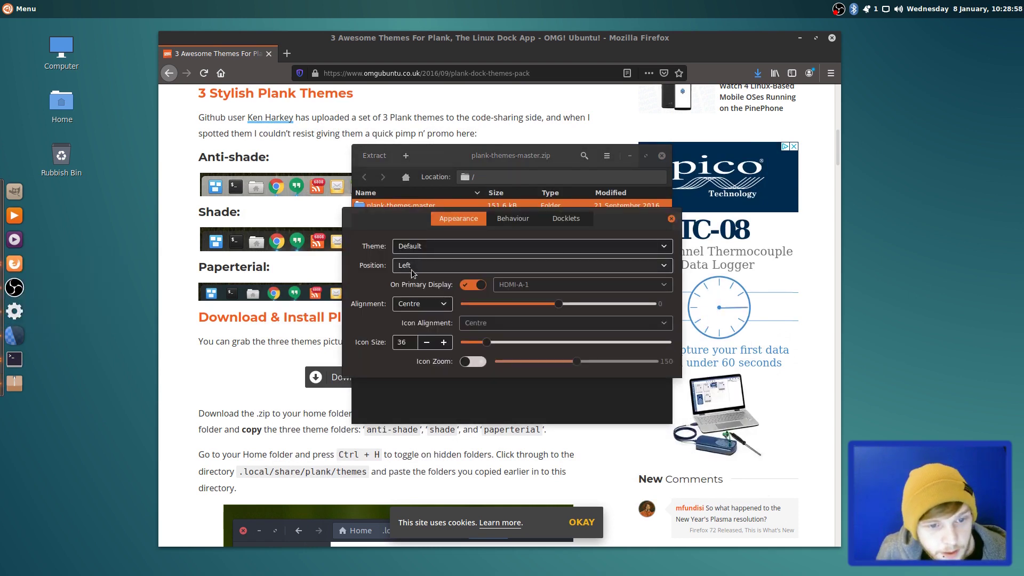
left_click(426, 247)
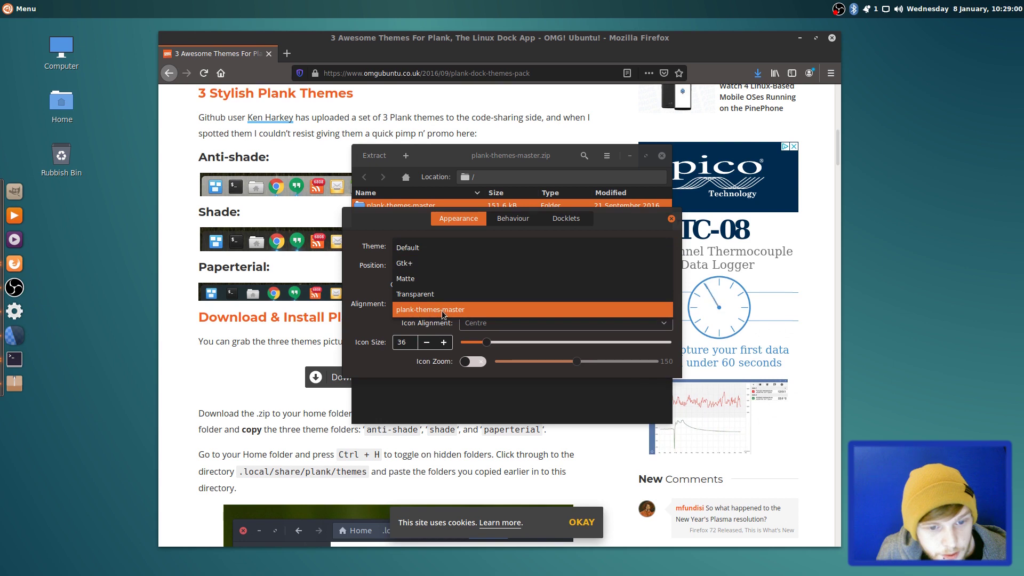
left_click(485, 251)
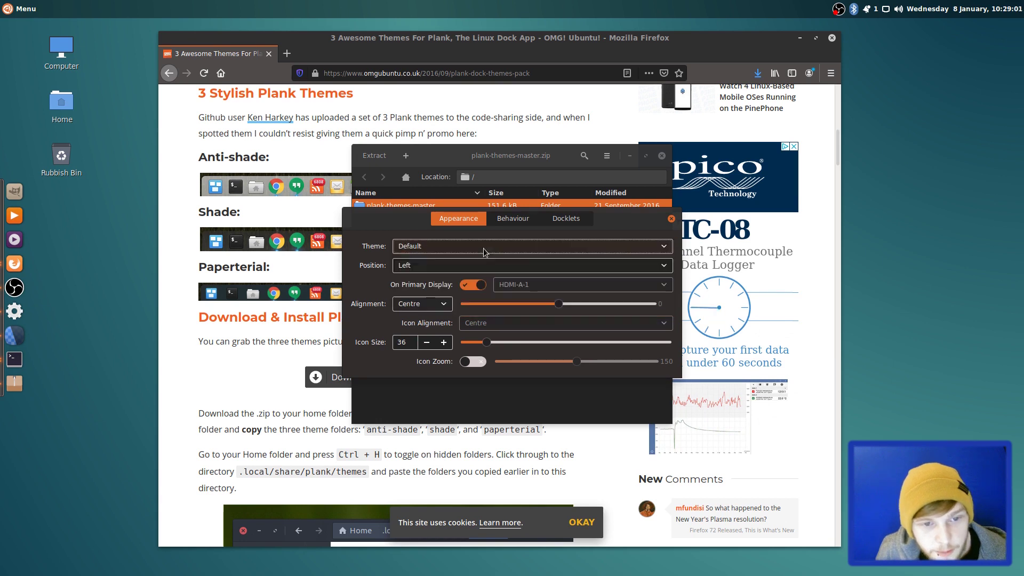
left_click(670, 219)
Close Archive Manager and browse to .local/share/plank/themes/plank-themes-master in Nemo.
left_click(661, 155)
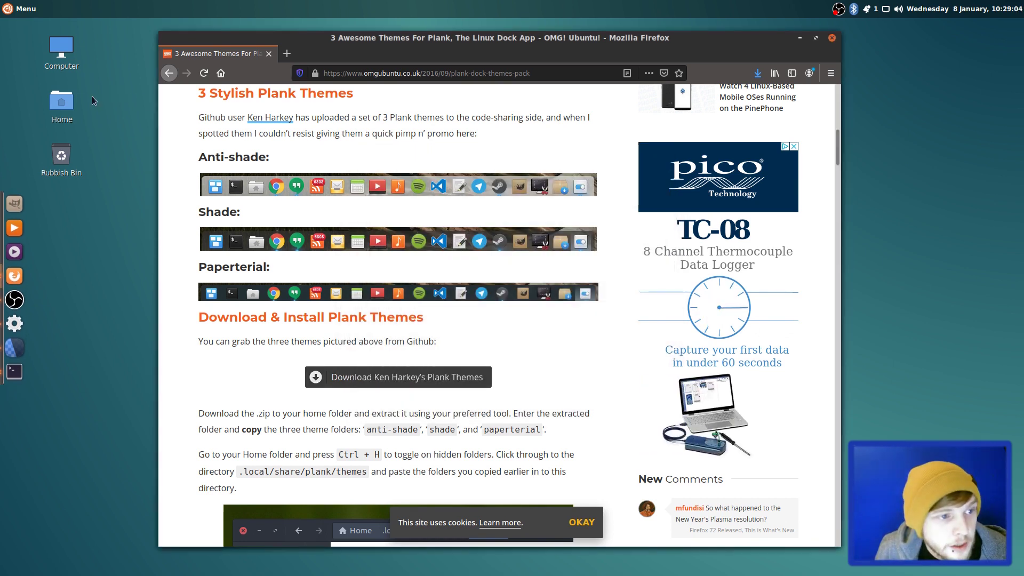
double_click(61, 101)
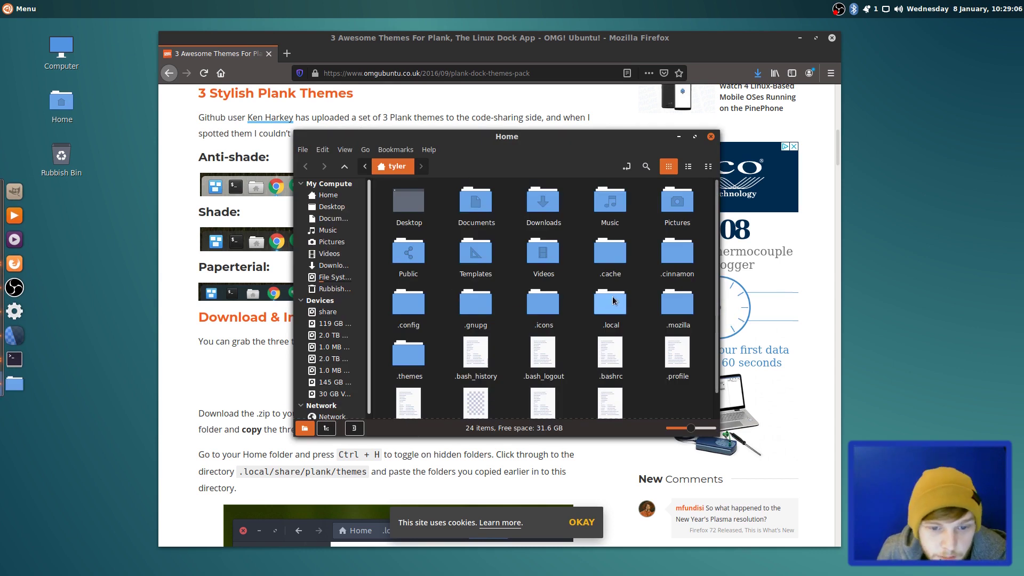
double_click(611, 303)
double_click(420, 220)
double_click(472, 254)
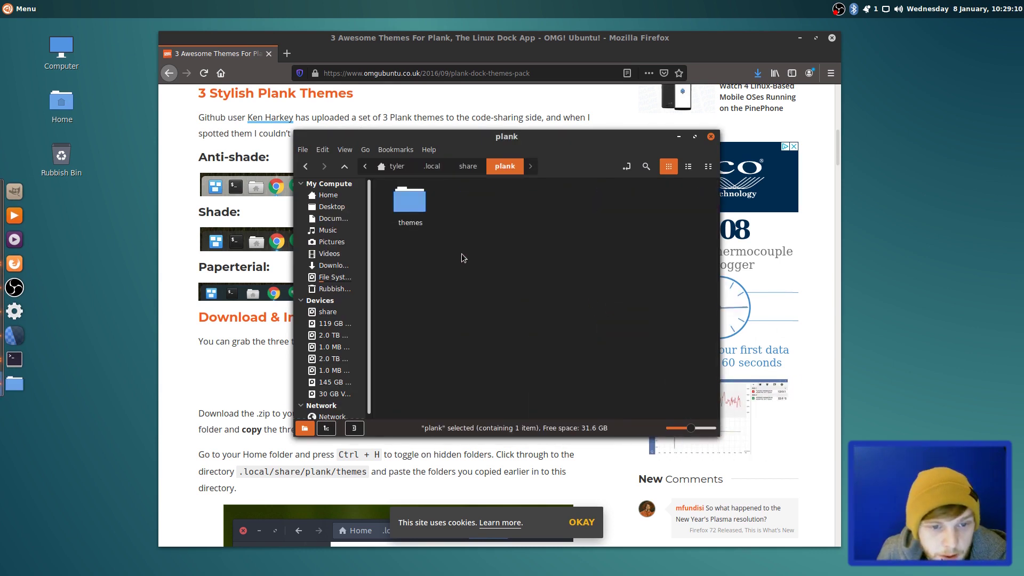
double_click(408, 205)
double_click(409, 203)
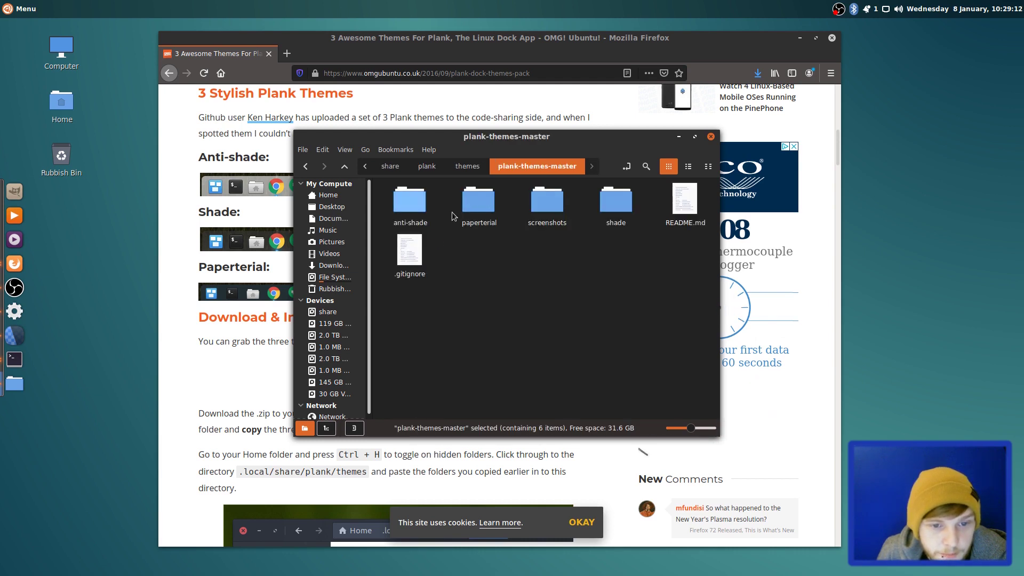
Move shade, paperterial and anti-shade into themes, then delete the leftover plank-themes-master folder.
left_click(616, 202)
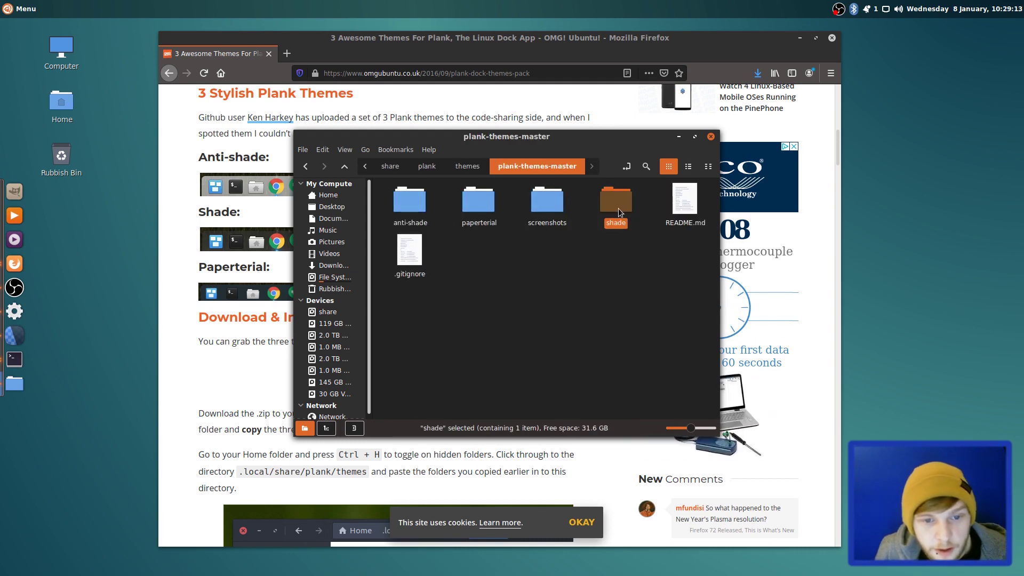
left_click(484, 207, "ctrl")
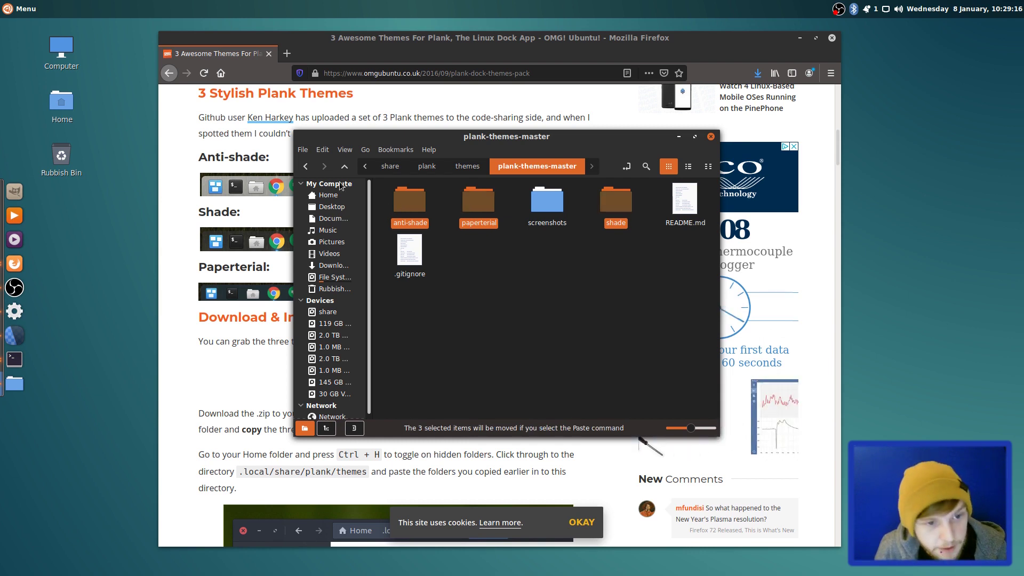
left_click(305, 166)
key("ctrl+v")
left_click(543, 200)
key("Delete")
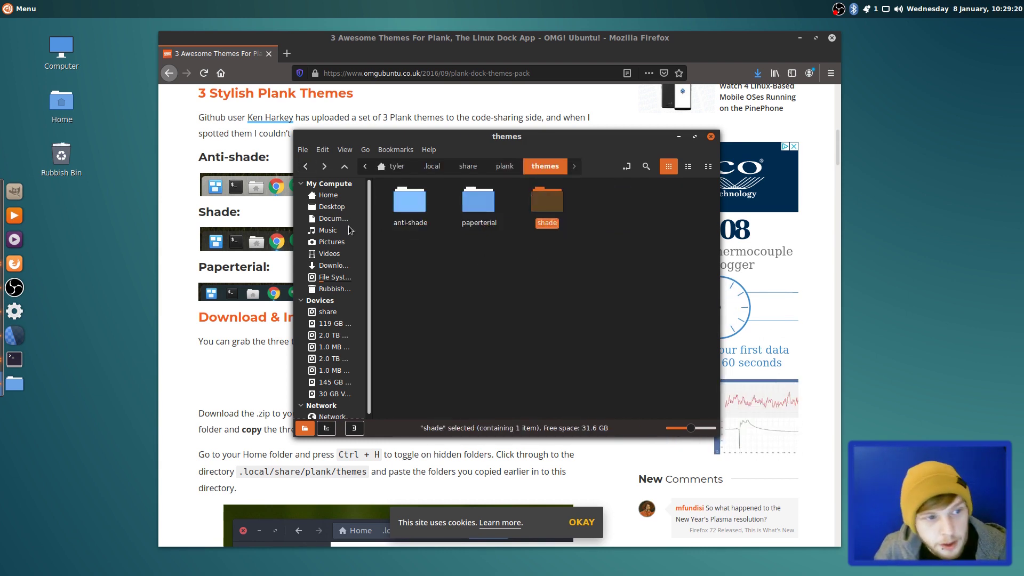
Set the Plank dock theme to shade in Preferences.
right_click(14, 275, "ctrl")
left_click(49, 314)
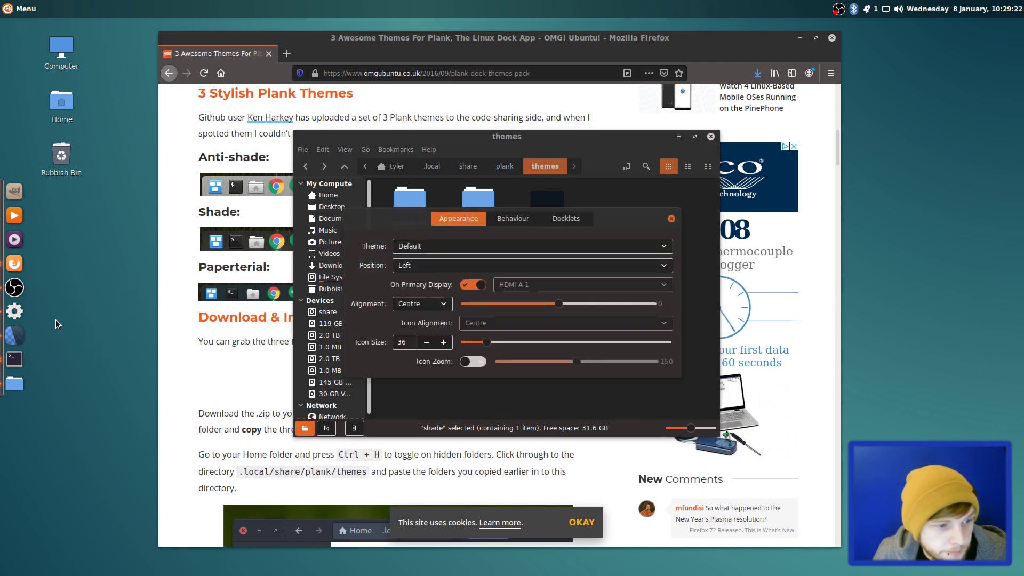
left_click(434, 253)
left_click(429, 341)
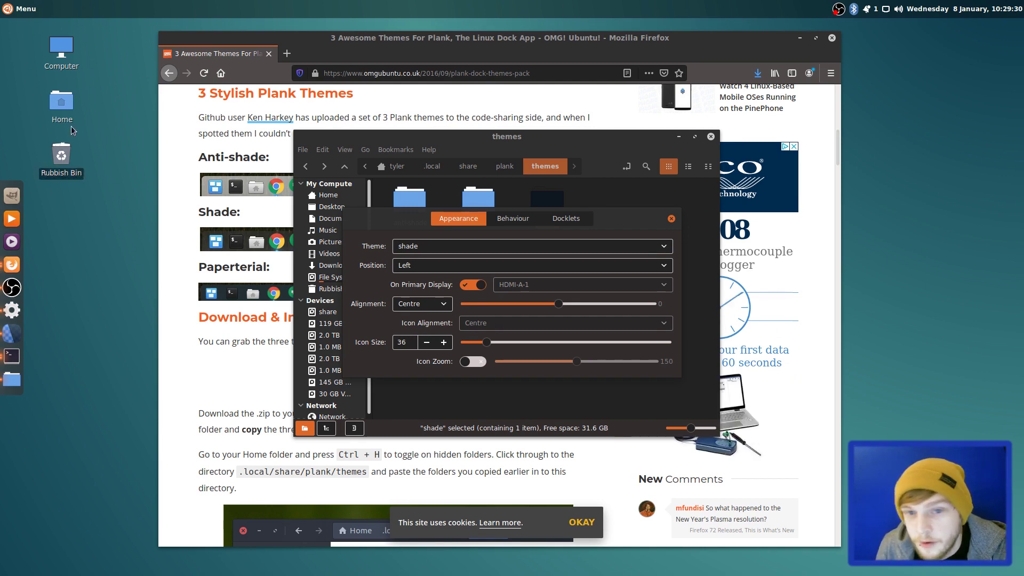
left_click(672, 220)
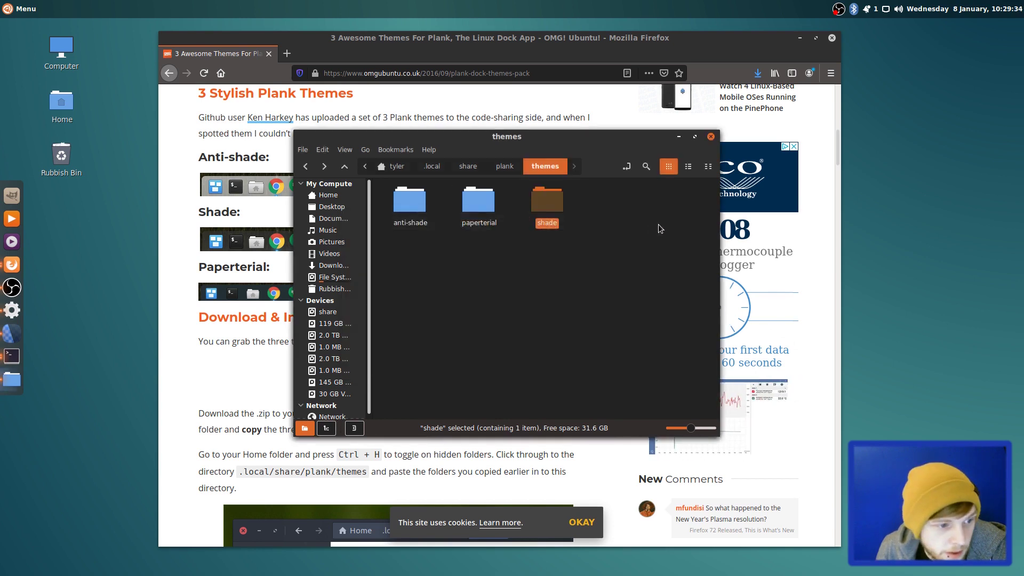
Close the file manager, open a terminal, abandon the half-typed command and exit.
left_click(711, 136)
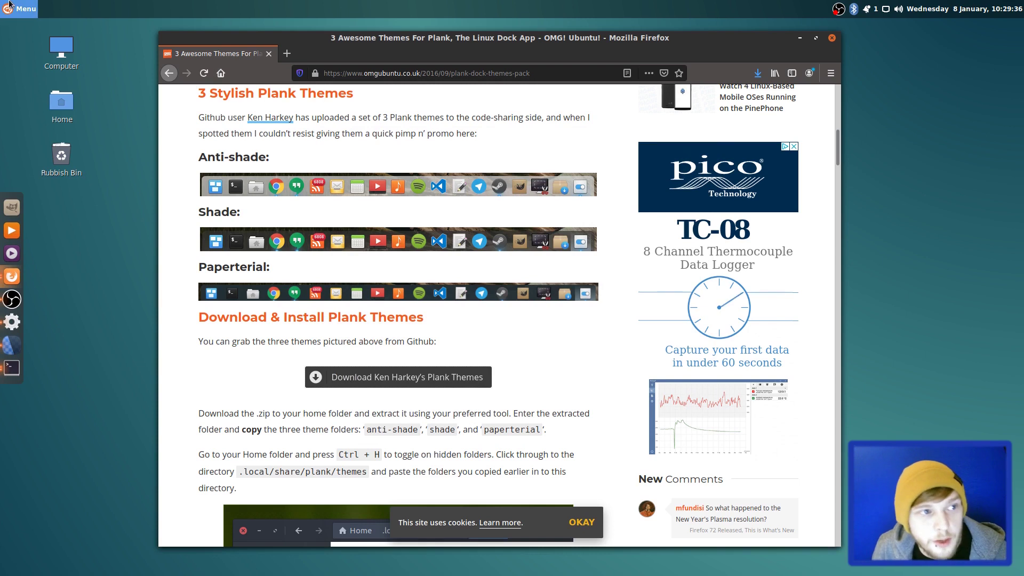
key("ctrl+alt+t")
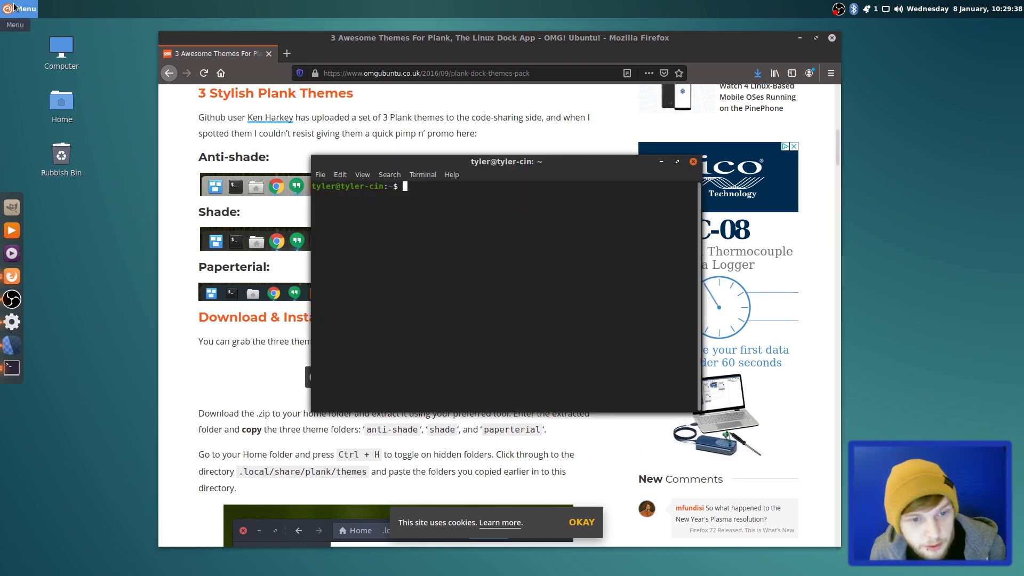
type("sudo apt rem")
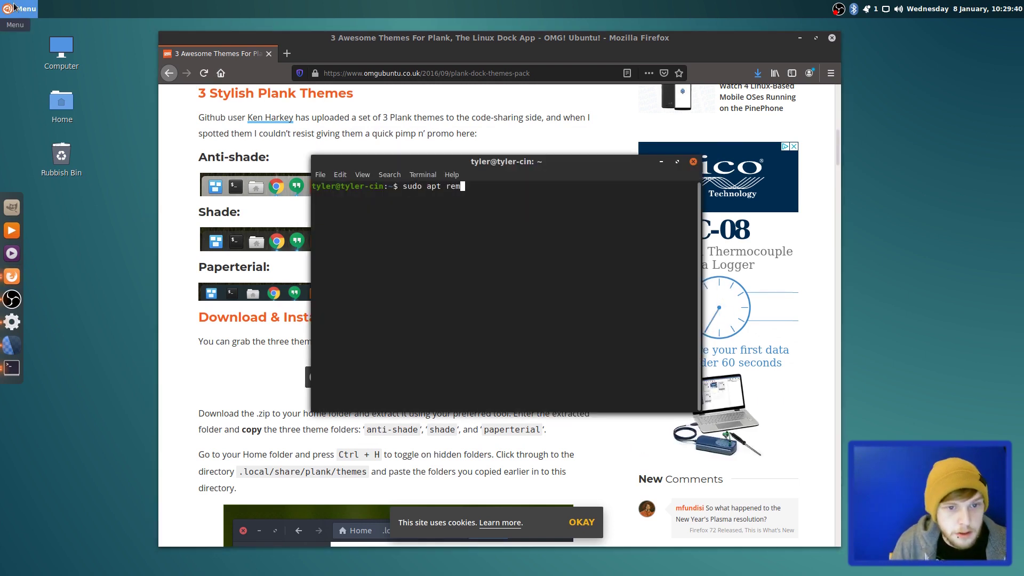
type("o")
key("BackSpace")
key("BackSpace")
key("BackSpace")
key("BackSpace")
key("BackSpace")
key("BackSpace")
key("BackSpace")
key("BackSpace")
key("BackSpace")
key("BackSpace")
key("BackSpace")
key("BackSpace")
key("BackSpace")
type("e")
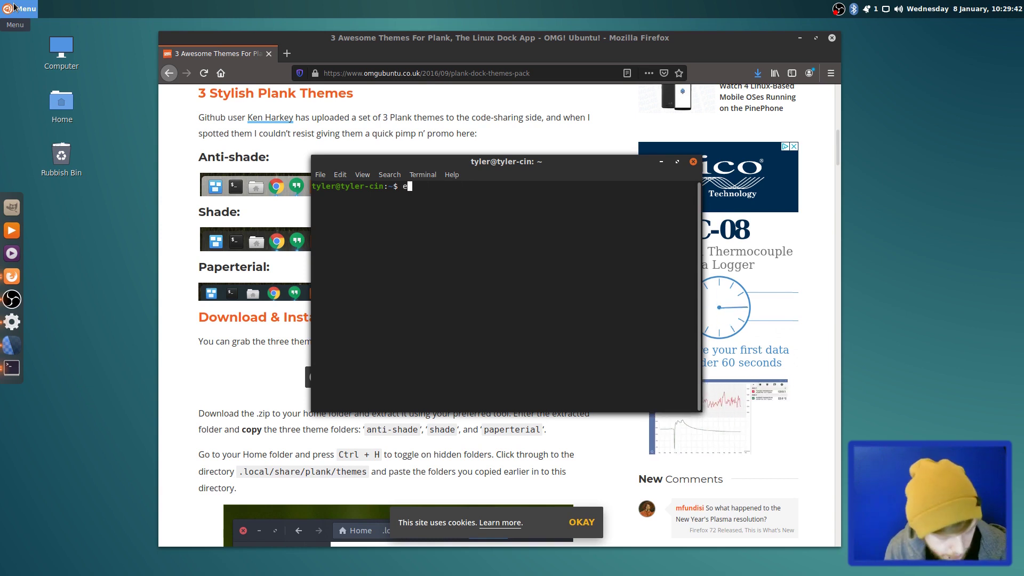
type("xit")
key("Return")
Launch Software from the Menu and search the catalogue for 'evolution'.
left_click(14, 7)
type("soft")
key("Down")
key("Down")
key("Down")
key("Down")
key("Down")
key("Down")
key("Down")
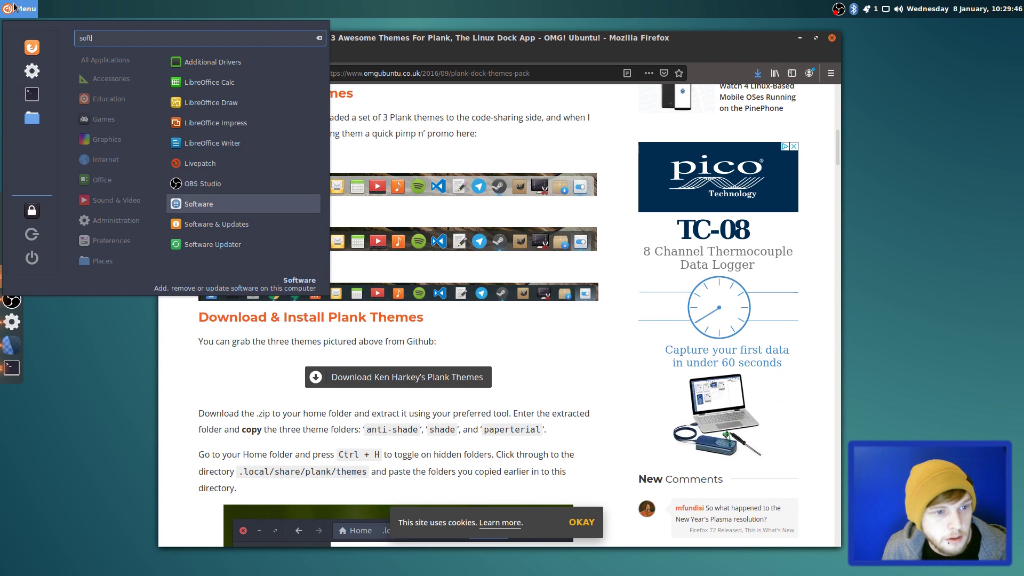
key("Return")
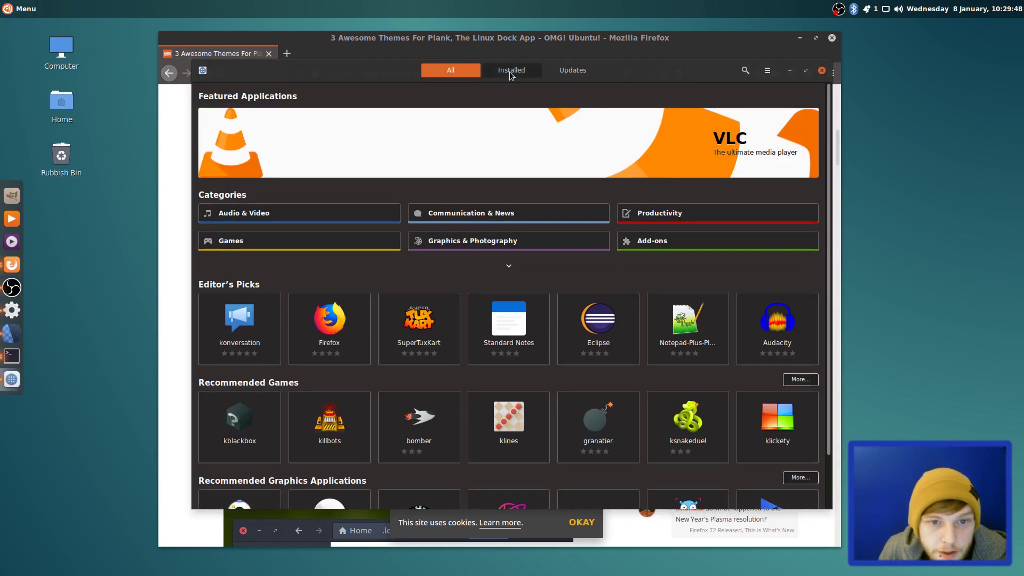
left_click(751, 71)
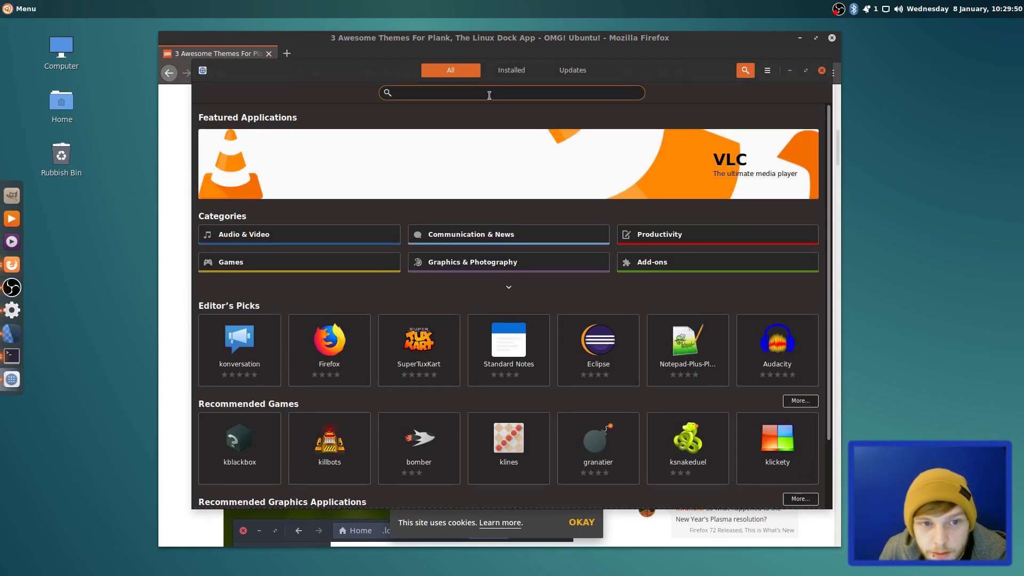
type("evolution")
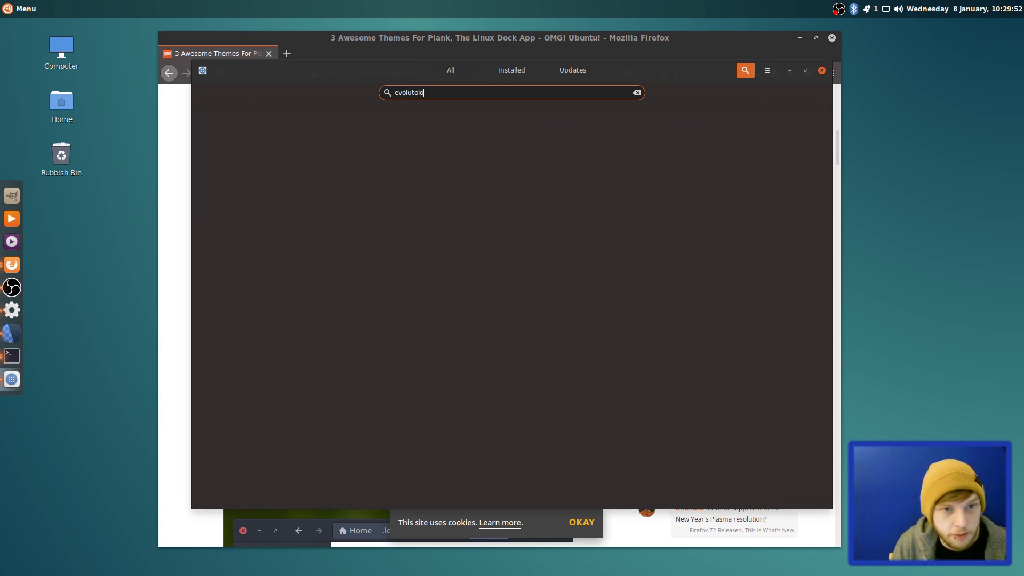
key("BackSpace")
key("BackSpace")
key("BackSpace")
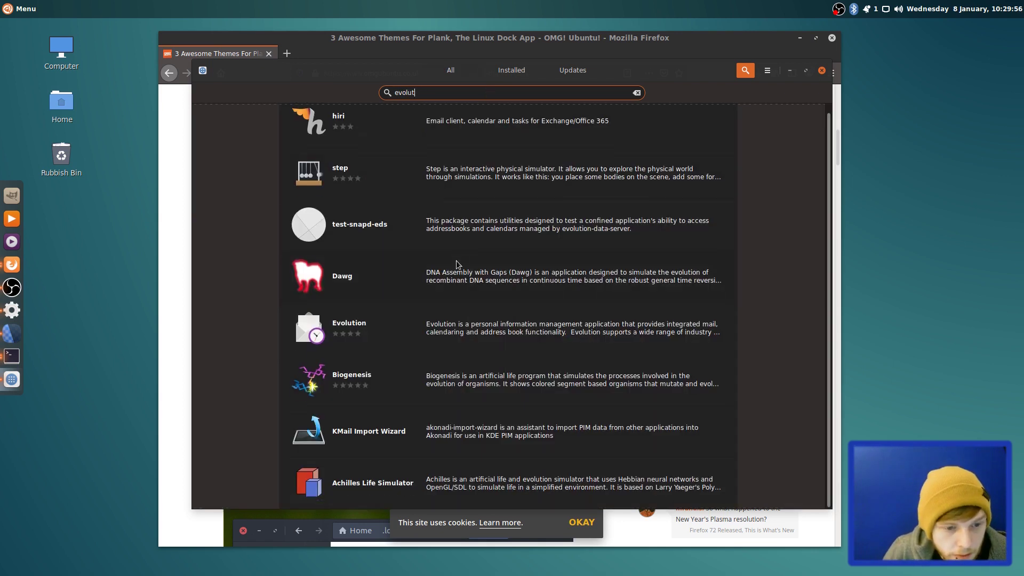
Start installing Evolution, authorising with the account password.
left_click(373, 328)
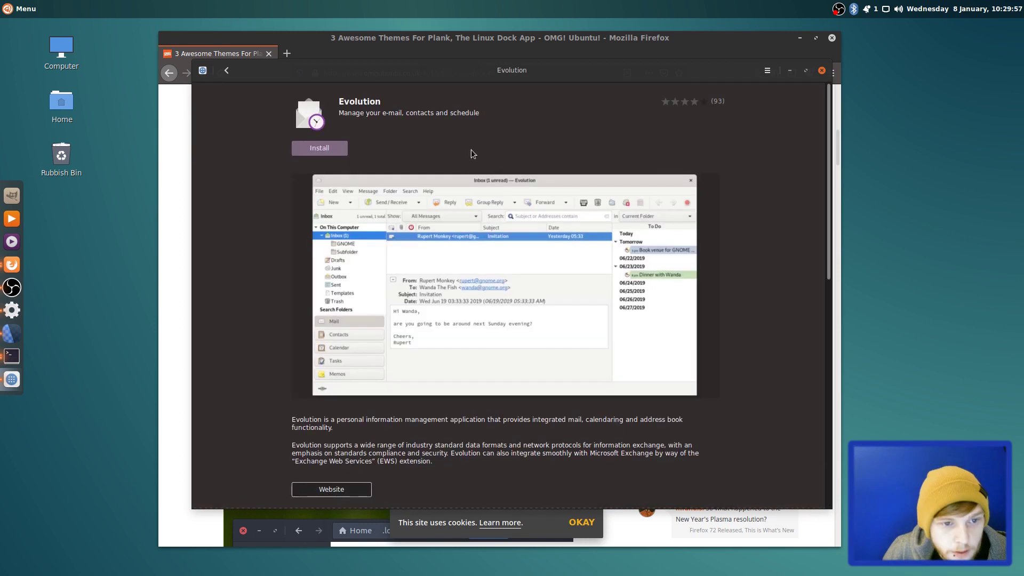
left_click(328, 144)
type("*******")
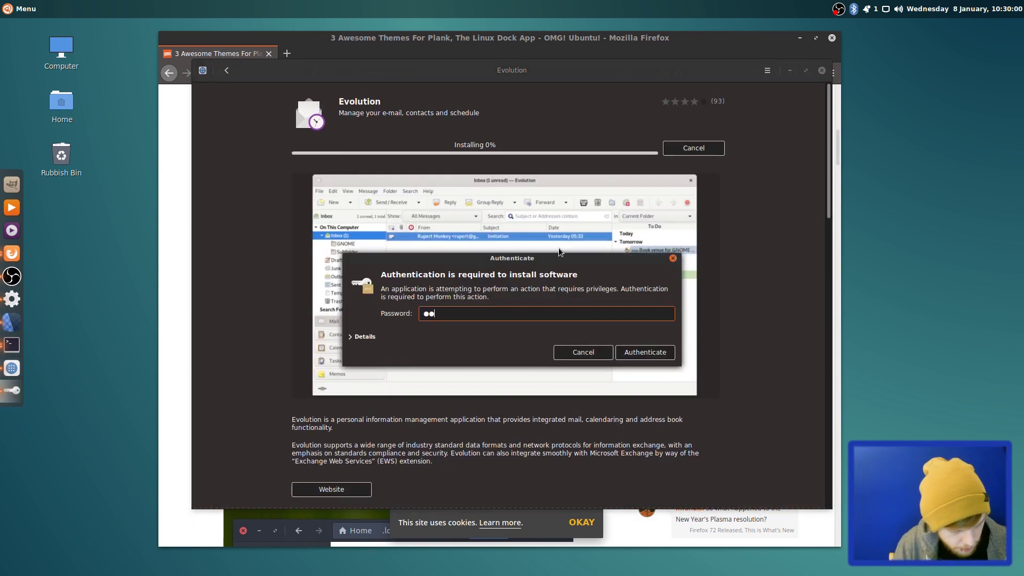
type("*")
key("Return")
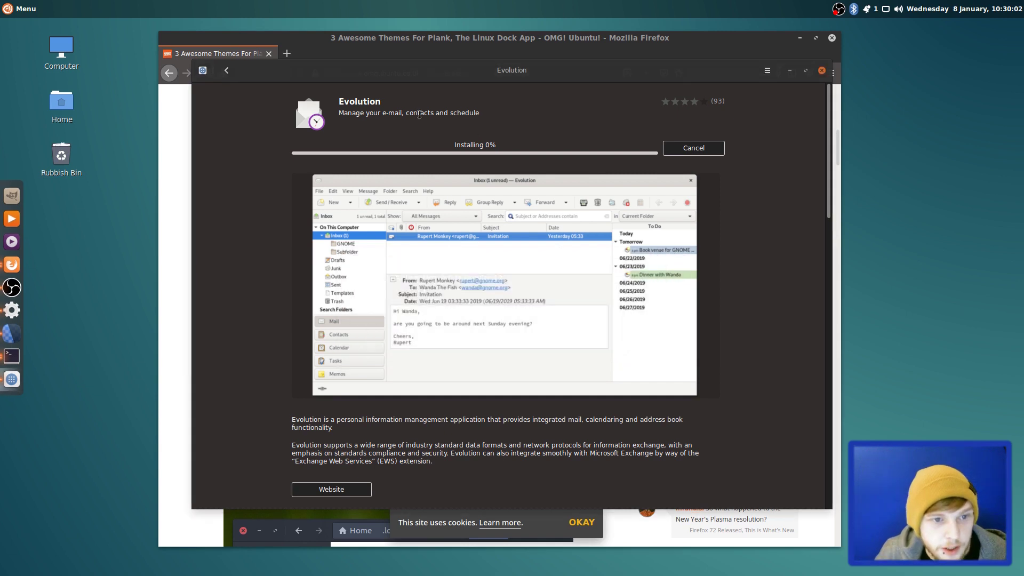
Return to the search results and reopen Evolution's details page while it installs.
left_click(226, 72)
left_click(444, 93)
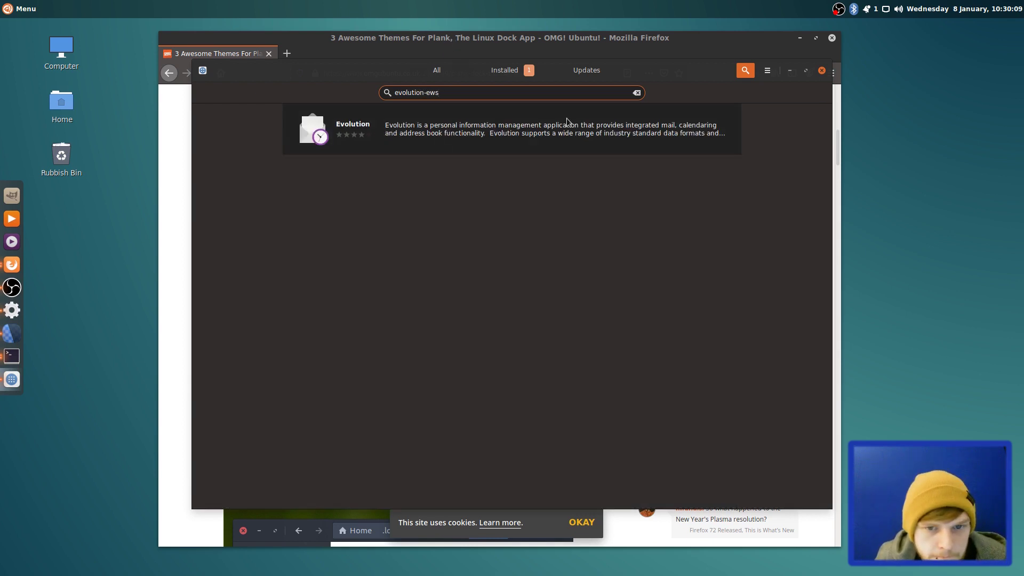
left_click(567, 121)
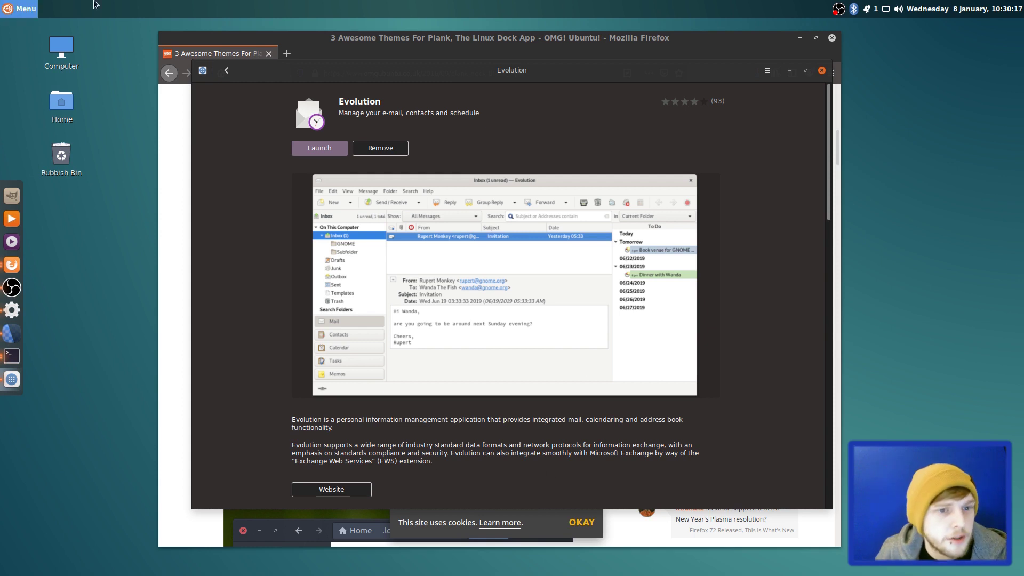
left_click(5, 8)
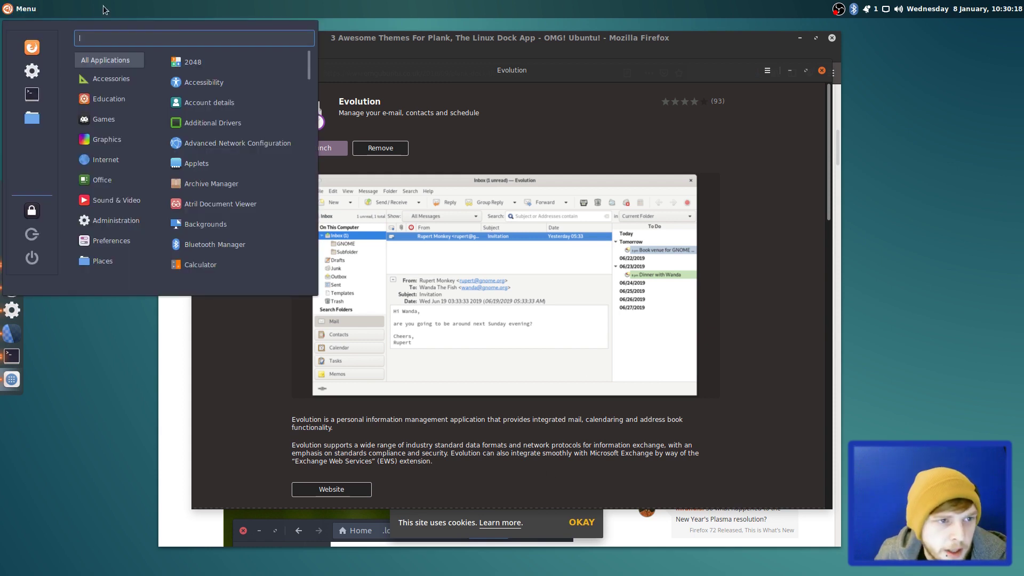
left_click(790, 42)
Minimize Software and Firefox, launch Evolution via 'evol', then show the desktop.
left_click(790, 70)
left_click(800, 38)
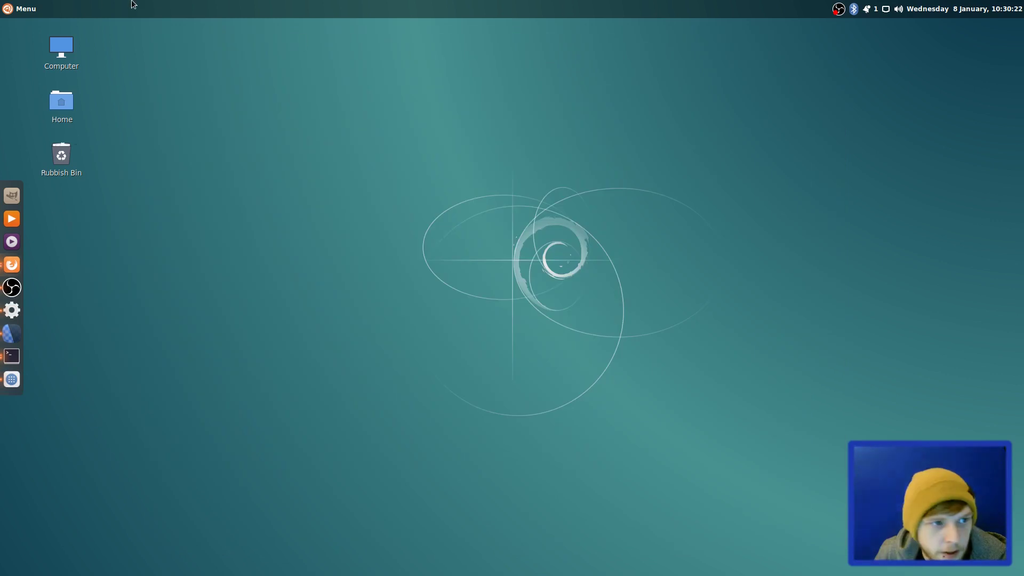
left_click(6, 8)
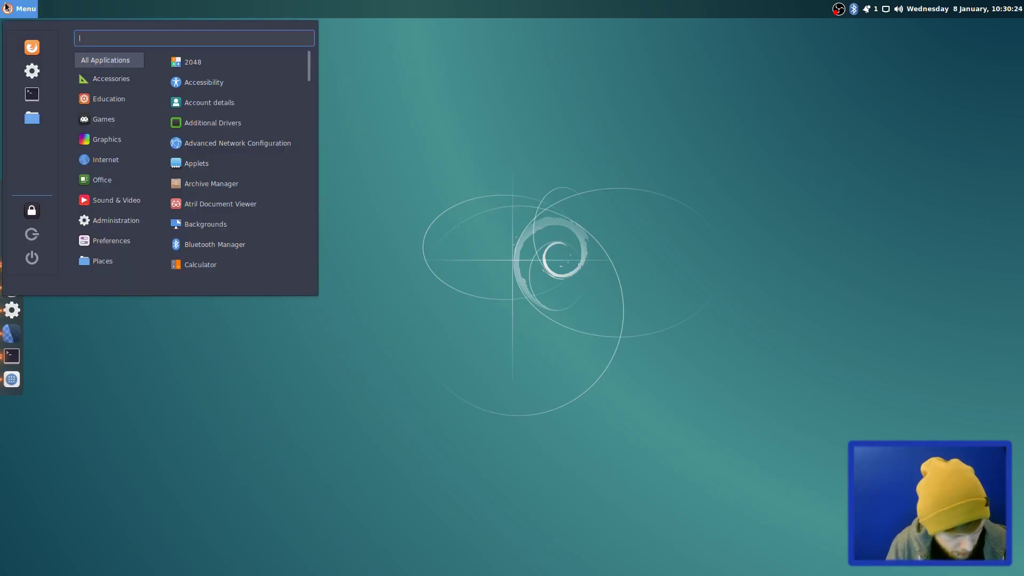
type("evol")
key("Return")
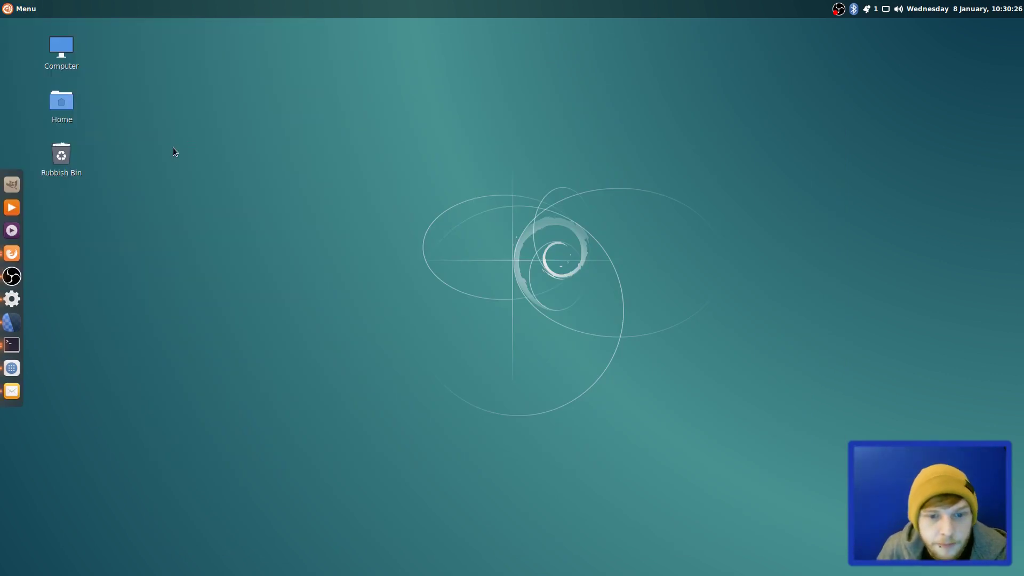
key("super+d")
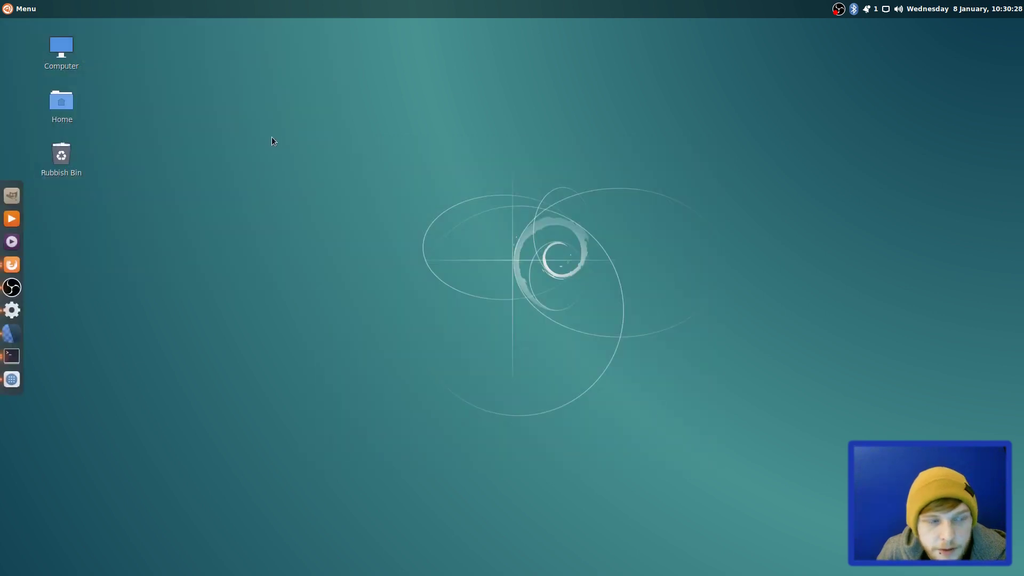
Launch Online Accounts and choose to add a Microsoft Exchange account.
key("super")
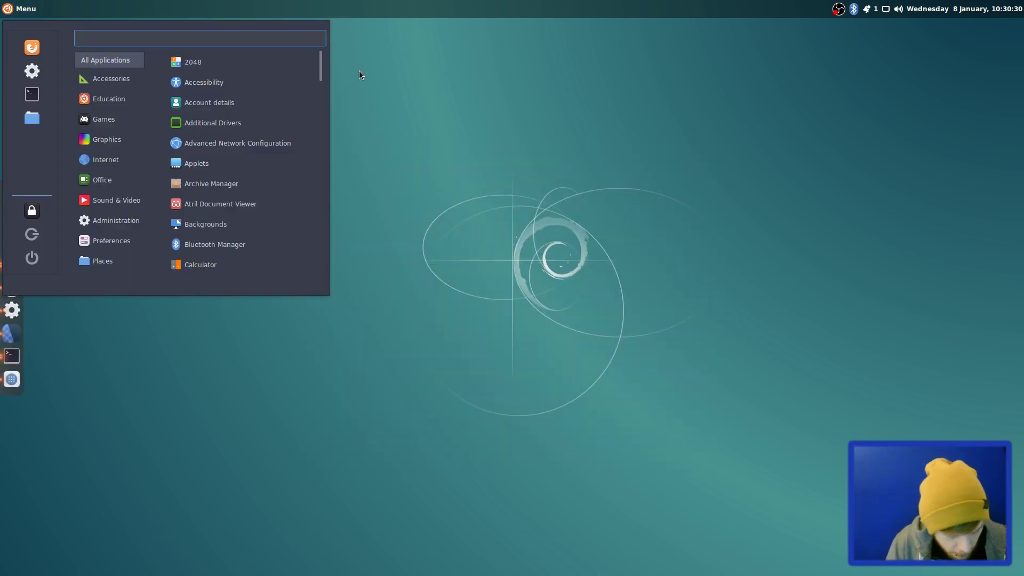
type("online")
key("Return")
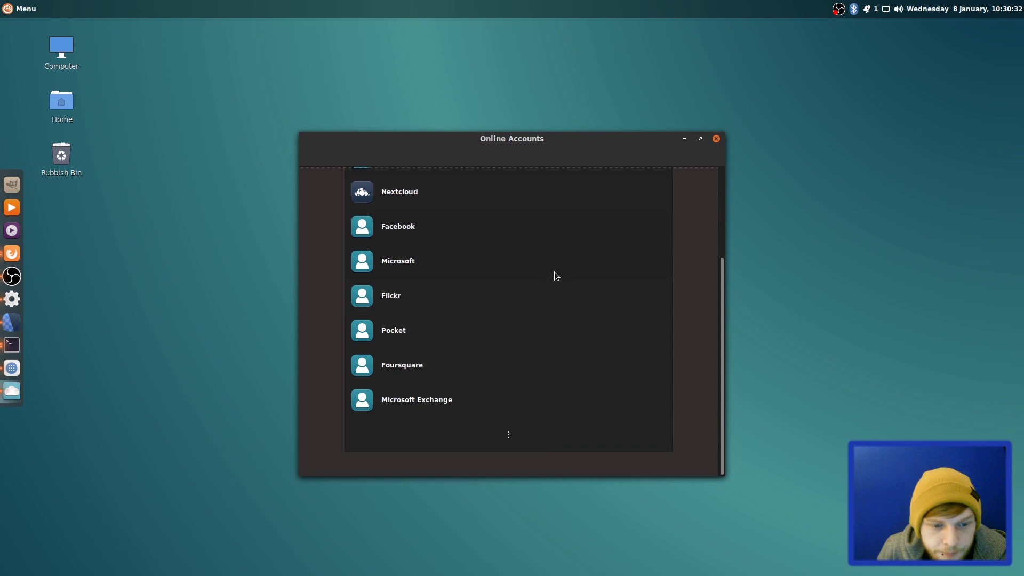
left_click(446, 388)
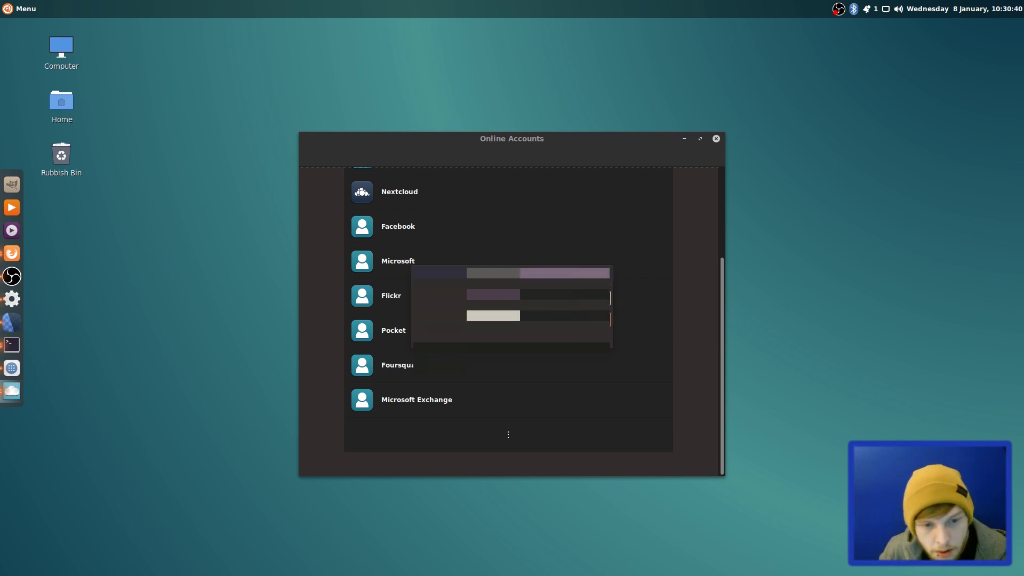
Submit the Exchange account details, unlock the login keyring, and close the account dialog.
left_click(538, 337)
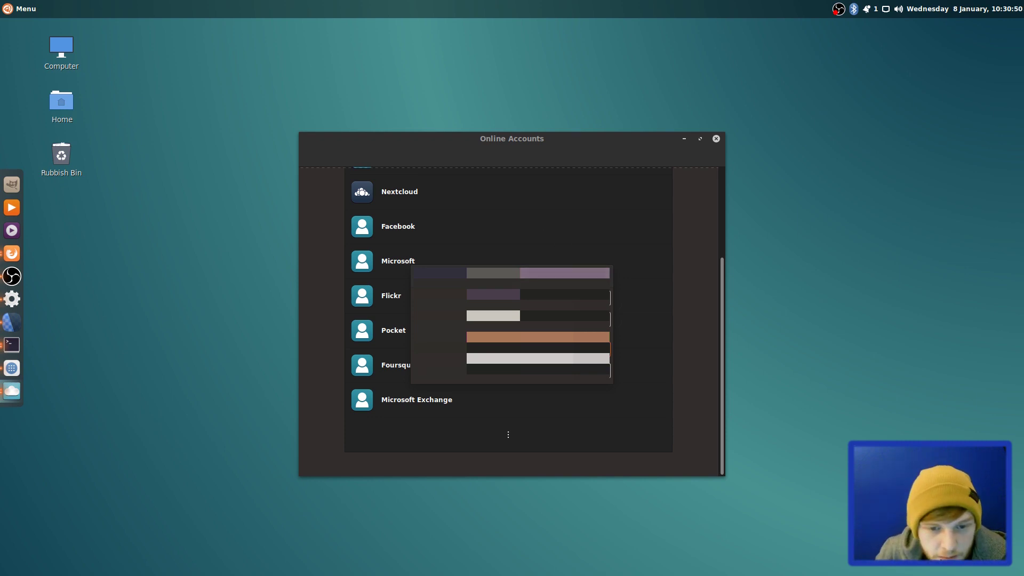
key("Return")
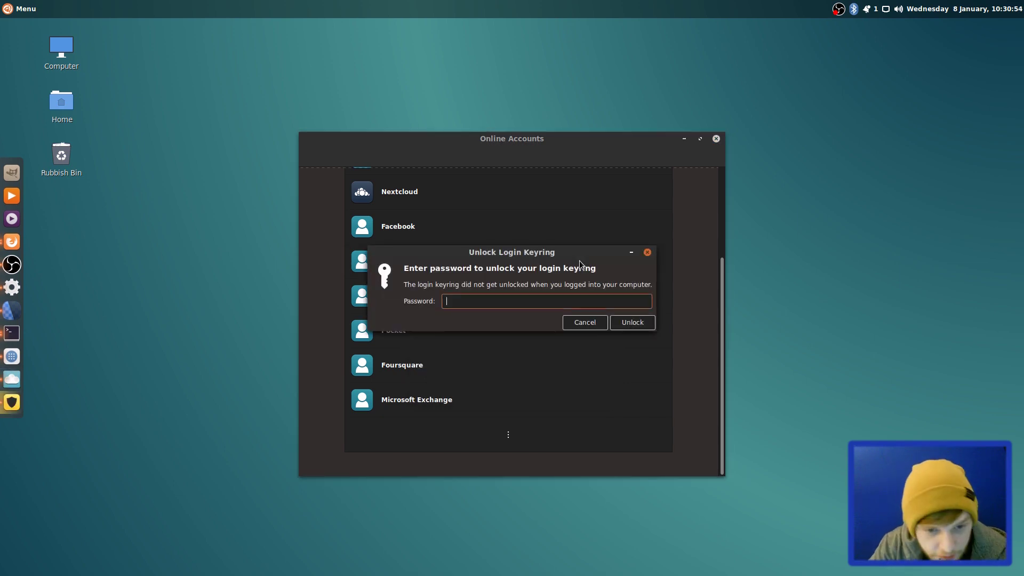
type("*******")
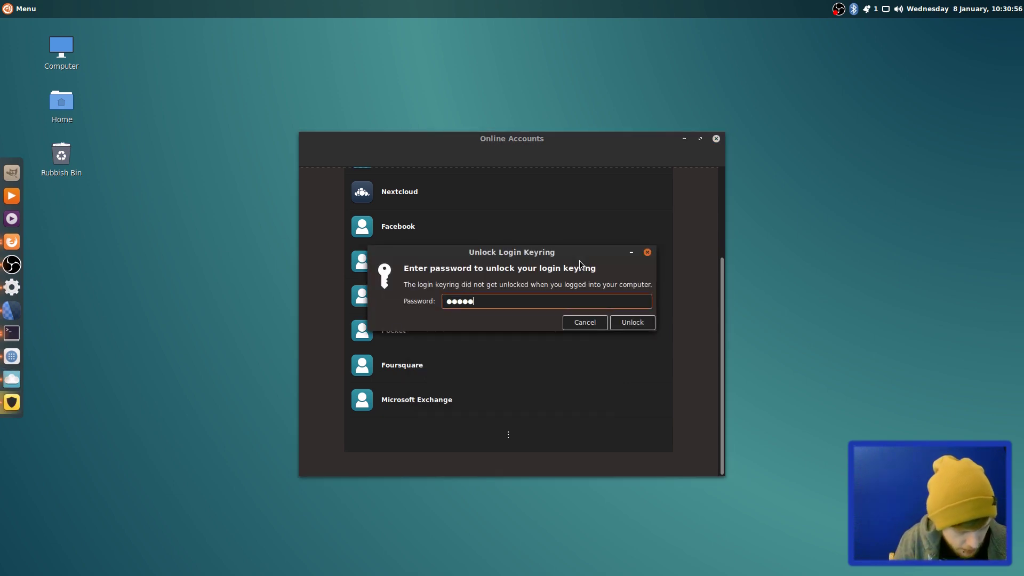
type("*")
key("Return")
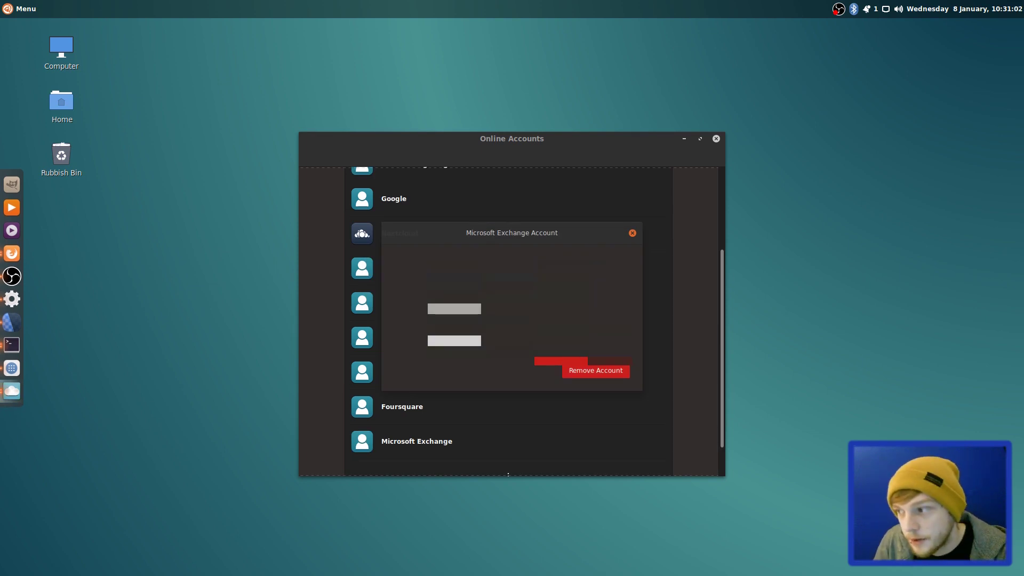
left_click(632, 233)
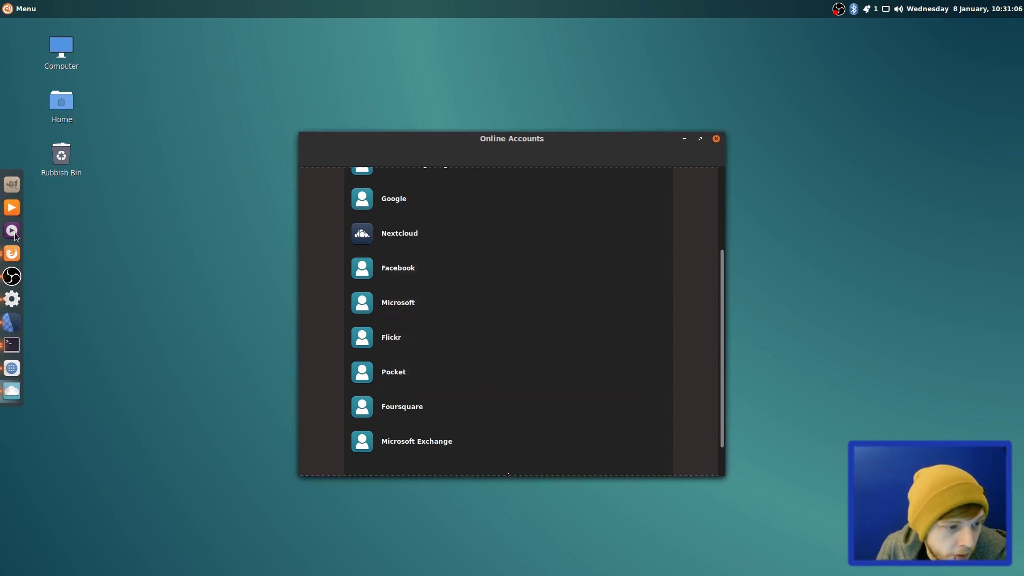
left_click(13, 5)
type("evo")
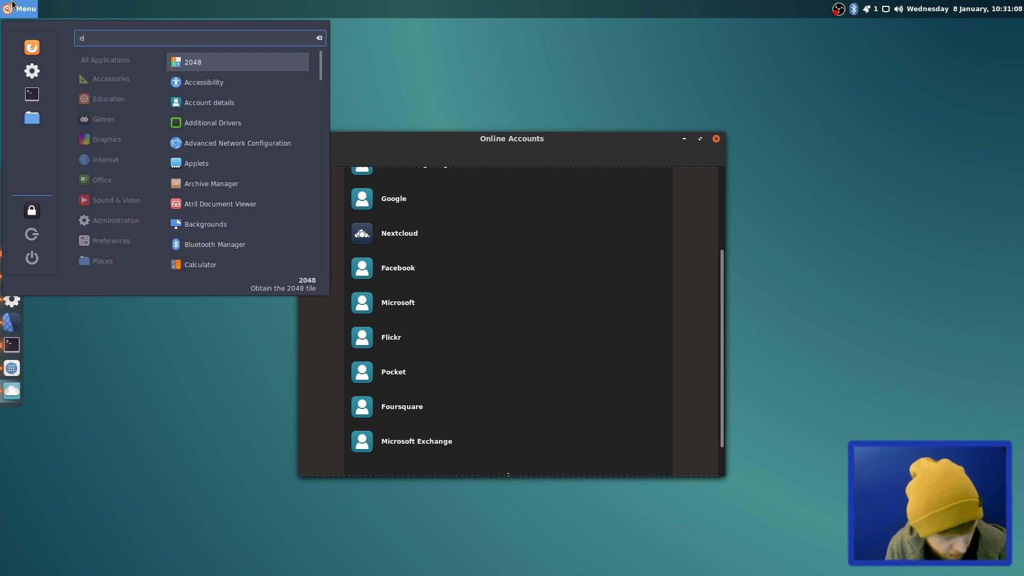
key("Return")
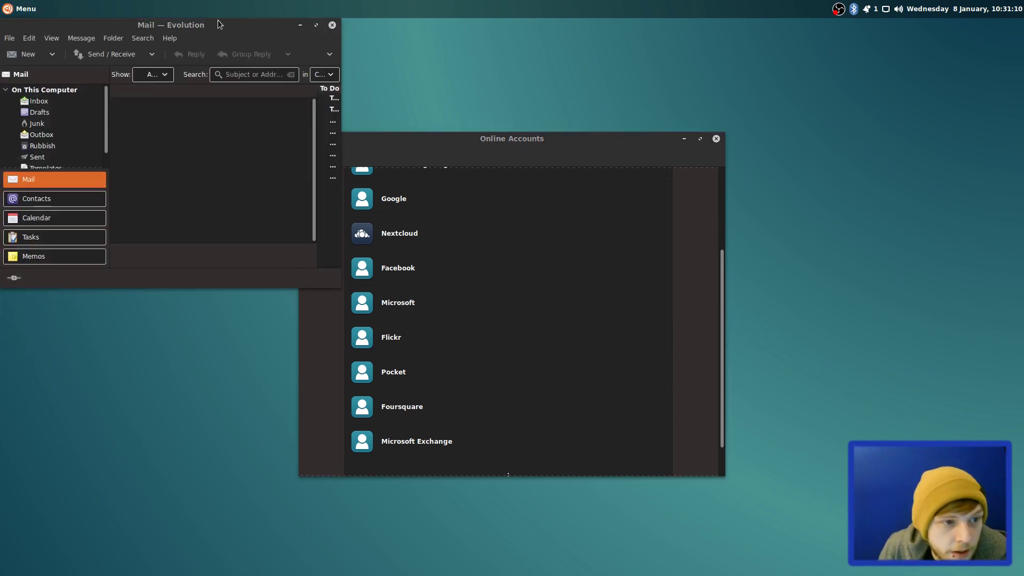
left_click_drag(476, 154, 713, 144)
left_click(712, 460)
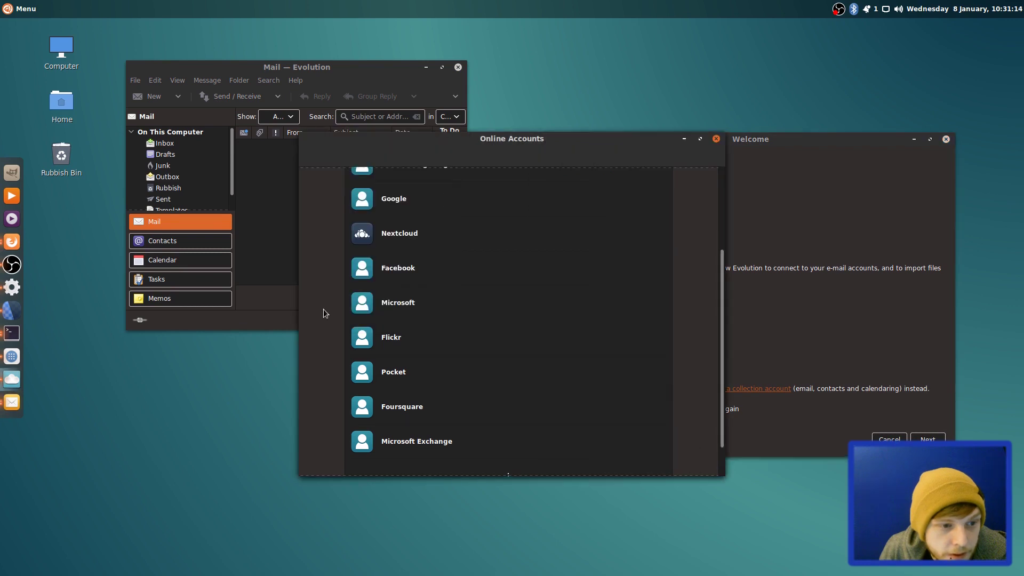
left_click_drag(468, 332, 771, 505)
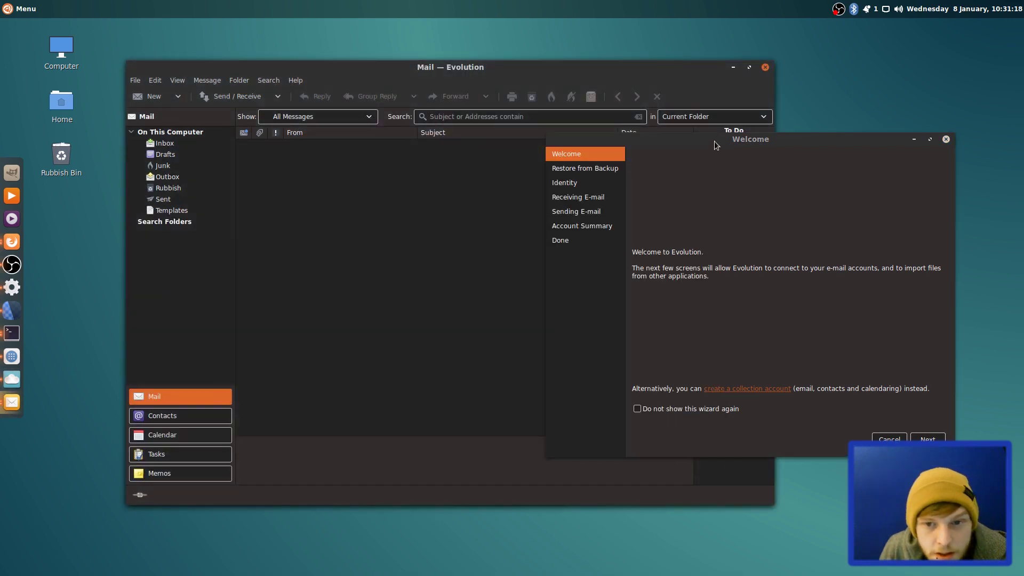
left_click_drag(715, 145, 441, 167)
left_click(617, 462)
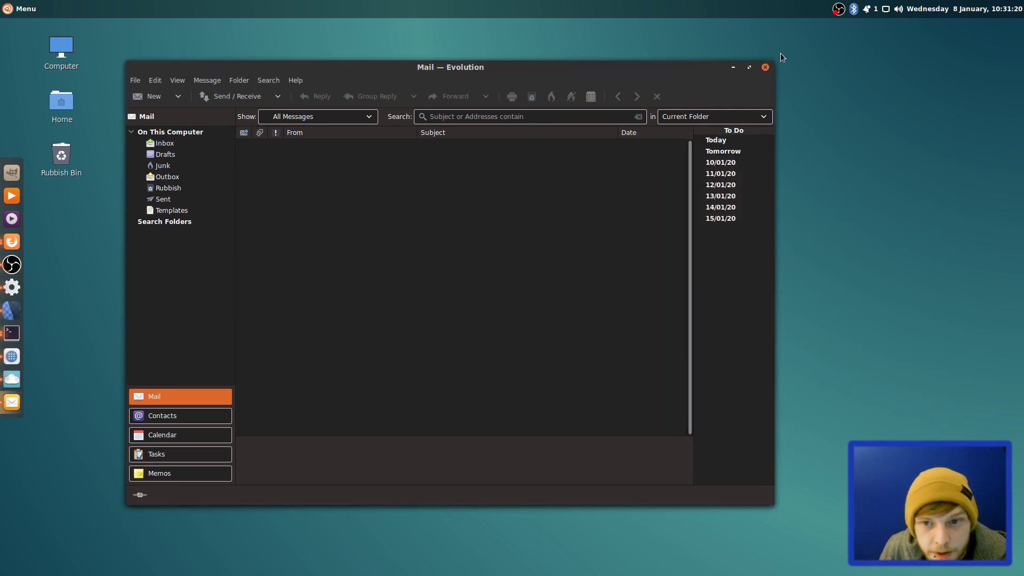
left_click(765, 67)
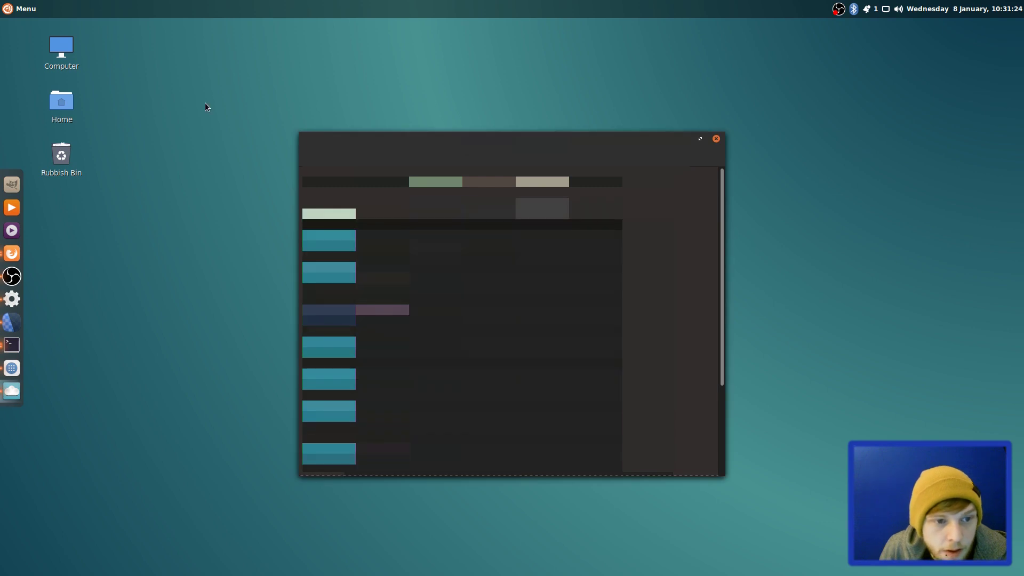
Install evolution-ews with sudo apt install, entering the password and confirming with y.
key("ctrl+alt+t")
type("sudo")
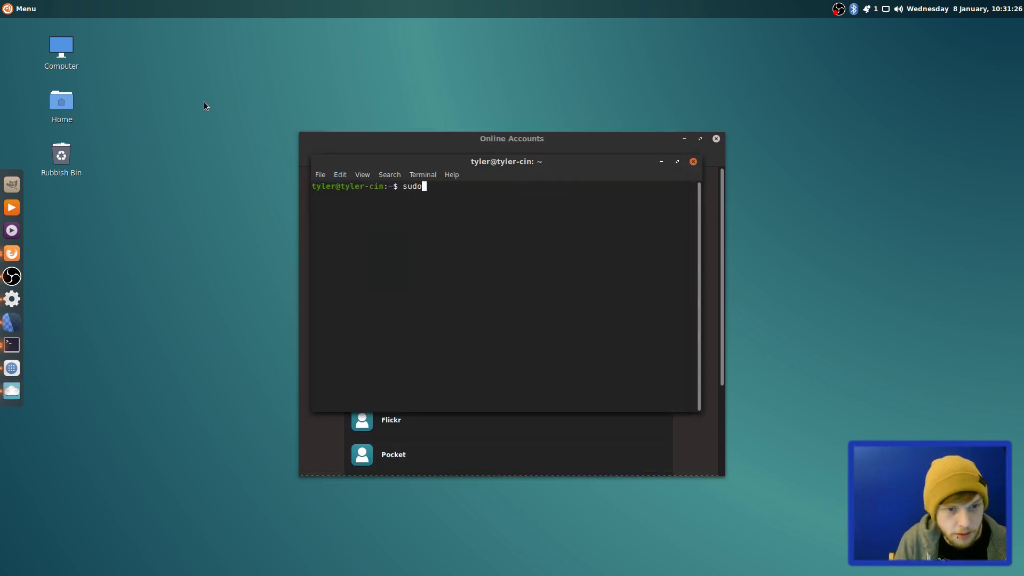
type(" apt install")
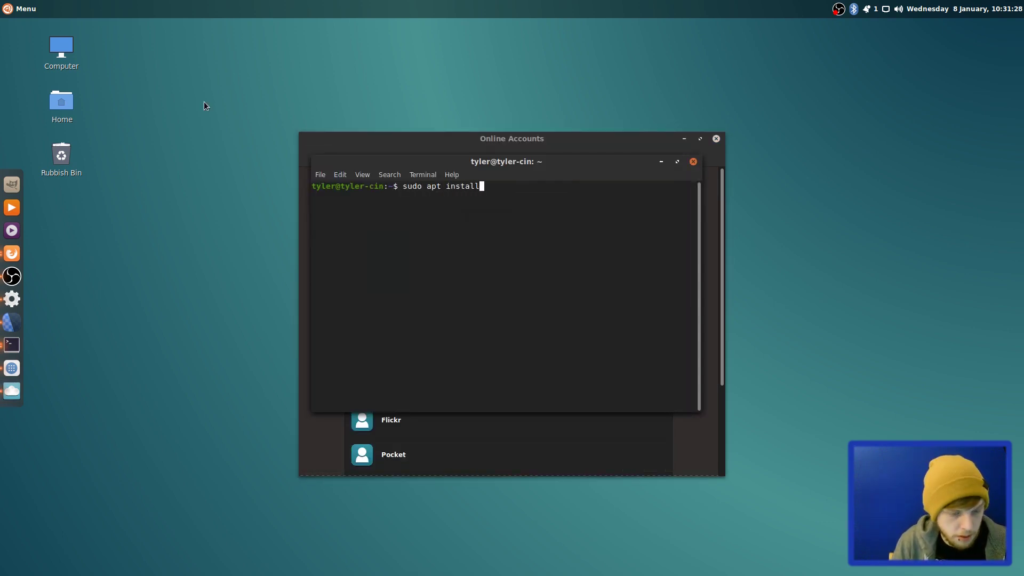
type(" evolution-ews")
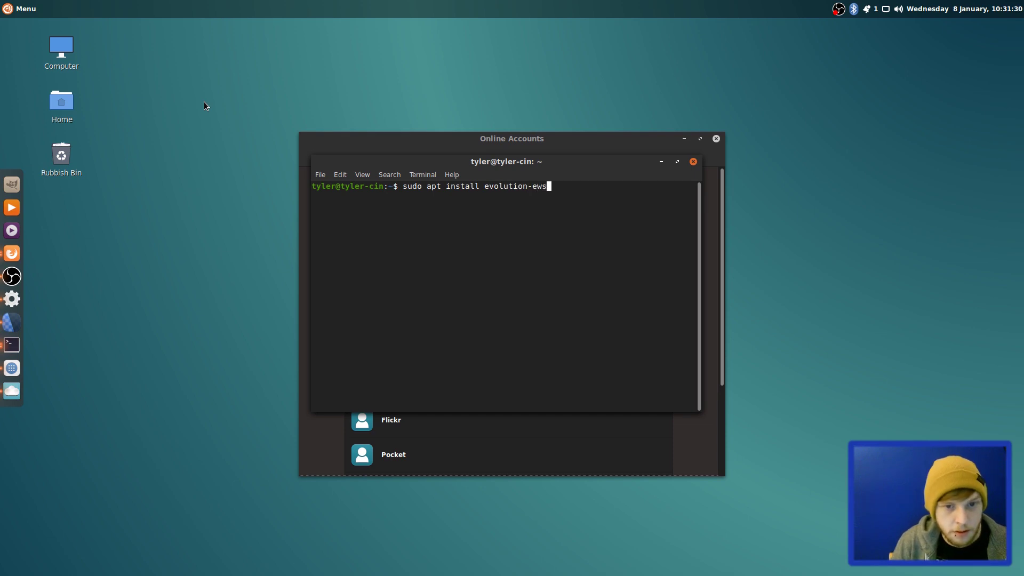
key("Return")
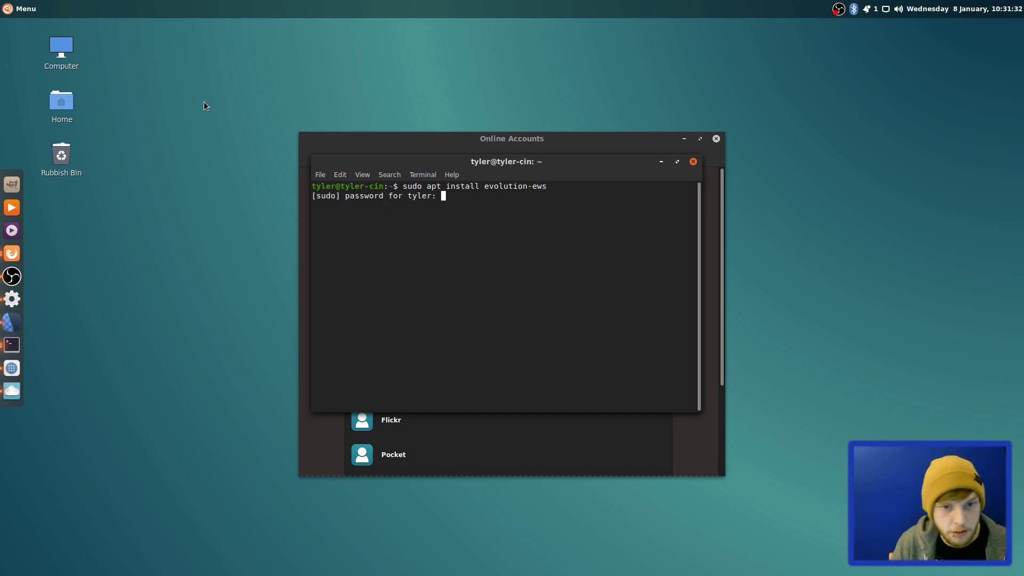
key("Return")
type("y")
key("Return")
left_click_drag(549, 154, 700, 113)
Bring Online Accounts forward, then open and close the Microsoft Exchange account dialog.
left_click(418, 153)
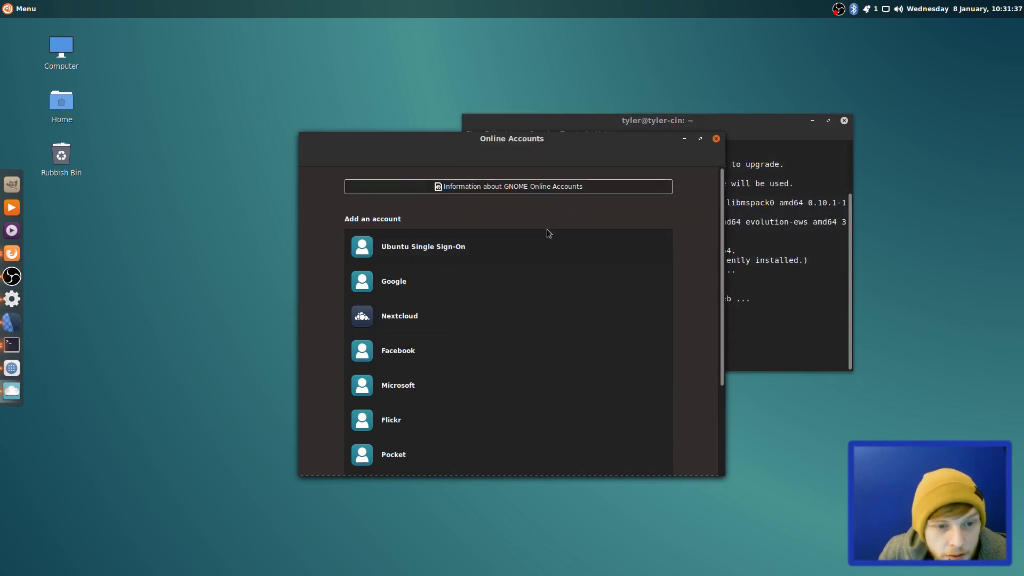
scroll(469, 399, "down", 3)
left_click(463, 403)
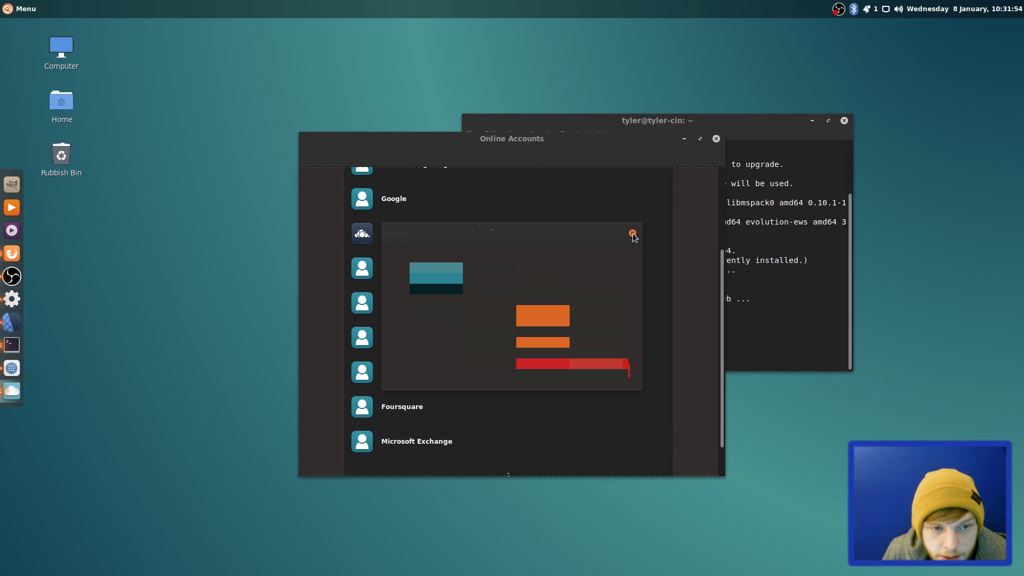
left_click(632, 234)
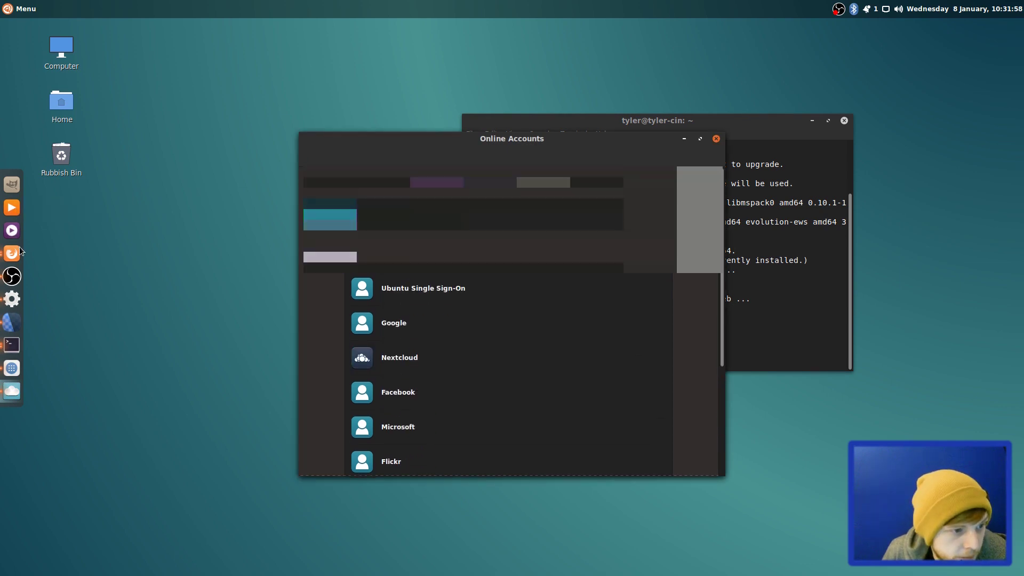
Launch Evolution from the Menu search 'evol'.
key("super")
type("evol")
key("Return")
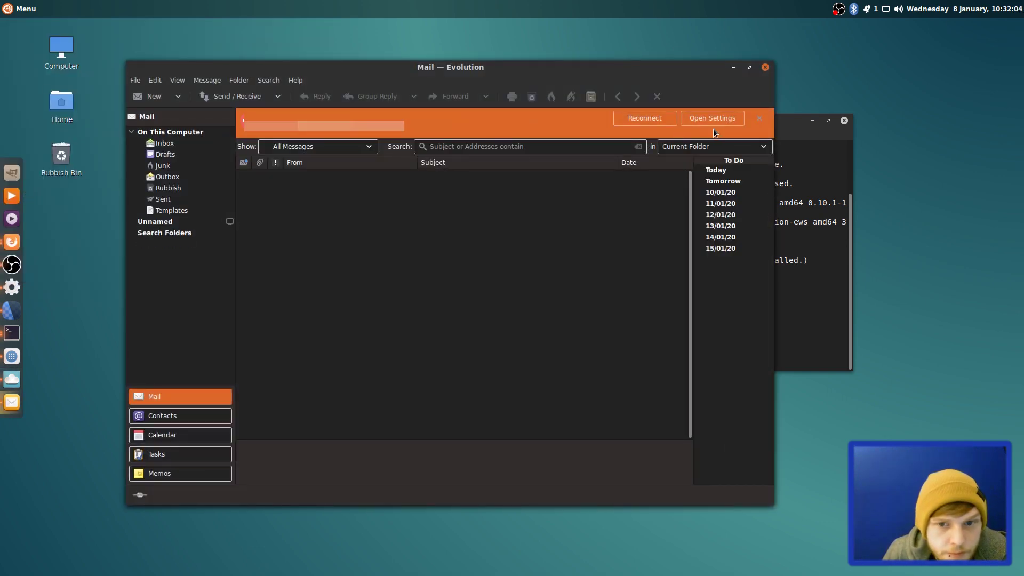
Reconnect Evolution to the mail account and look through its Tasks, Memos and Calendar lists.
left_click(627, 121)
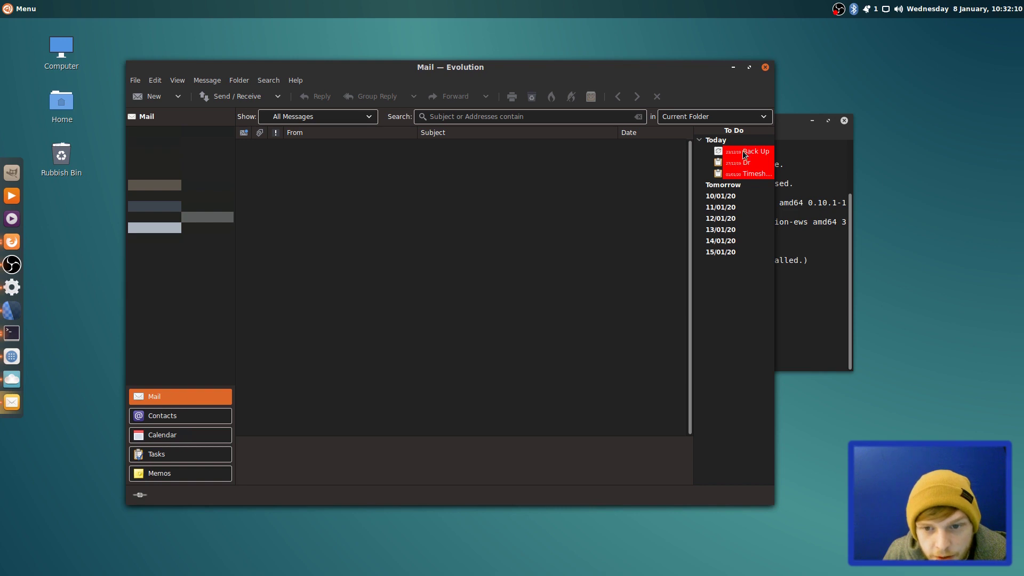
left_click(161, 456)
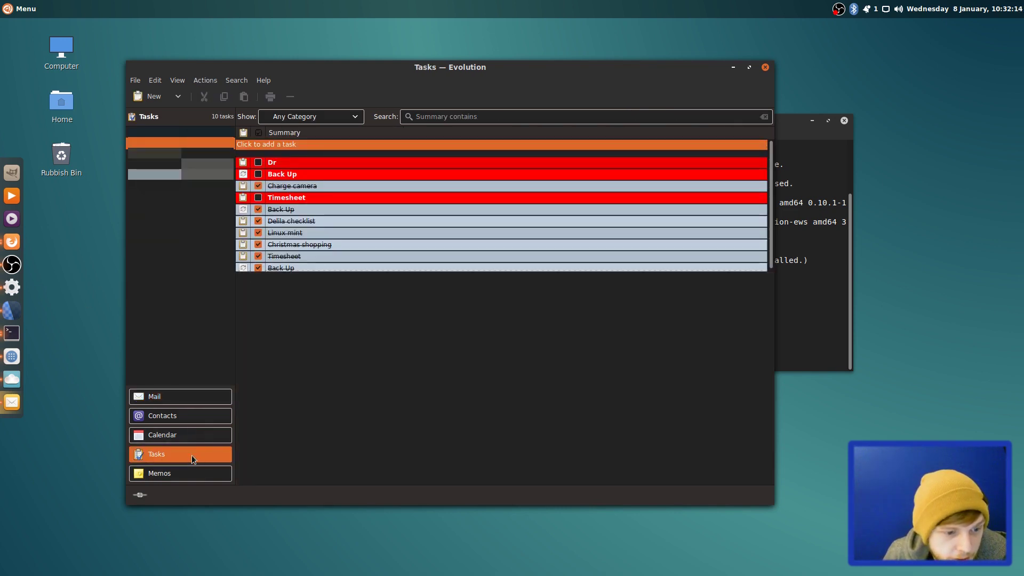
left_click(187, 474)
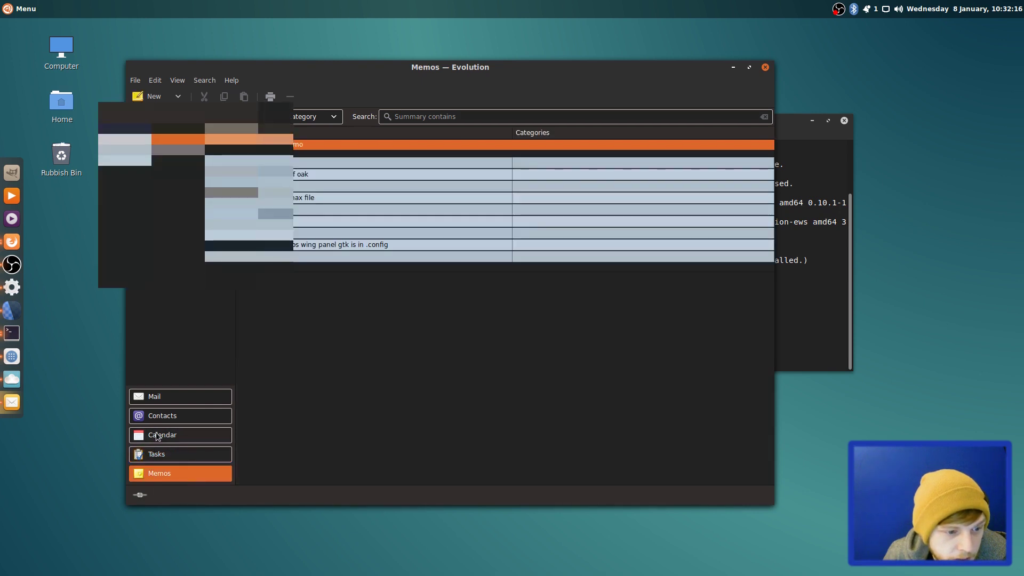
left_click(203, 435)
Show the calendar in Month view, maximise the window, then close Evolution.
key("ctrl+4")
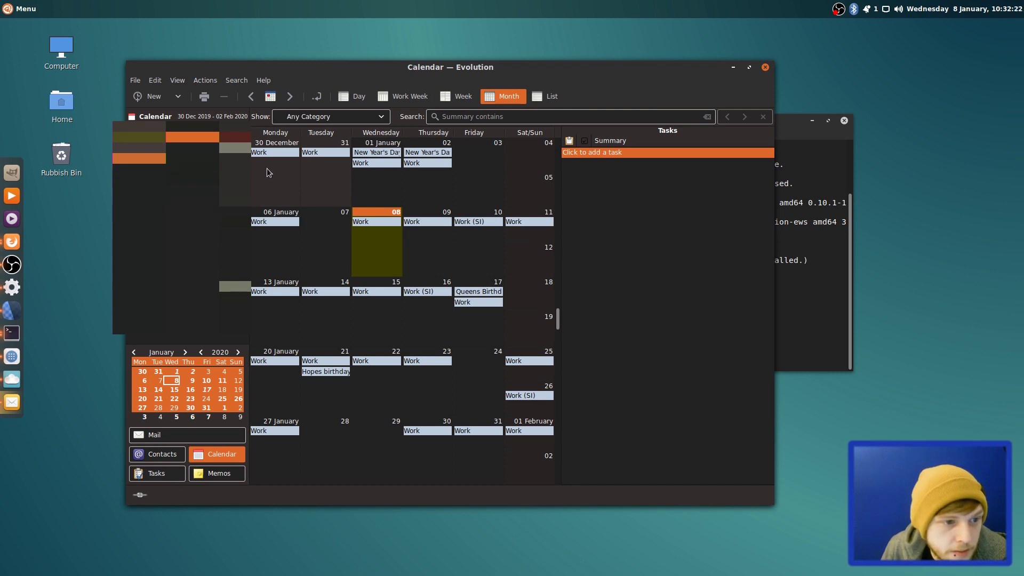
left_click(749, 67)
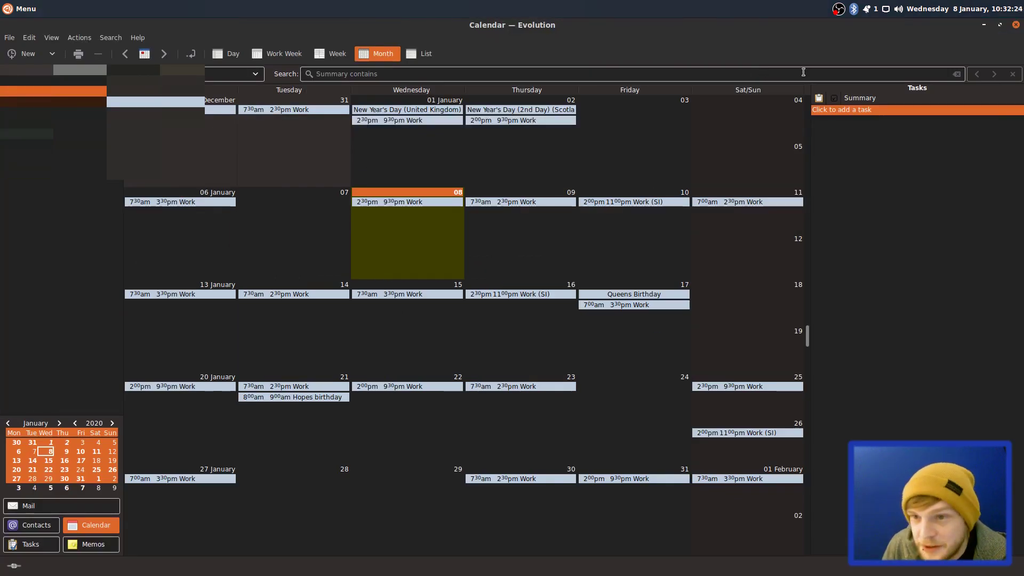
left_click(1015, 25)
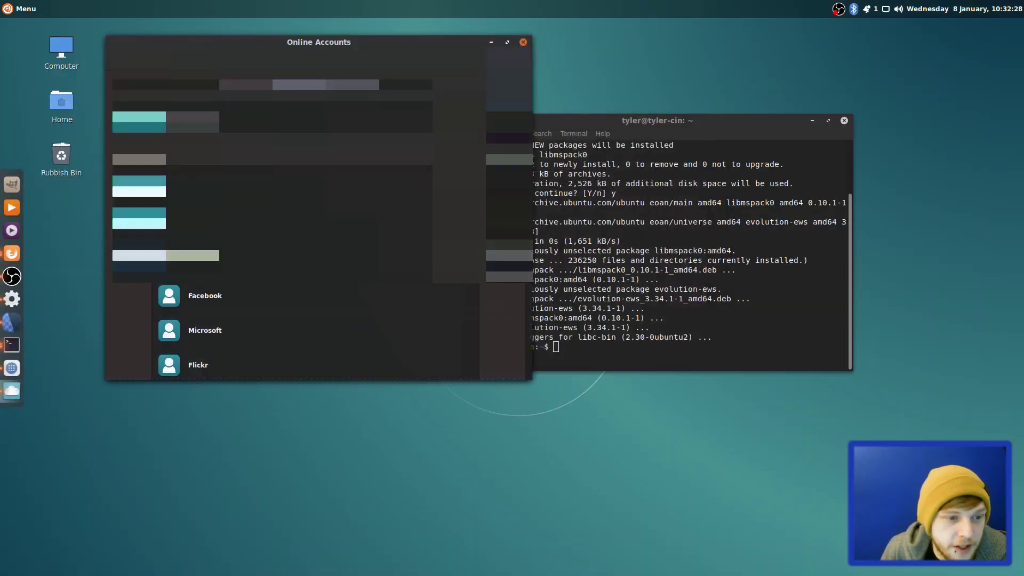
Close the Online Accounts window and move the terminal down and left.
scroll(314, 331, "down", 2)
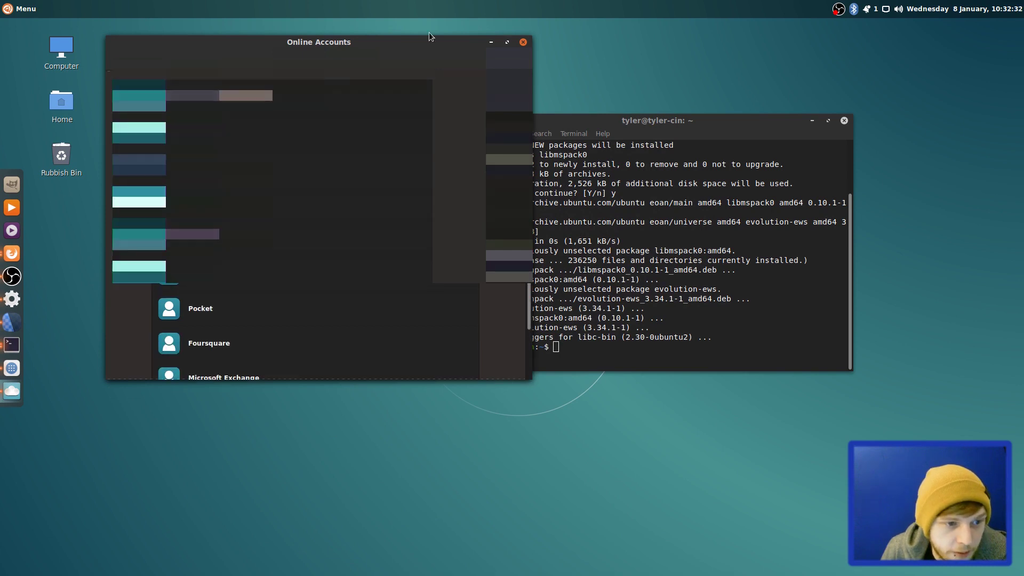
left_click(523, 42)
left_click_drag(639, 124, 474, 147)
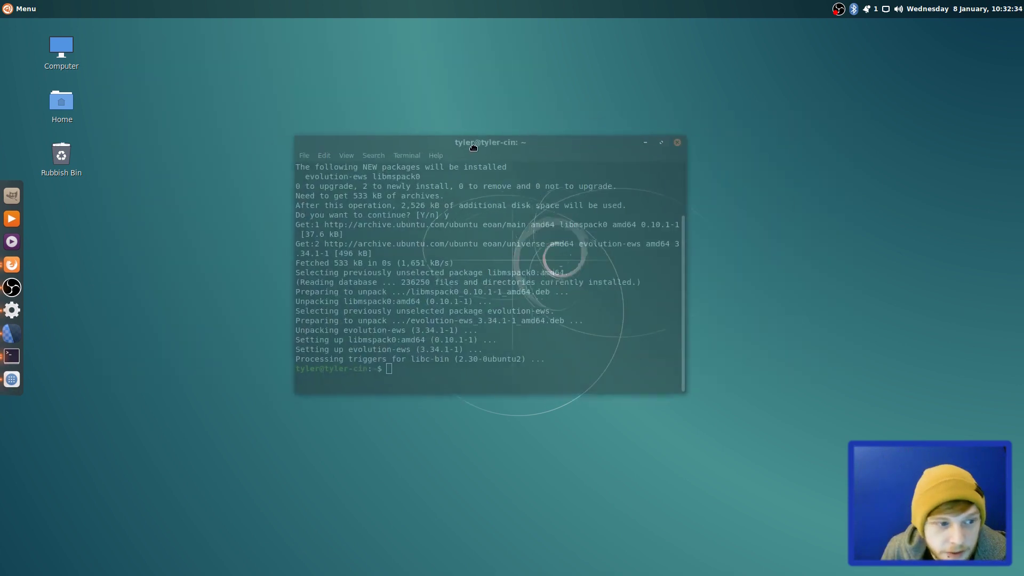
Browse the Menu, search 'gimp' and 'tim', close it, and enter 'sudo apt' in the terminal.
left_click(19, 8)
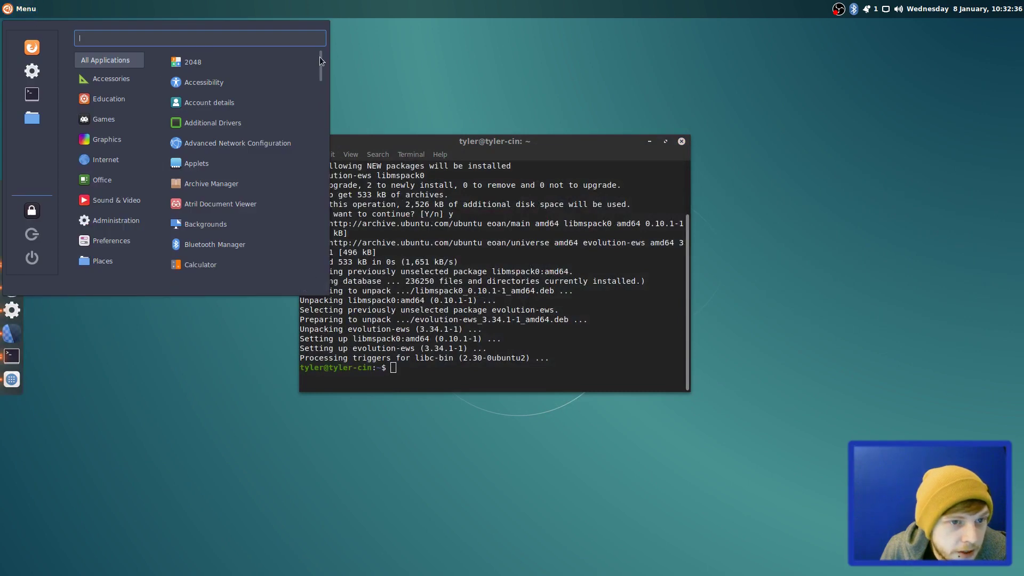
scroll(319, 70, "down", 3)
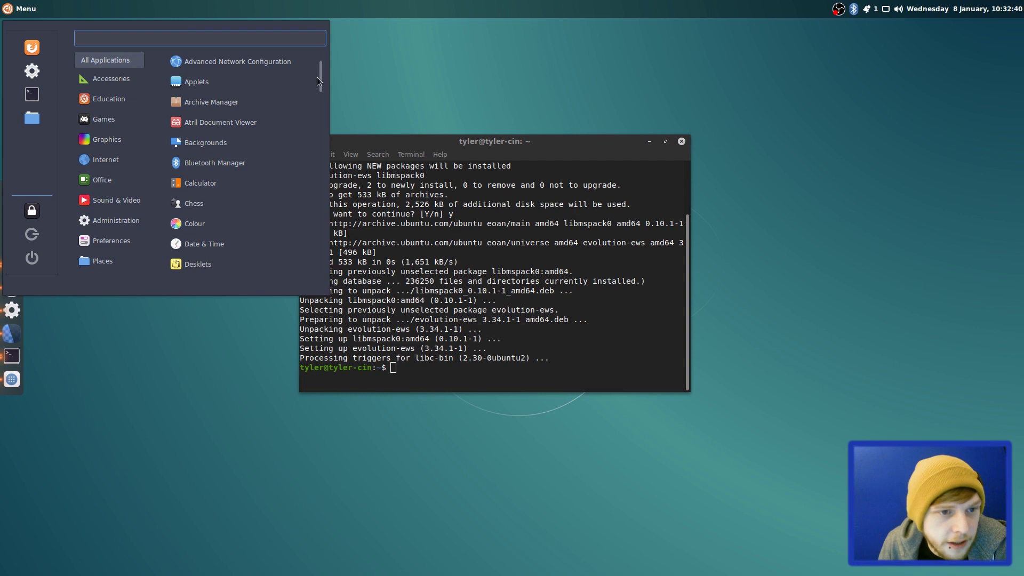
left_click_drag(321, 89, 312, 221)
left_click(140, 60)
type("gimp")
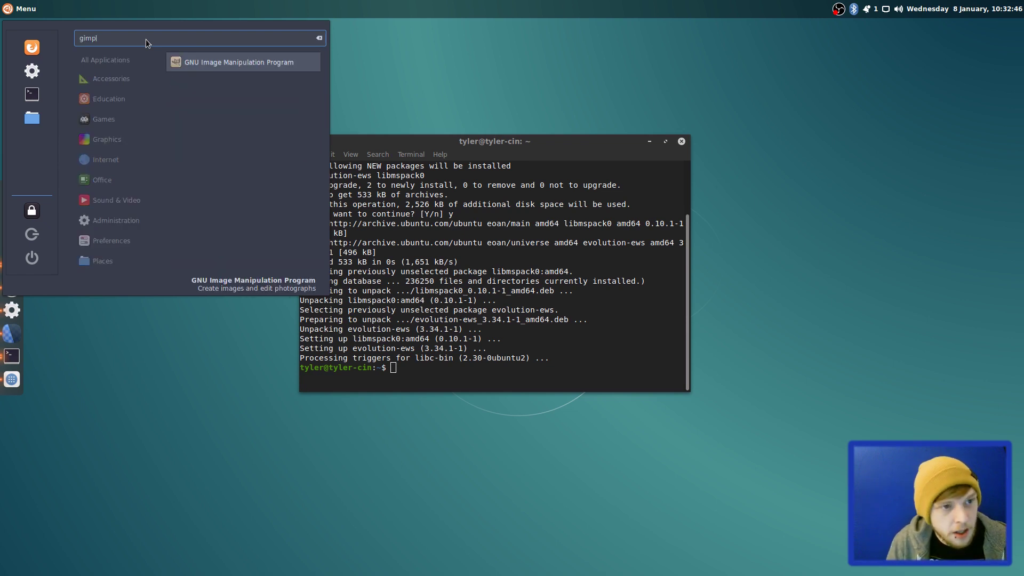
key("BackSpace")
key("BackSpace")
key("BackSpace")
key("BackSpace")
type("time")
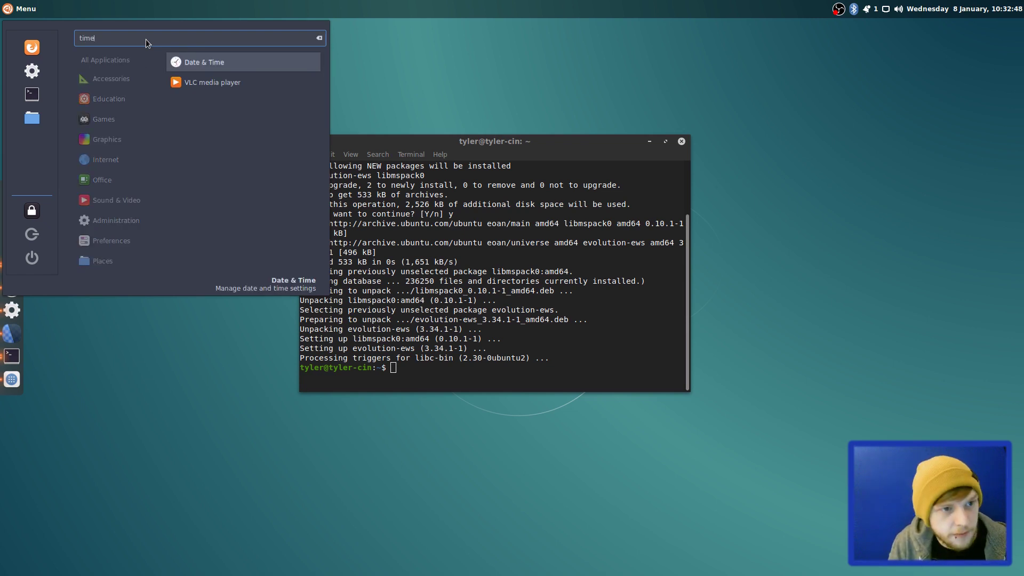
key("Escape")
key("Escape")
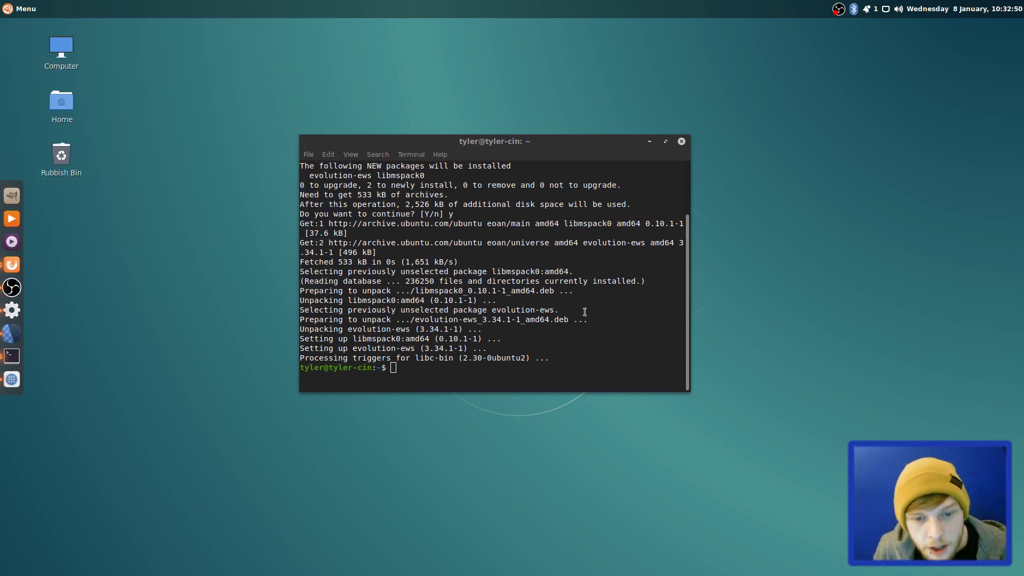
left_click_drag(525, 142, 535, 118)
type("sudo apt")
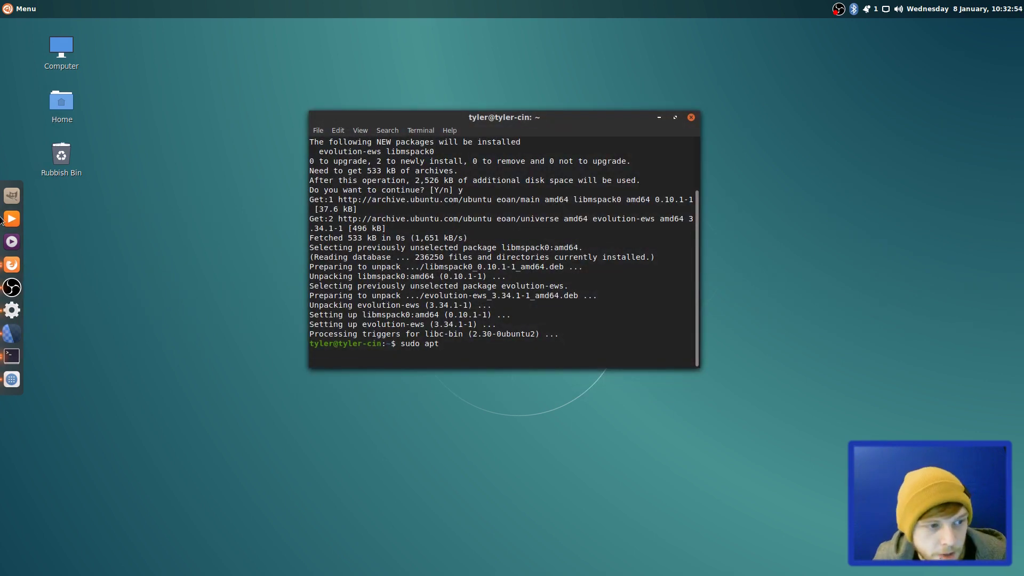
Search the web for 'kdenlive' in Firefox.
left_click(12, 264)
left_click(378, 75)
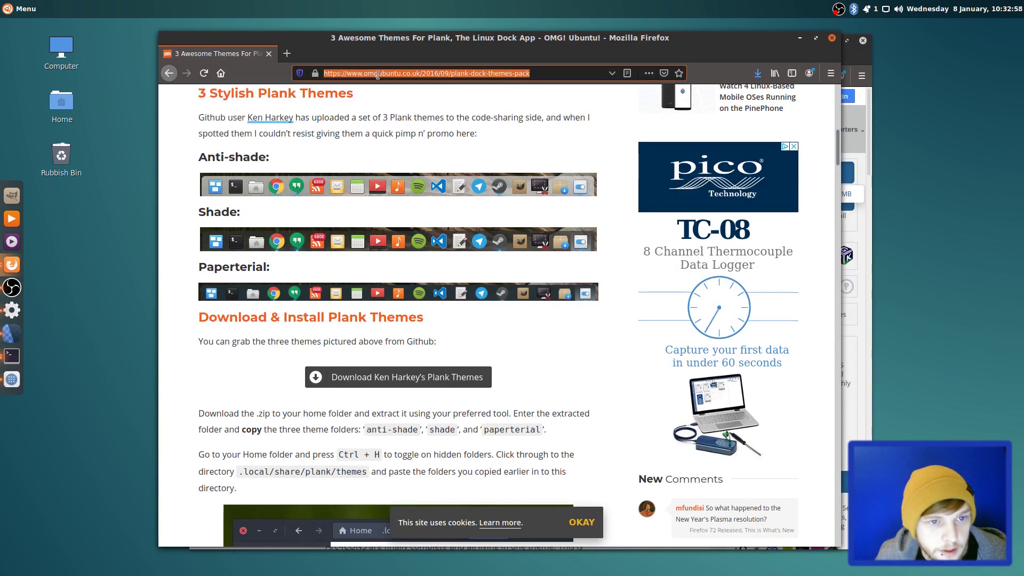
type("kdenlive")
key("Return")
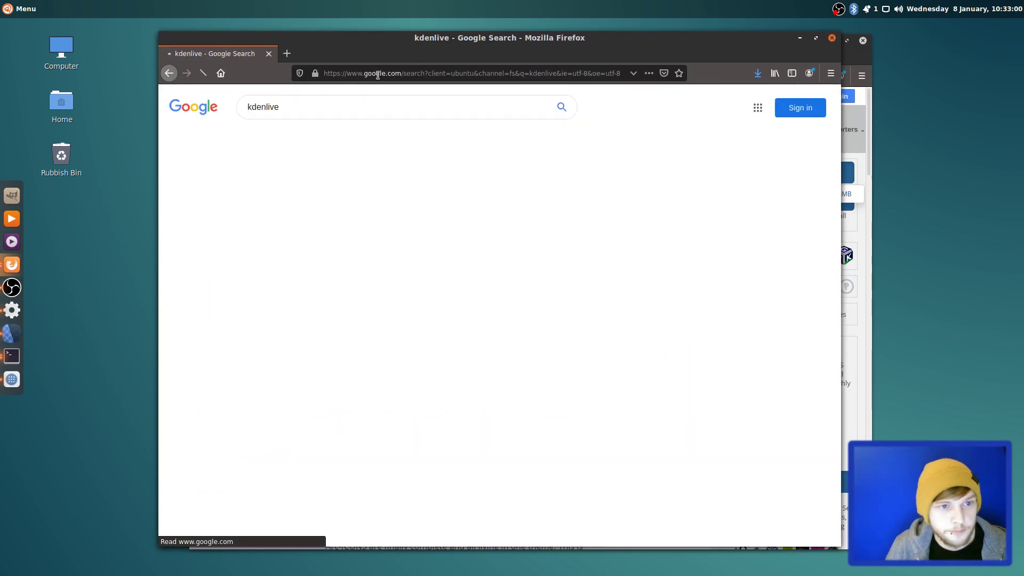
Go to kdenlive.org's Download page and open the AppImage release file listing.
left_click(332, 265)
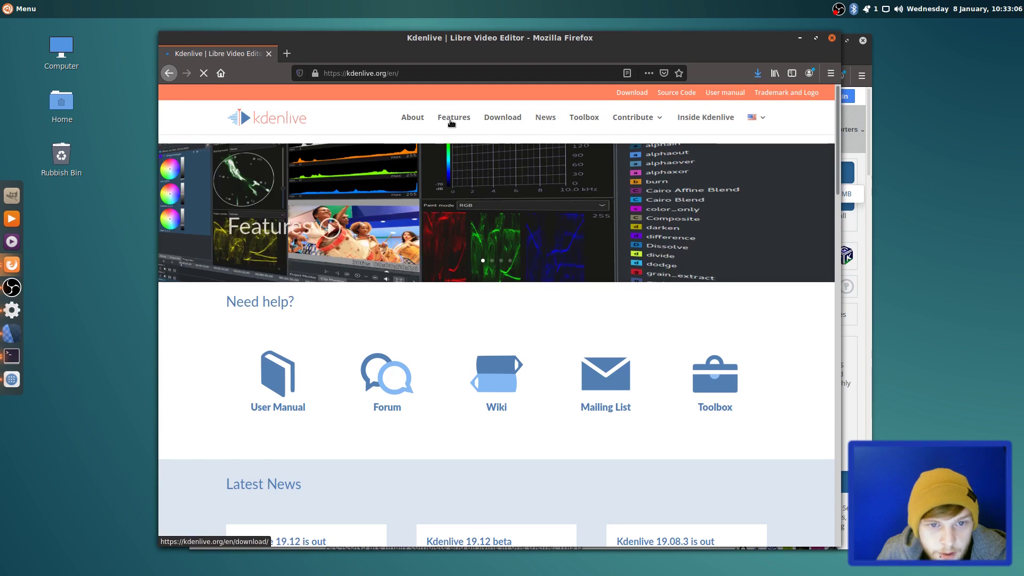
left_click(502, 117)
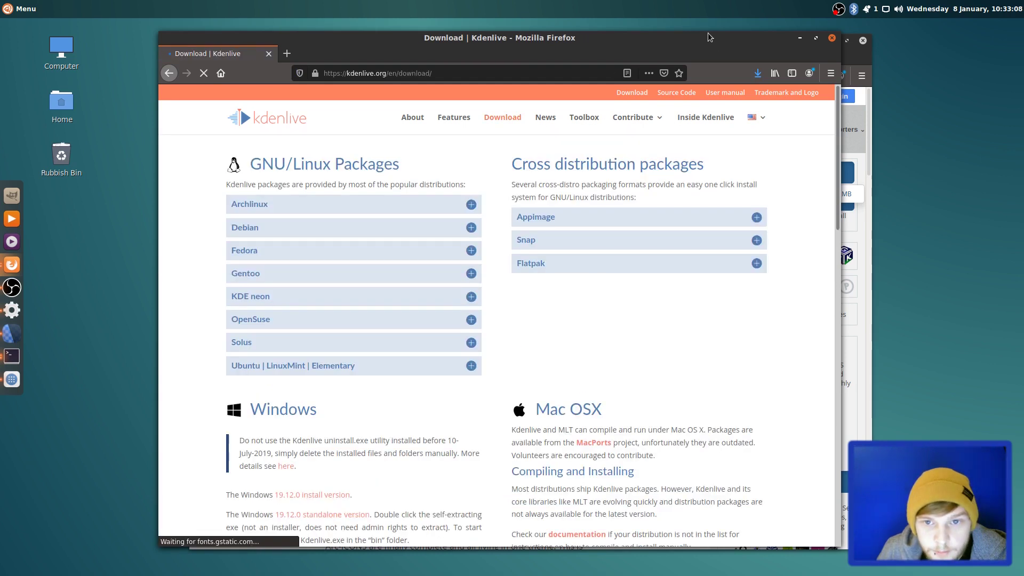
left_click(544, 209)
left_click(569, 281)
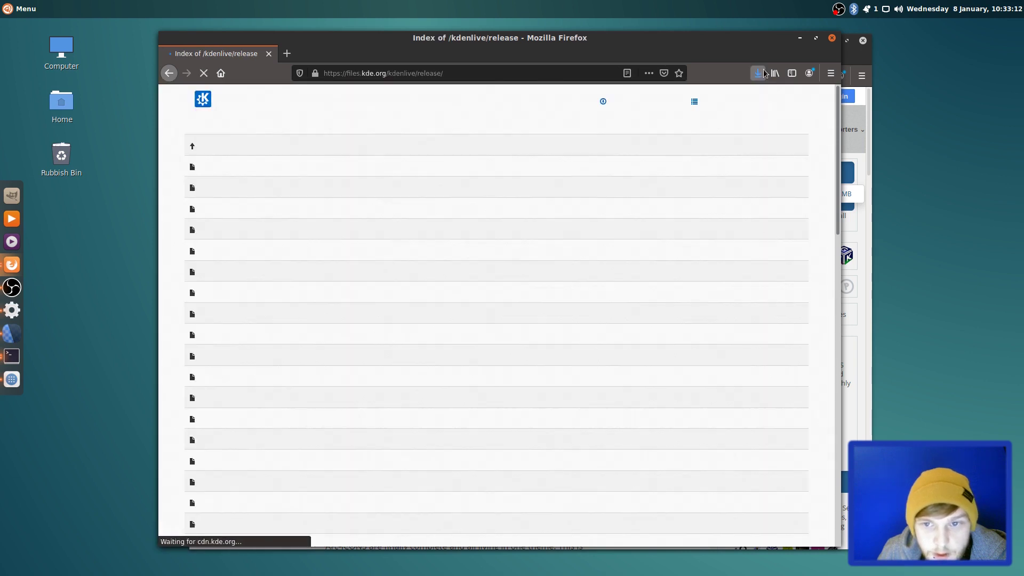
scroll(373, 256, "down", 10)
scroll(333, 327, "down", 15)
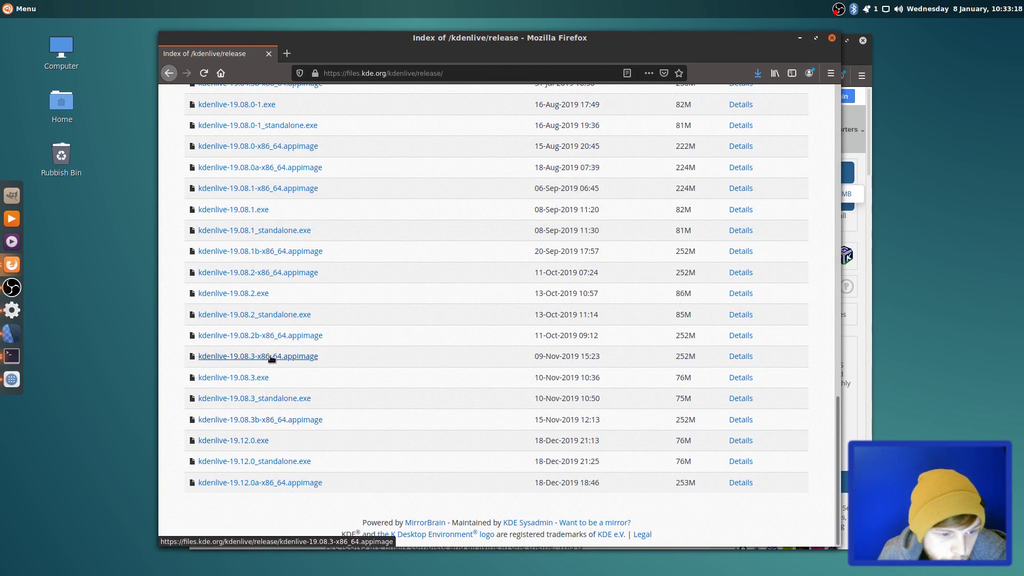
Save kdenlive-19.08.3-x86_64.appimage and minimise both browser windows.
left_click(299, 357)
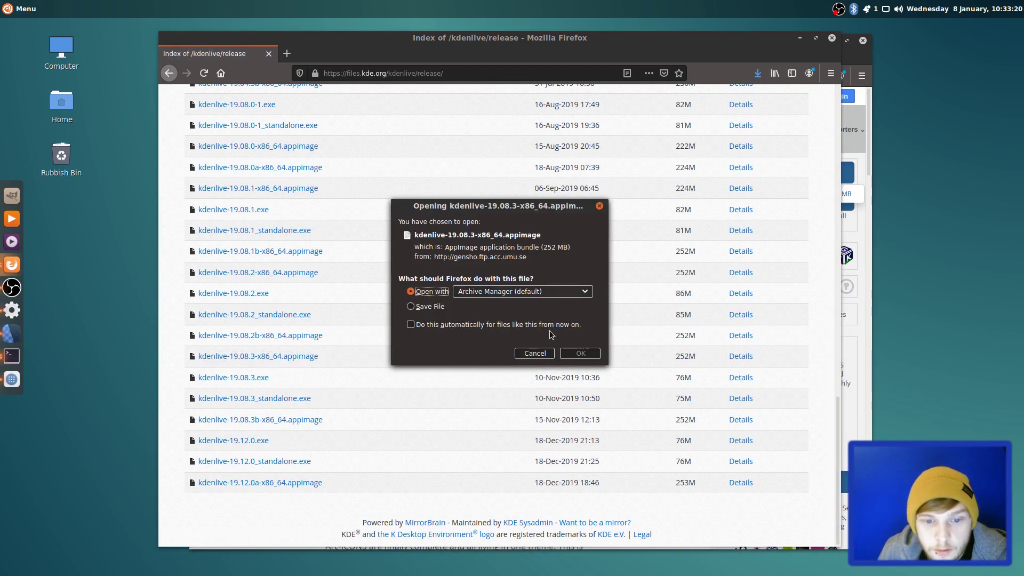
key("alt+s")
key("Return")
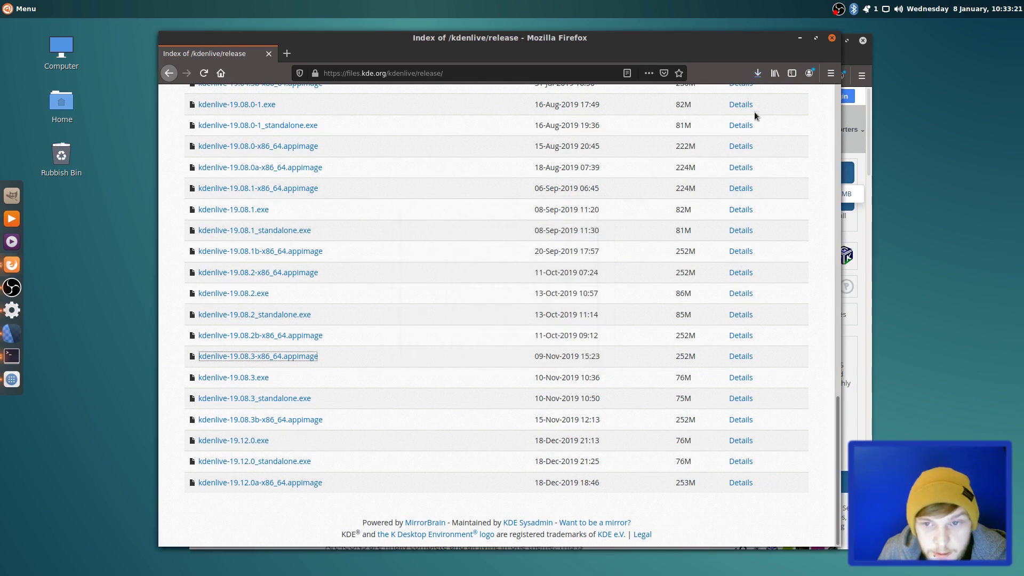
left_click(801, 37)
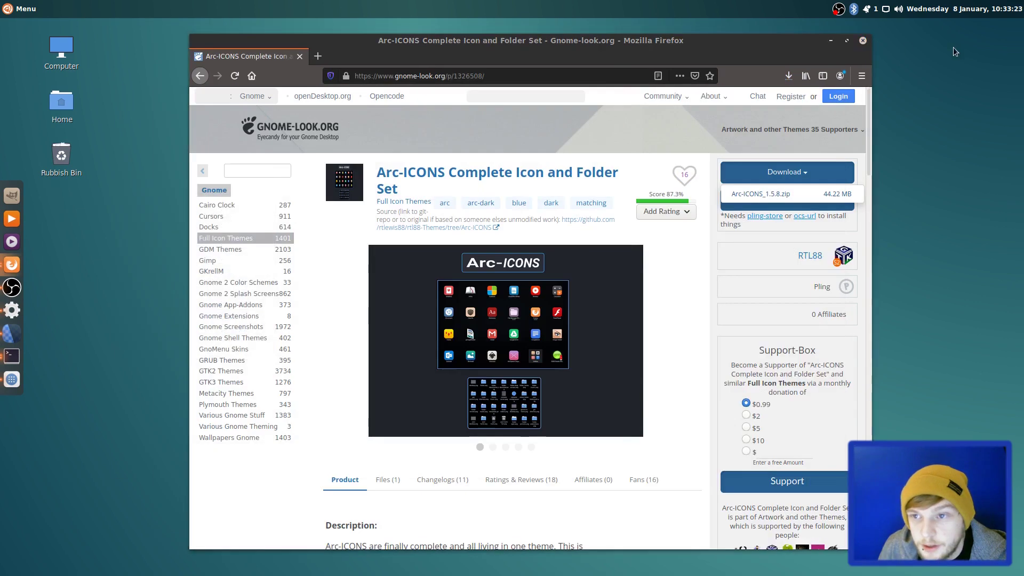
left_click(830, 44)
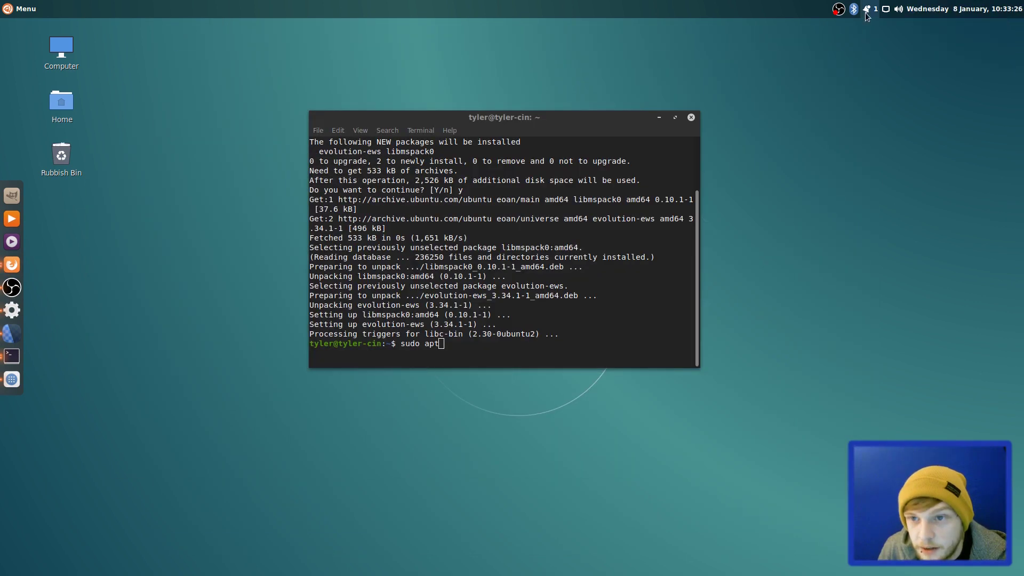
Open Date and Time Settings from the clock's calendar popup.
left_click(960, 9)
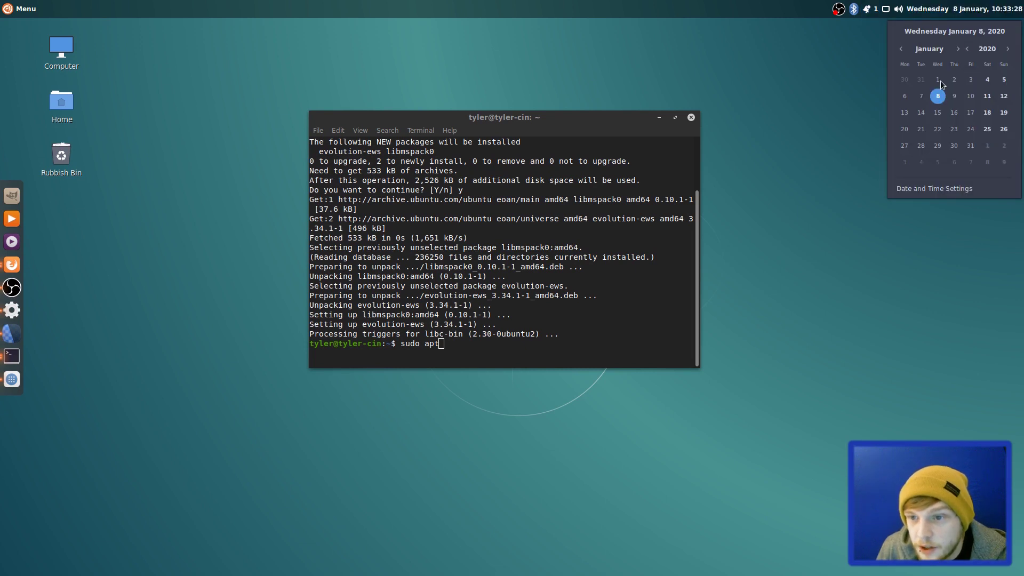
left_click(917, 189)
left_click_drag(562, 133, 465, 71)
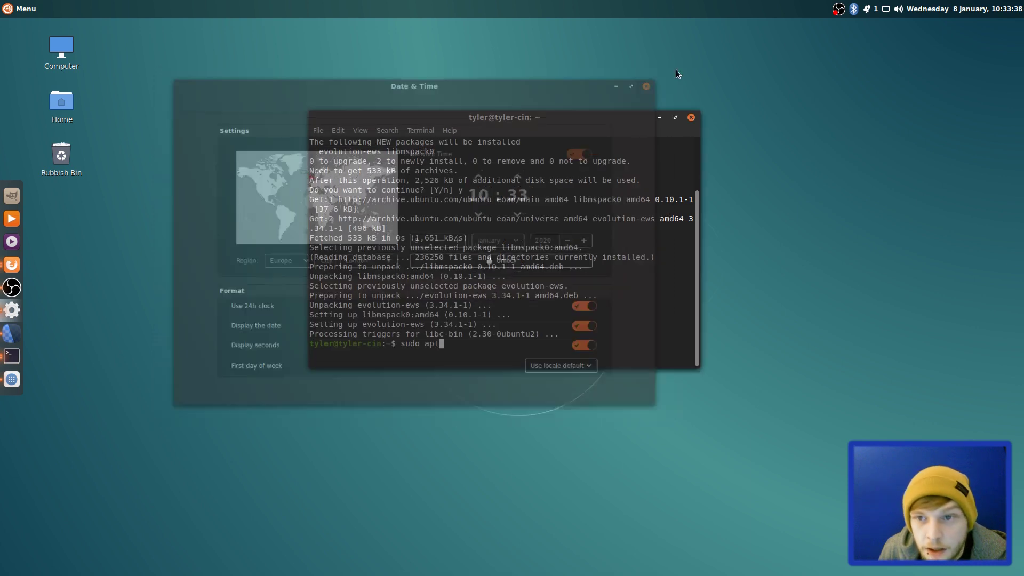
Check the panel's network, sound and Bluetooth popups.
left_click(885, 8)
left_click(899, 9)
left_click(899, 9)
left_click(853, 9)
left_click(852, 10)
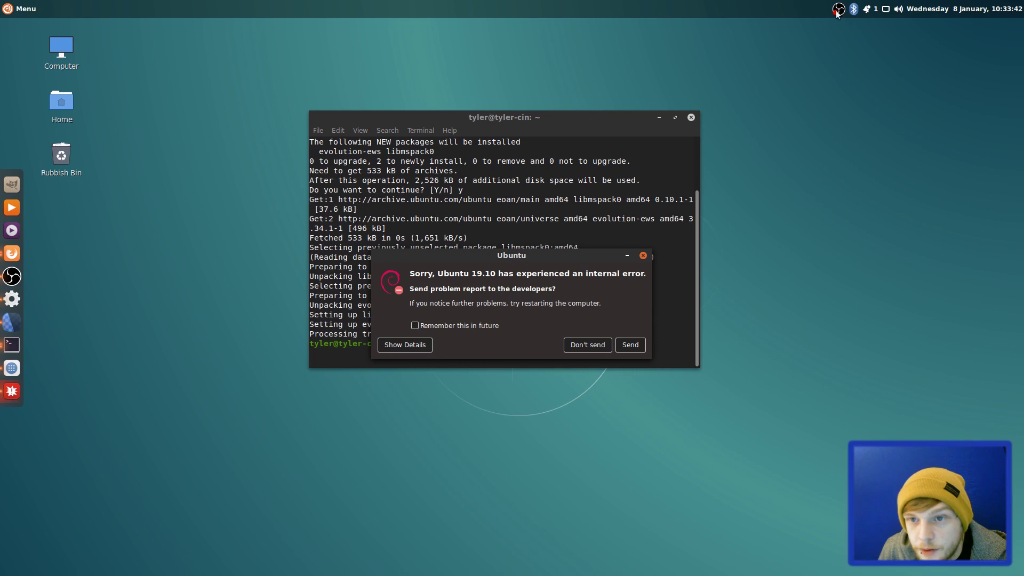
Dismiss the Ubuntu internal-error report without sending it.
left_click_drag(468, 277, 572, 276)
left_click_drag(522, 122, 369, 85)
left_click(609, 276)
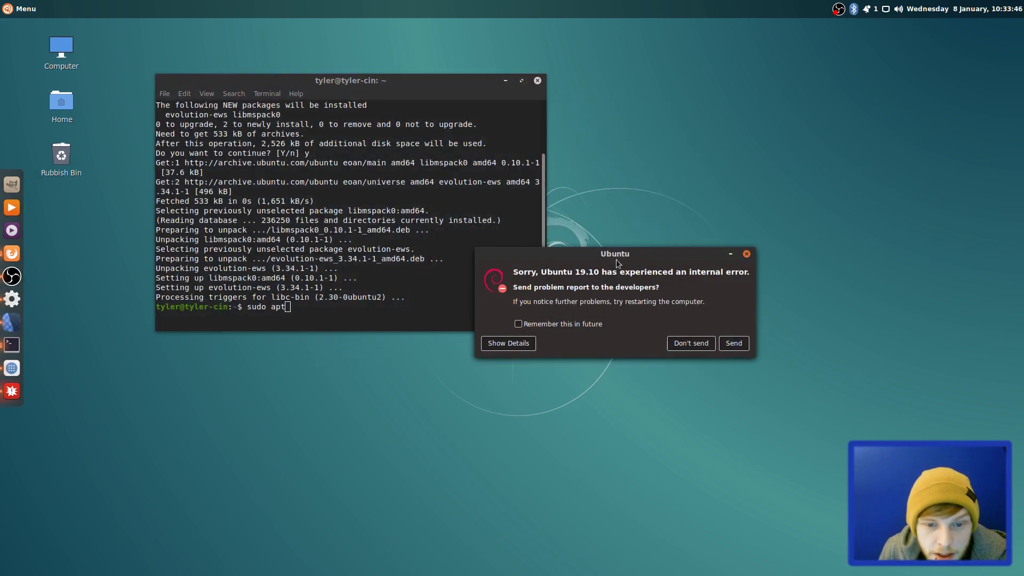
left_click_drag(615, 260, 543, 162)
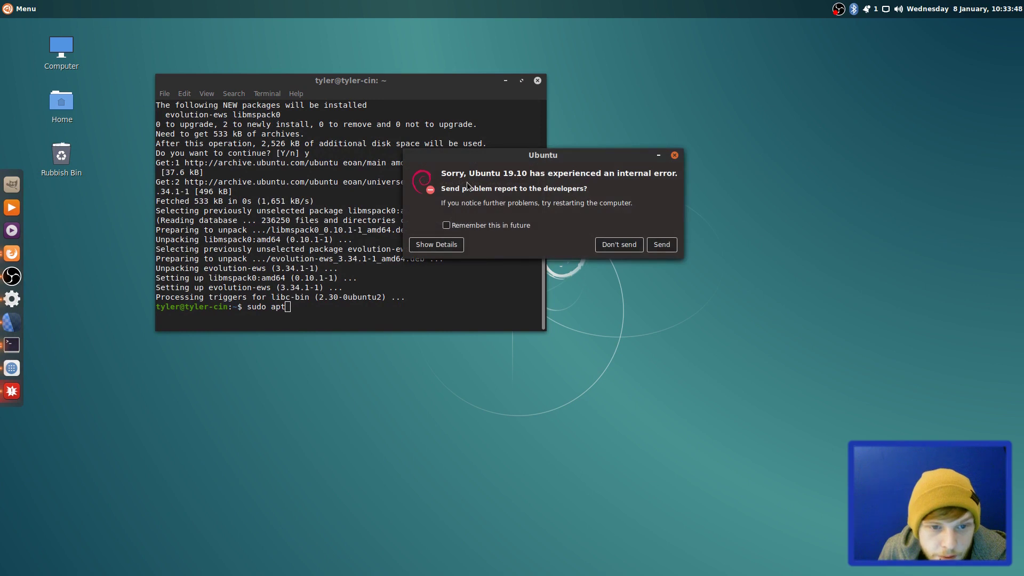
left_click(637, 244)
Reposition the terminal, select its prompt line, and bring Firefox's Arc-ICONS page forward.
left_click_drag(389, 81, 596, 127)
left_click_drag(535, 352, 383, 354)
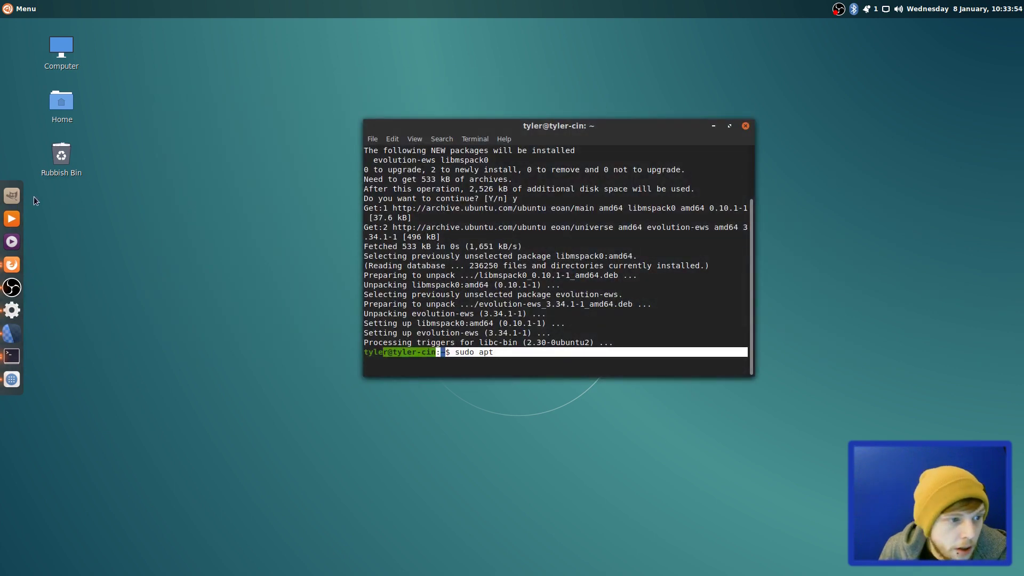
left_click(12, 264)
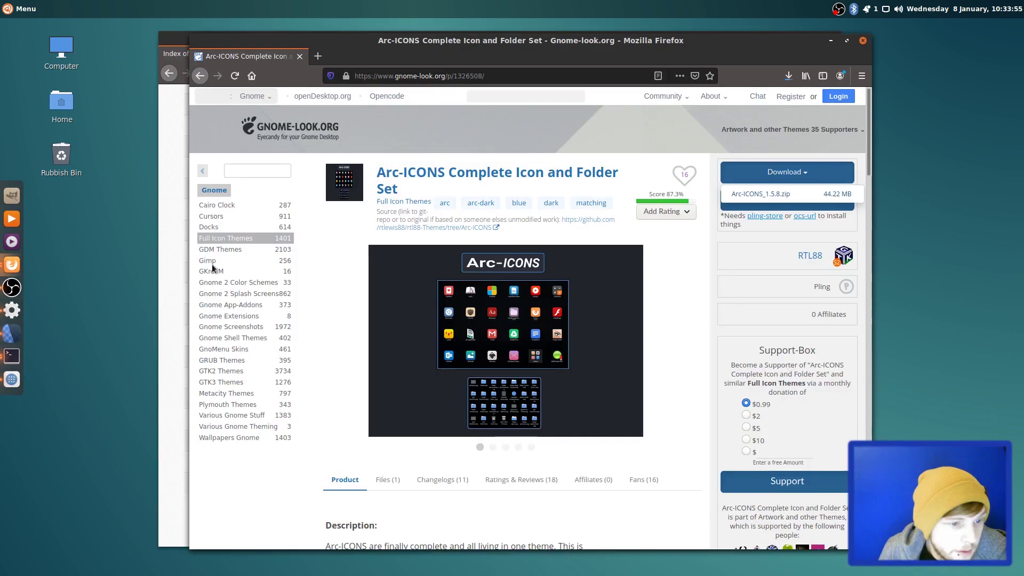
Check Firefox's downloads list and move the Arc-ICONS window down and left.
left_click(790, 78)
left_click(712, 64)
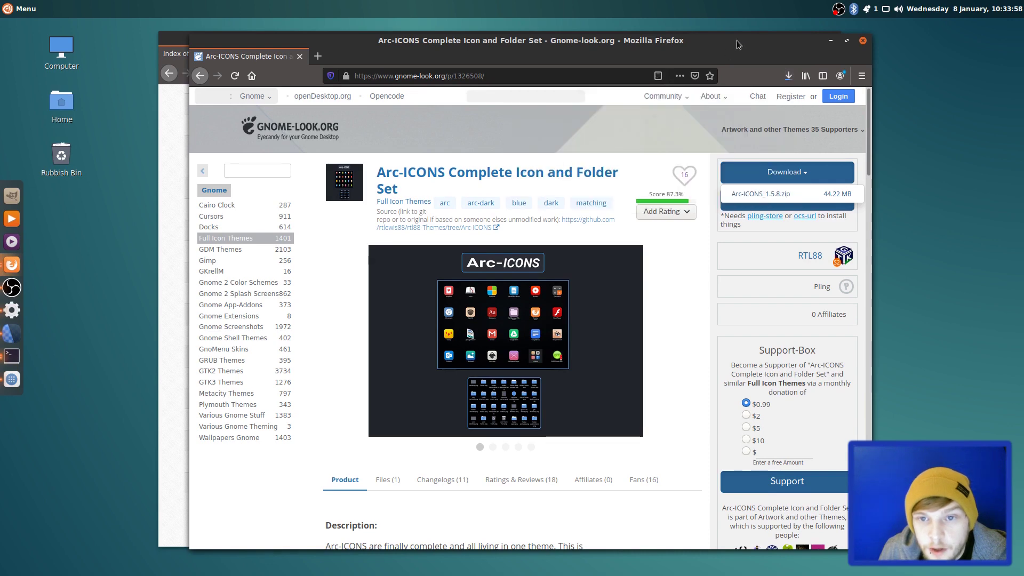
left_click_drag(741, 35, 714, 121)
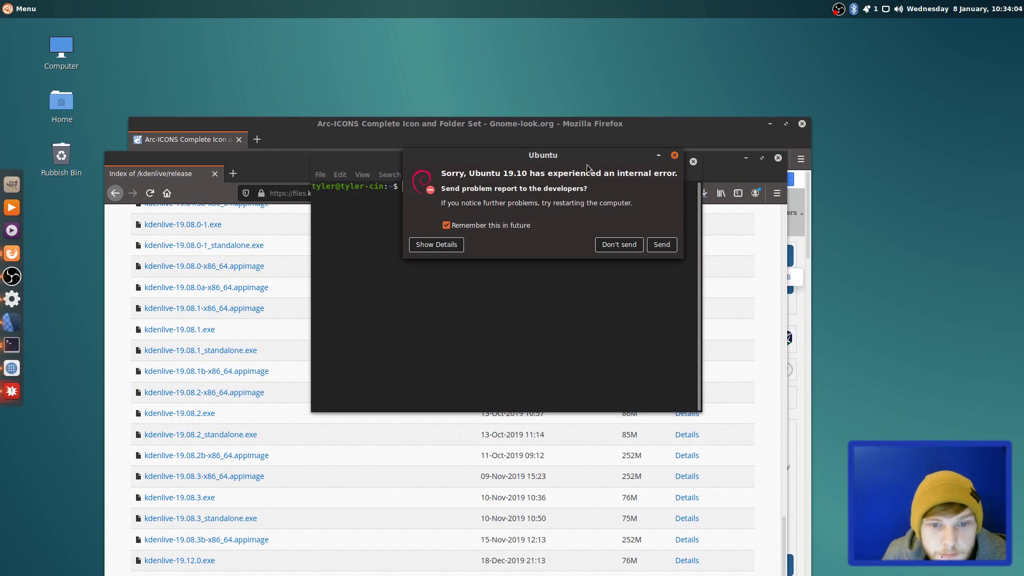
Send the evolution-addressbook-factory error report after viewing details, then rearrange the terminal and Kdenlive windows.
left_click_drag(587, 161, 593, 102)
left_click(459, 185)
left_click(505, 172)
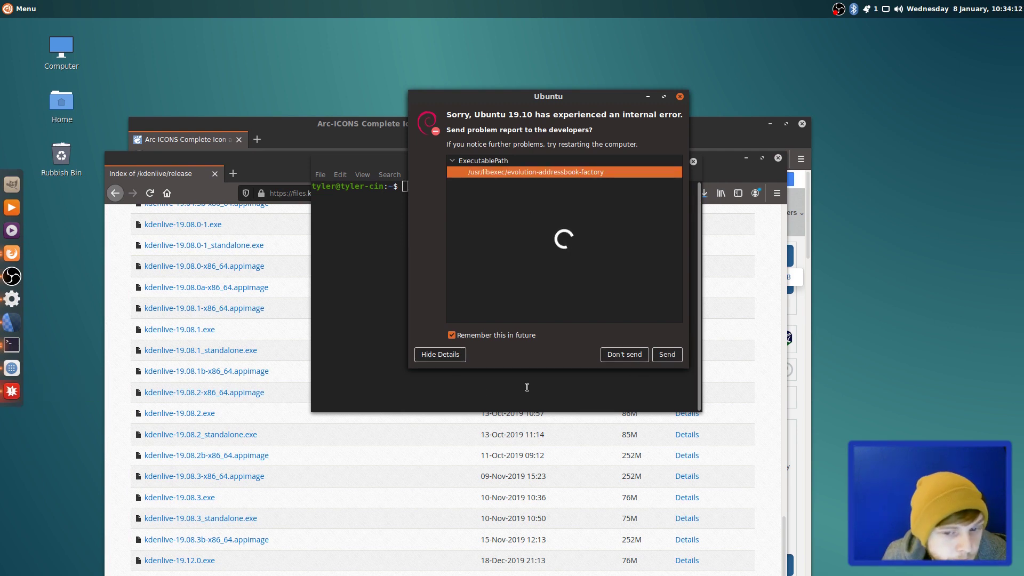
left_click(669, 357)
left_click_drag(493, 159, 539, 236)
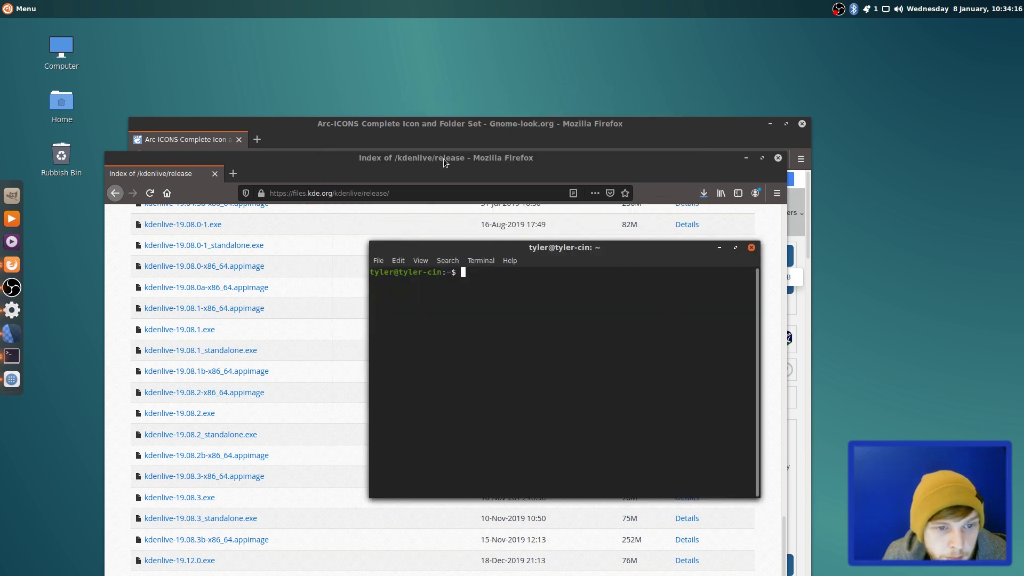
left_click_drag(443, 158, 523, 86)
Empty the Rubbish Bin from its desktop icon's context menu.
left_click(65, 153)
right_click(65, 153)
left_click(101, 283)
left_click(592, 305)
Try dragging the Computer, Home and Rubbish Bin icons to the top right.
left_click(124, 53)
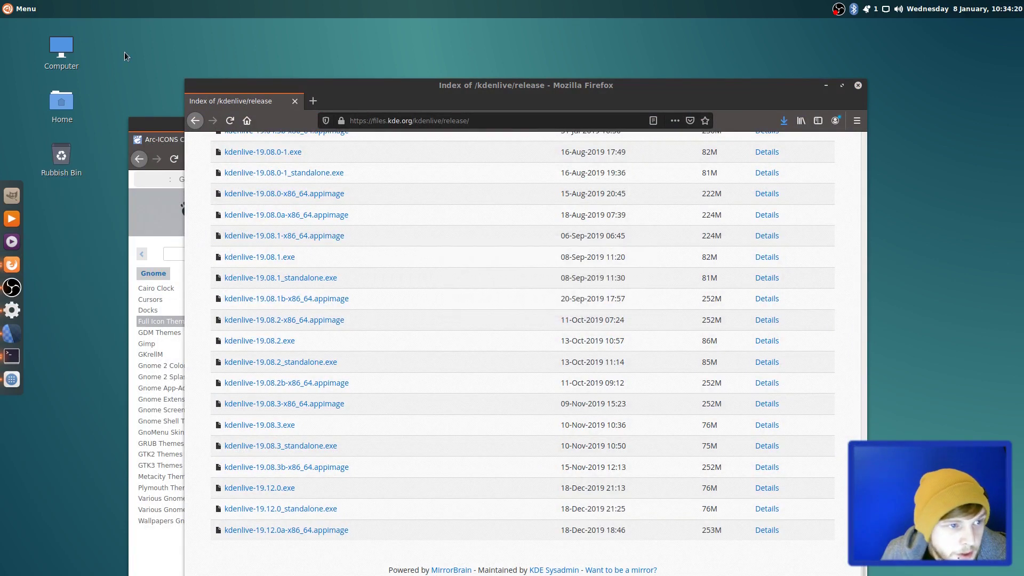
right_click(124, 52)
left_click(95, 26)
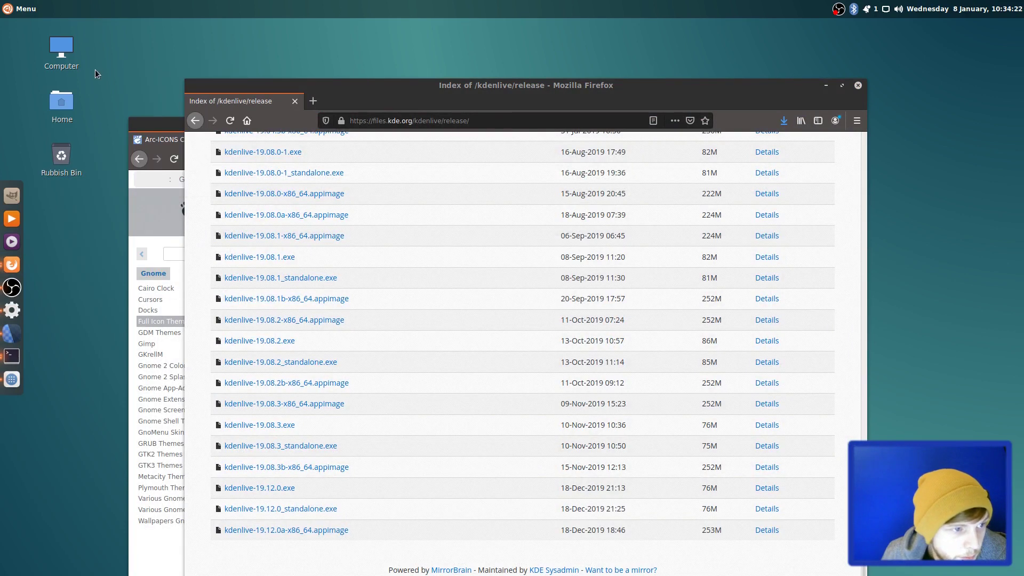
left_click_drag(87, 105, 50, 181)
left_click_drag(69, 46, 955, 57)
left_click_drag(34, 51, 54, 176)
left_click_drag(79, 61, 962, 56)
Minimise the Kdenlive, Arc-ICONS and both terminal windows.
left_click(826, 86)
left_click(778, 126)
left_click_drag(61, 47, 976, 55)
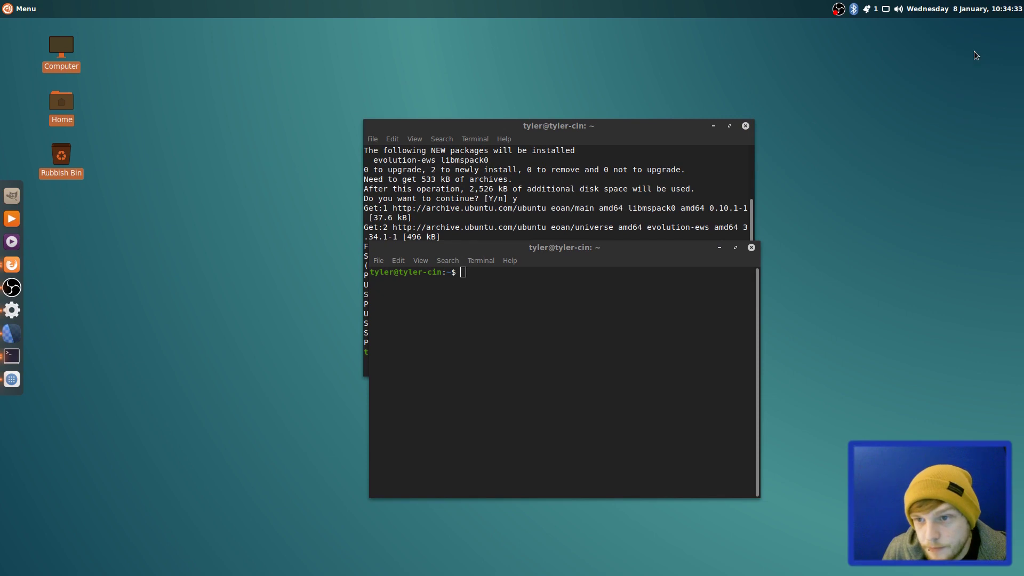
left_click(713, 126)
left_click(719, 247)
In the desktop's Customise settings, turn off Auto-arrange and drag the icons top-right.
right_click(633, 177)
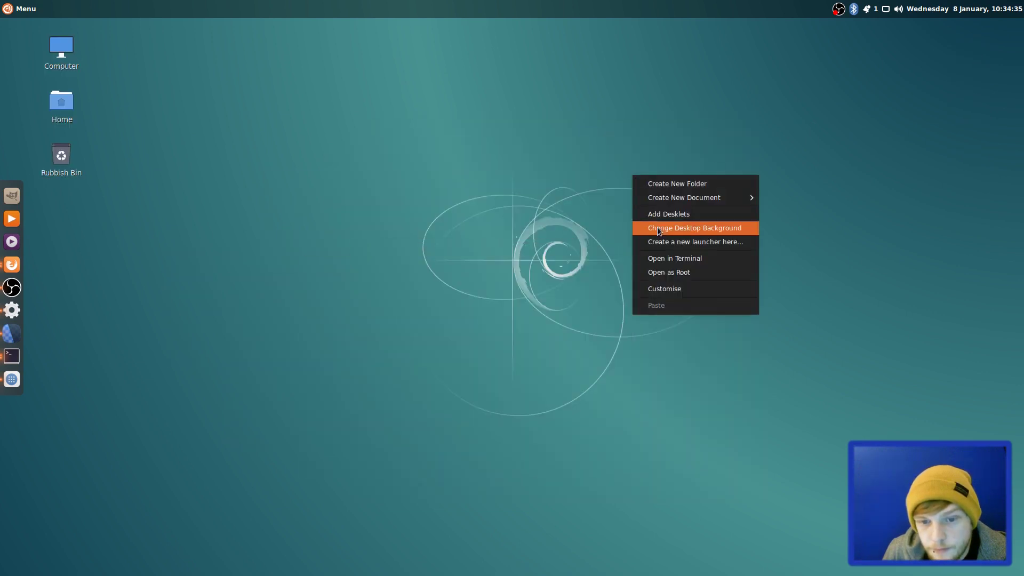
left_click(676, 287)
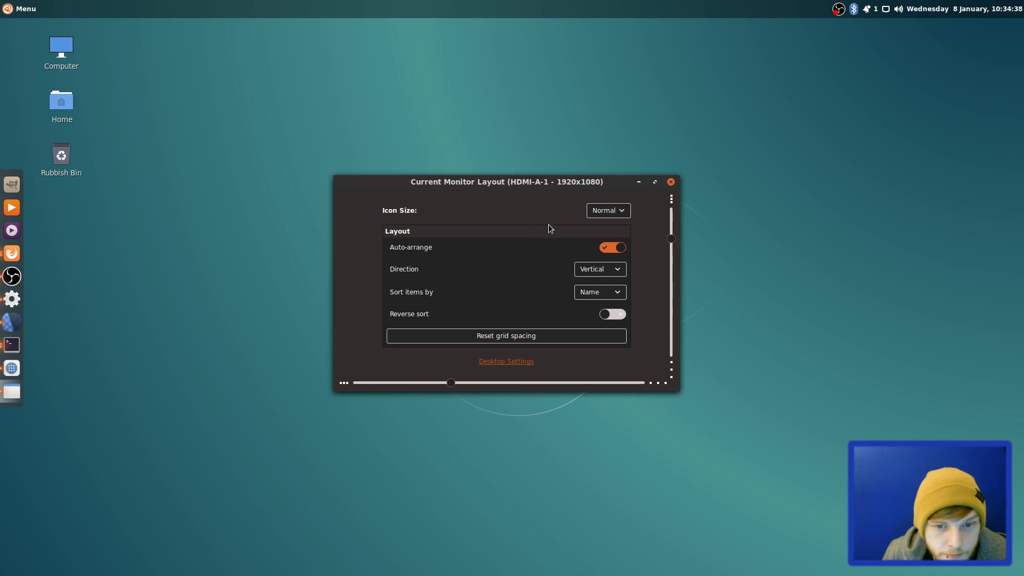
left_click(608, 250)
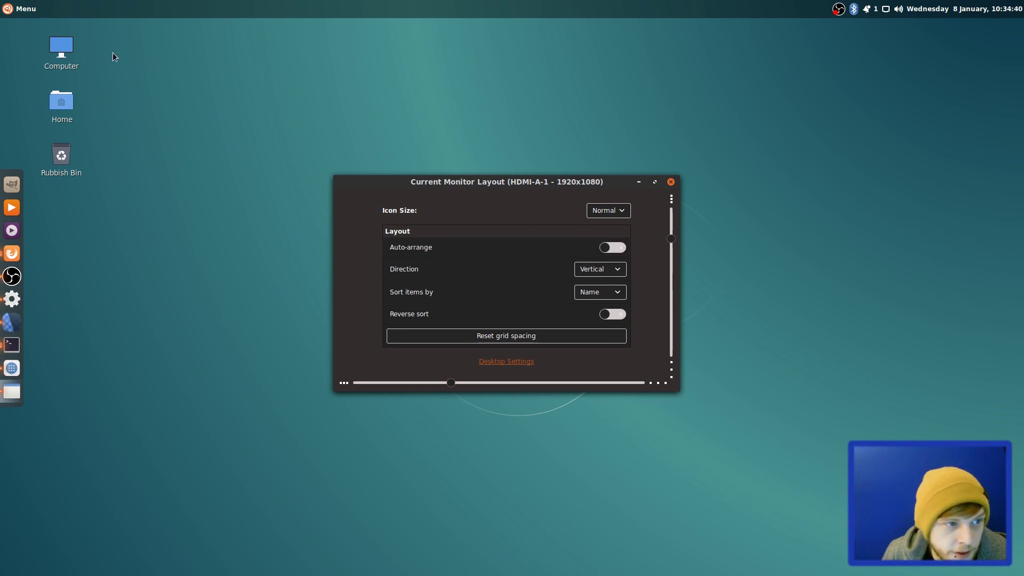
left_click_drag(109, 33, 80, 152)
left_click_drag(63, 51, 975, 53)
left_click(789, 120)
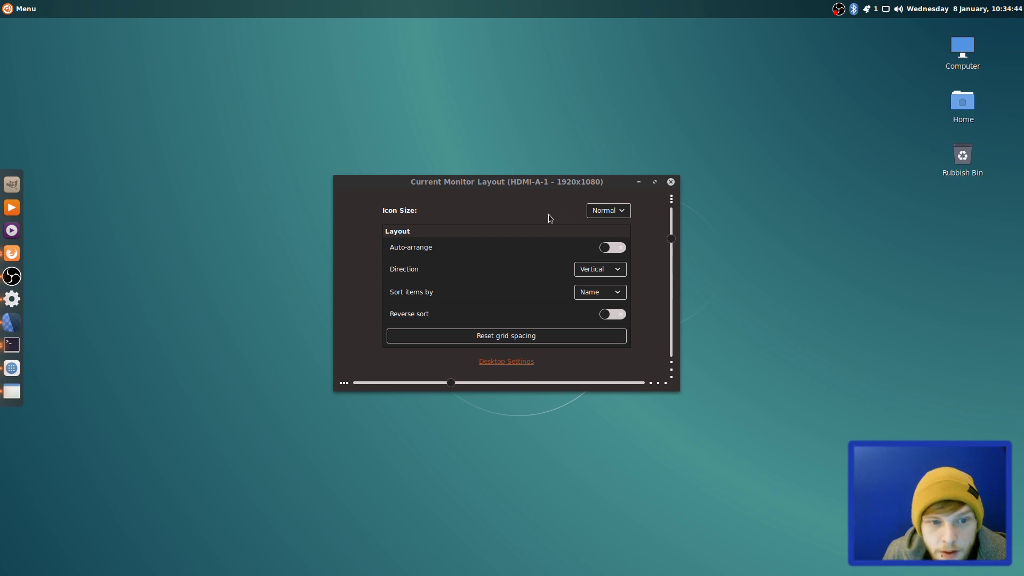
With Auto-arrange off again, move the three icons to the top-right corner and close the dialog.
left_click(623, 249)
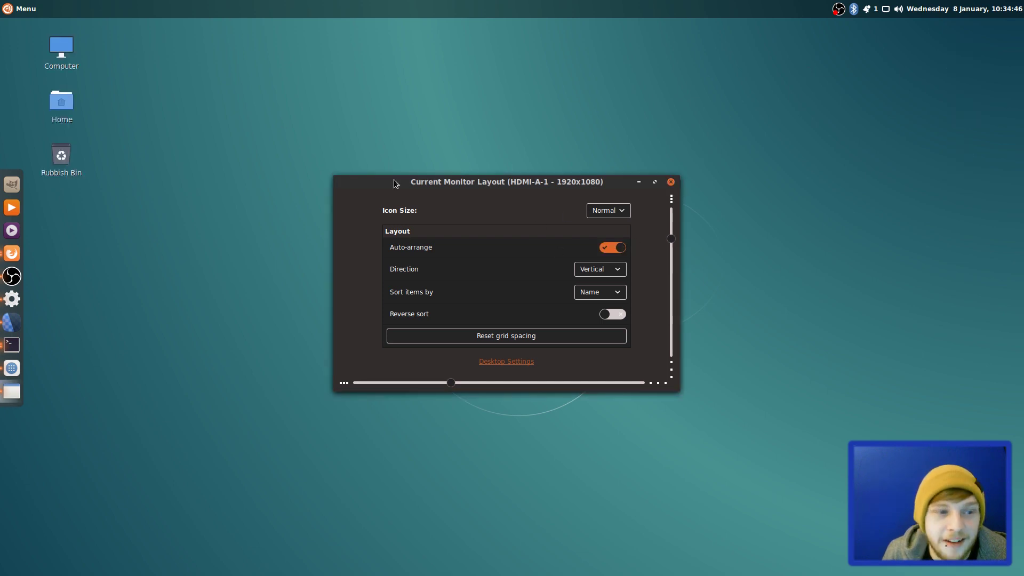
left_click(609, 250)
left_click_drag(118, 150, 975, 53)
left_click(807, 108)
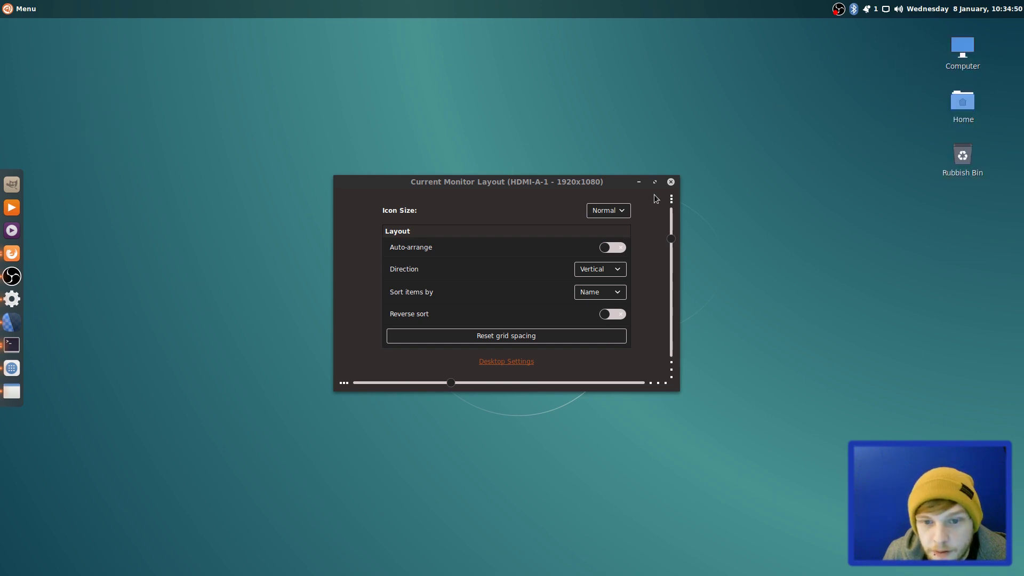
left_click(671, 182)
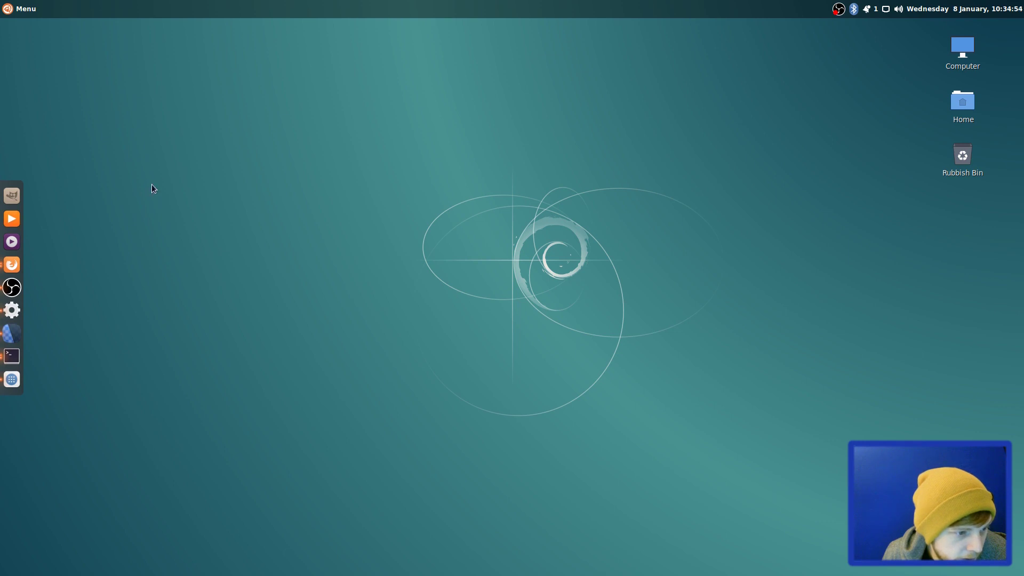
Launch Nemo and cut the kdenlive appimage from Downloads.
key("super")
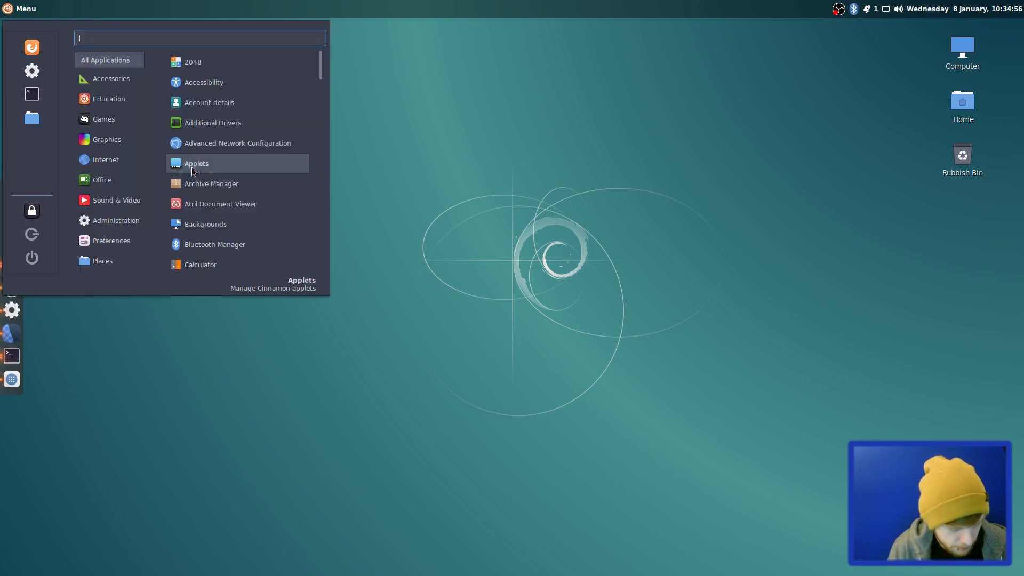
type("nemo")
key("Return")
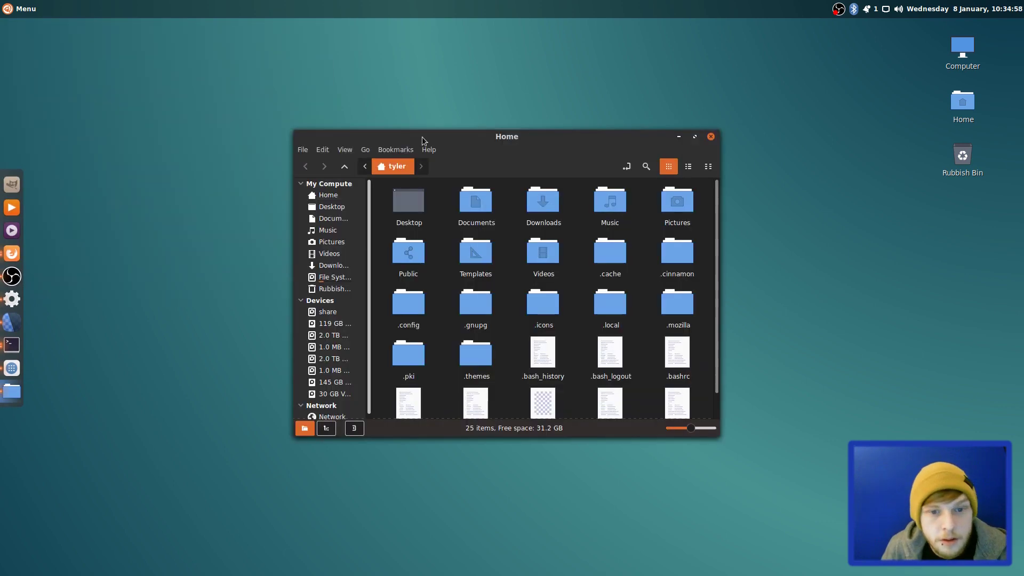
double_click(543, 206)
left_click(420, 226)
right_click(421, 227)
left_click(448, 288)
Create a new folder named 'Applications' in the Home folder.
left_click(331, 197)
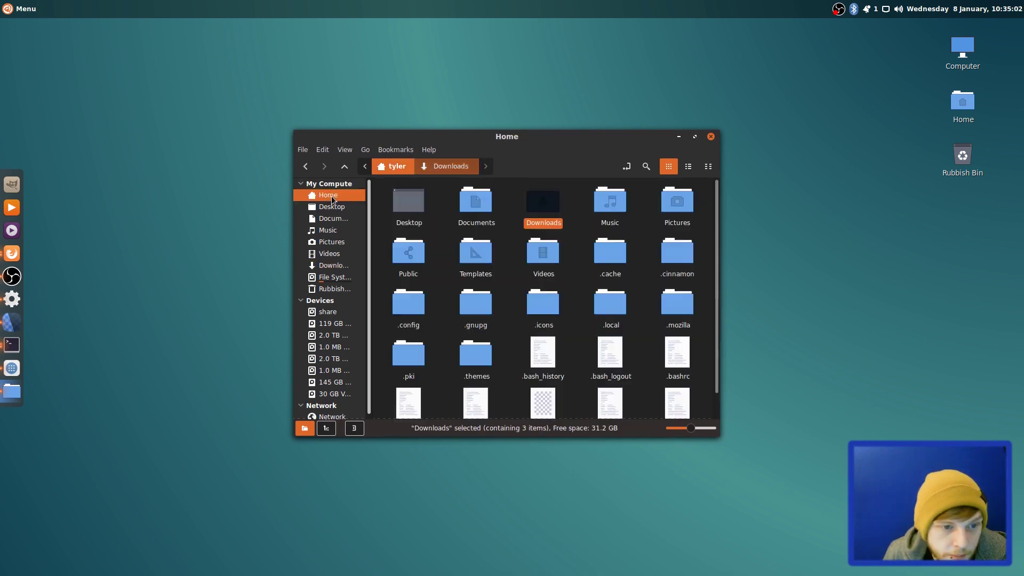
key("ctrl+h")
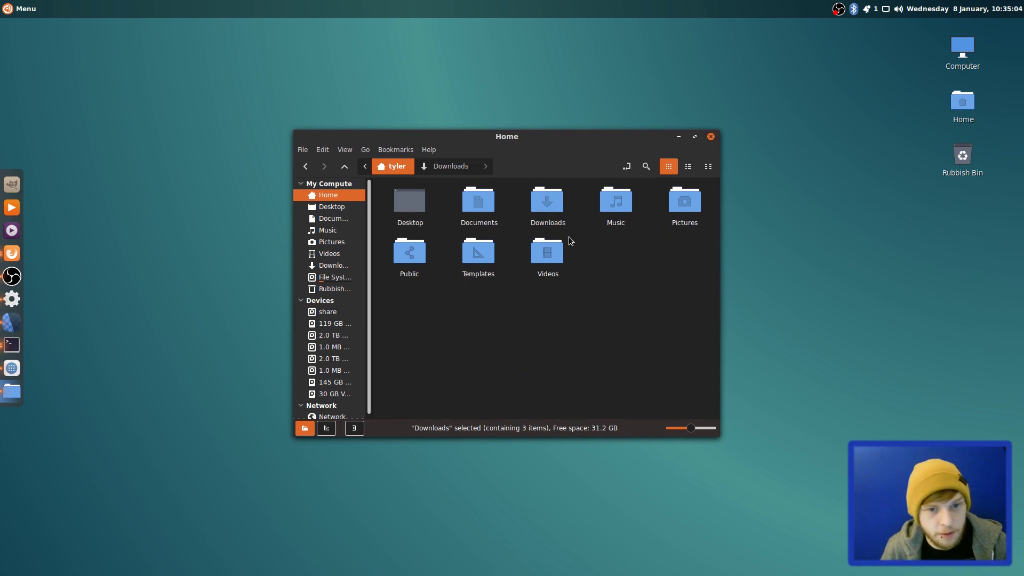
right_click(691, 281)
left_click(723, 293)
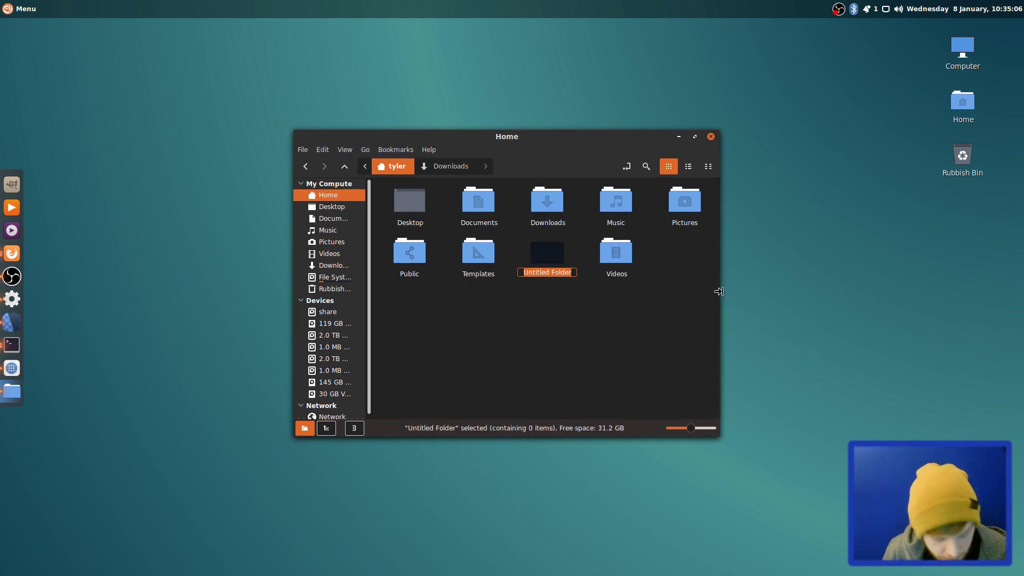
type("Applications")
key("Return")
key("Return")
Paste the appimage into Applications and open a terminal there.
key("ctrl+v")
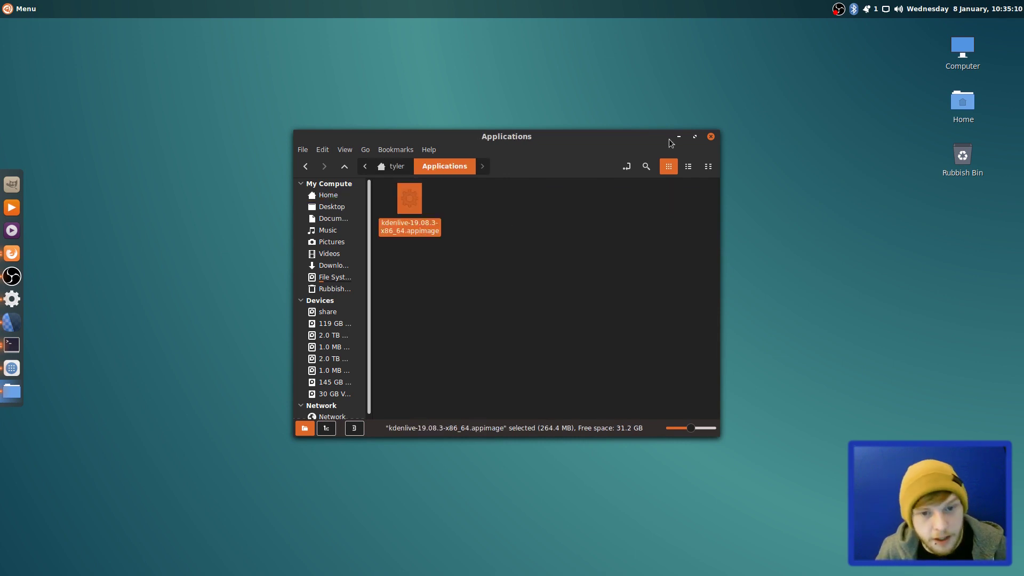
right_click(548, 235)
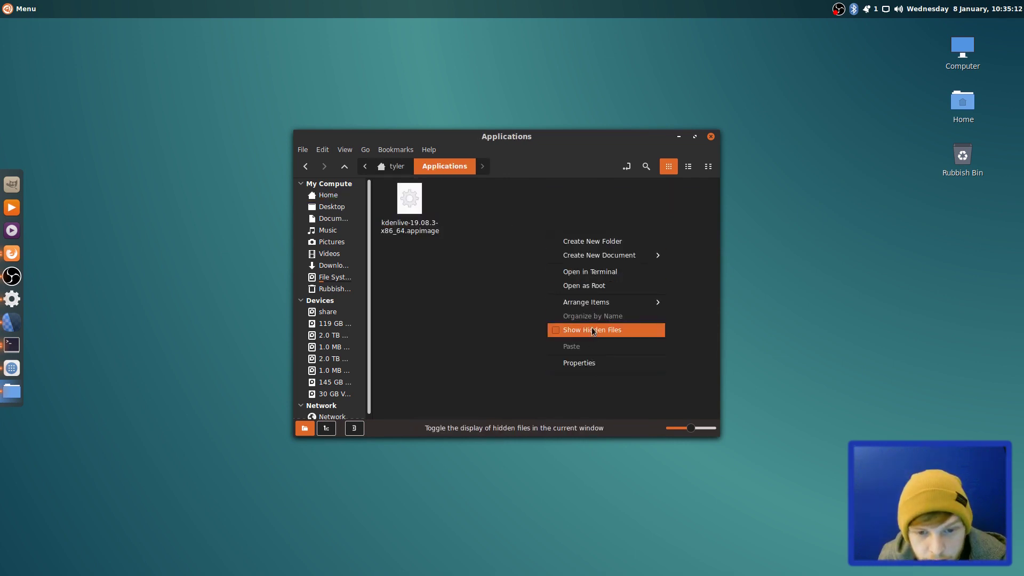
left_click(589, 272)
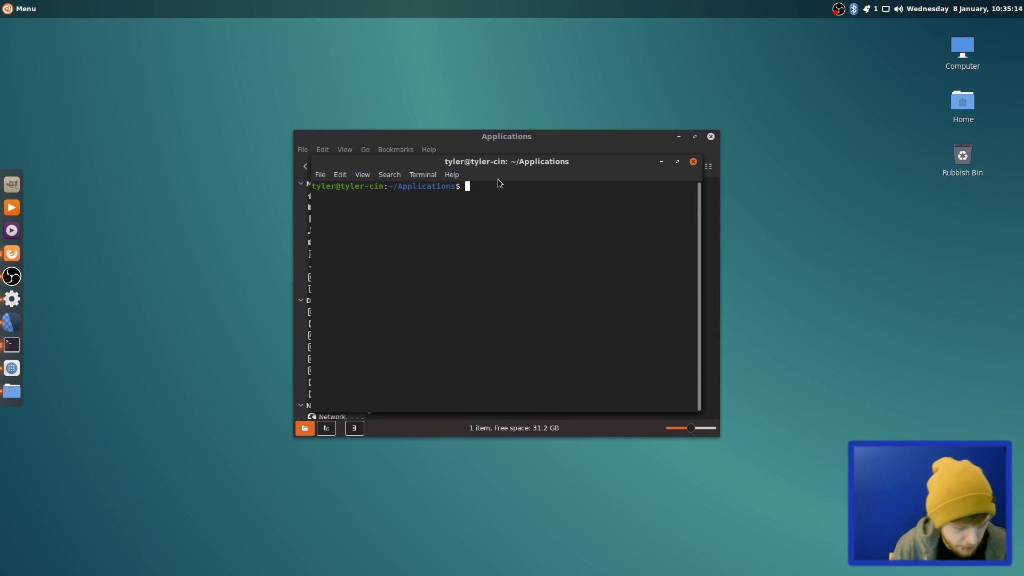
Run 'chmod +x *' to make the appimage executable, then close the terminal.
type("chmod +x *")
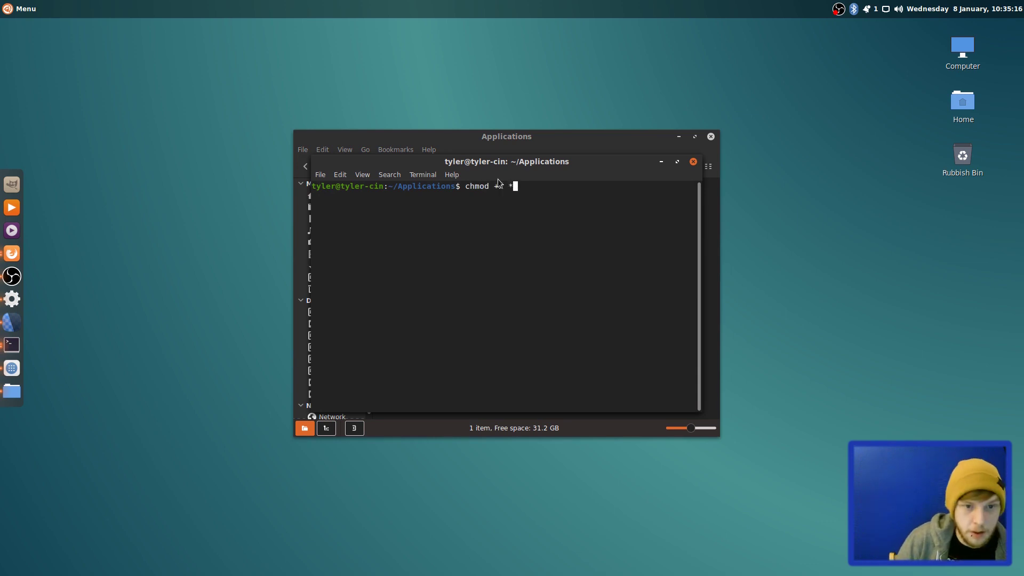
key("Return")
left_click(693, 161)
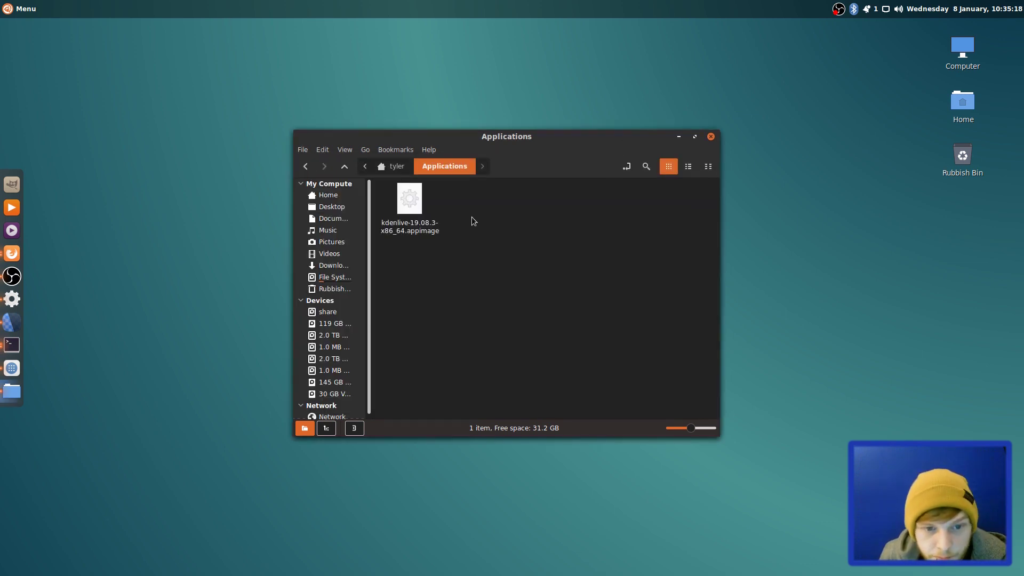
Launch the kdenlive appimage from the Applications folder in Nemo.
key("super")
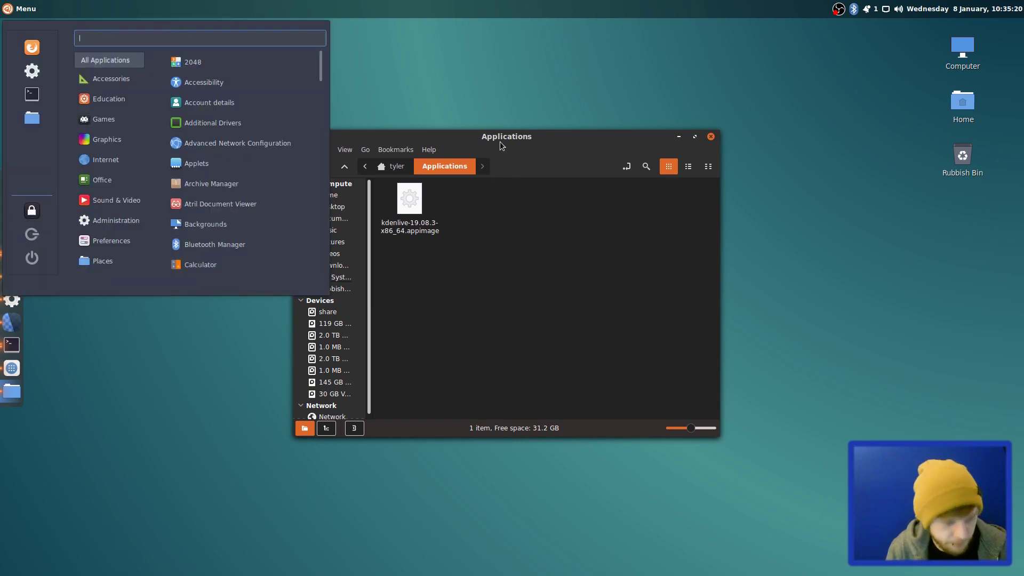
type("kden")
key("Escape")
left_click(414, 210)
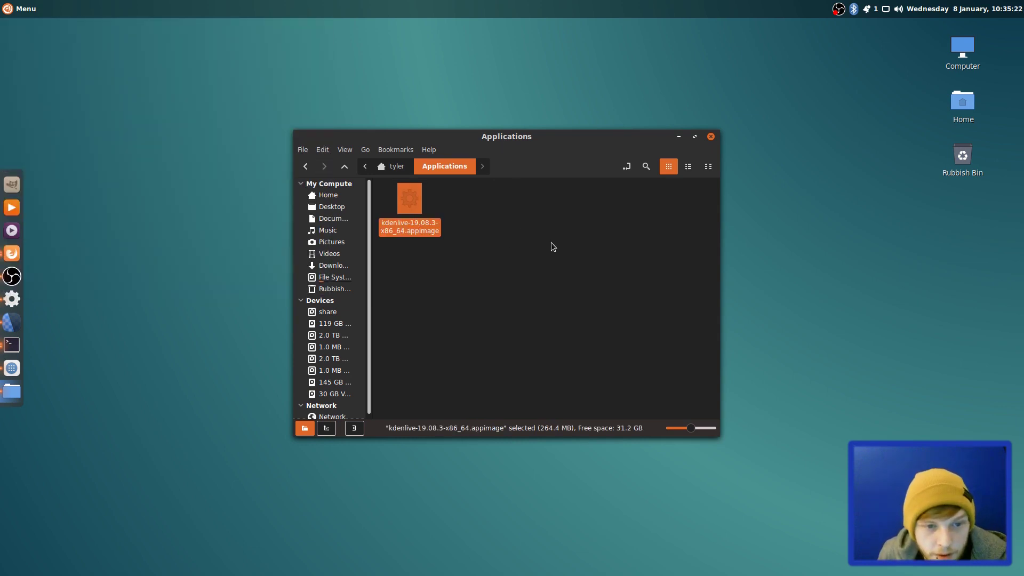
key("Return")
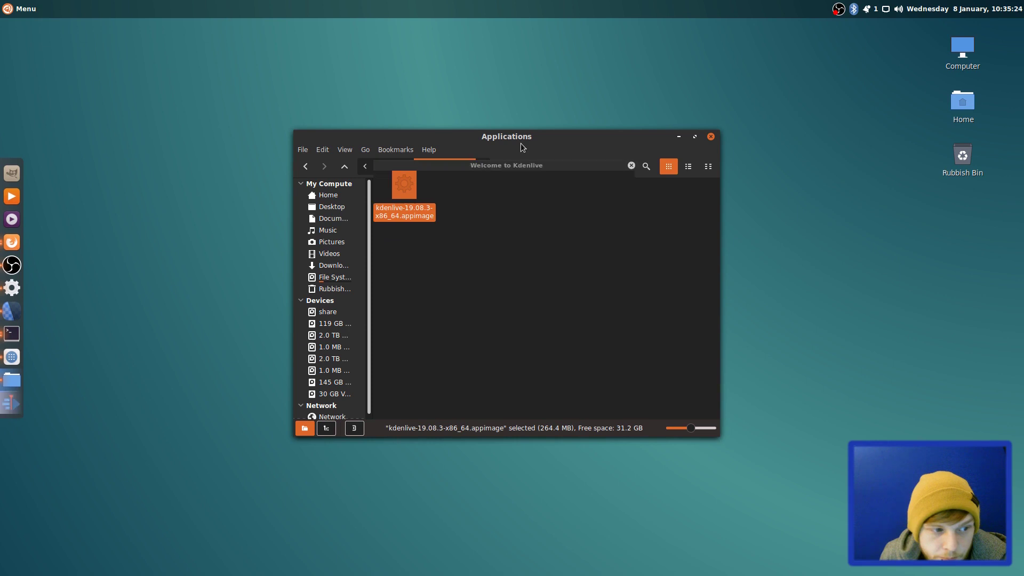
Drag the Kdenlive Untitled HD 1080p 25 fps window around, dismiss it, and open the Menu.
left_click_drag(513, 95, 452, 83)
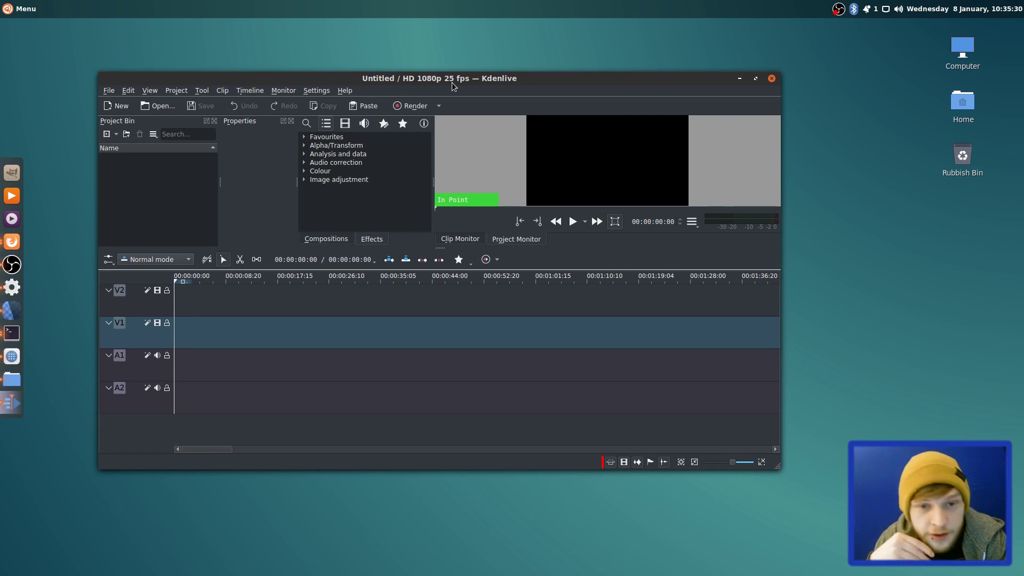
left_click_drag(452, 82, 528, 95)
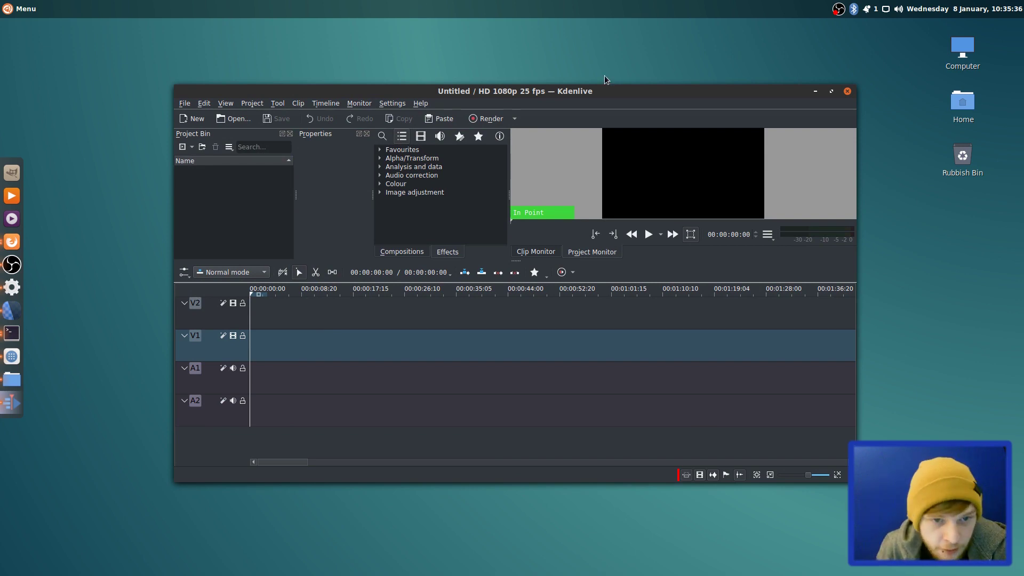
mouse_move(556, 90)
left_mouse_down()
mouse_move(565, 89)
mouse_move(554, 85)
left_mouse_up()
double_click(552, 84)
left_click(37, 12)
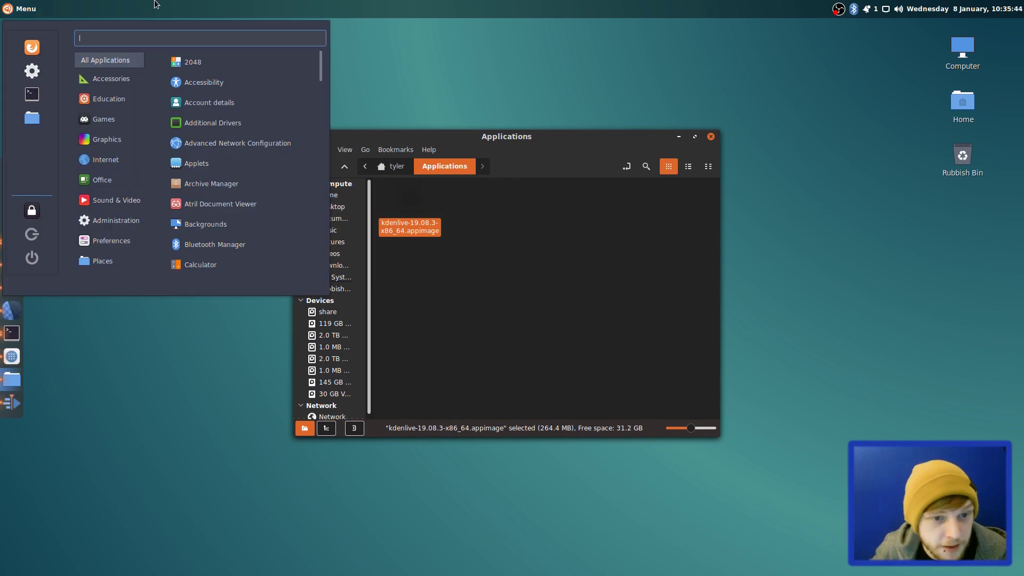
left_click(537, 147)
left_click(21, 8)
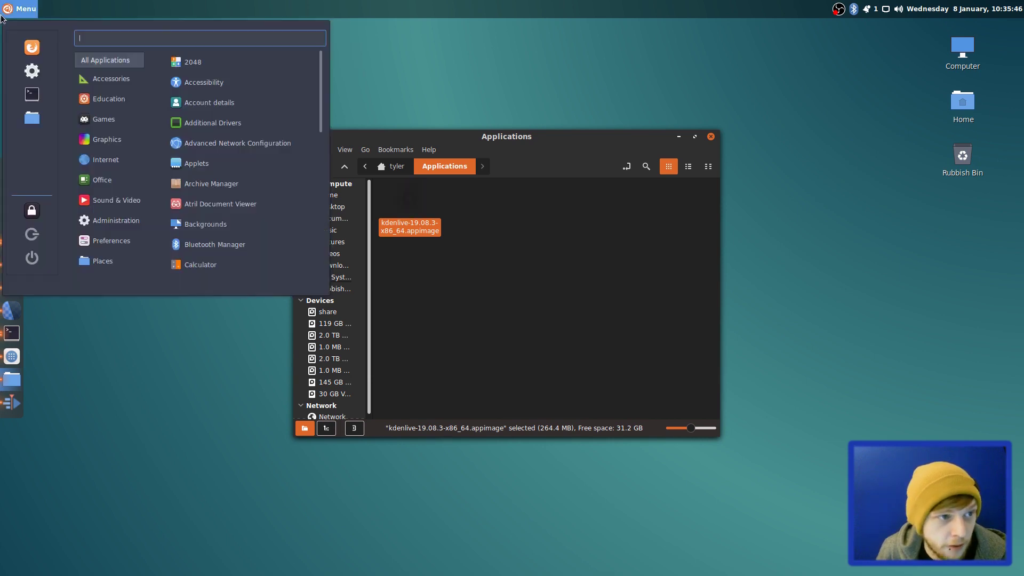
left_click(104, 119)
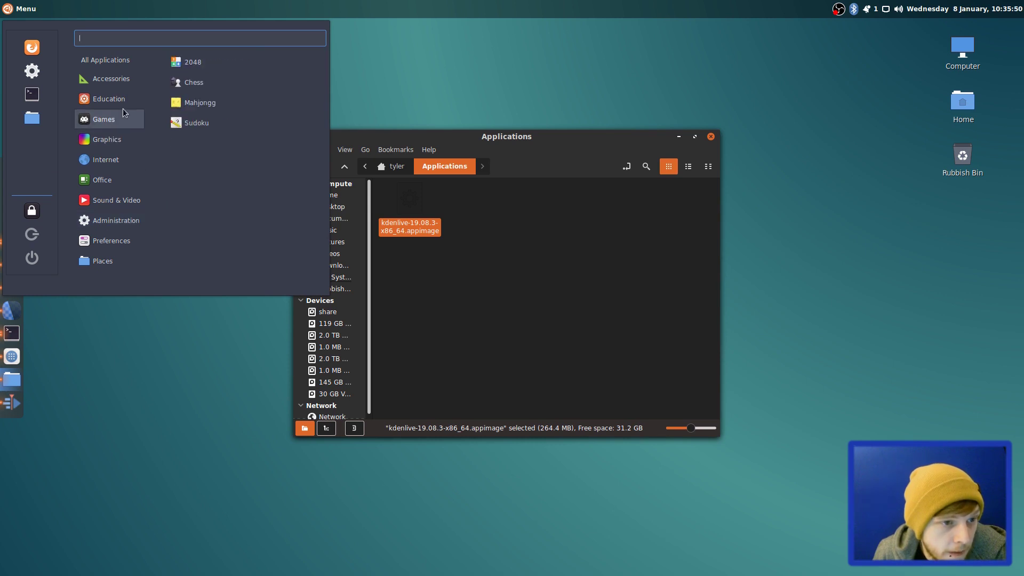
mouse_move(107, 141)
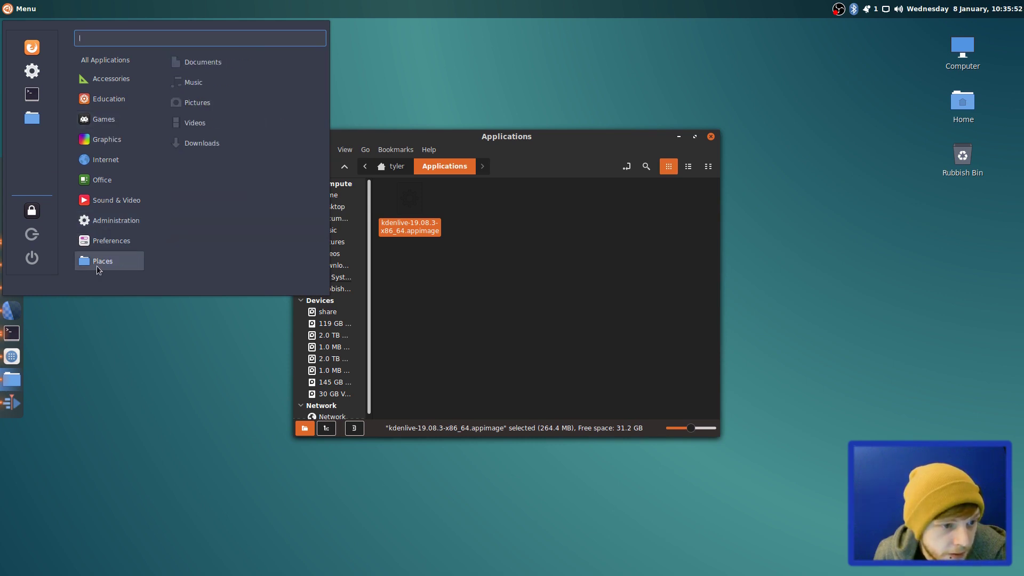
mouse_move(109, 241)
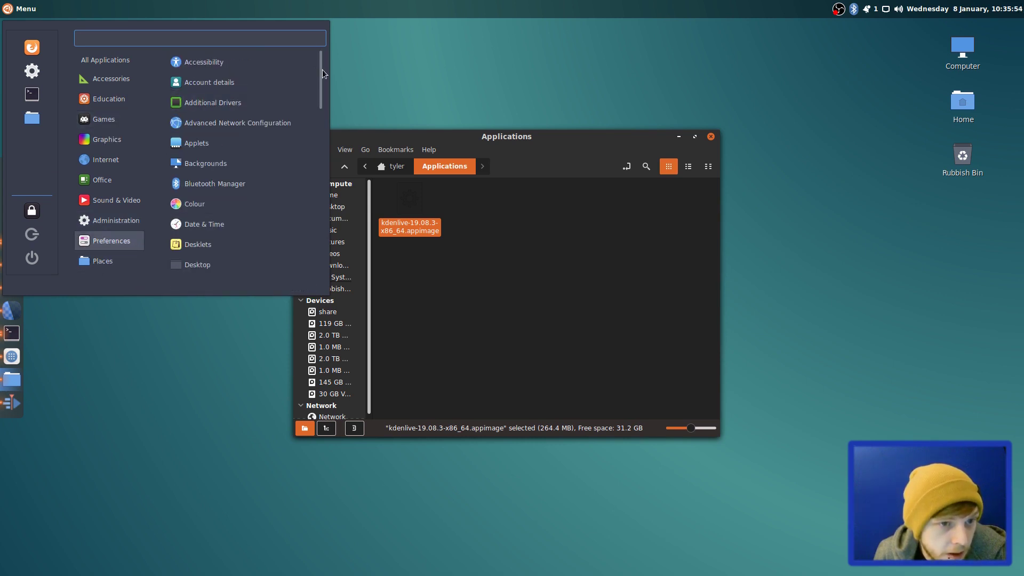
left_click_drag(319, 88, 314, 152)
left_click(268, 162)
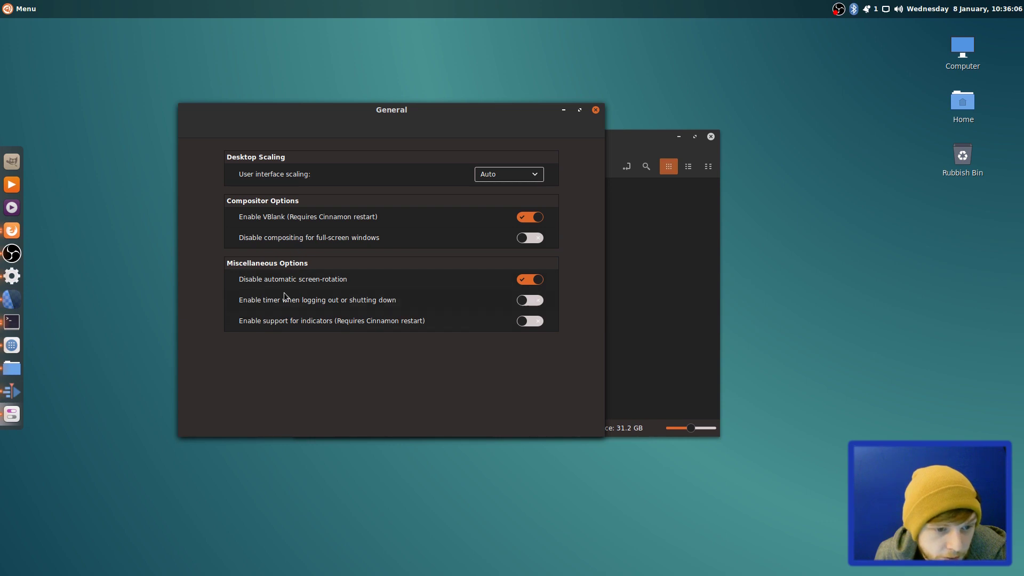
left_click(594, 111)
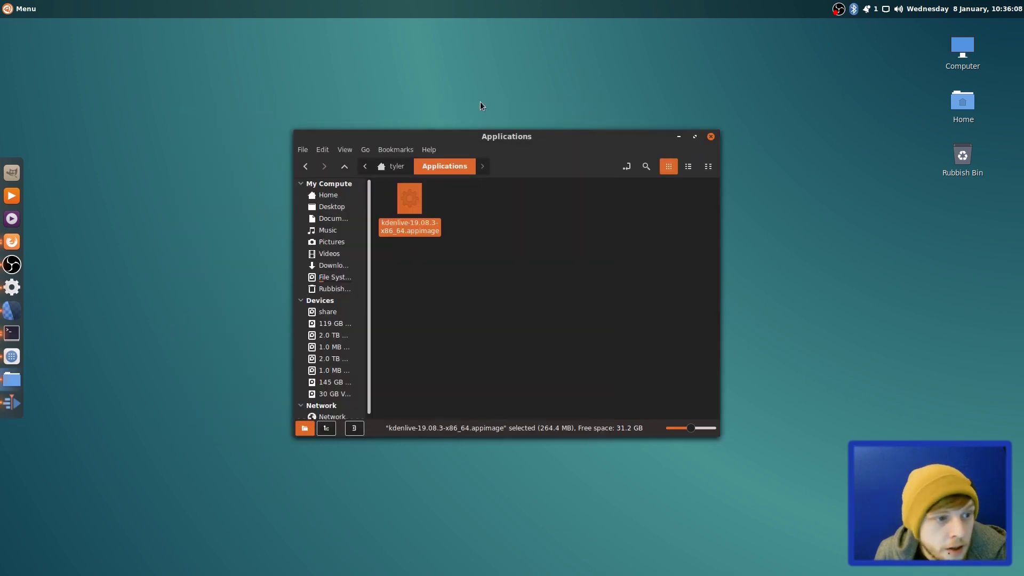
In System Settings > Startup Applications, add 'plank' as a startup application, then return to the overview.
left_click(20, 9)
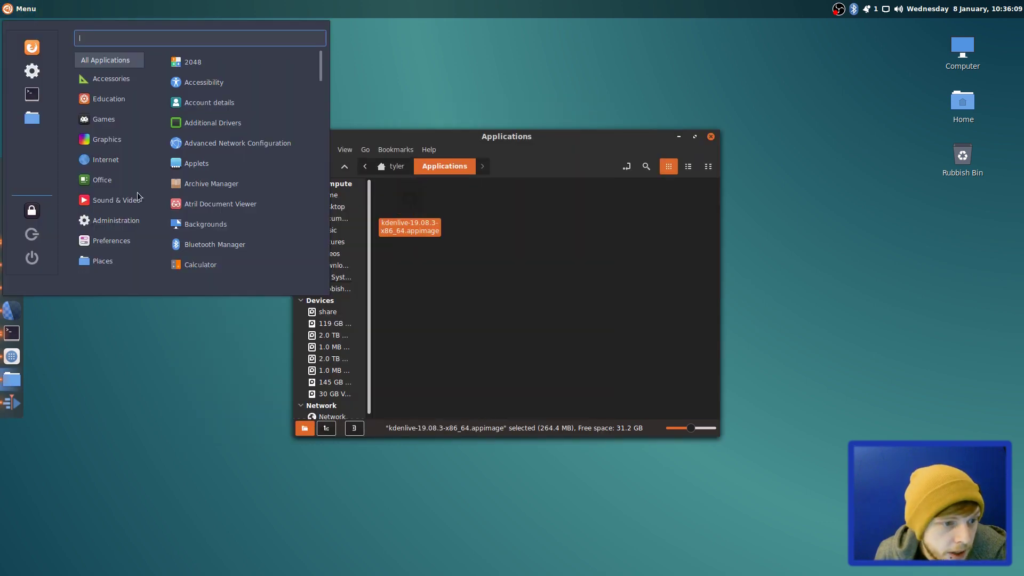
left_click(32, 71)
left_click_drag(438, 132, 482, 114)
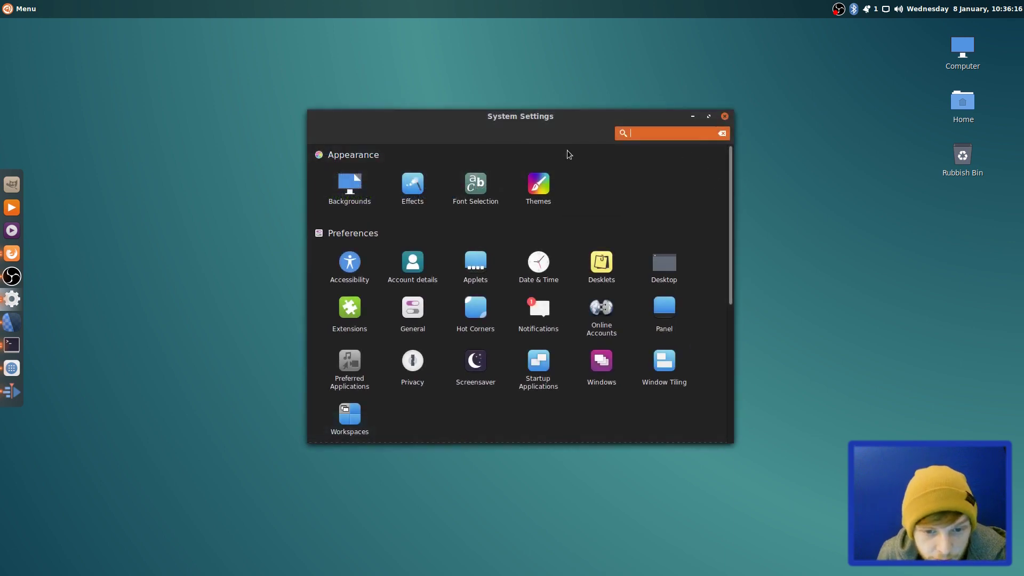
left_click(541, 372)
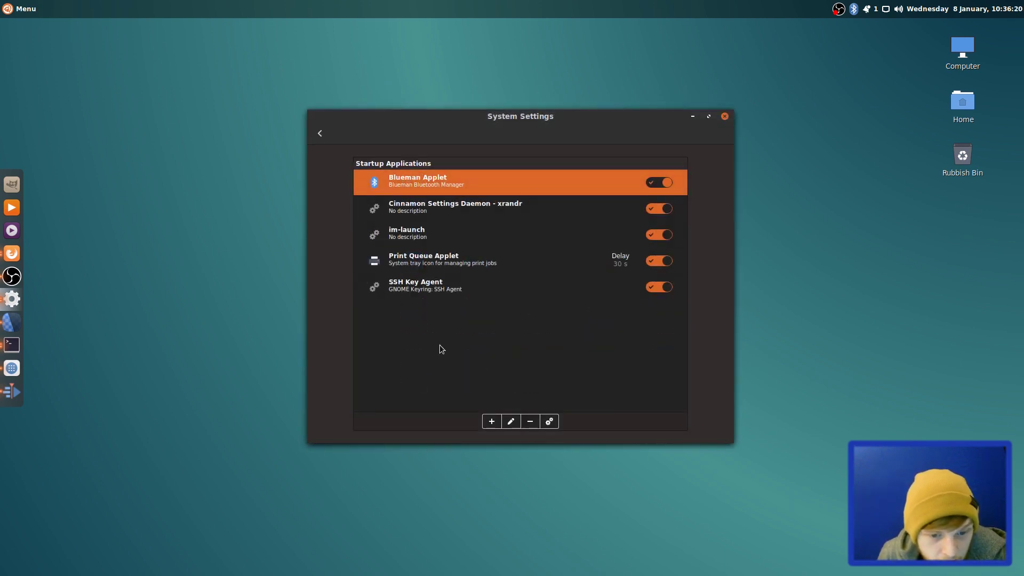
left_click(491, 421)
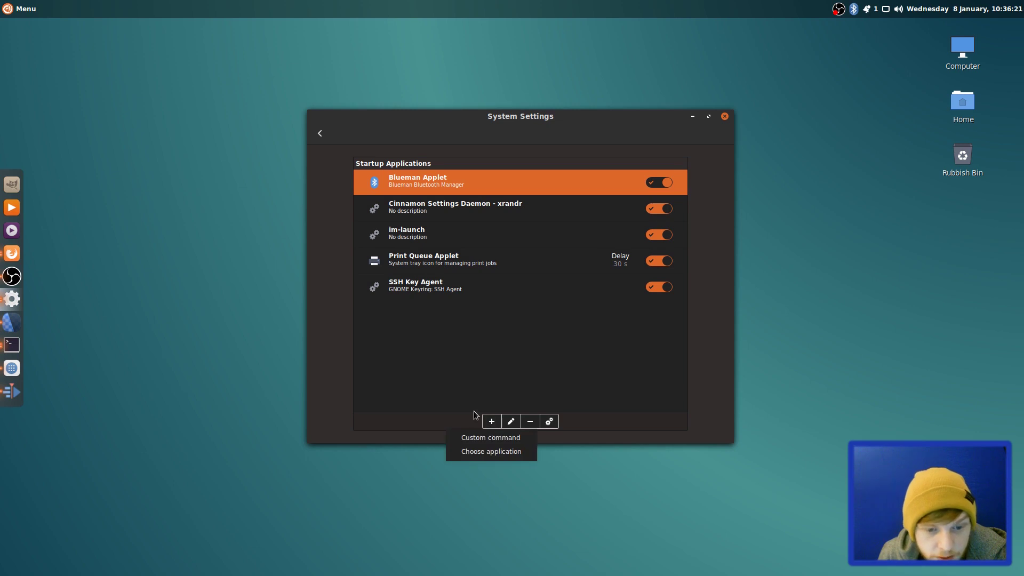
left_click(485, 453)
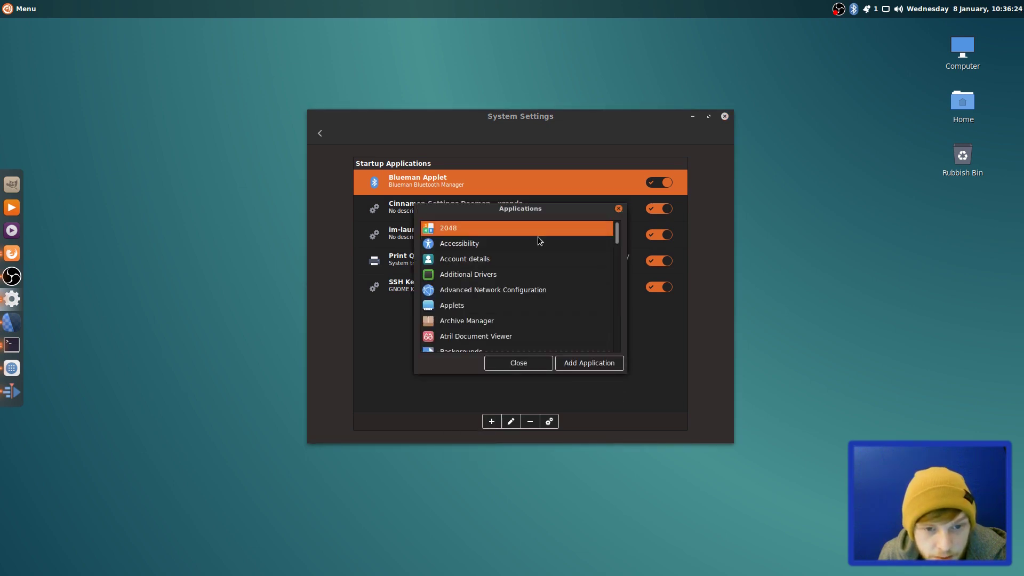
type("plank")
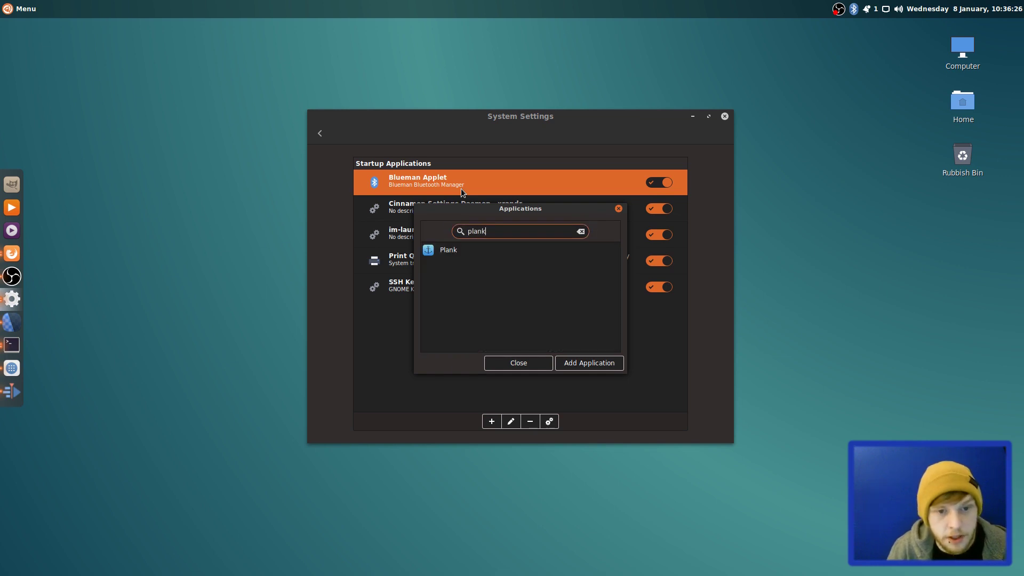
left_click(453, 251)
left_click(584, 363)
left_click(322, 133)
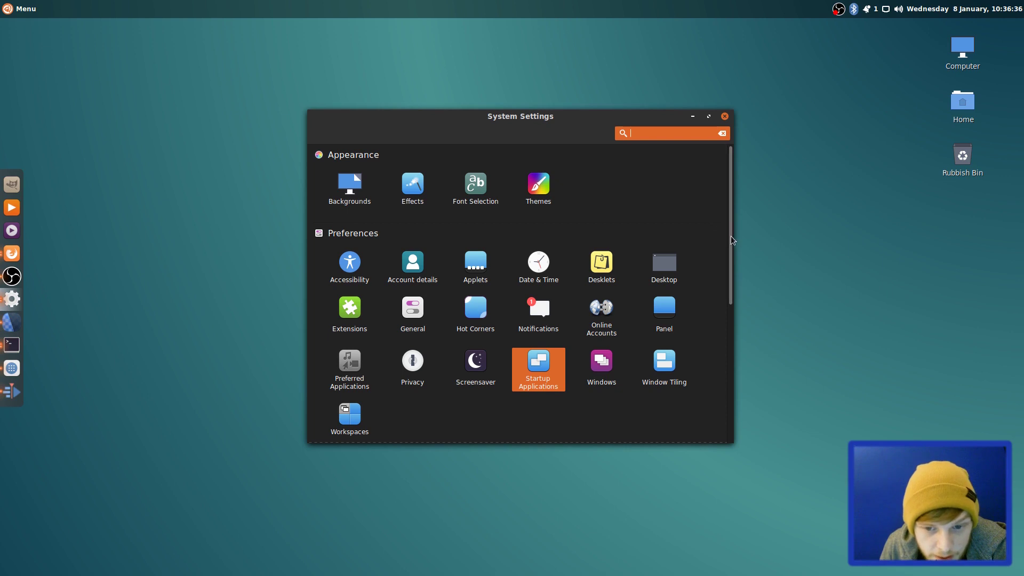
Show the Workspaces Direct Navigation shortcuts in Keyboard settings.
left_click_drag(731, 237, 683, 354)
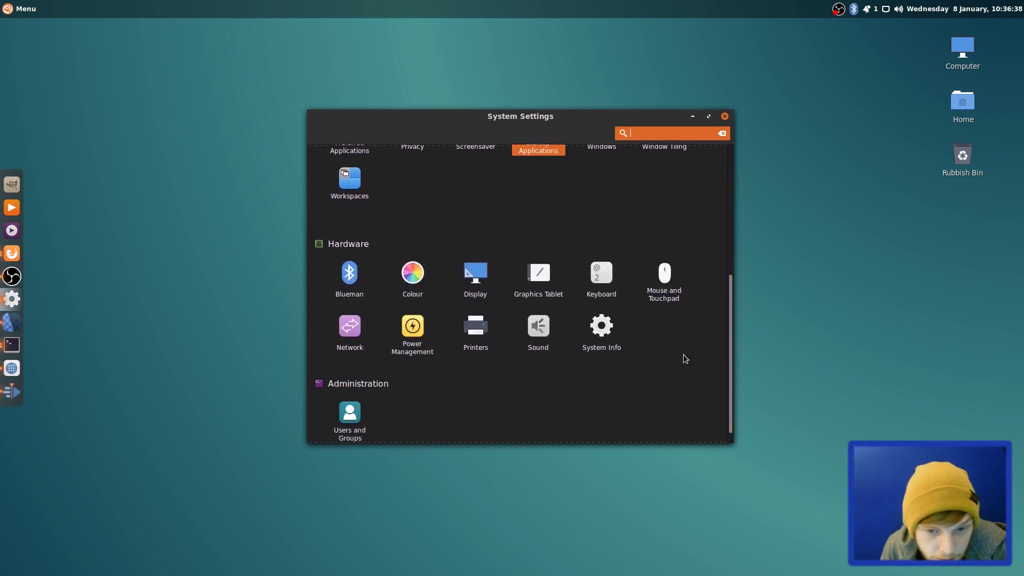
left_click(603, 273)
left_click(516, 134)
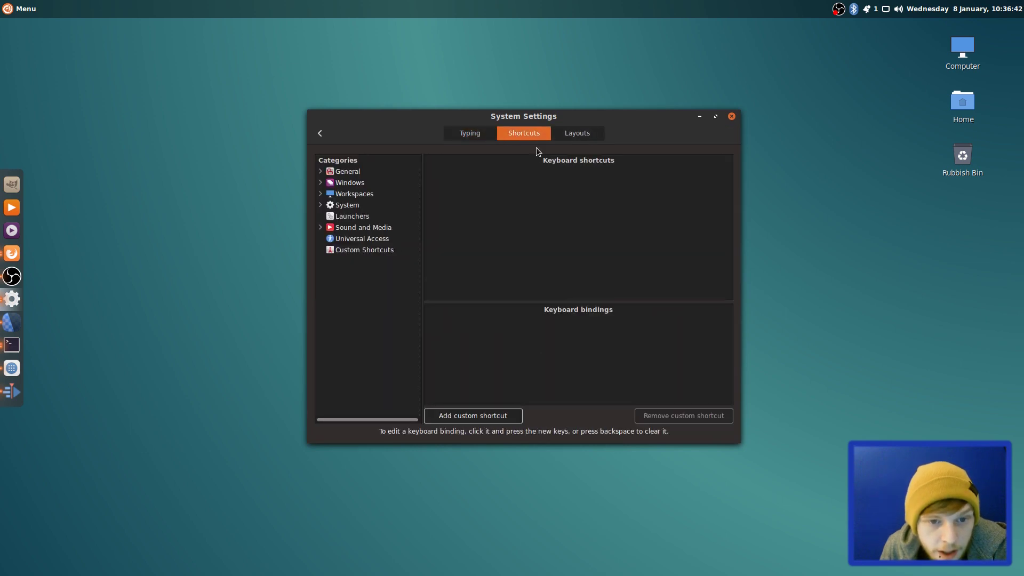
left_click(321, 194)
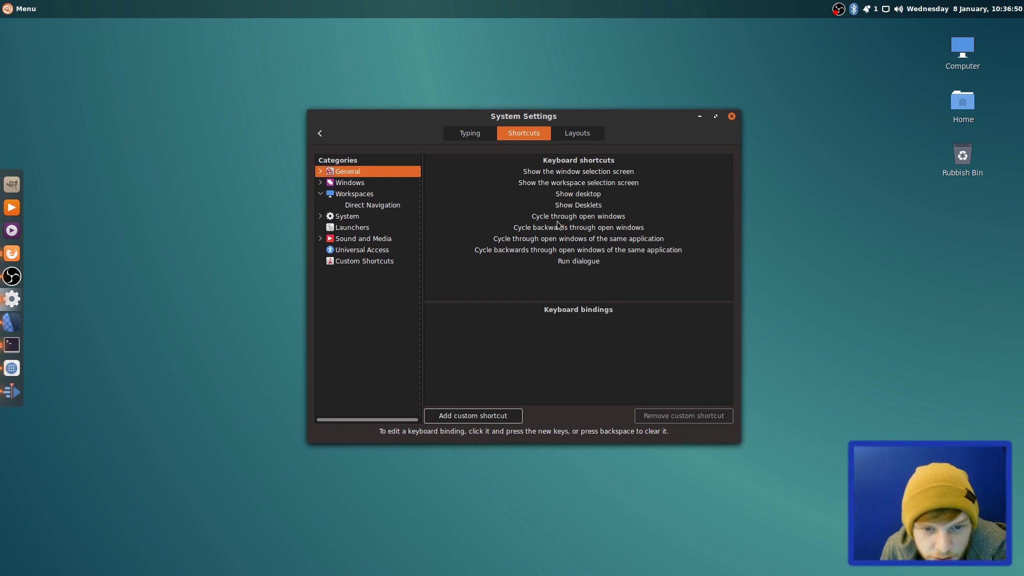
left_click(369, 208)
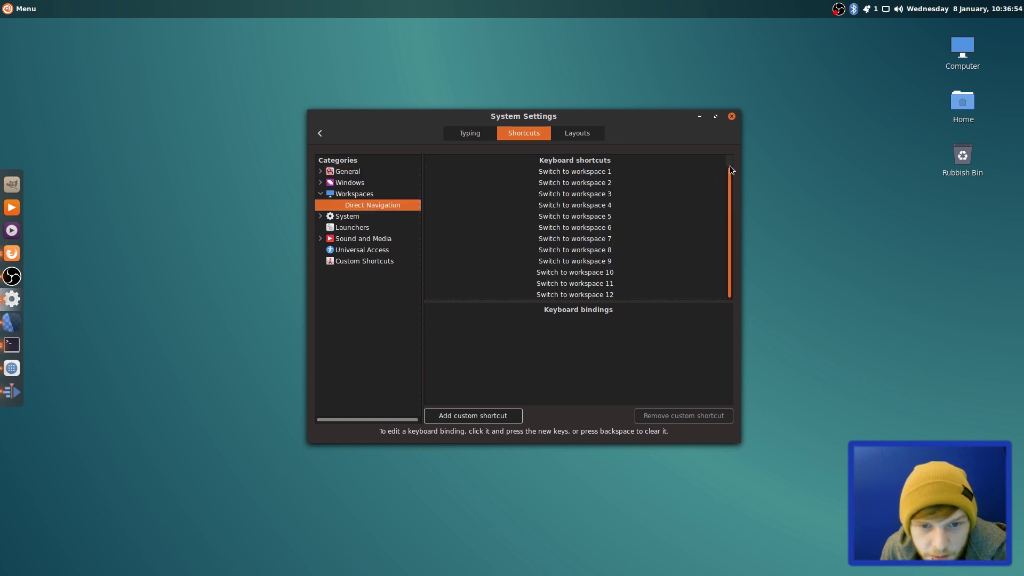
left_click(336, 195)
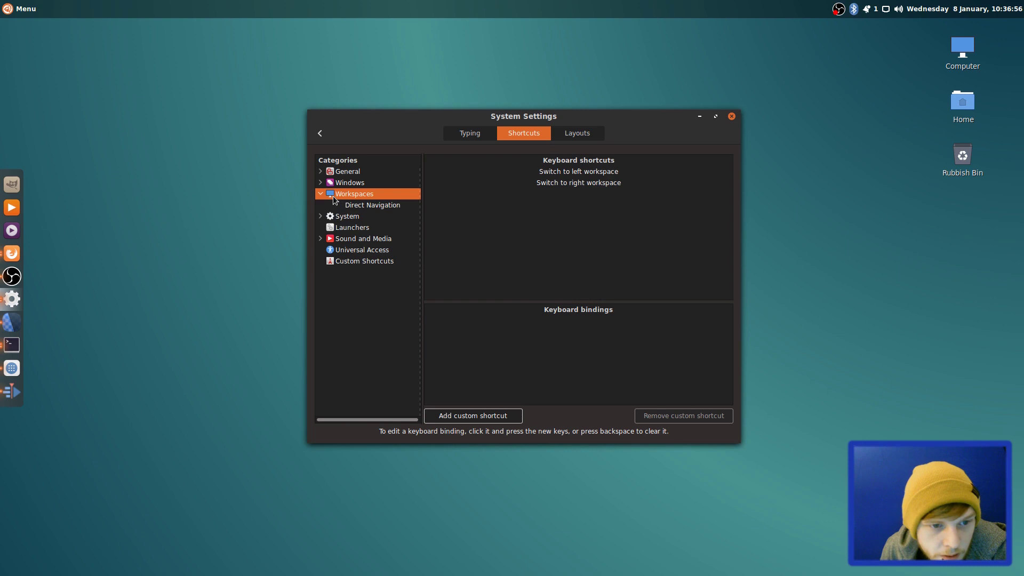
Inspect the Switch to left workspace binding and test Ctrl+Alt+Left/Right switching.
left_click(594, 171)
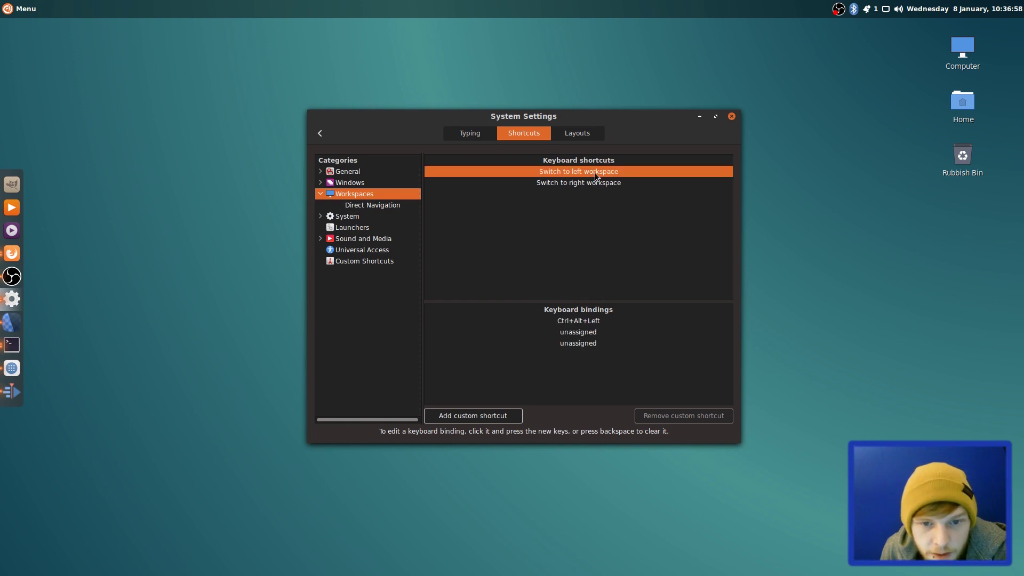
left_click(584, 319)
left_click(584, 319)
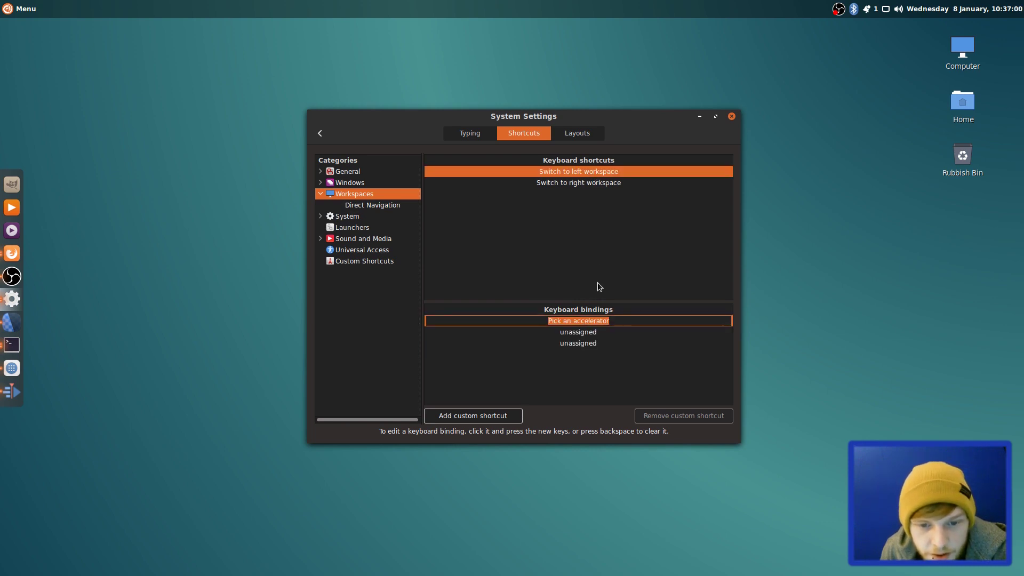
left_click(580, 325)
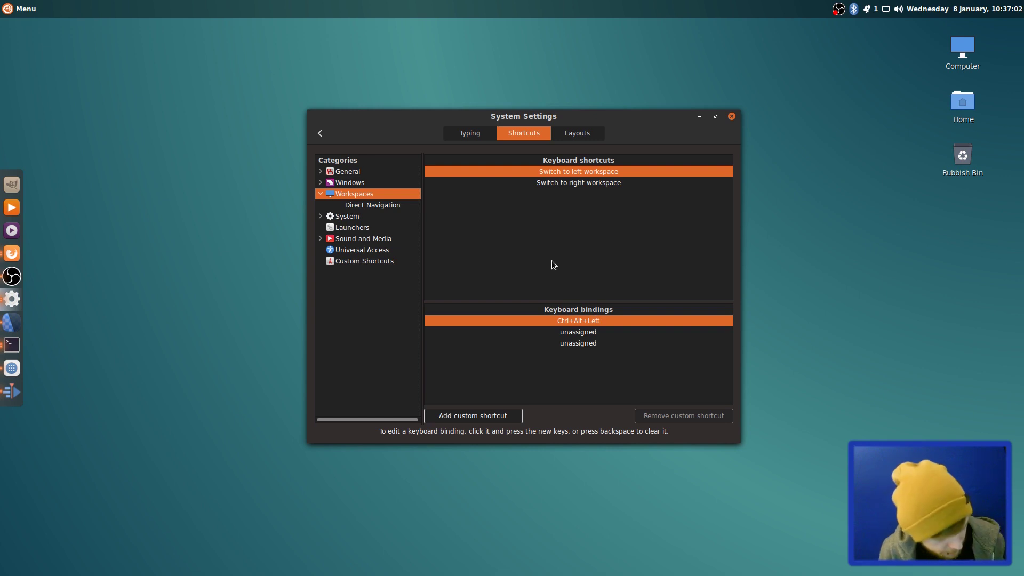
key("ctrl+alt+Left")
key("ctrl+alt+Right")
key("ctrl+alt+Left")
key("ctrl+alt+Right")
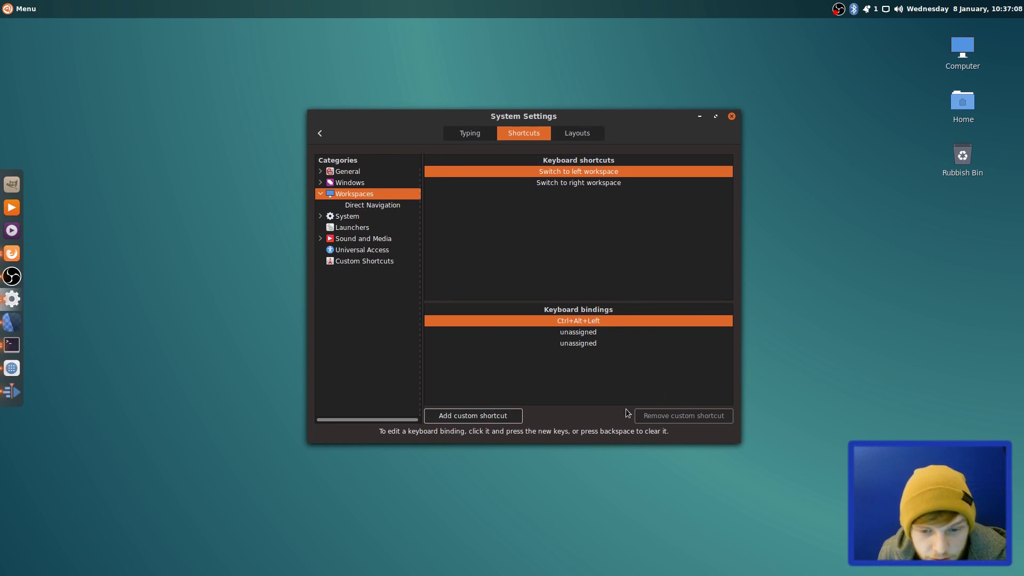
left_click(484, 417)
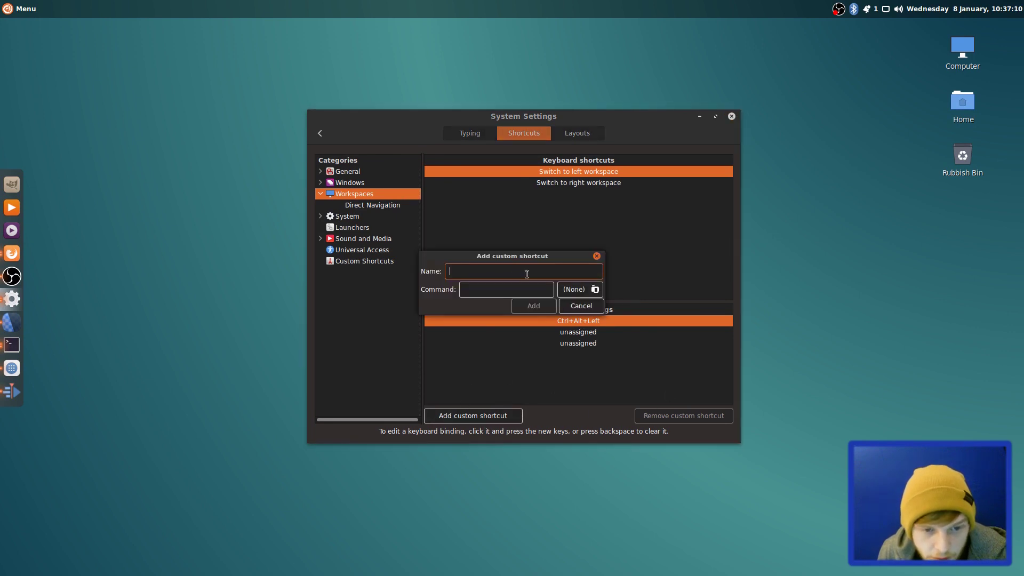
key("Escape")
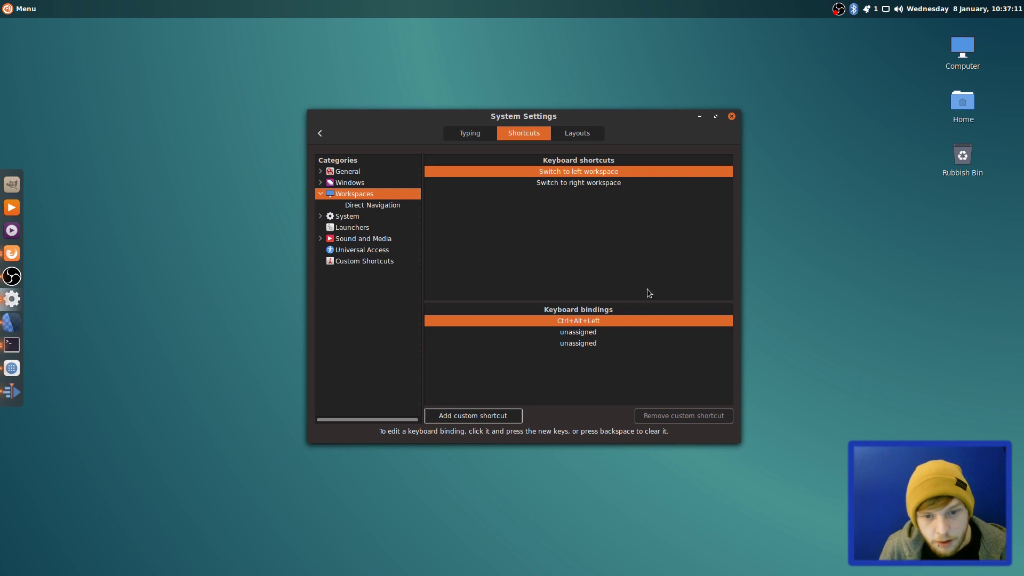
Bind Switch to left workspace to Ctrl+Left and Switch to right workspace to Ctrl+Right.
left_click(609, 320)
key("ctrl+Left")
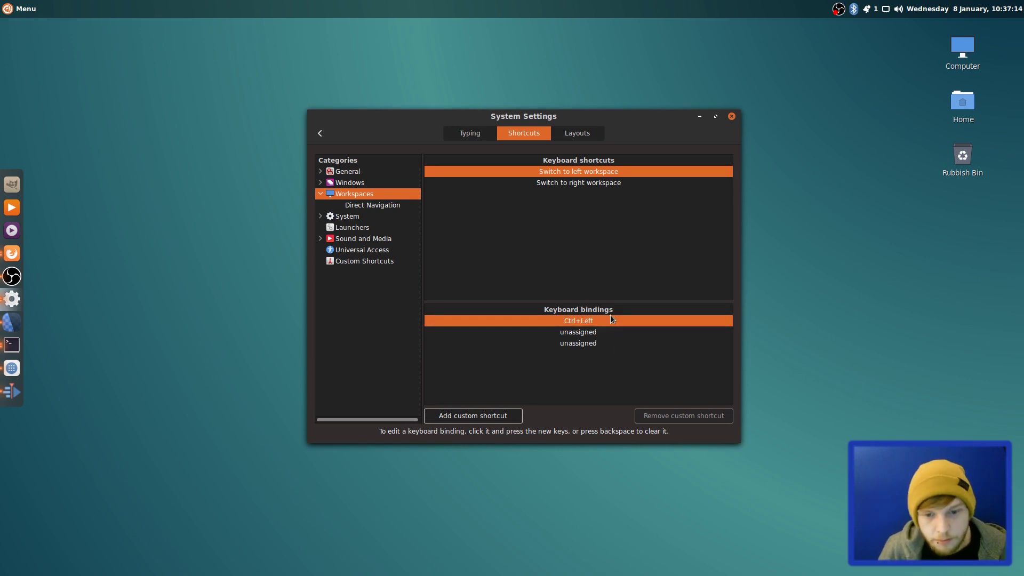
left_click(585, 183)
left_click(585, 321)
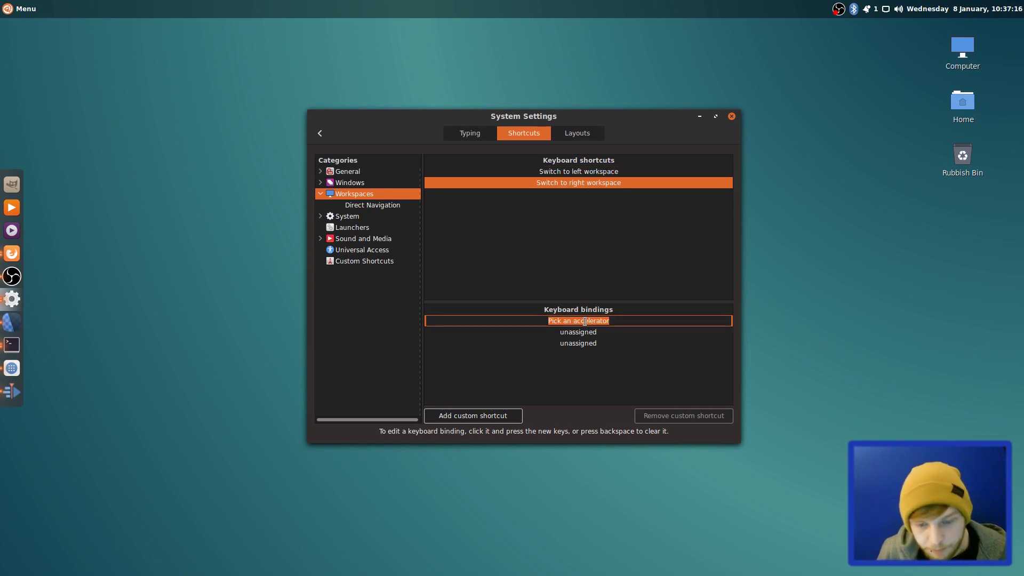
key("ctrl+Right")
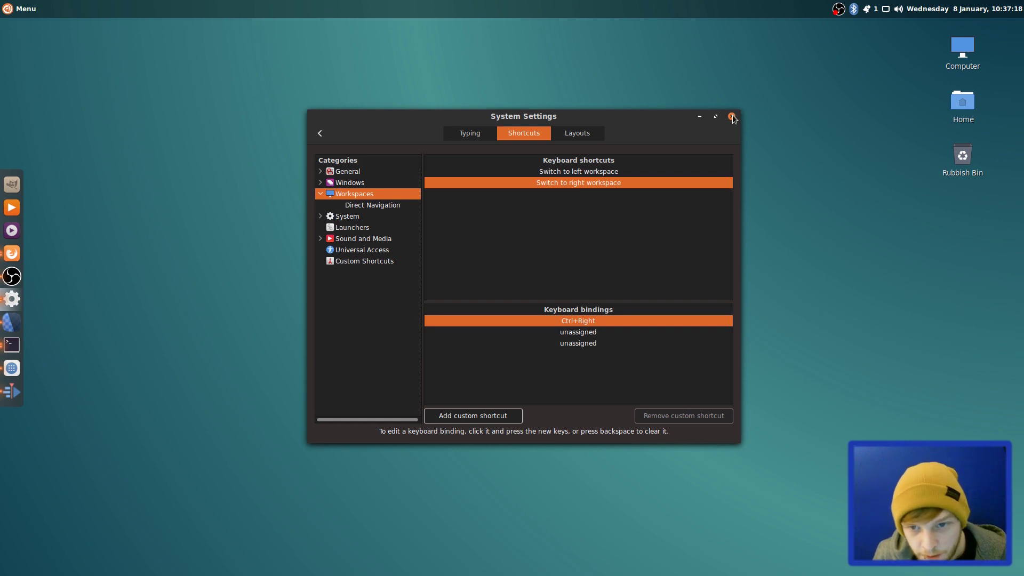
Show the Windows > Inter-workspace shortcuts in Keyboard settings.
left_click(332, 184)
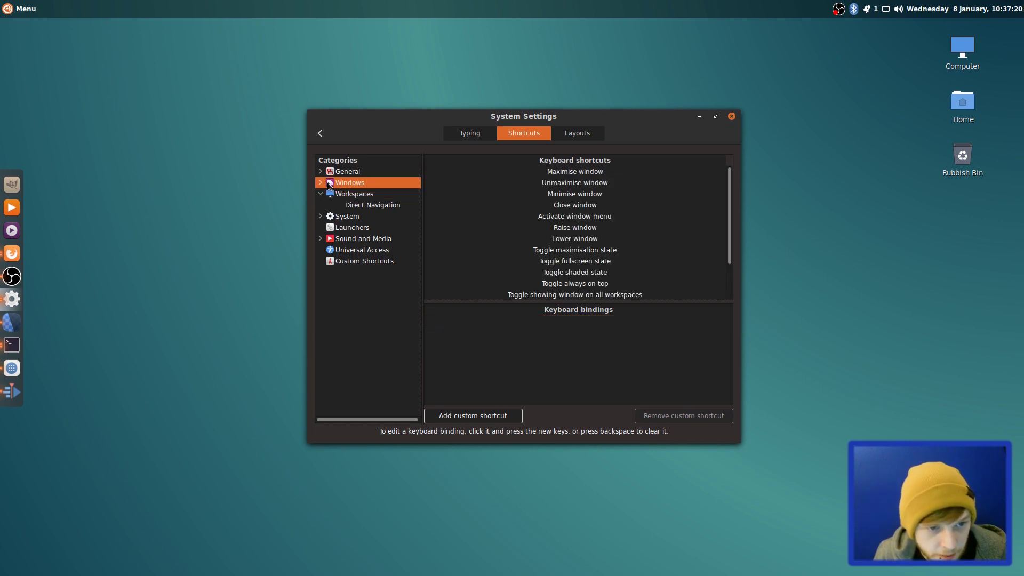
left_click_drag(731, 196, 356, 169)
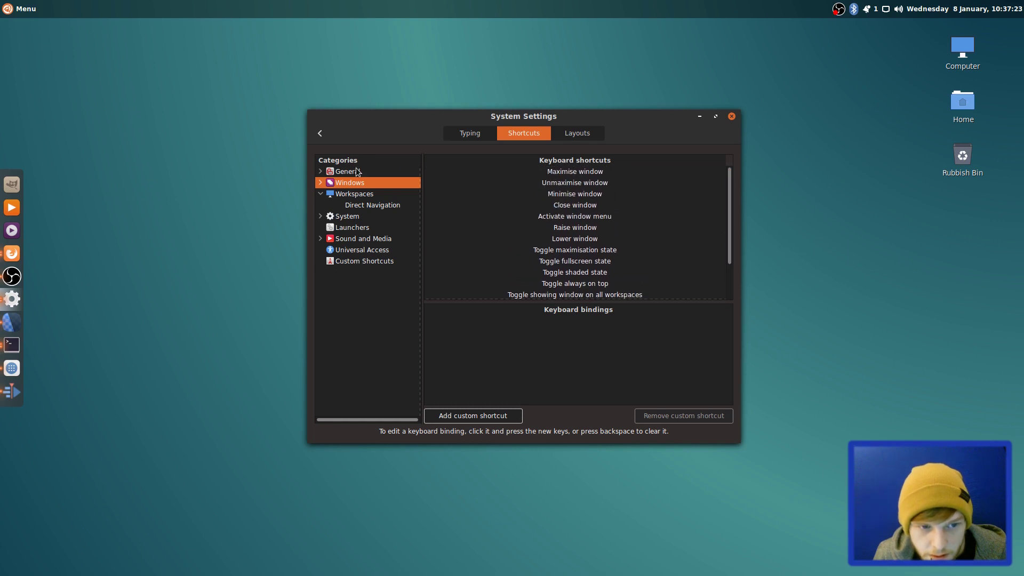
left_click(321, 182)
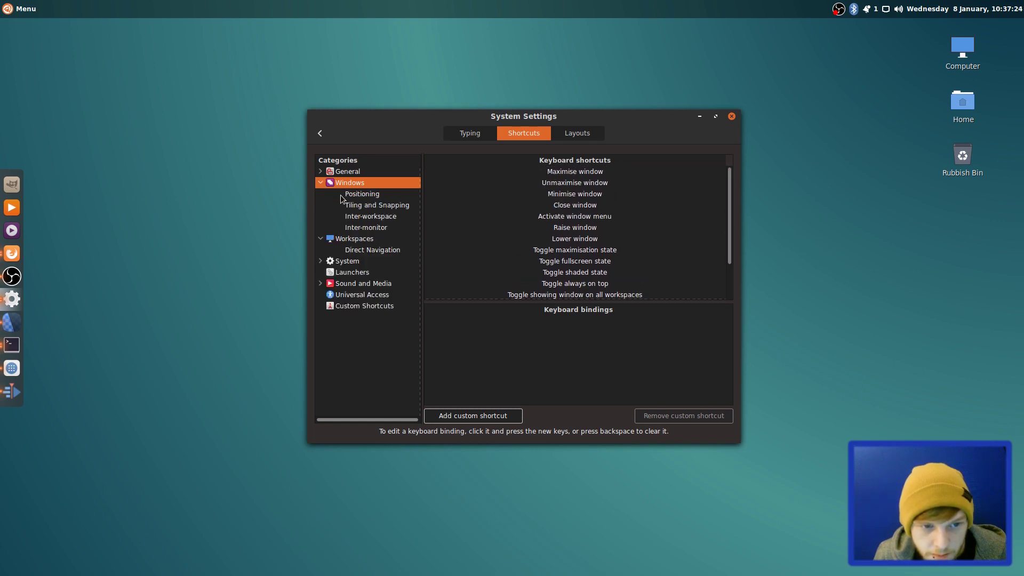
left_click(374, 216)
mouse_move(728, 196)
left_mouse_down()
mouse_move(729, 232)
mouse_move(730, 190)
left_mouse_up()
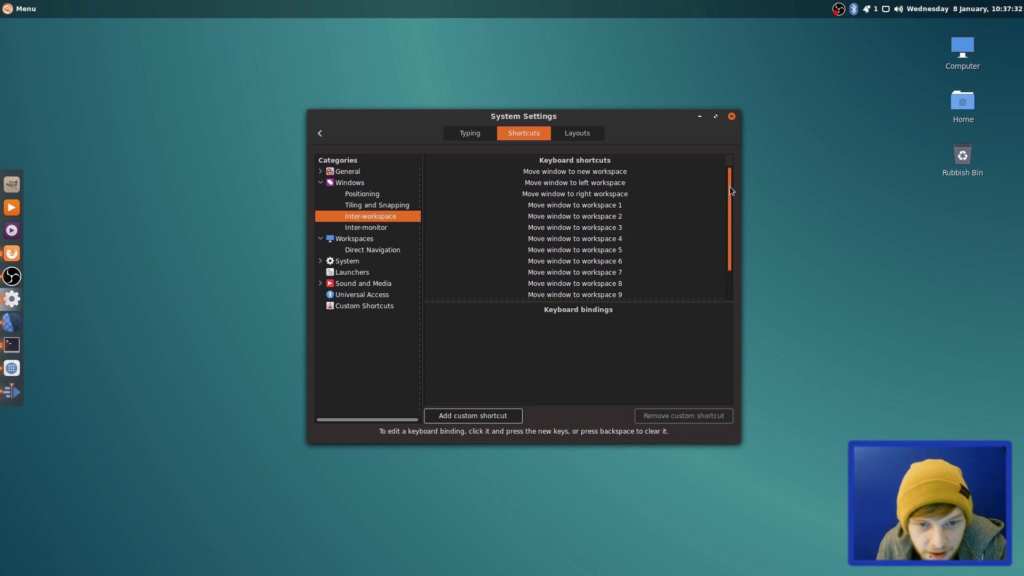
Inspect the Move window to left workspace binding without changing it.
left_click(596, 184)
left_click(587, 324)
left_click(586, 324)
key("Escape")
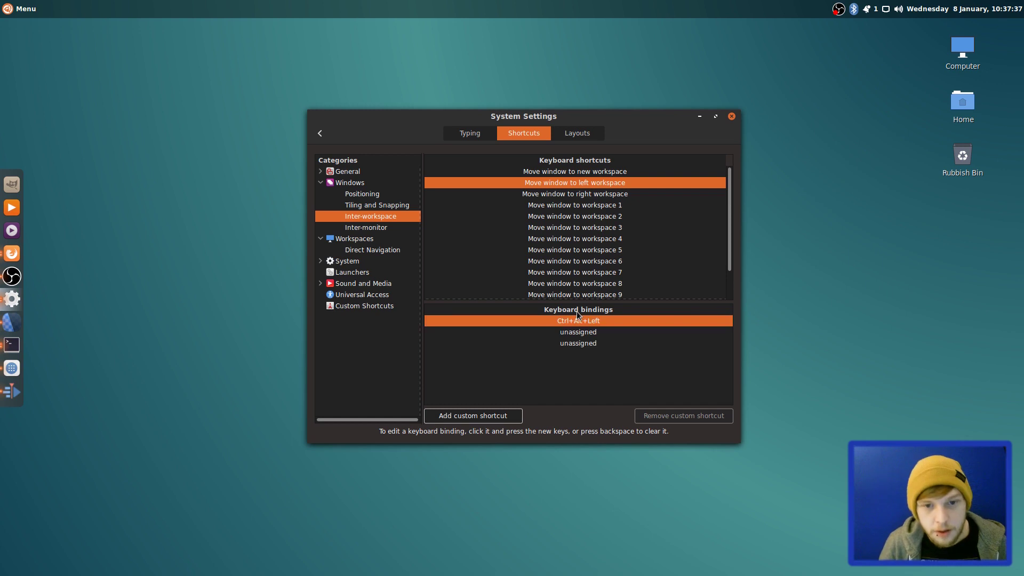
Bind Move window to right workspace to Ctrl+Alt+Right, then open a terminal with Ctrl+Alt+T.
left_click(633, 195)
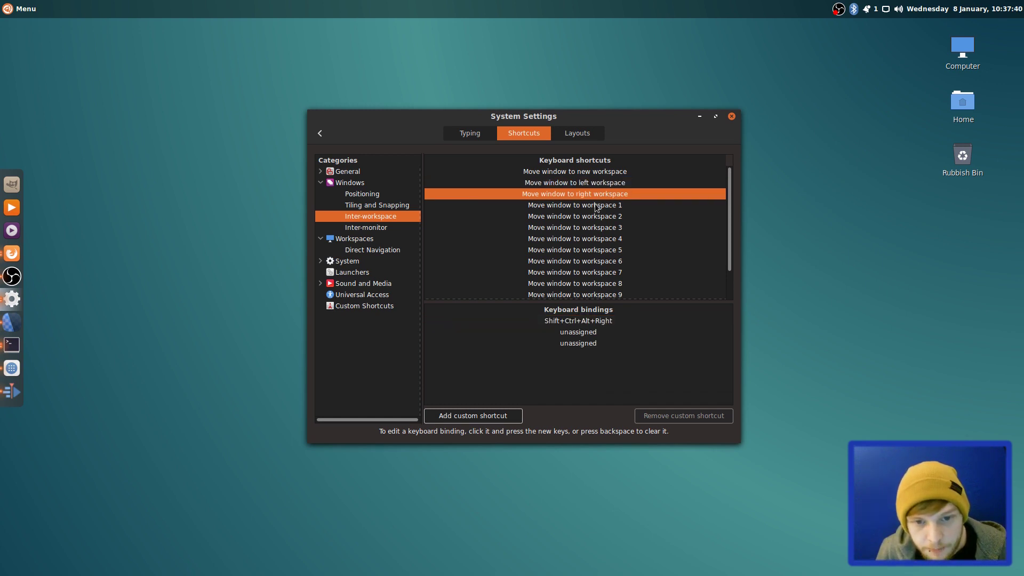
double_click(590, 320)
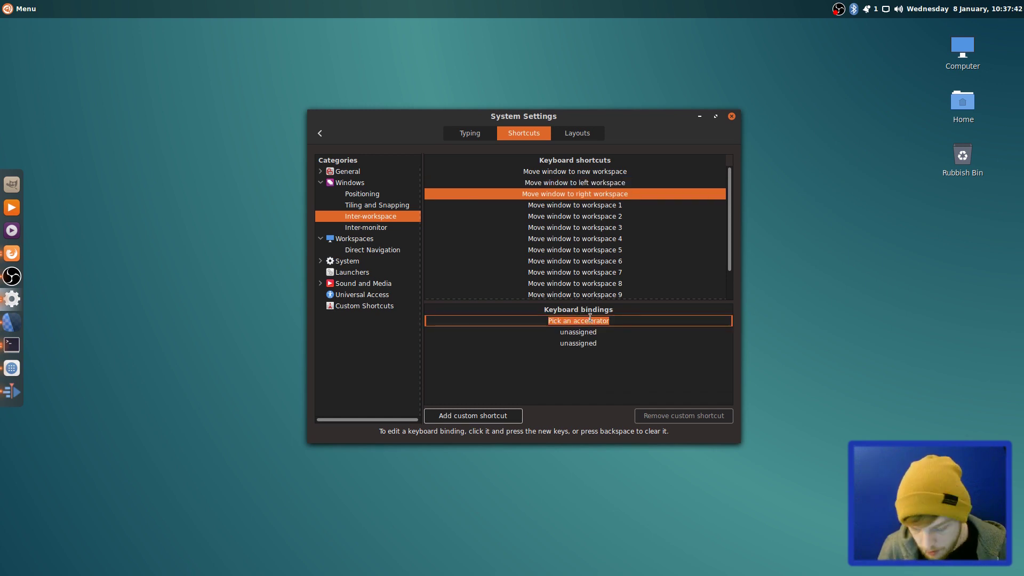
key("ctrl+alt+Right")
key("ctrl+alt+t")
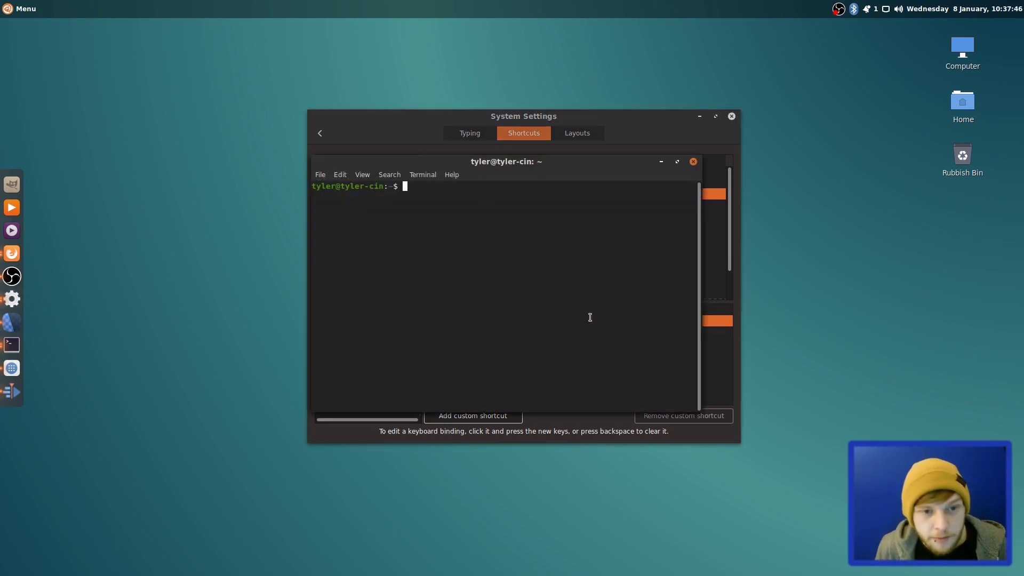
Move the terminal between workspaces with Shift+Ctrl+Alt+Right/Left and place Settings at the upper left.
key("shift+ctrl+alt+Right")
key("ctrl+alt+Left")
key("ctrl+alt+Right")
key("shift+ctrl+alt+Left")
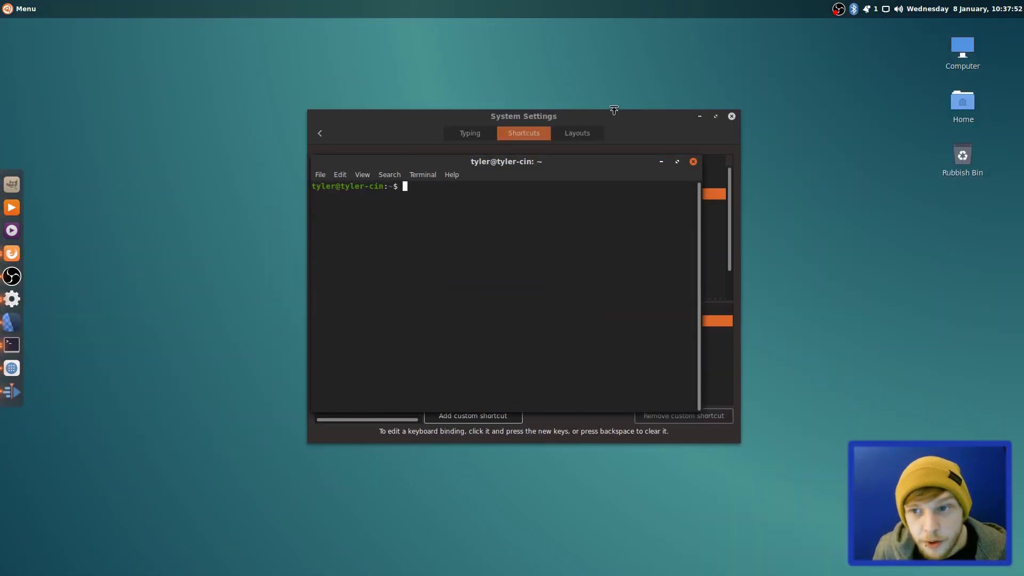
left_click_drag(580, 121, 323, 96)
left_click(554, 176)
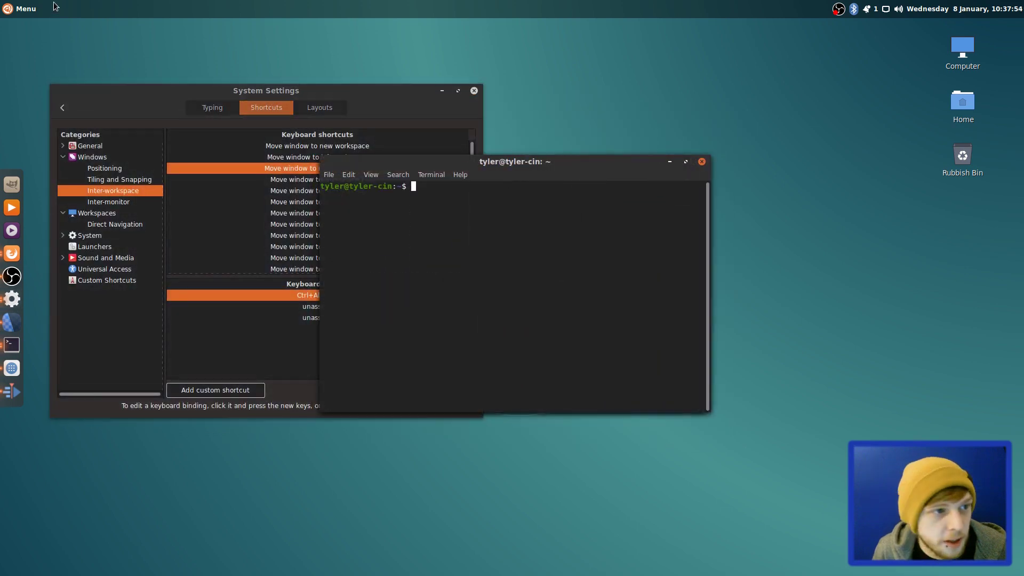
Try menu searches for 'deal' and 'times', then close the applications menu.
left_click(33, 11)
type("deal")
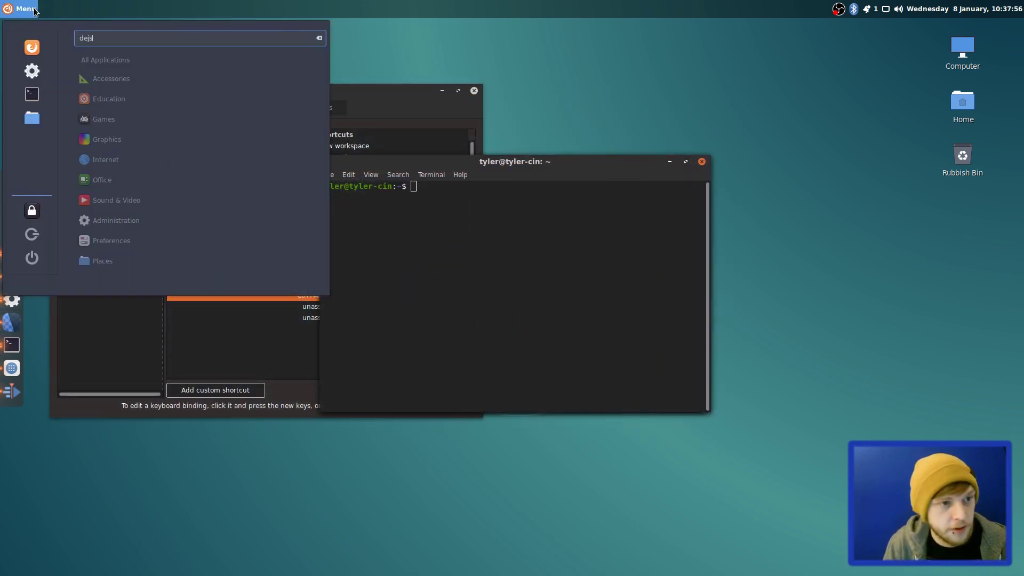
key("BackSpace")
key("BackSpace")
key("BackSpace")
key("BackSpace")
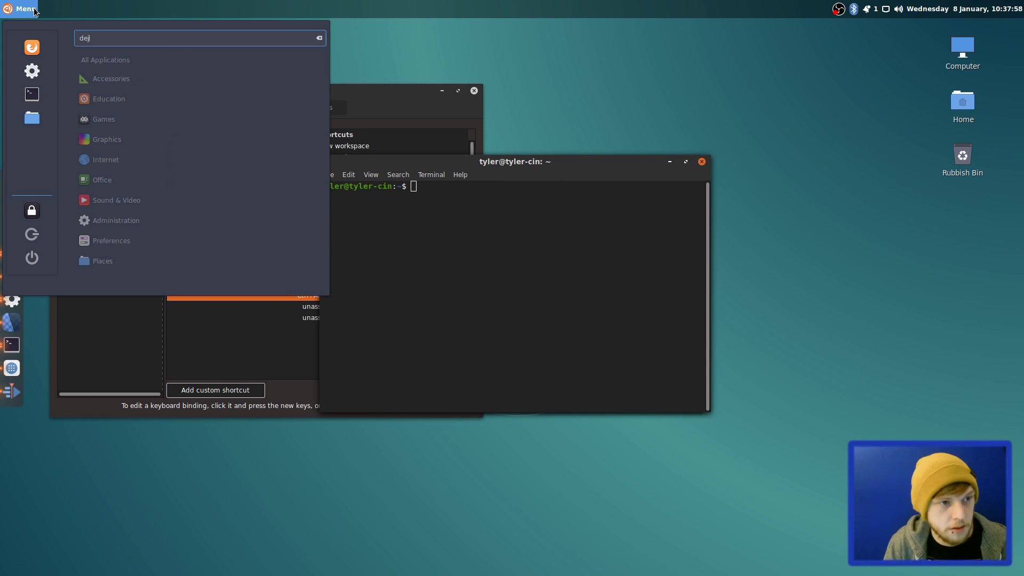
type("times")
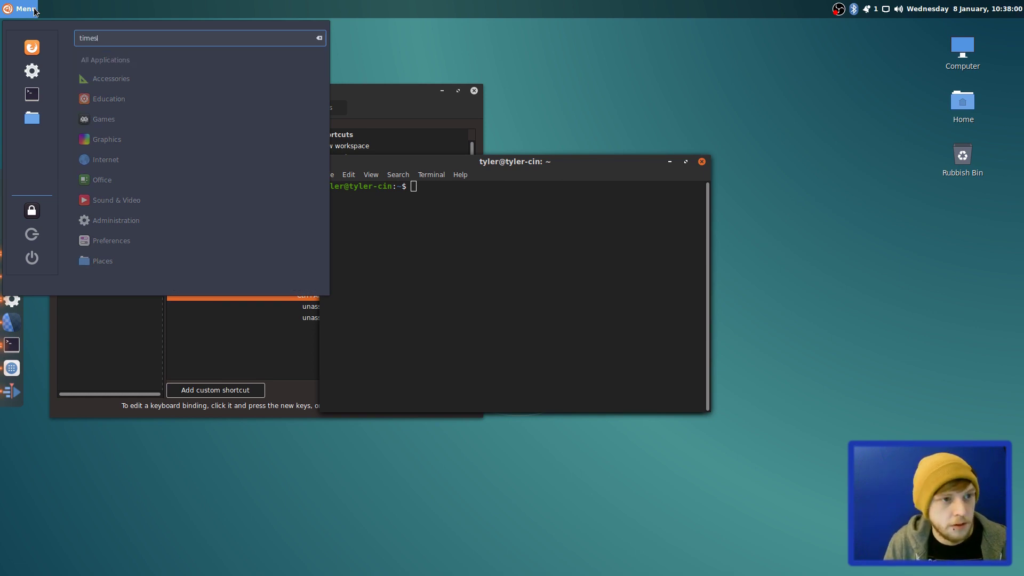
key("BackSpace")
key("BackSpace")
key("BackSpace")
key("BackSpace")
key("BackSpace")
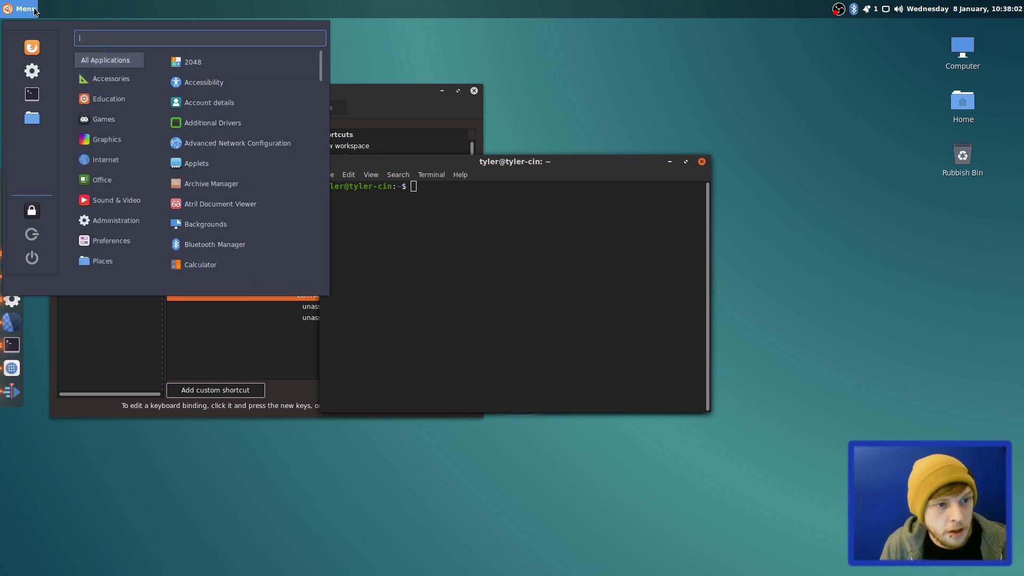
left_click(488, 129)
Search the menu for 'libre' and launch LibreOffice Writer.
left_click(4, 8)
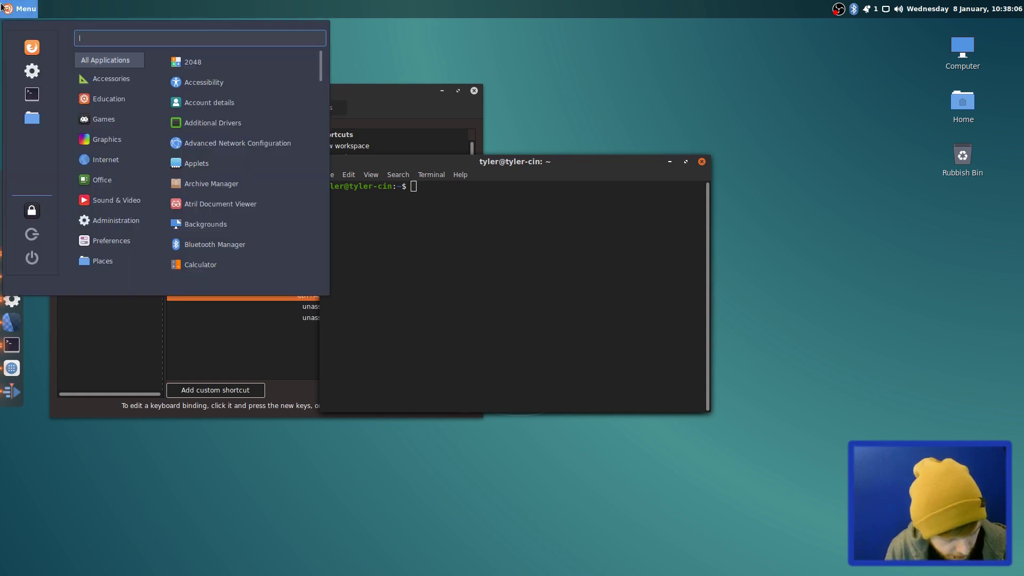
type("libre")
key("Down")
key("Down")
key("Down")
key("Down")
key("Down")
key("Return")
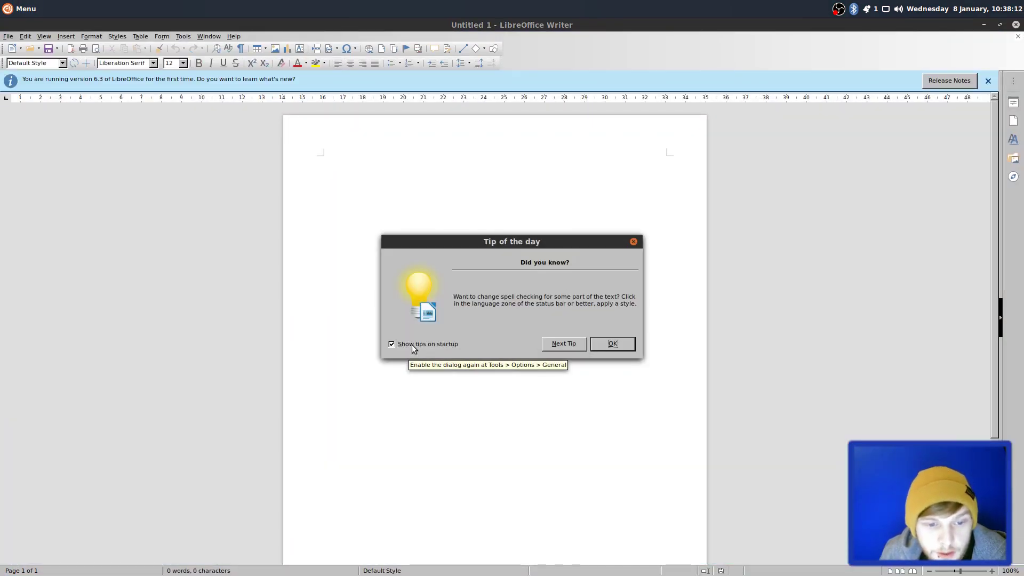
Dismiss Tip of the day and confirm version 6.3.4.2 in Help > About LibreOffice.
left_click(599, 347)
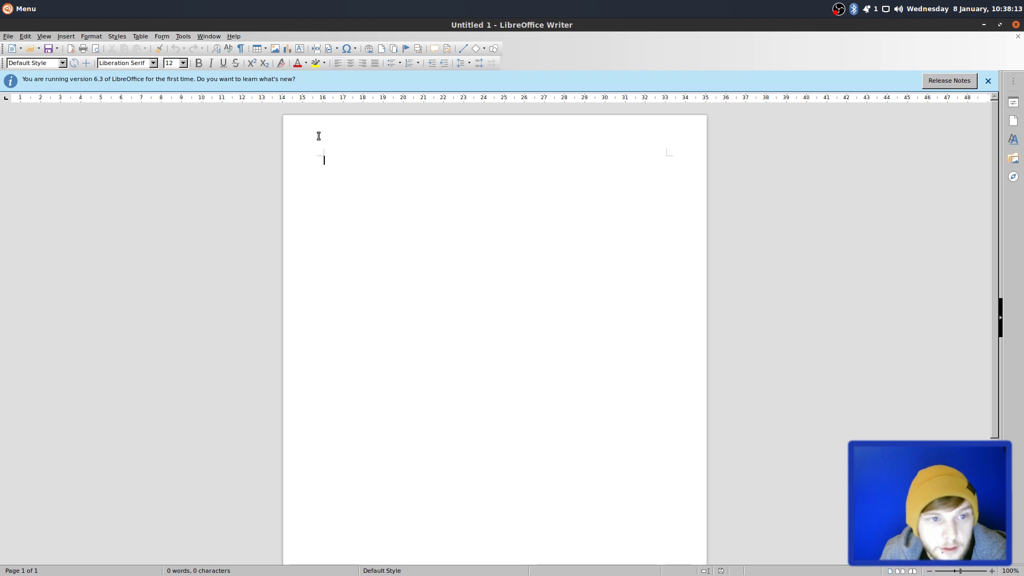
left_click(234, 37)
left_click(278, 171)
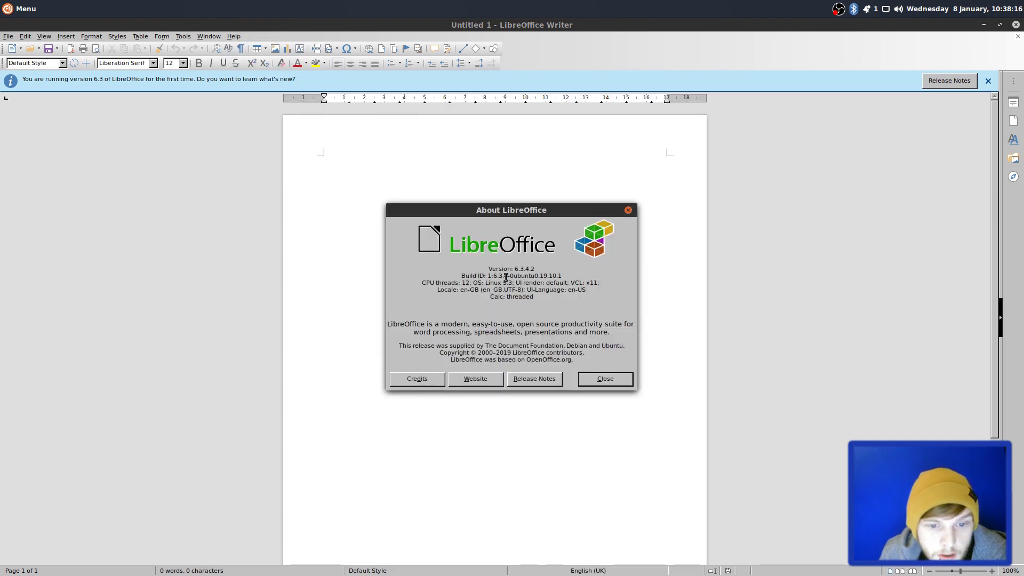
left_click(613, 379)
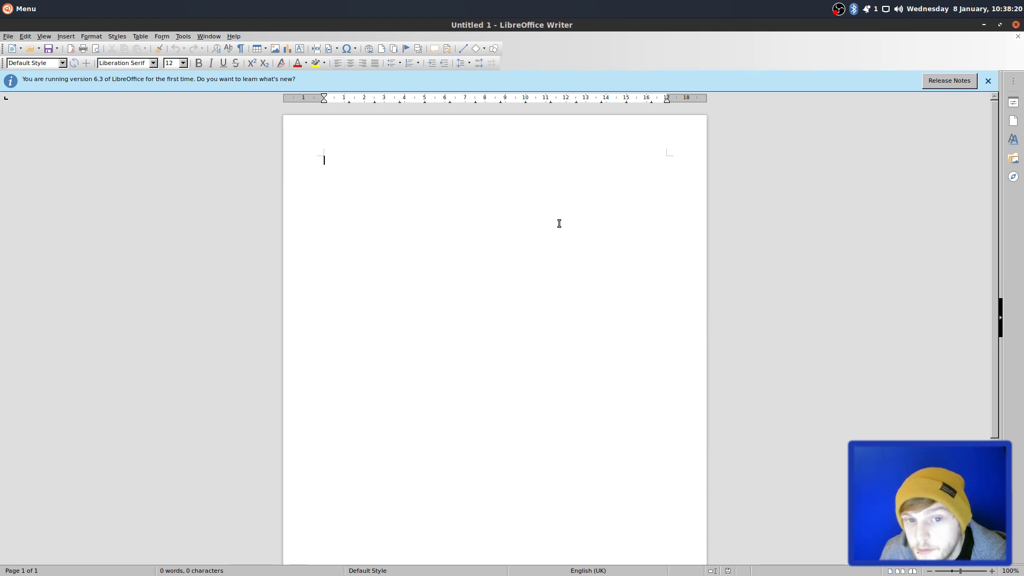
Type test text 'Fhfgdhfgdh' and close Writer without saving.
type("Fhfgdhfgdh")
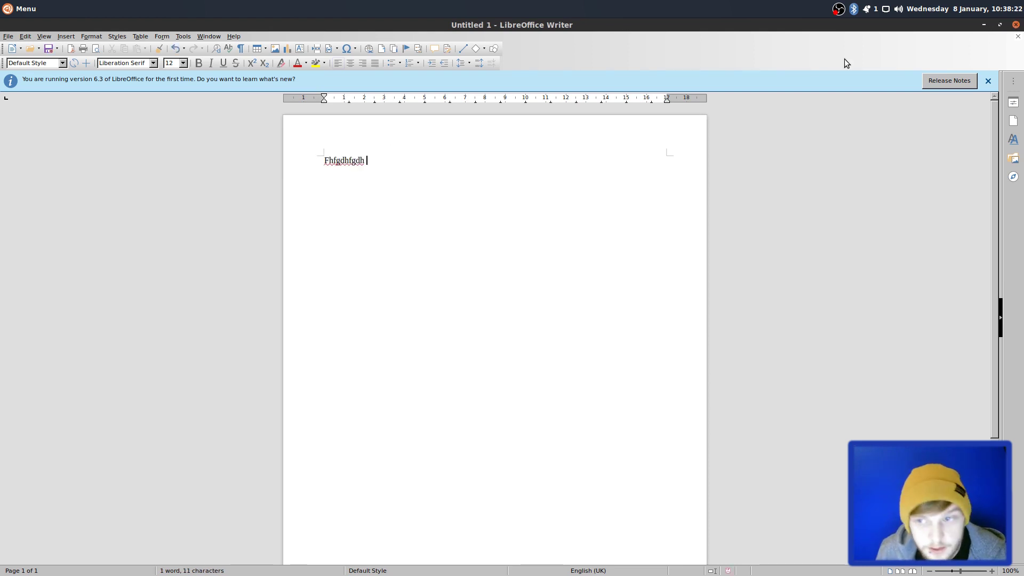
left_click(1015, 24)
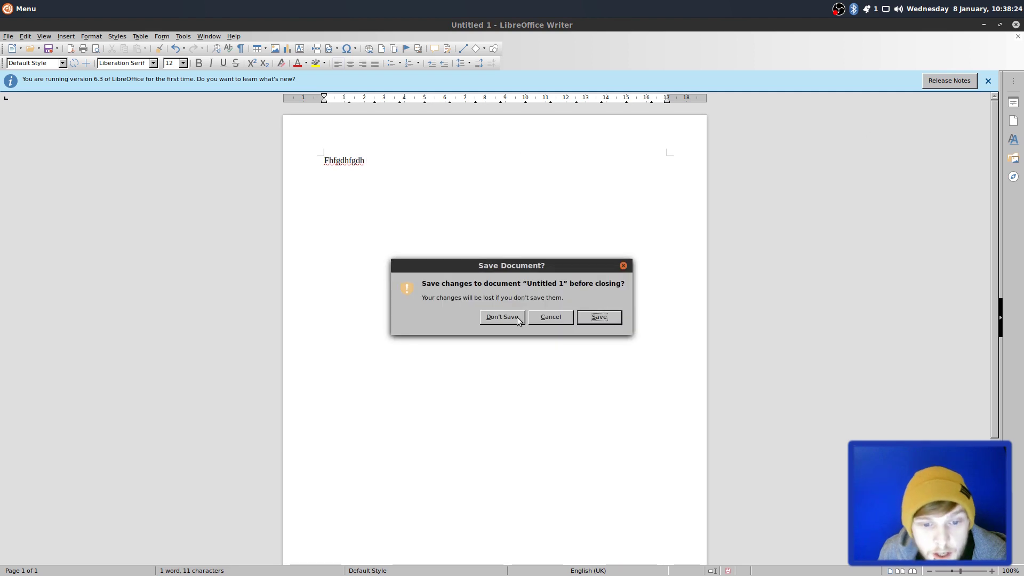
left_click(511, 320)
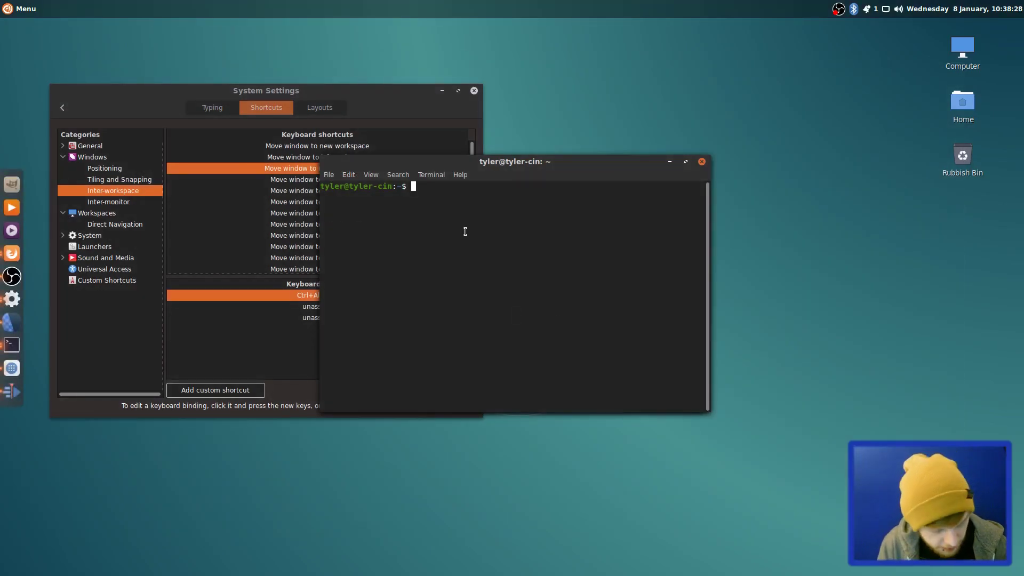
Run htop to check memory use (2.59G of 31.4G), then quit it.
type("htop")
key("Return")
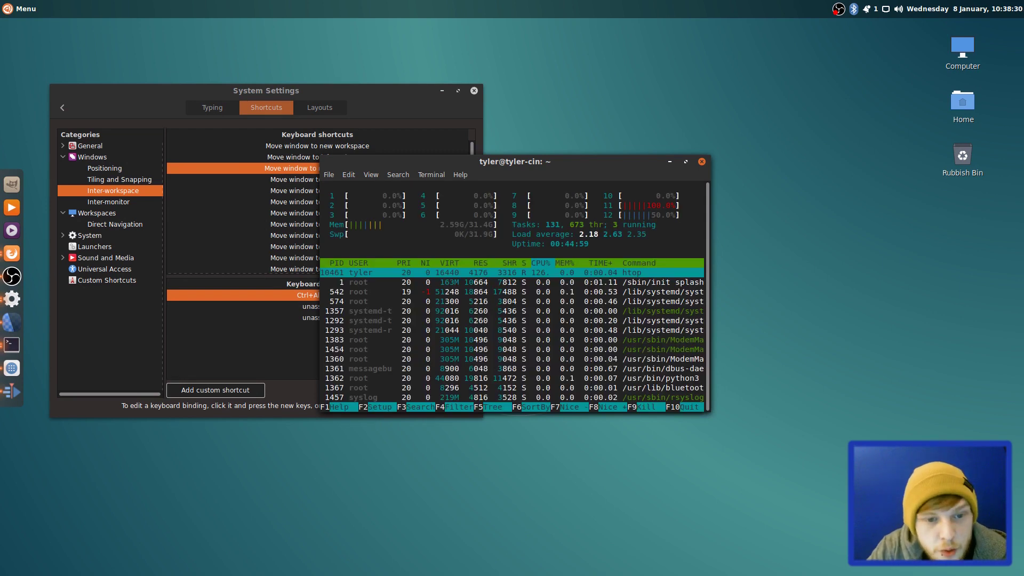
key("q")
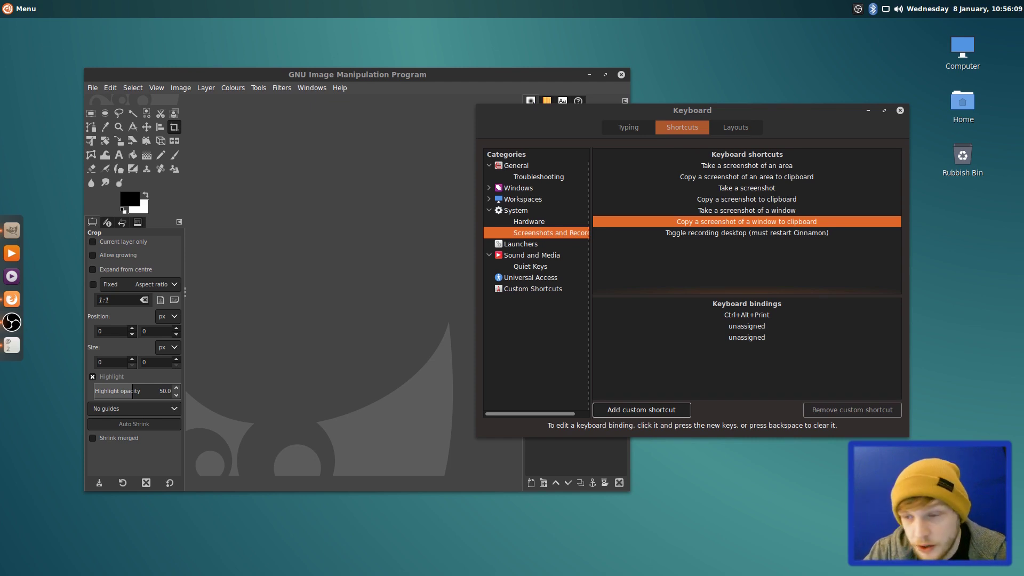
Bind the Print key to Take a screenshot in the Screenshots shortcuts.
key("super")
type("sc")
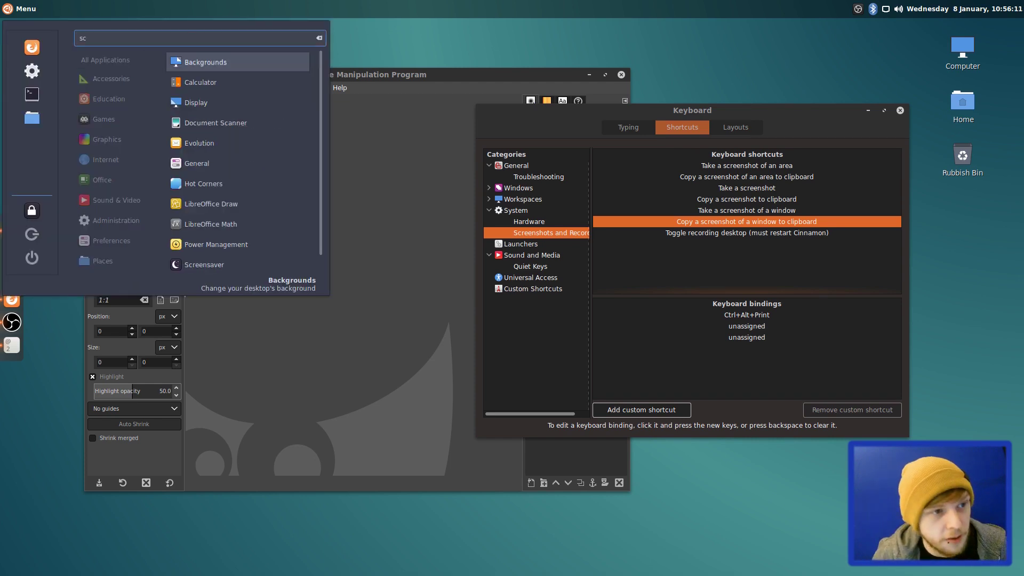
type("rle")
key("Escape")
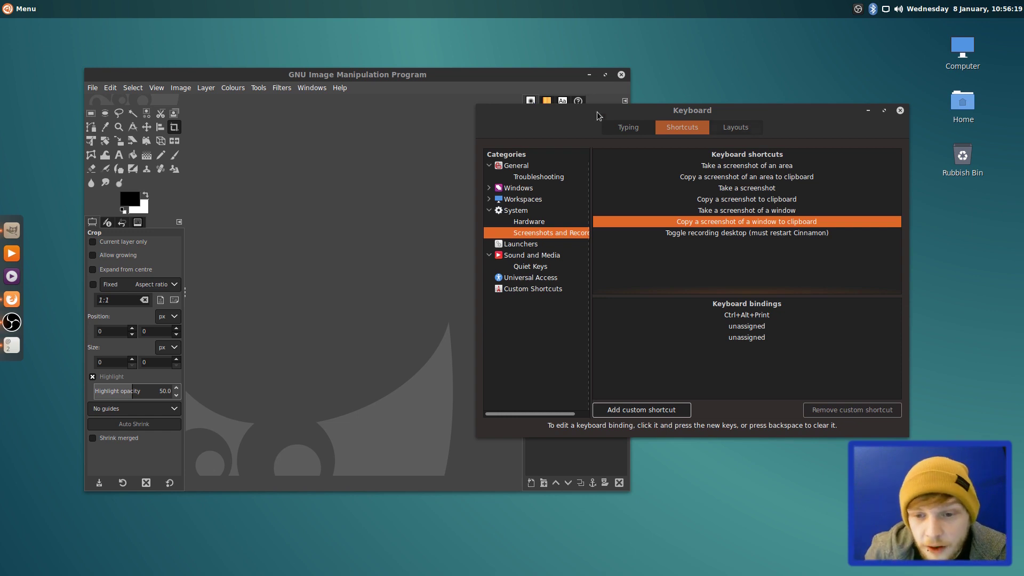
left_click(753, 190)
left_click(736, 201)
left_click(740, 220)
left_click(740, 200)
left_click(743, 189)
left_click(743, 314)
key("Print")
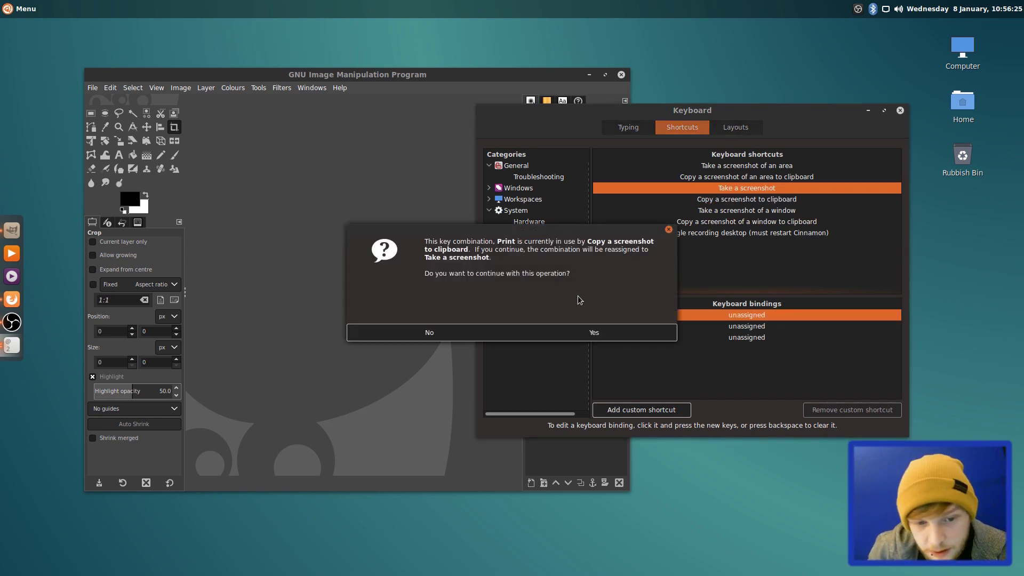
left_click(587, 332)
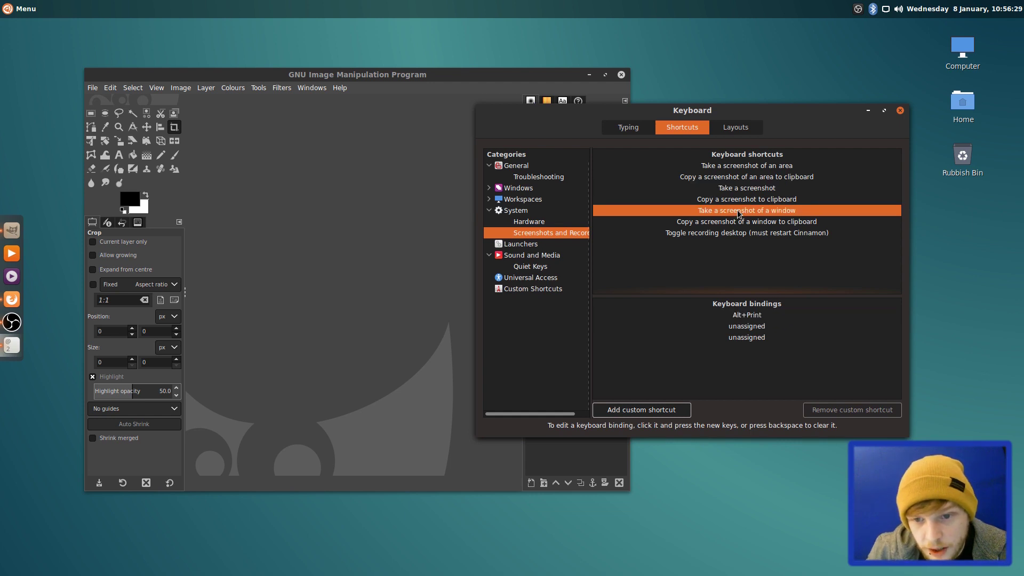
Reassign Print to Copy a screenshot to clipboard, then bring GIMP to the front.
left_click(751, 201)
left_click(757, 315)
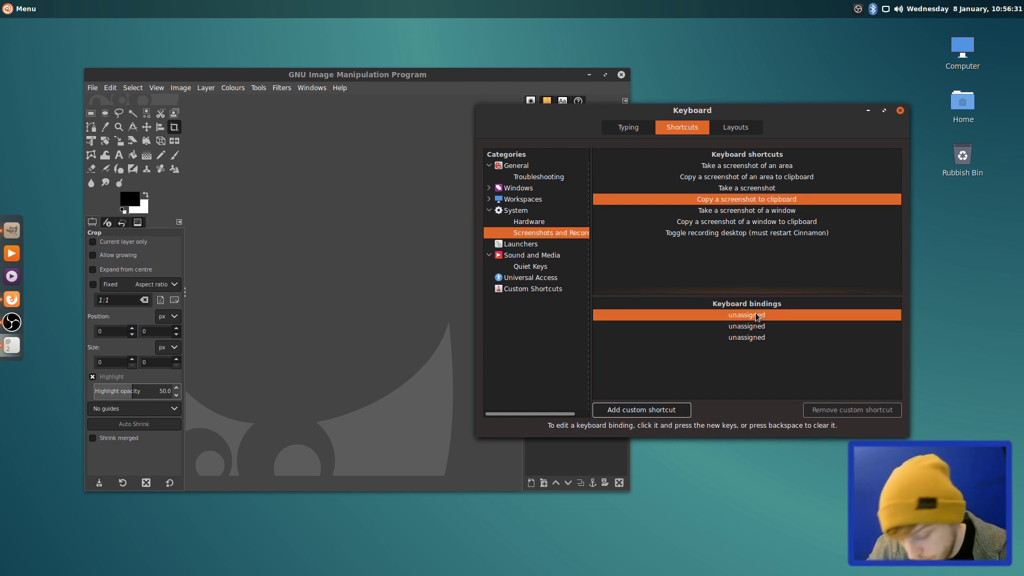
left_click(757, 315)
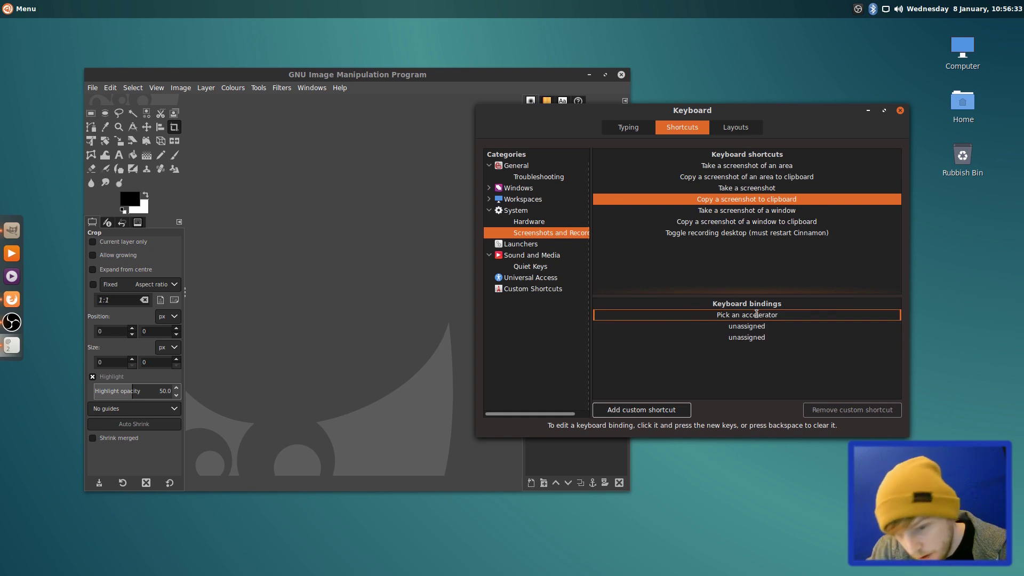
key("Print")
left_click(601, 331)
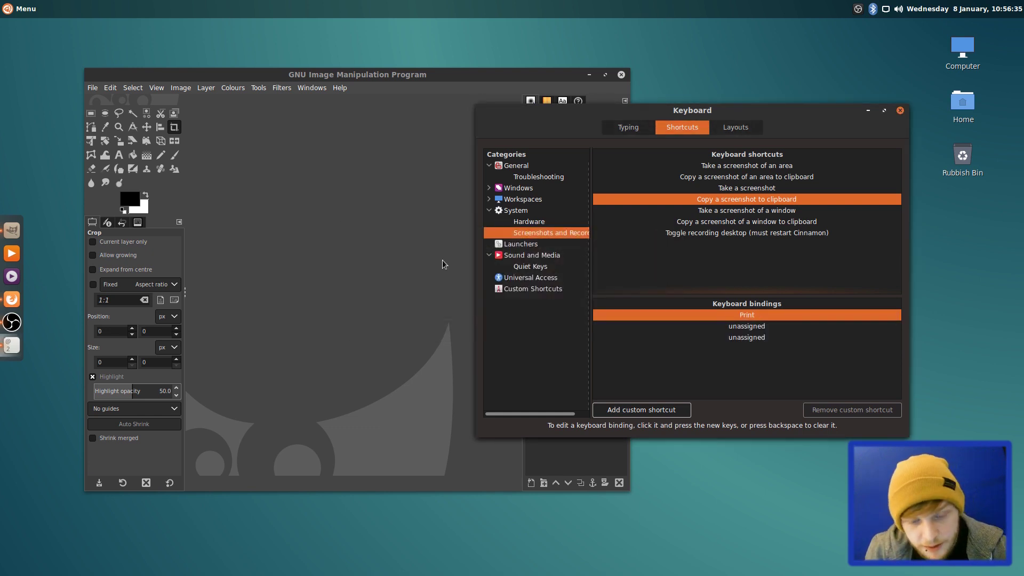
left_click(431, 228)
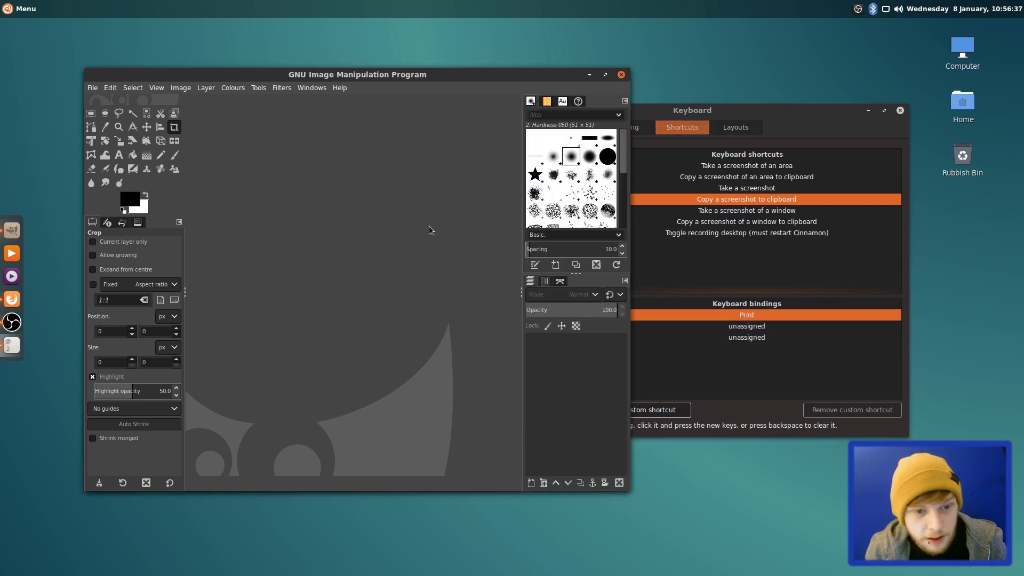
Paste with Ctrl+V in GIMP, dismiss the no-image message, and bring Keyboard settings forward.
key("ctrl+v")
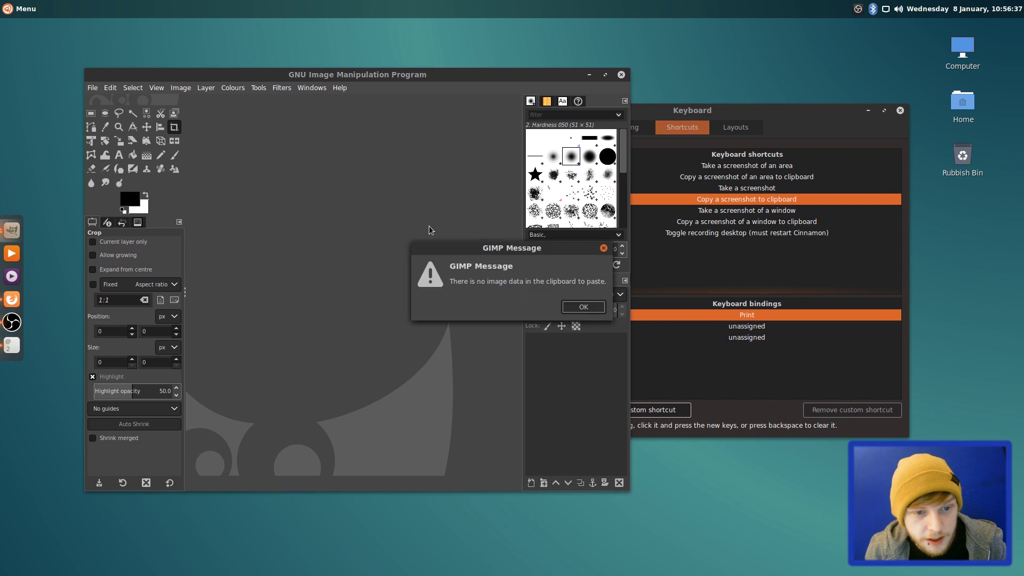
left_click(591, 309)
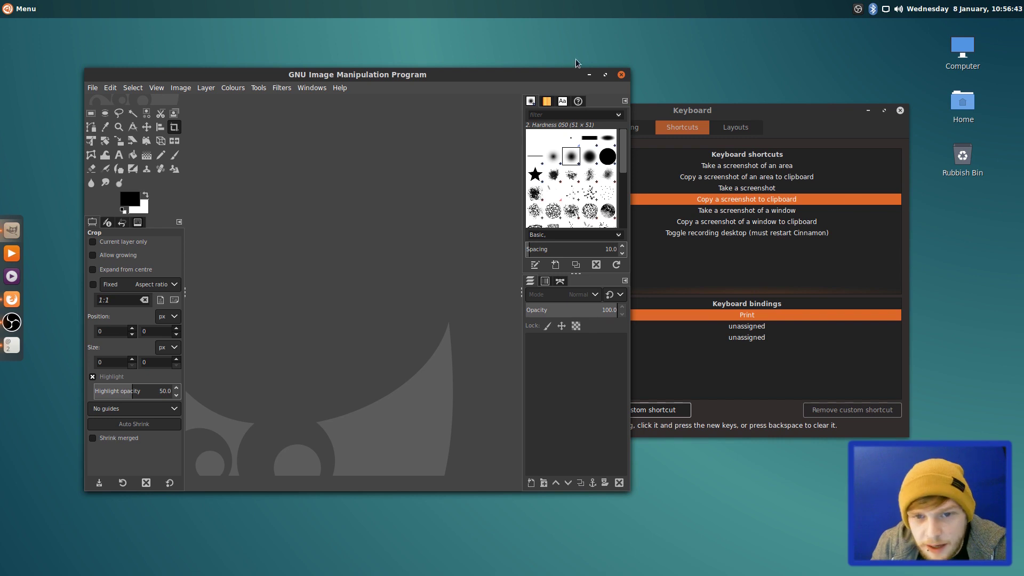
left_click_drag(497, 80, 509, 79)
left_click_drag(692, 116, 686, 118)
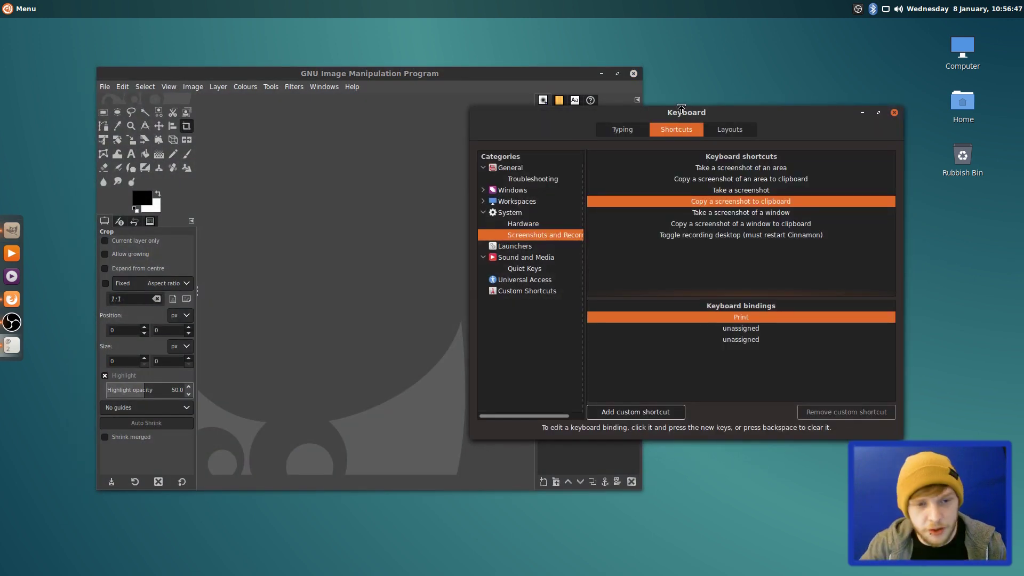